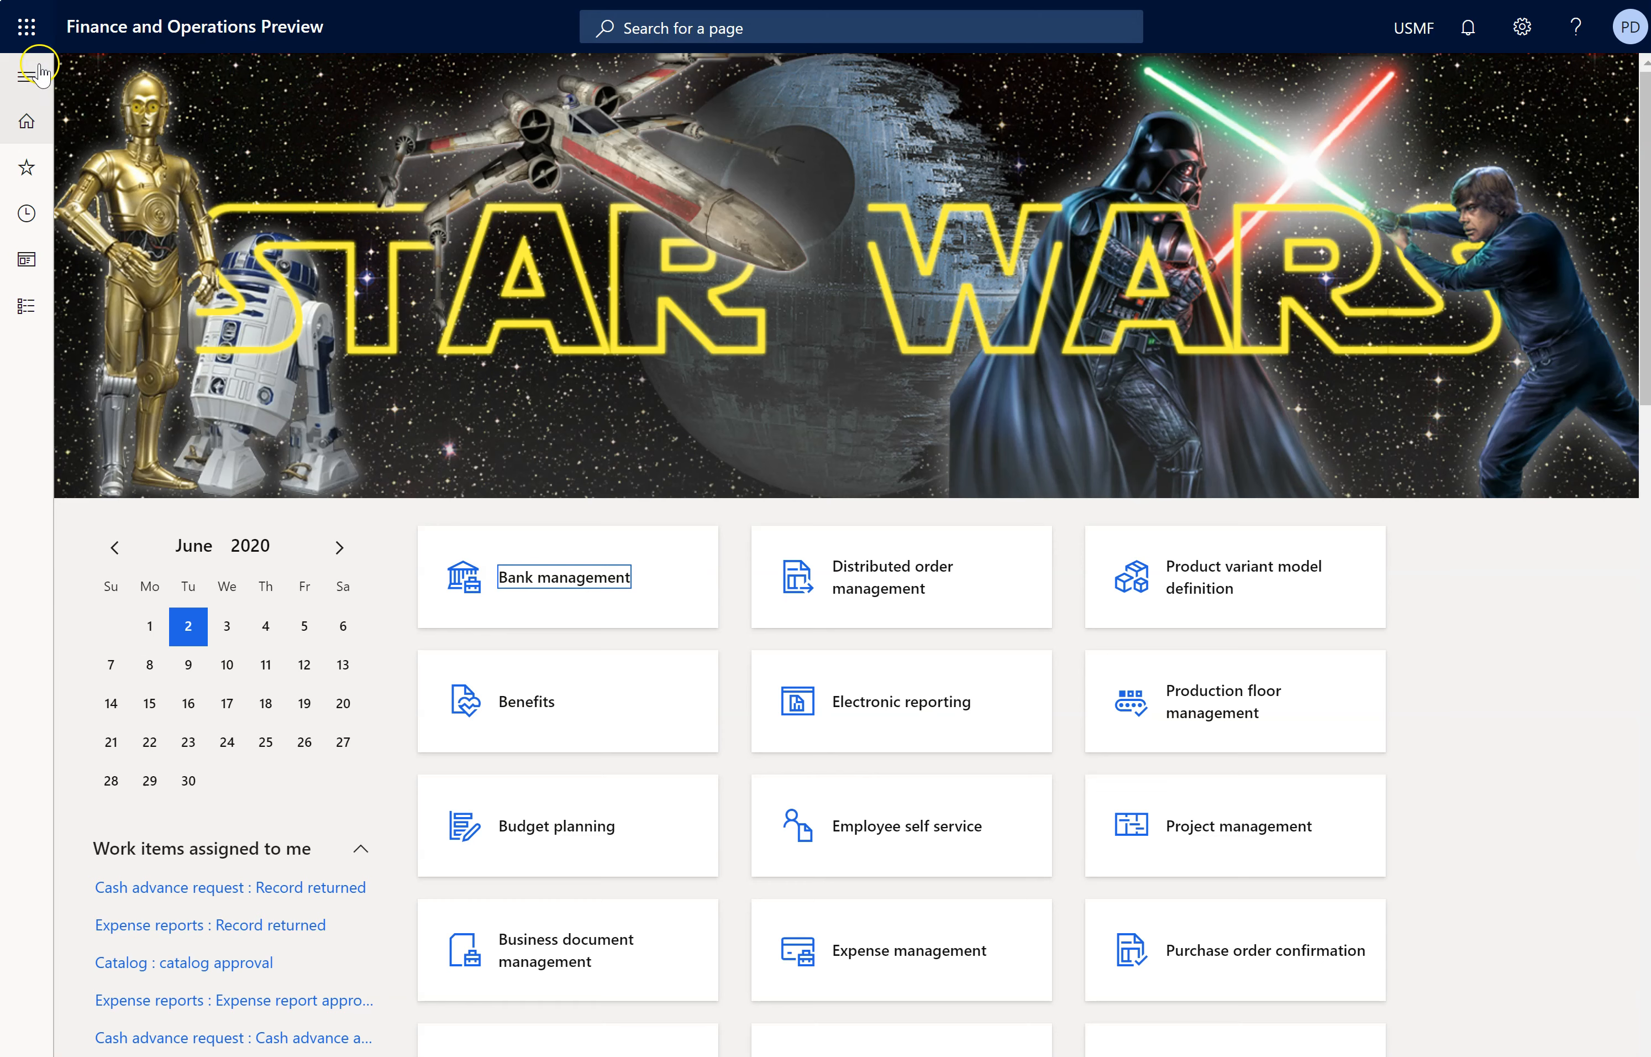
Step: Open the asset lifecycle models in the Asset management setup and examine the Standard model's selected lifecycle states
{"action": "left_click", "coordinate": [27, 76]}
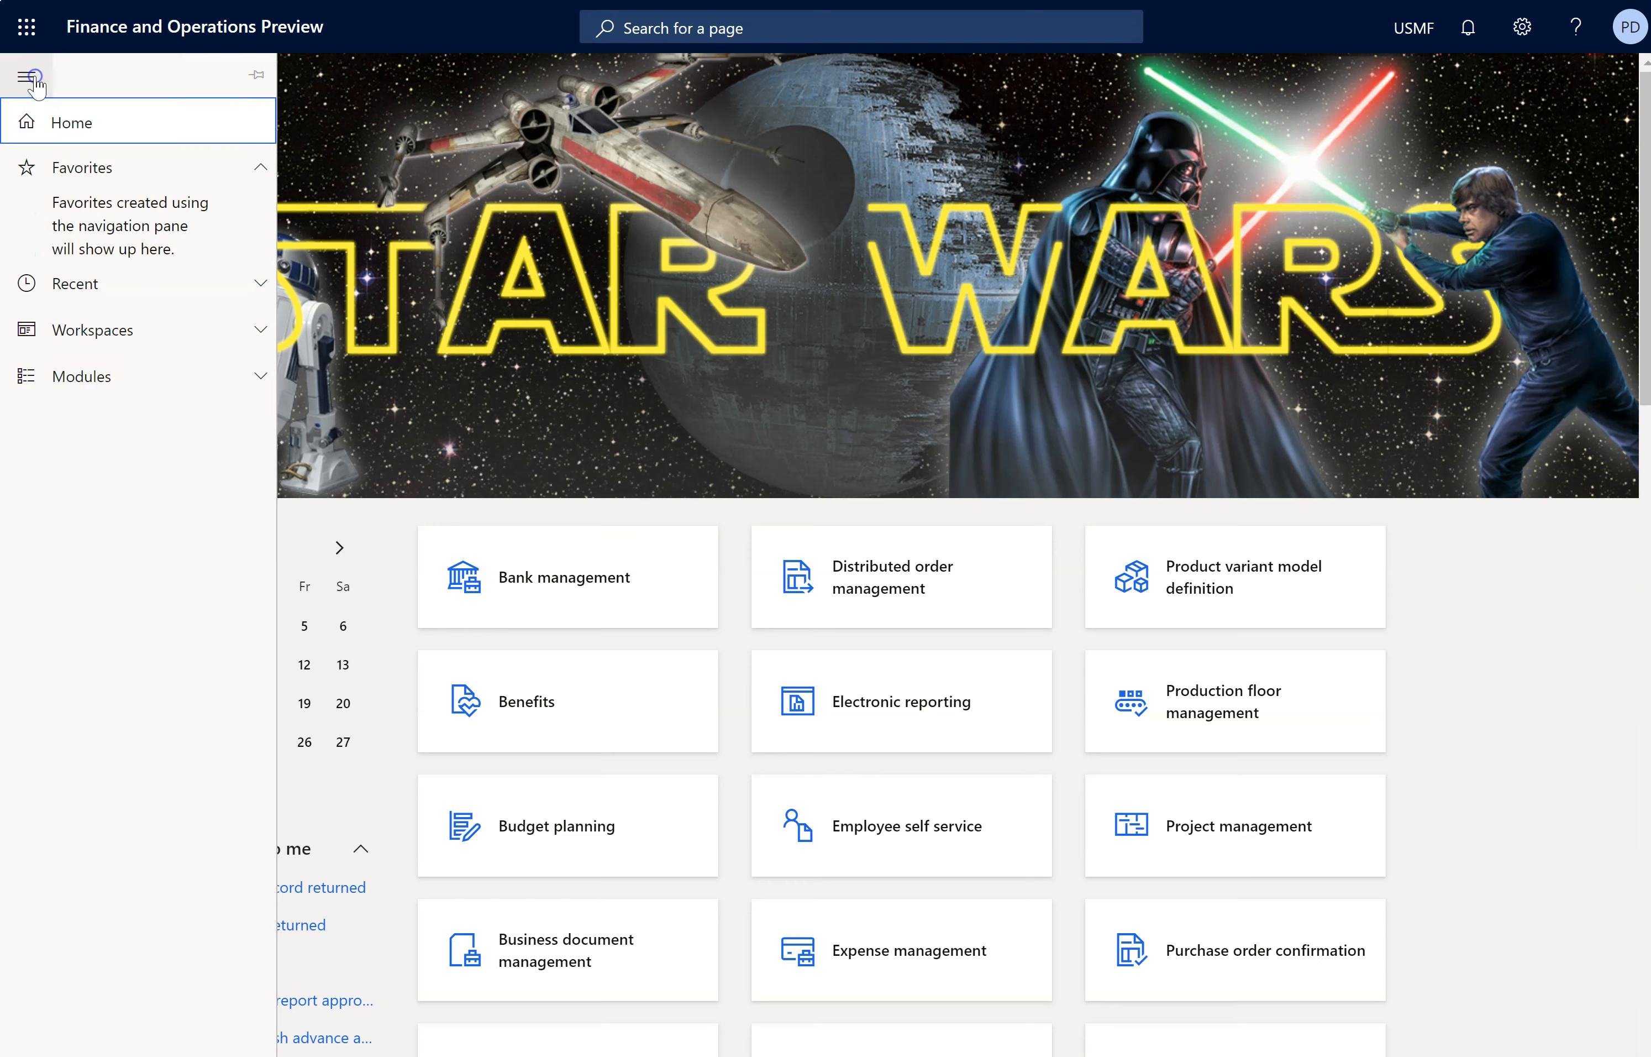
{"action": "left_click", "coordinate": [81, 376]}
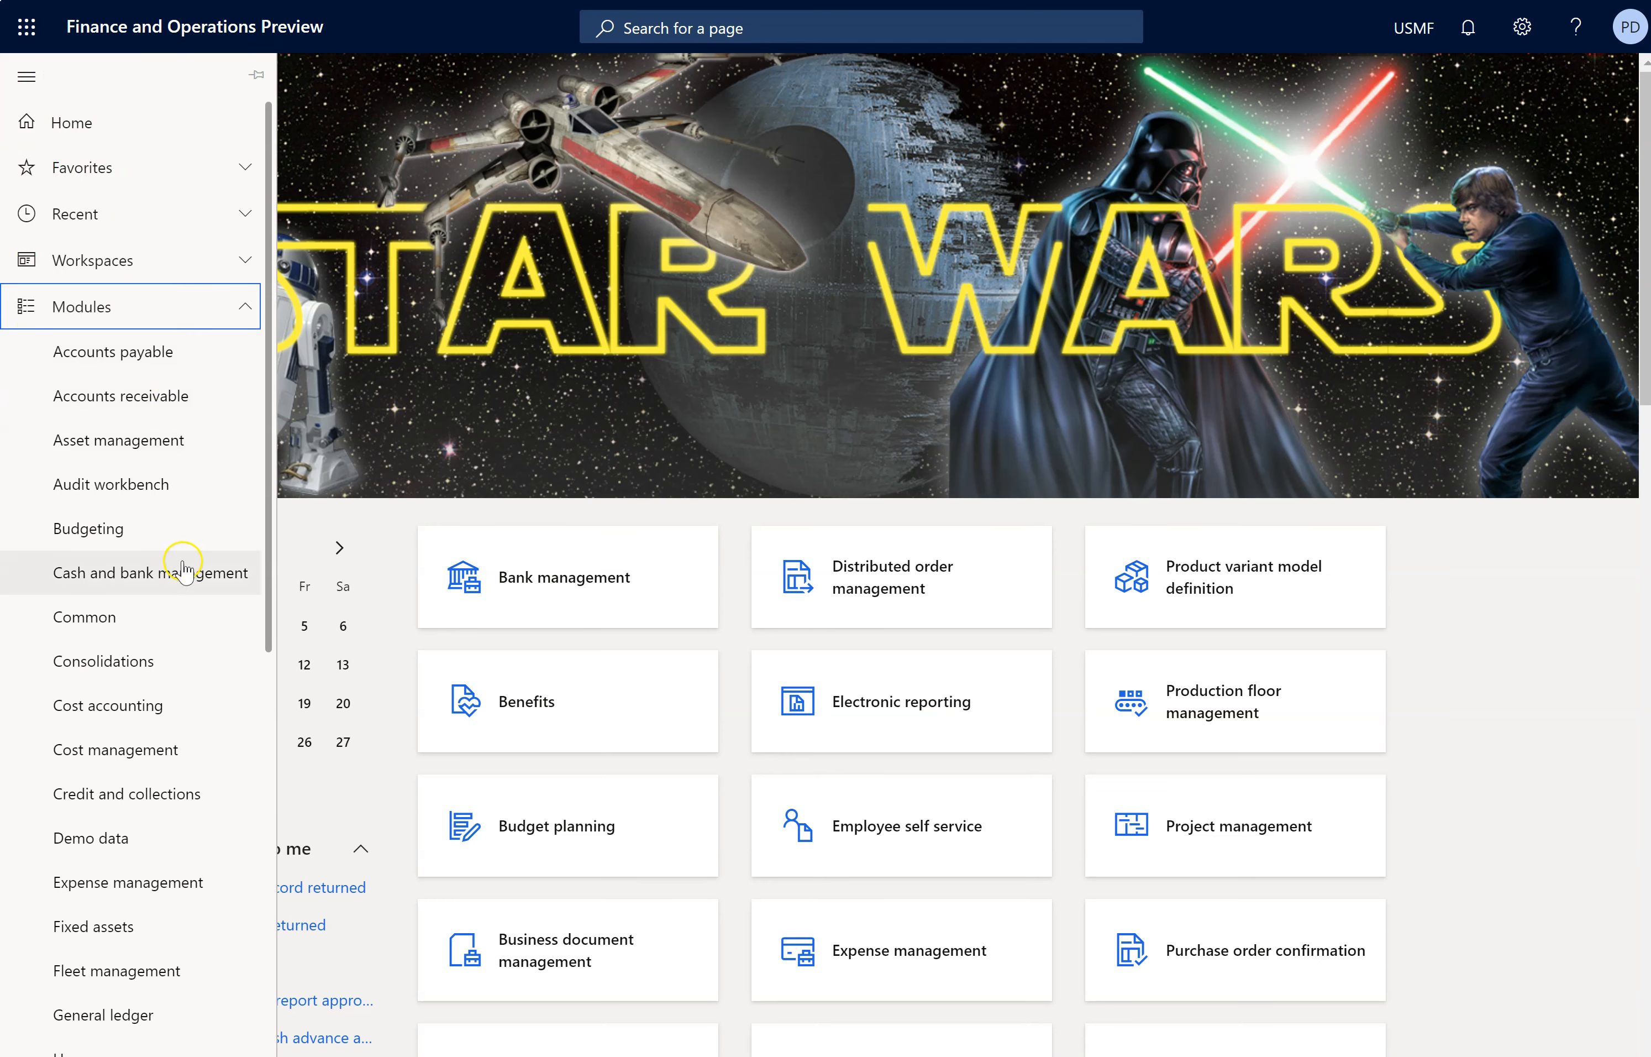
{"action": "left_click", "coordinate": [164, 439]}
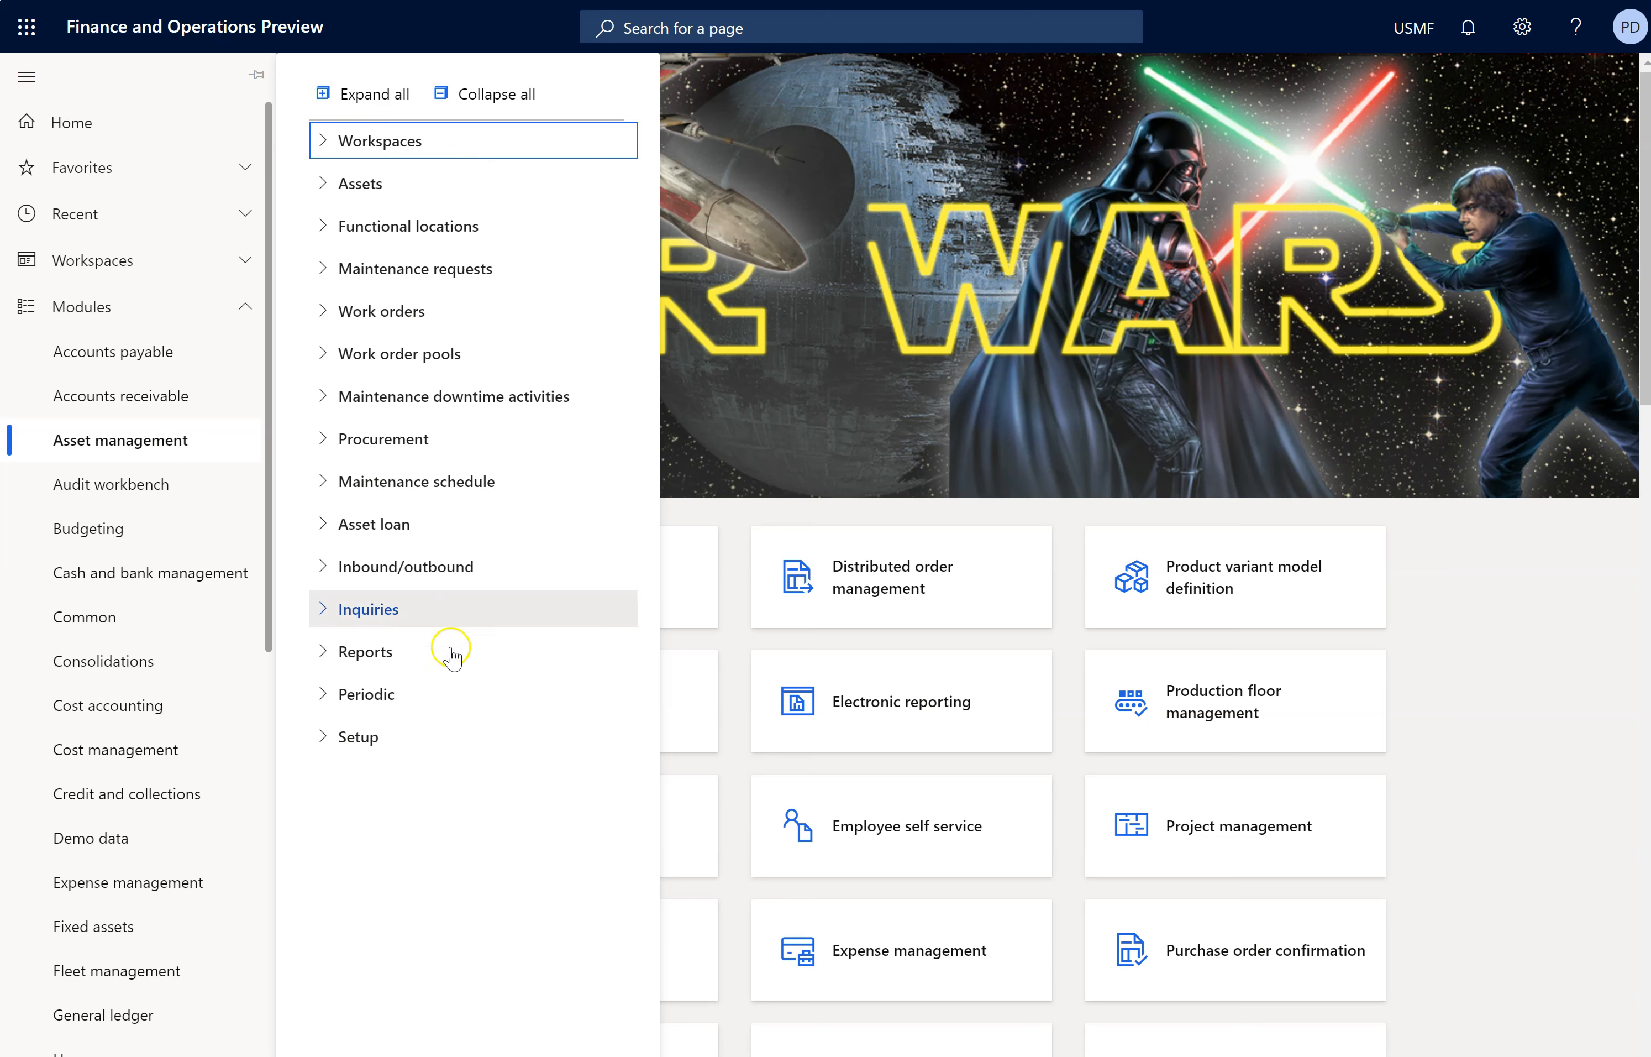
{"action": "left_click", "coordinate": [374, 738]}
{"action": "left_click", "coordinate": [788, 155]}
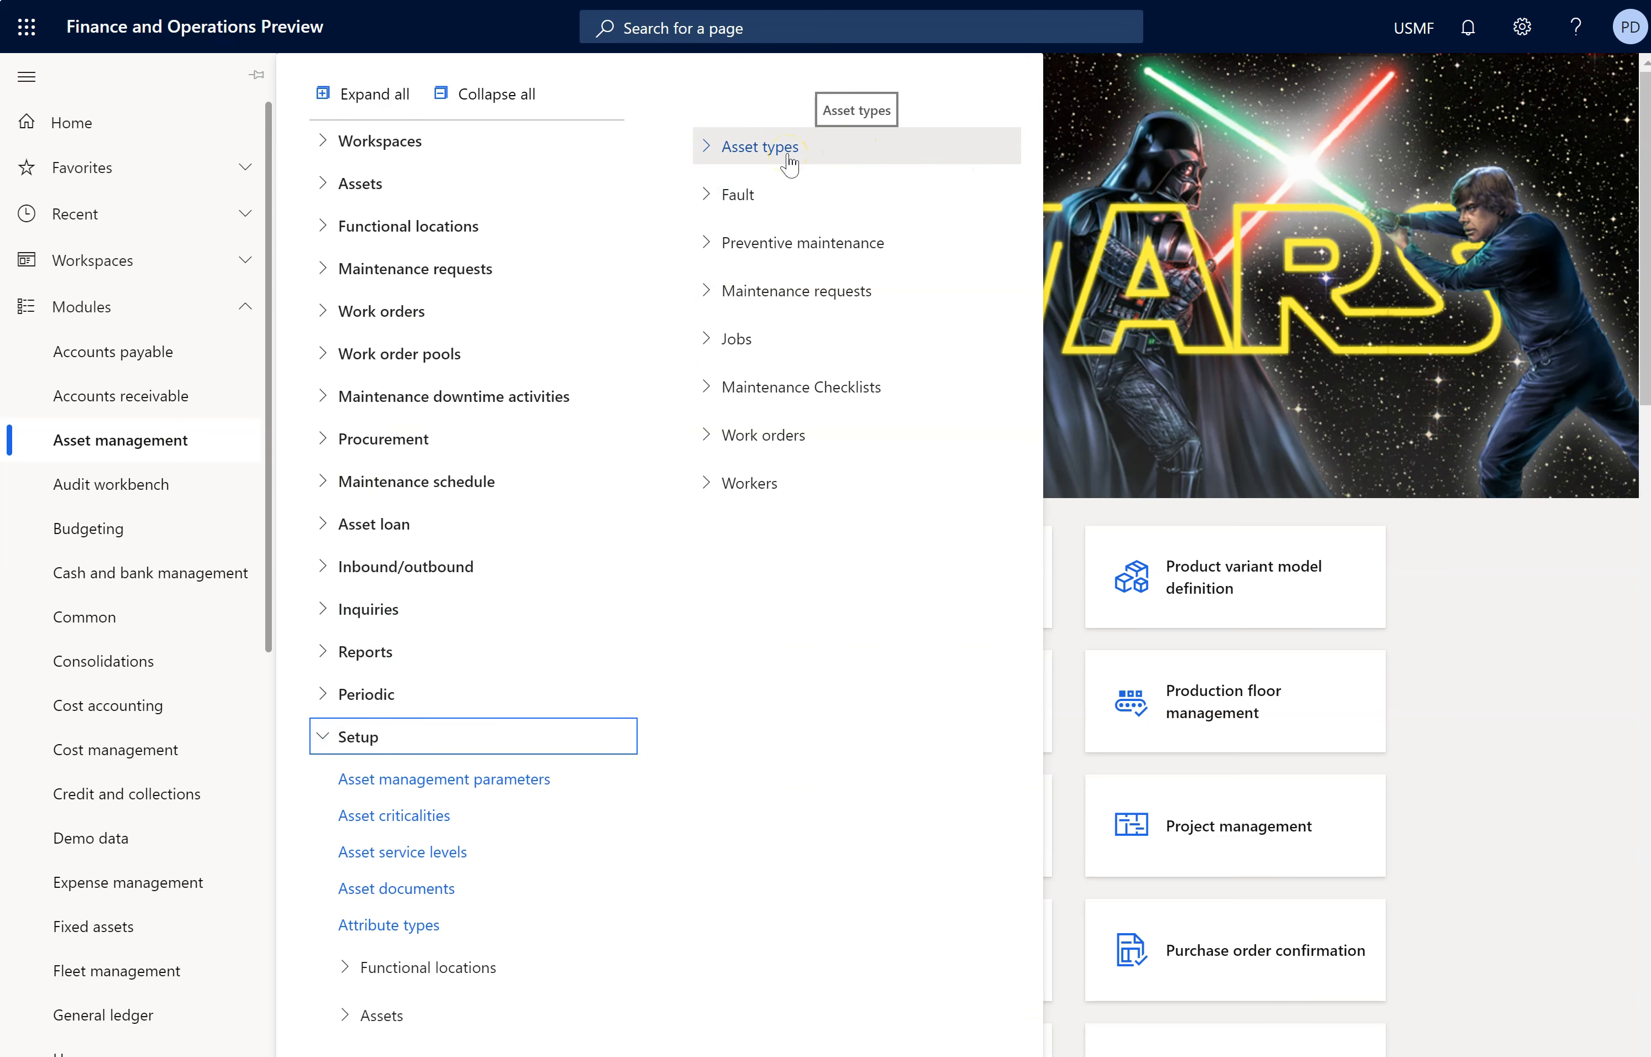
{"action": "left_click", "coordinate": [790, 160]}
{"action": "left_click", "coordinate": [402, 1020]}
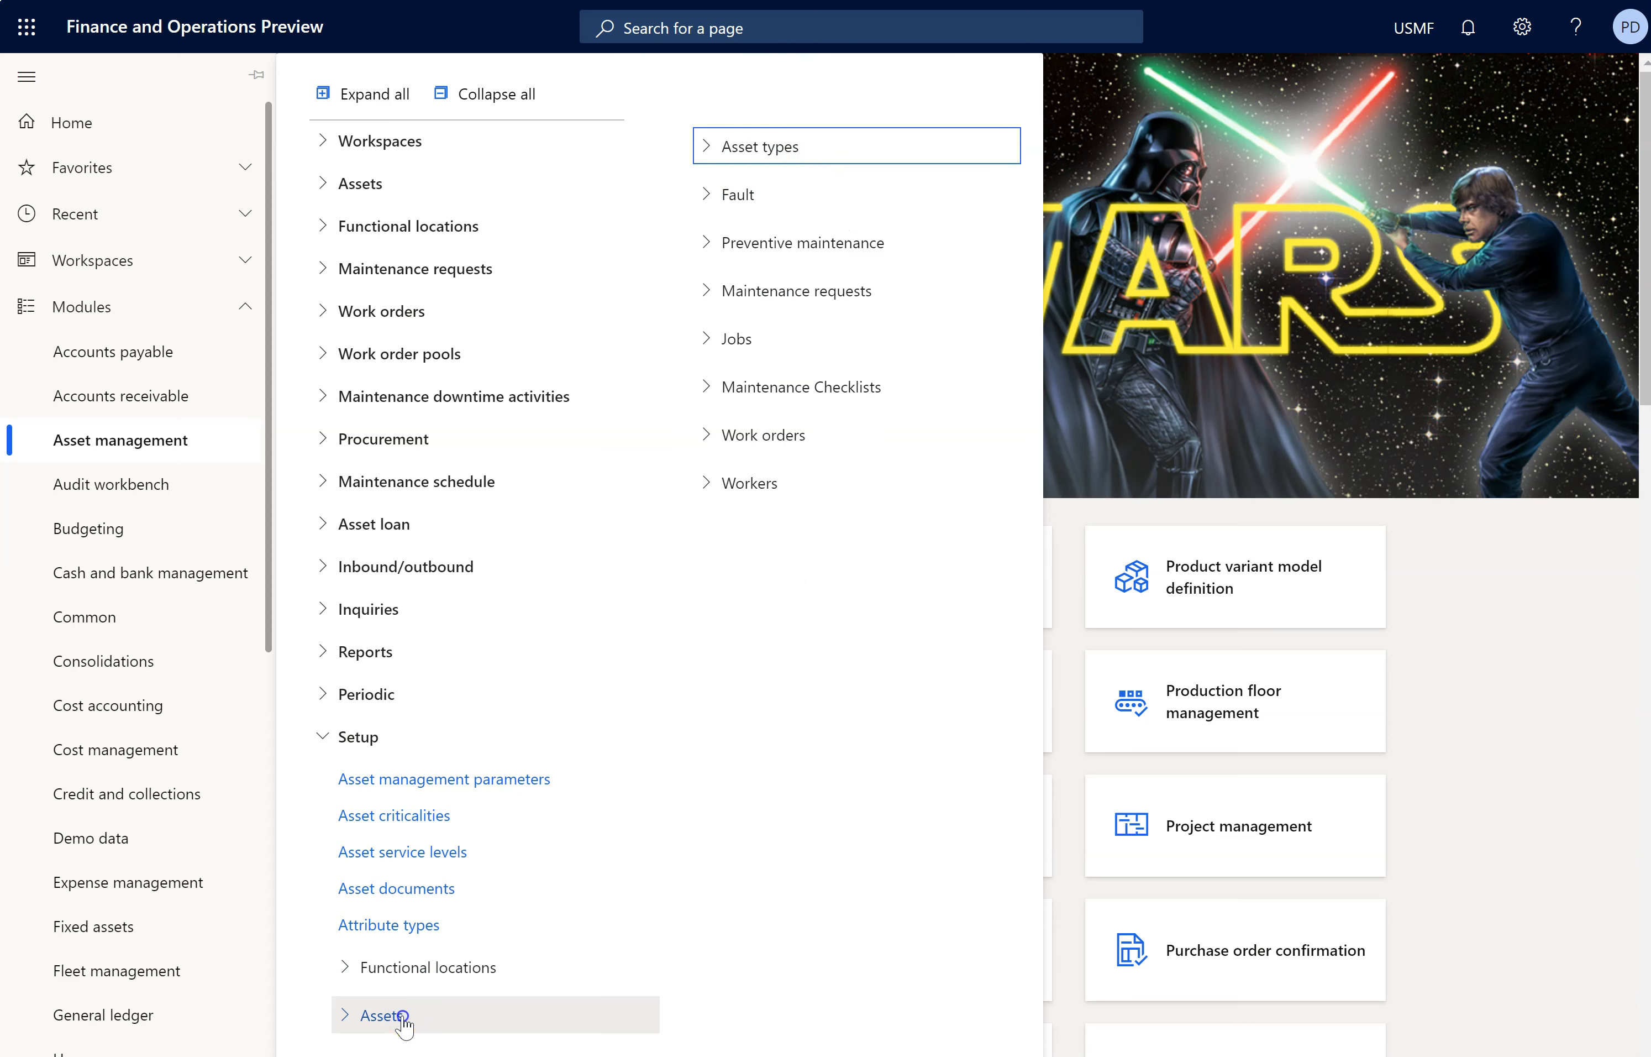
{"action": "left_click", "coordinate": [795, 300]}
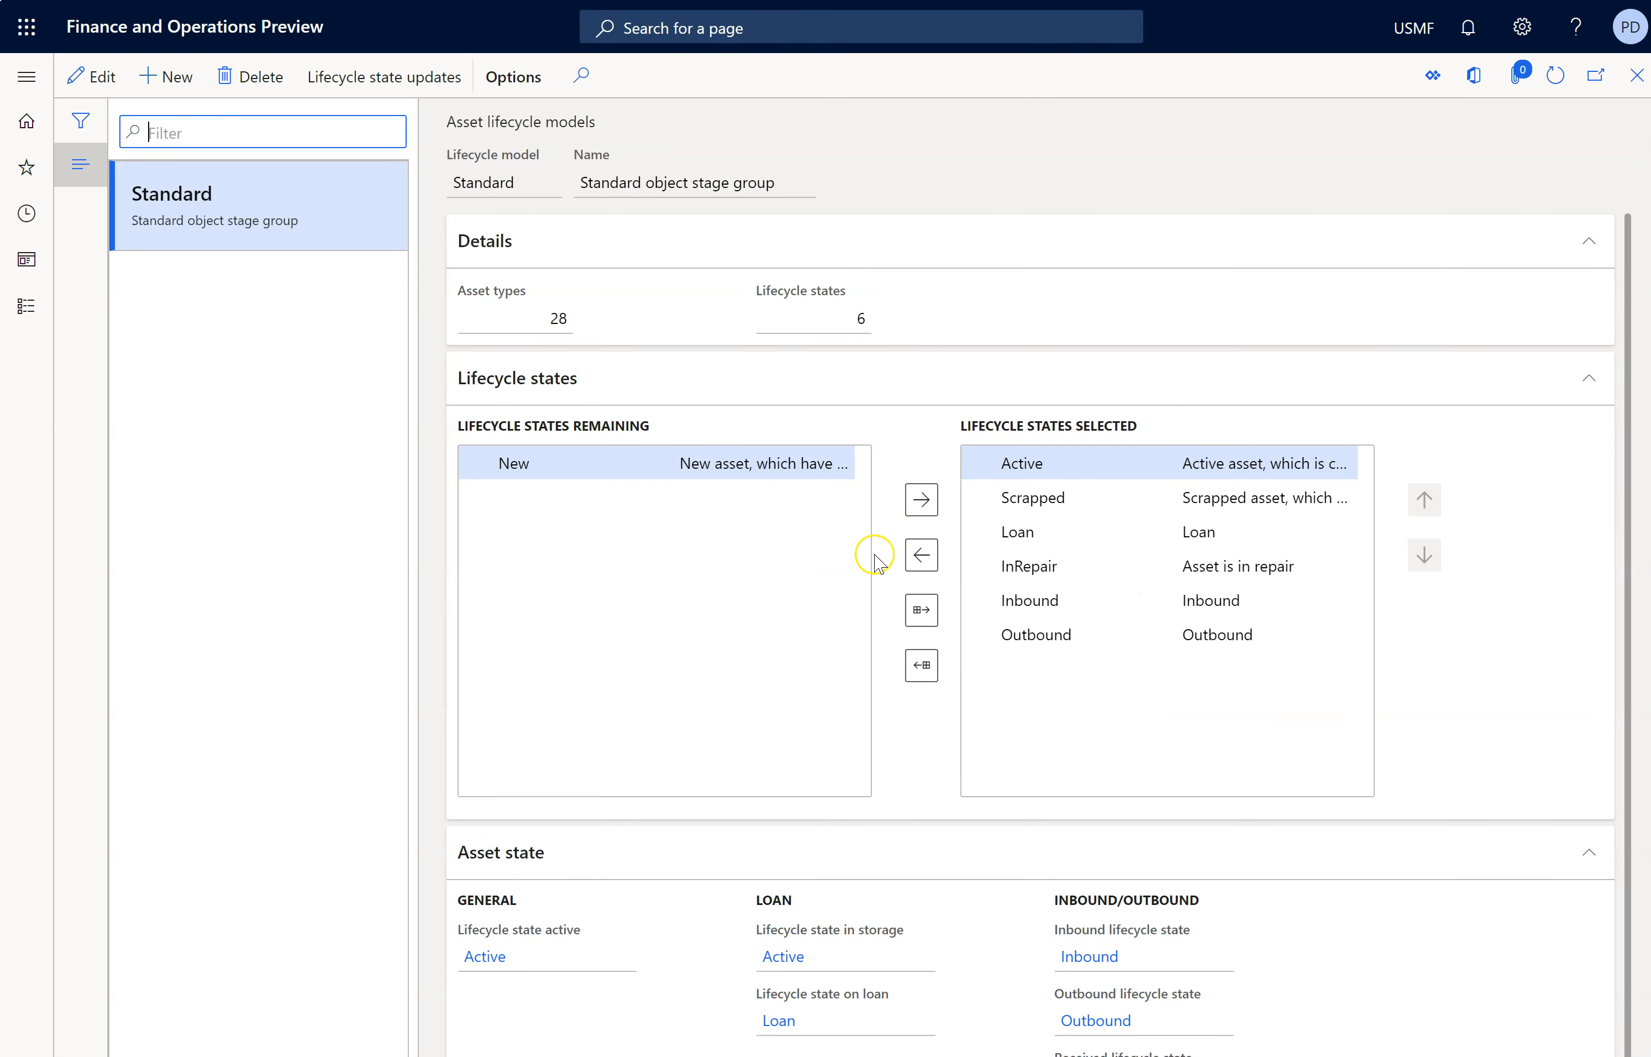
{"action": "left_click", "coordinate": [1035, 469]}
{"action": "left_click", "coordinate": [84, 74]}
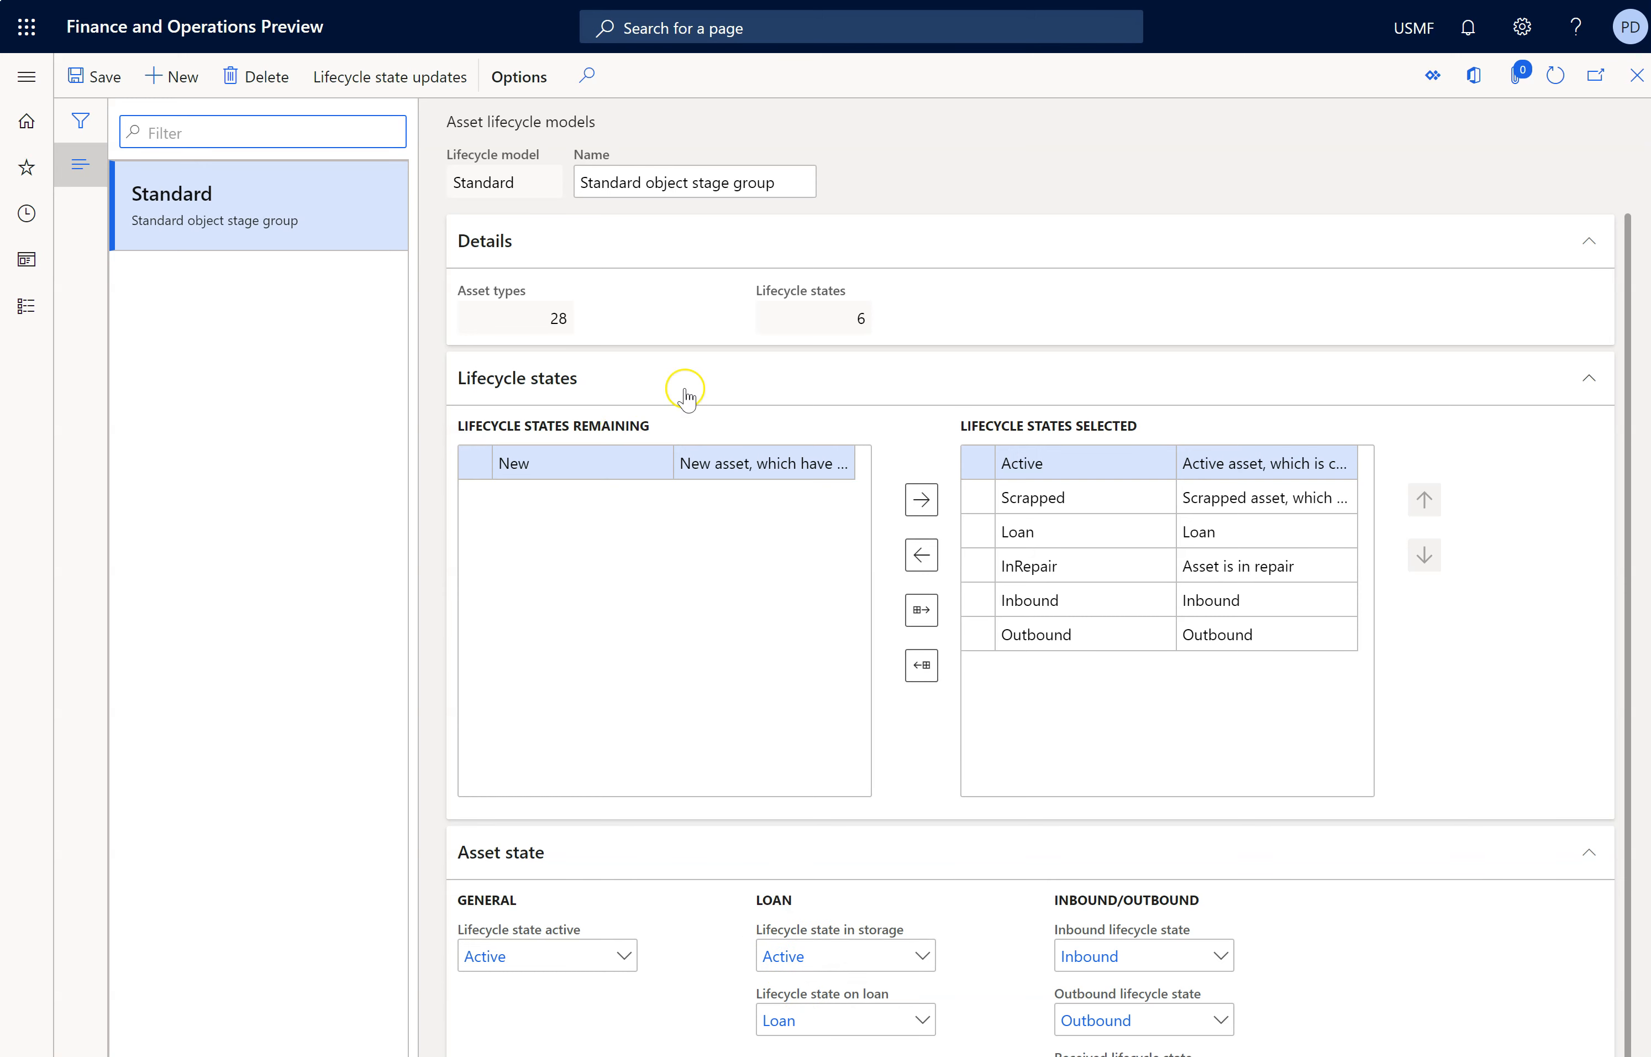
Step: Open the list of all maintenance requests in the Asset management module
{"action": "left_click", "coordinate": [149, 39]}
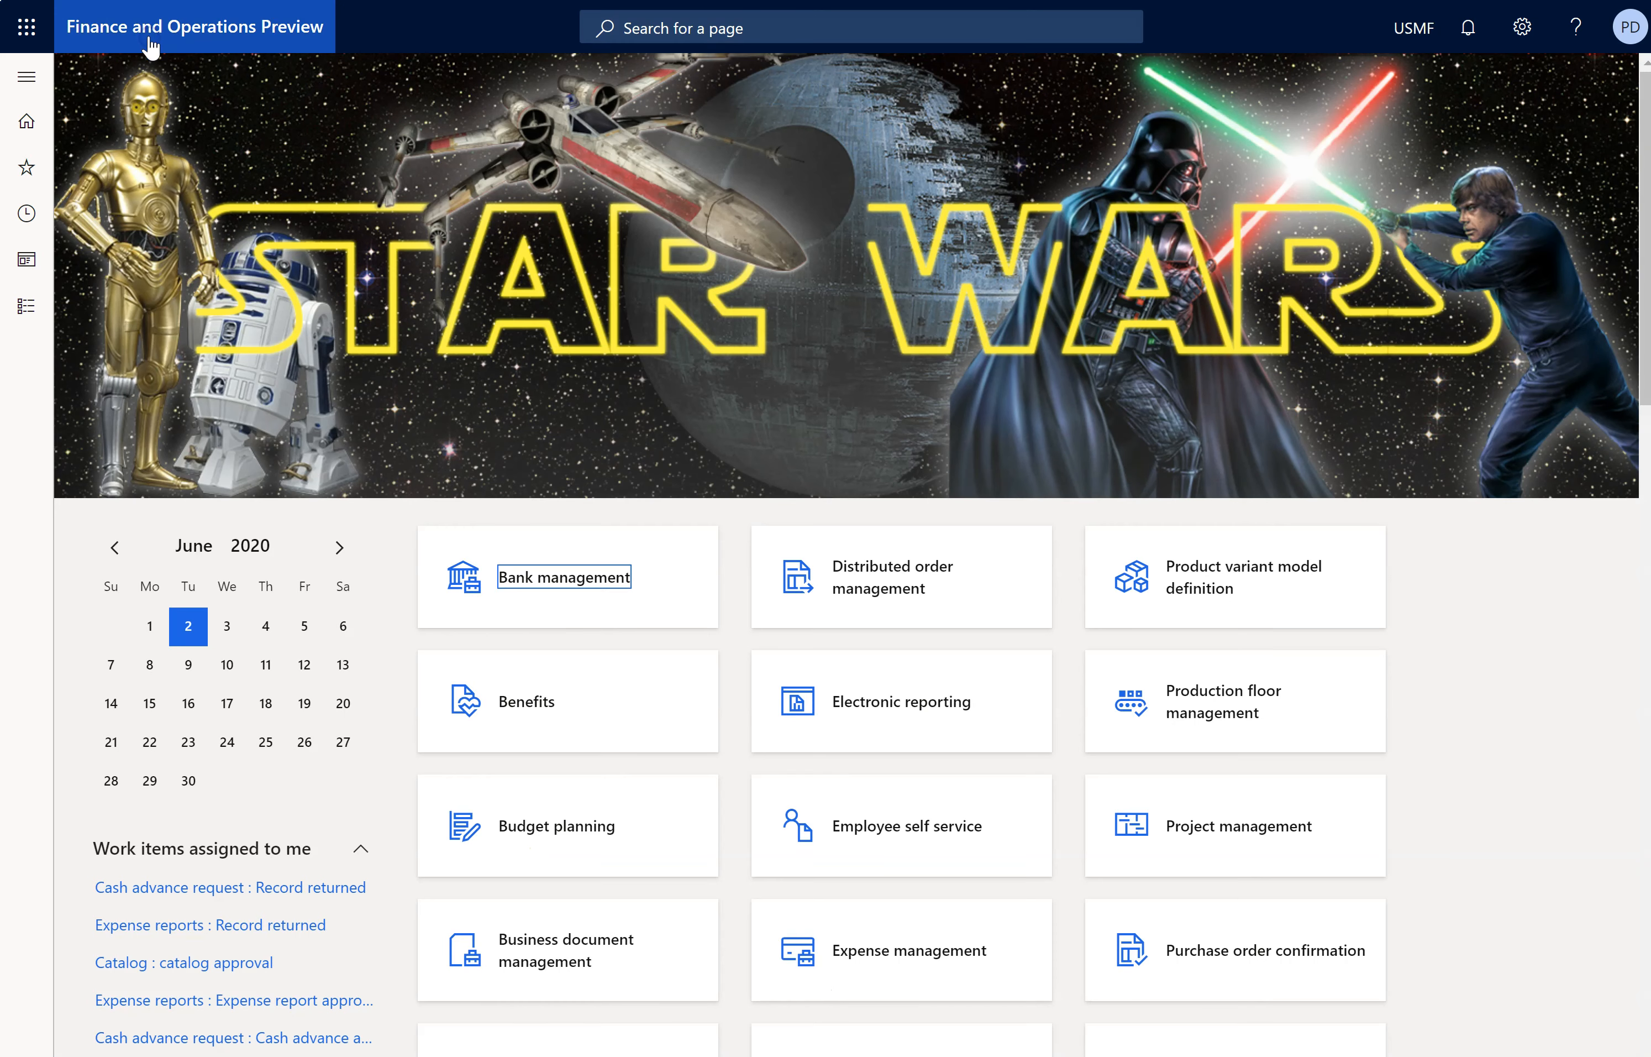
{"action": "left_click", "coordinate": [28, 78]}
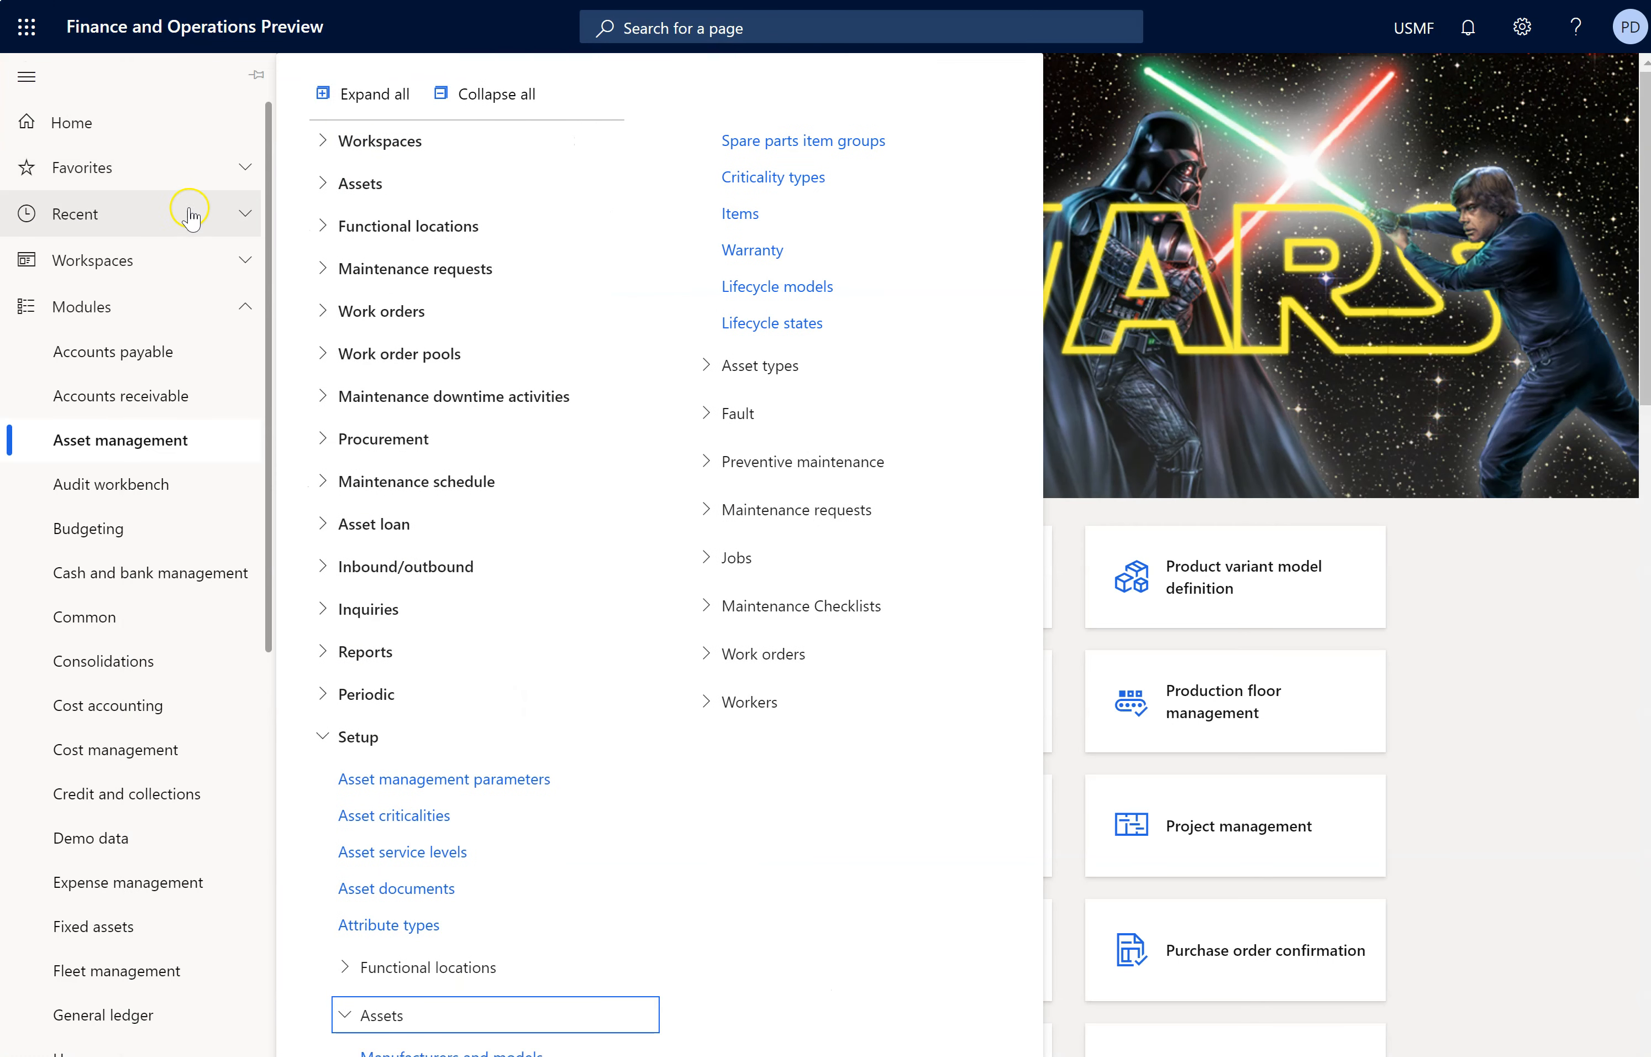
{"action": "left_click", "coordinate": [337, 274]}
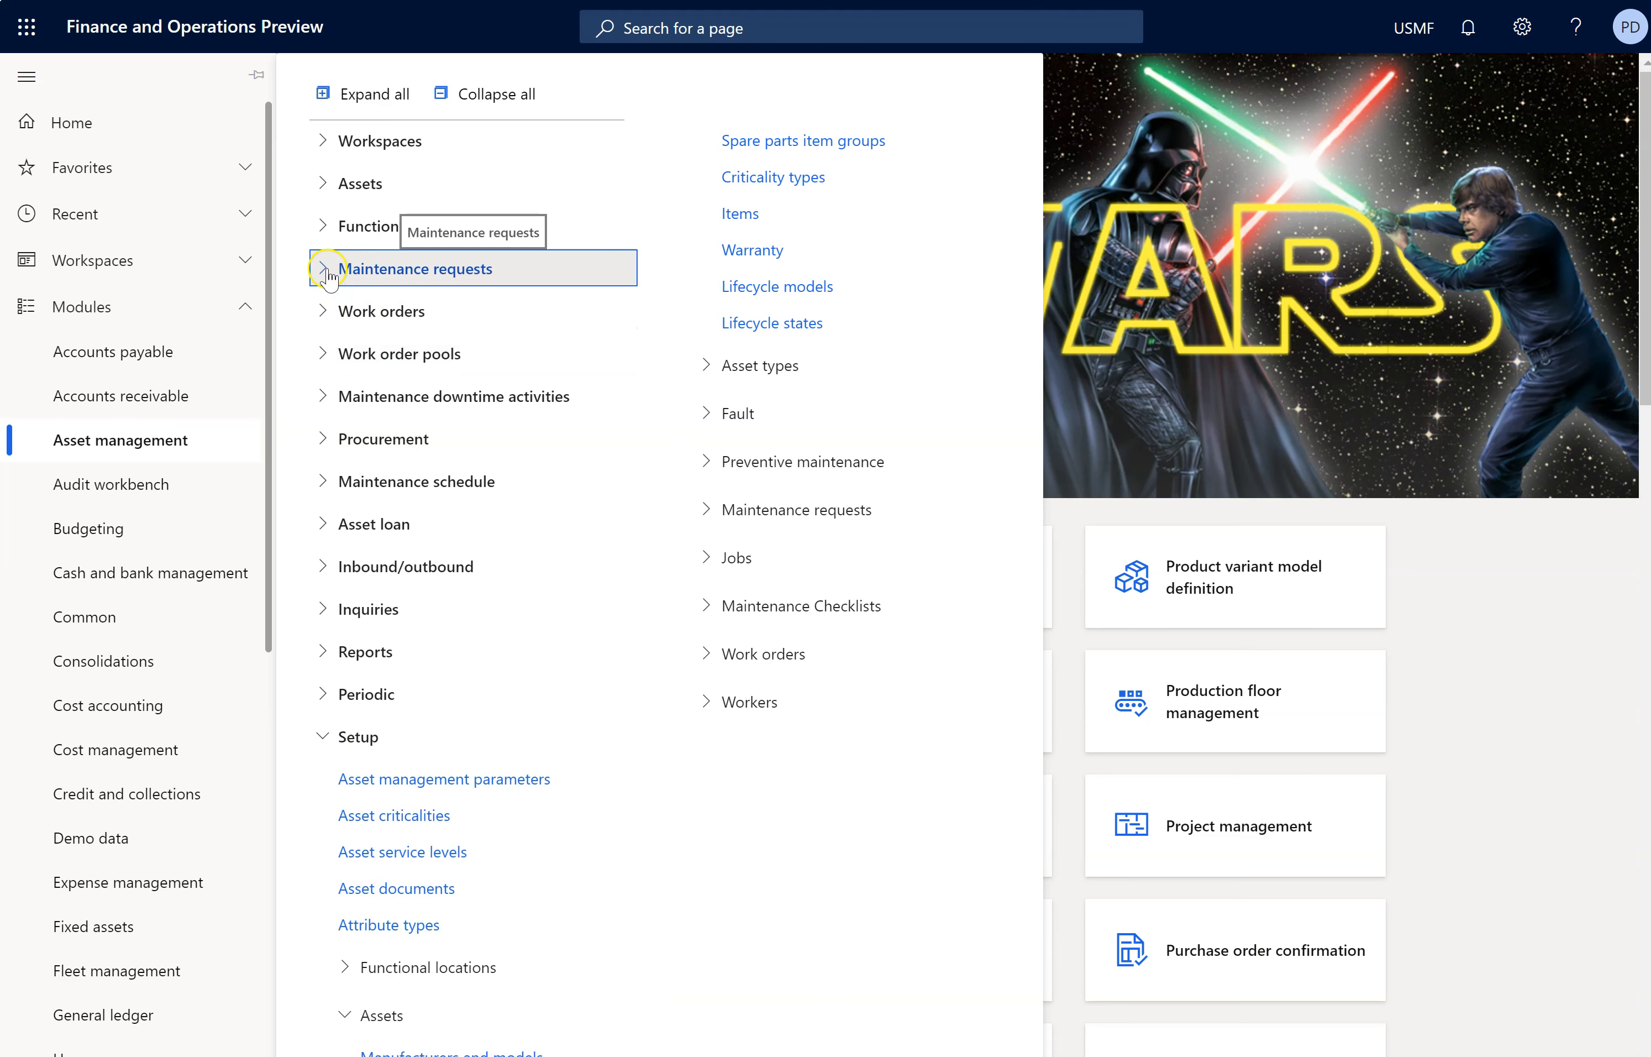
{"action": "left_click", "coordinate": [329, 274]}
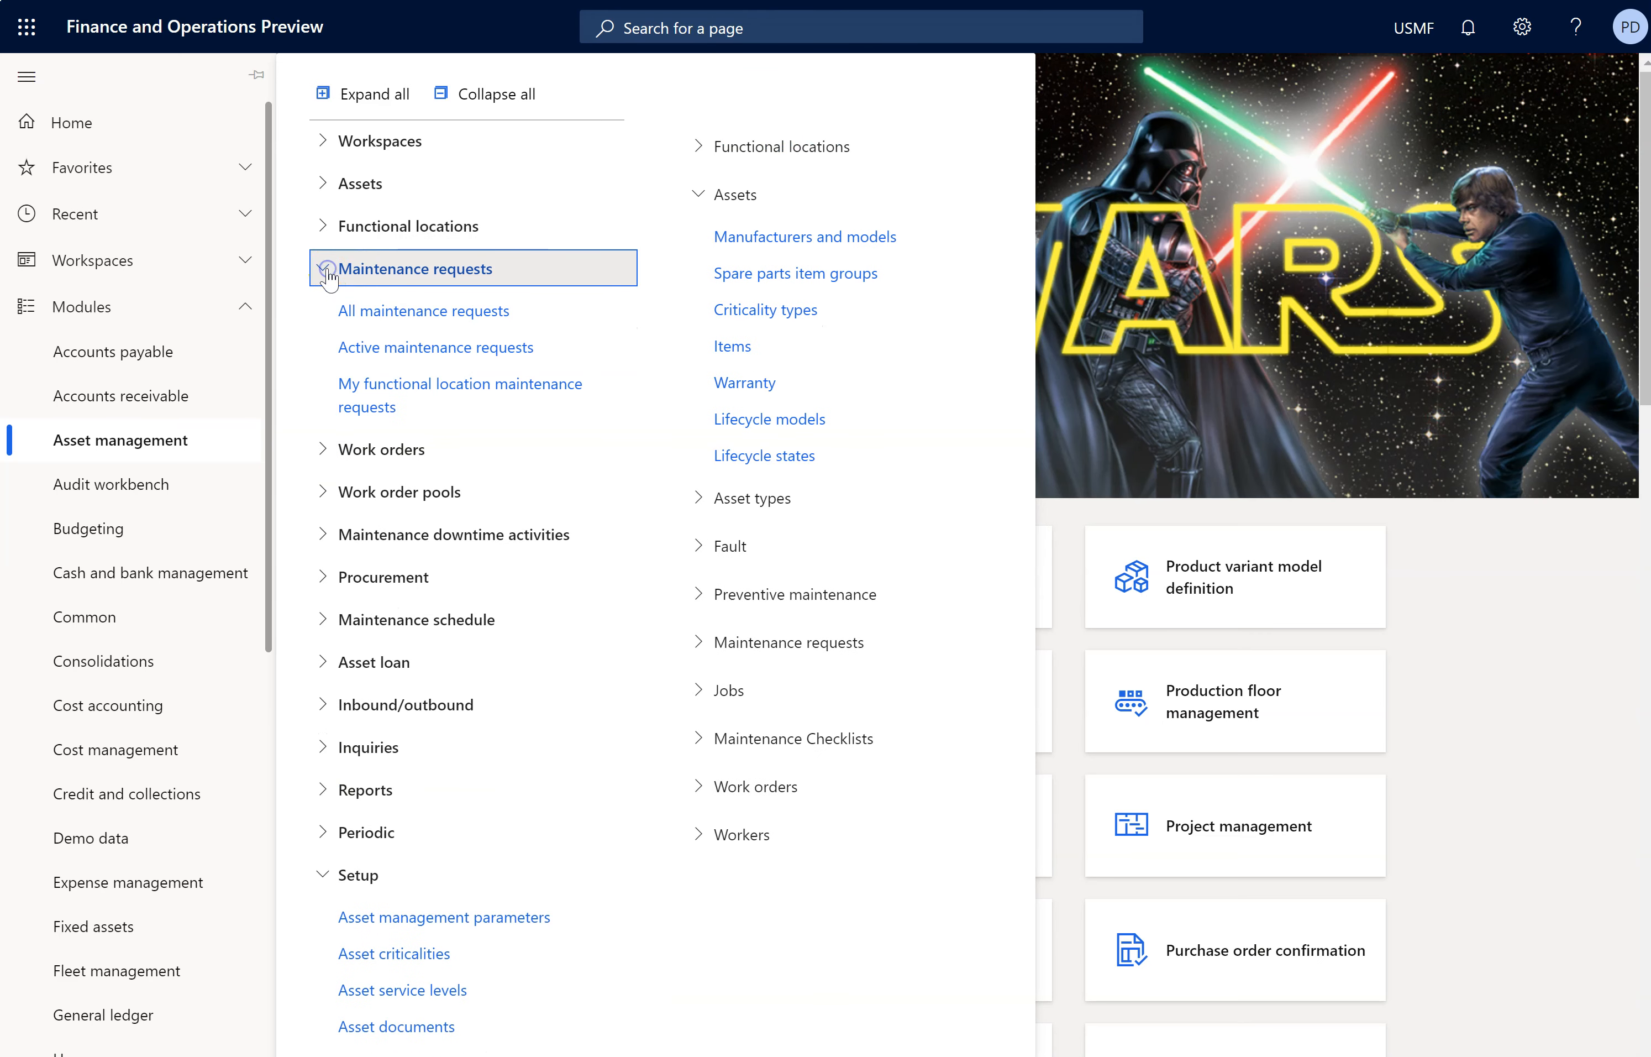
{"action": "left_click", "coordinate": [417, 314]}
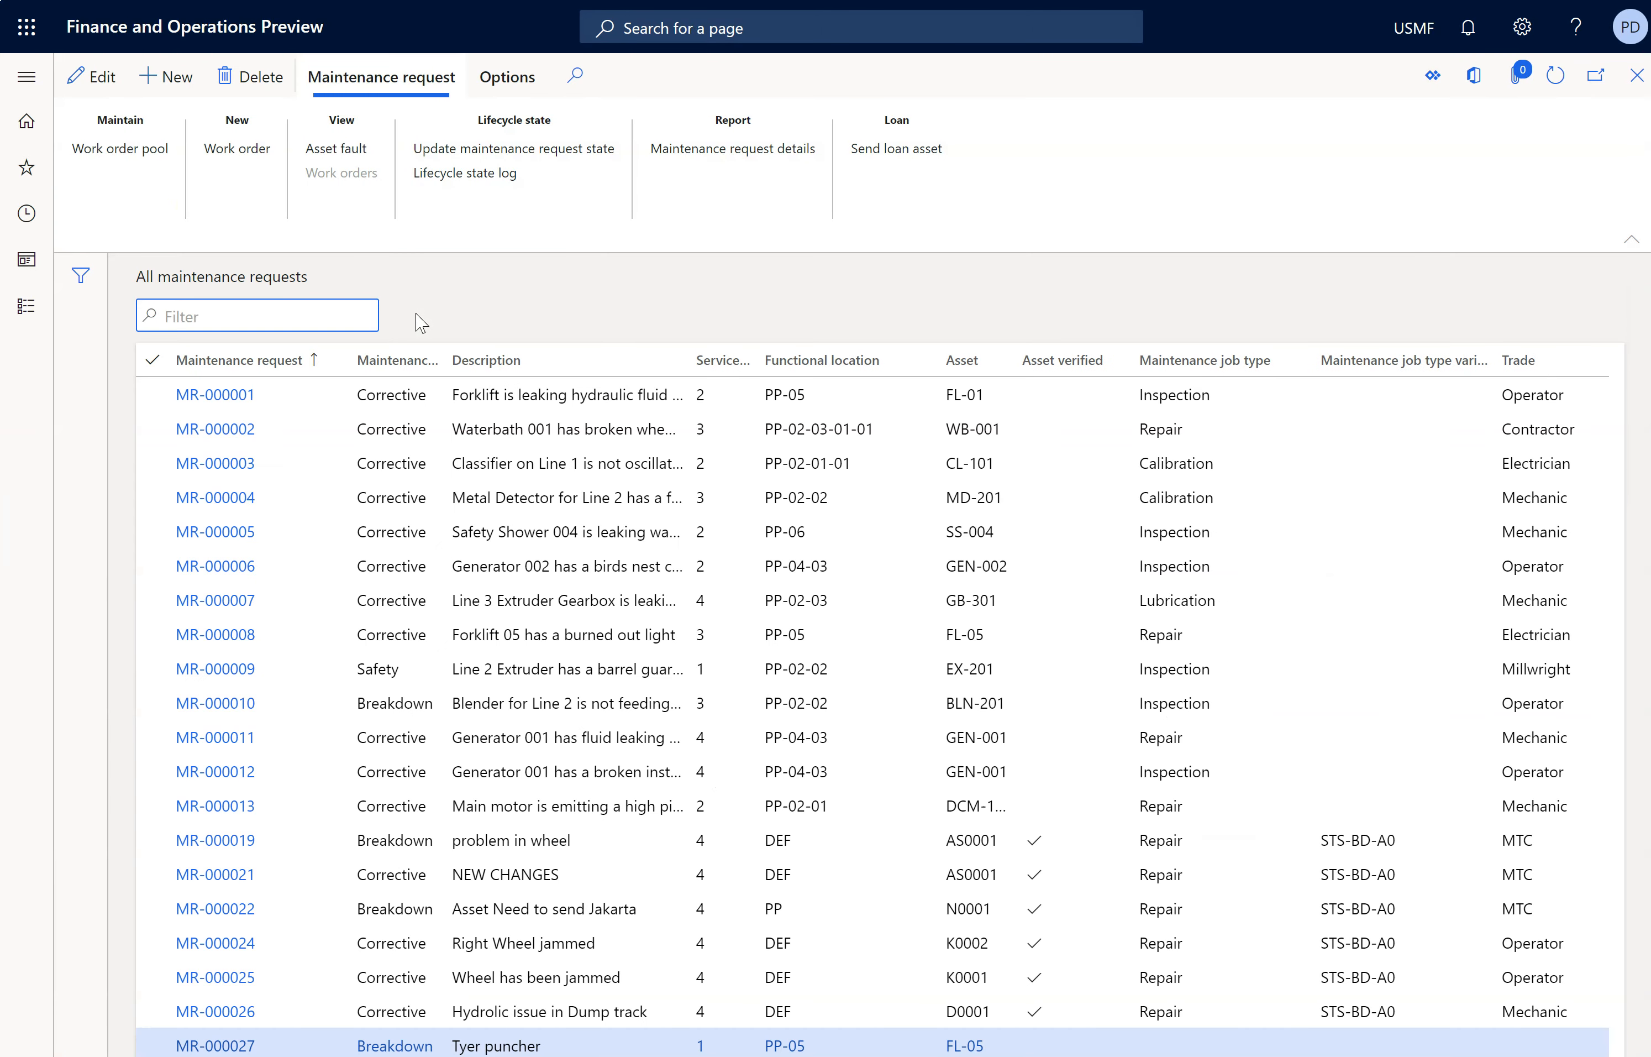
Step: Start a new maintenance request of type Breakdown with the description "Breakdown of folklift"
{"action": "left_click", "coordinate": [154, 80]}
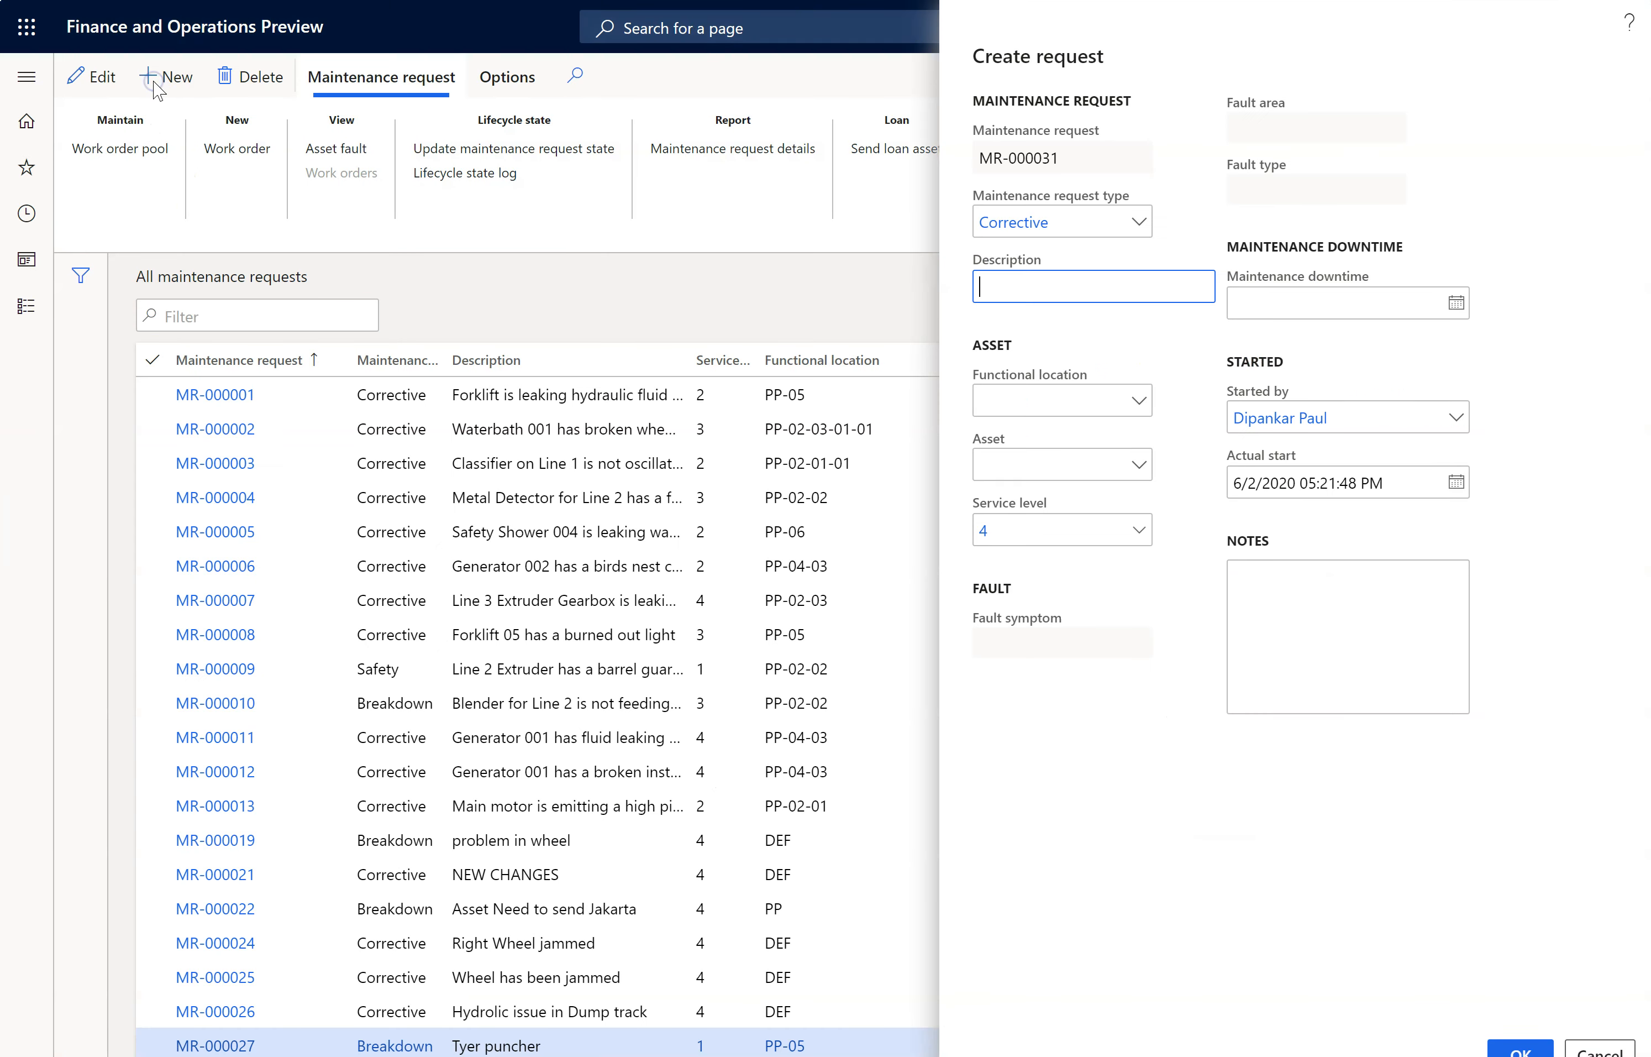
{"action": "left_click", "coordinate": [1140, 224]}
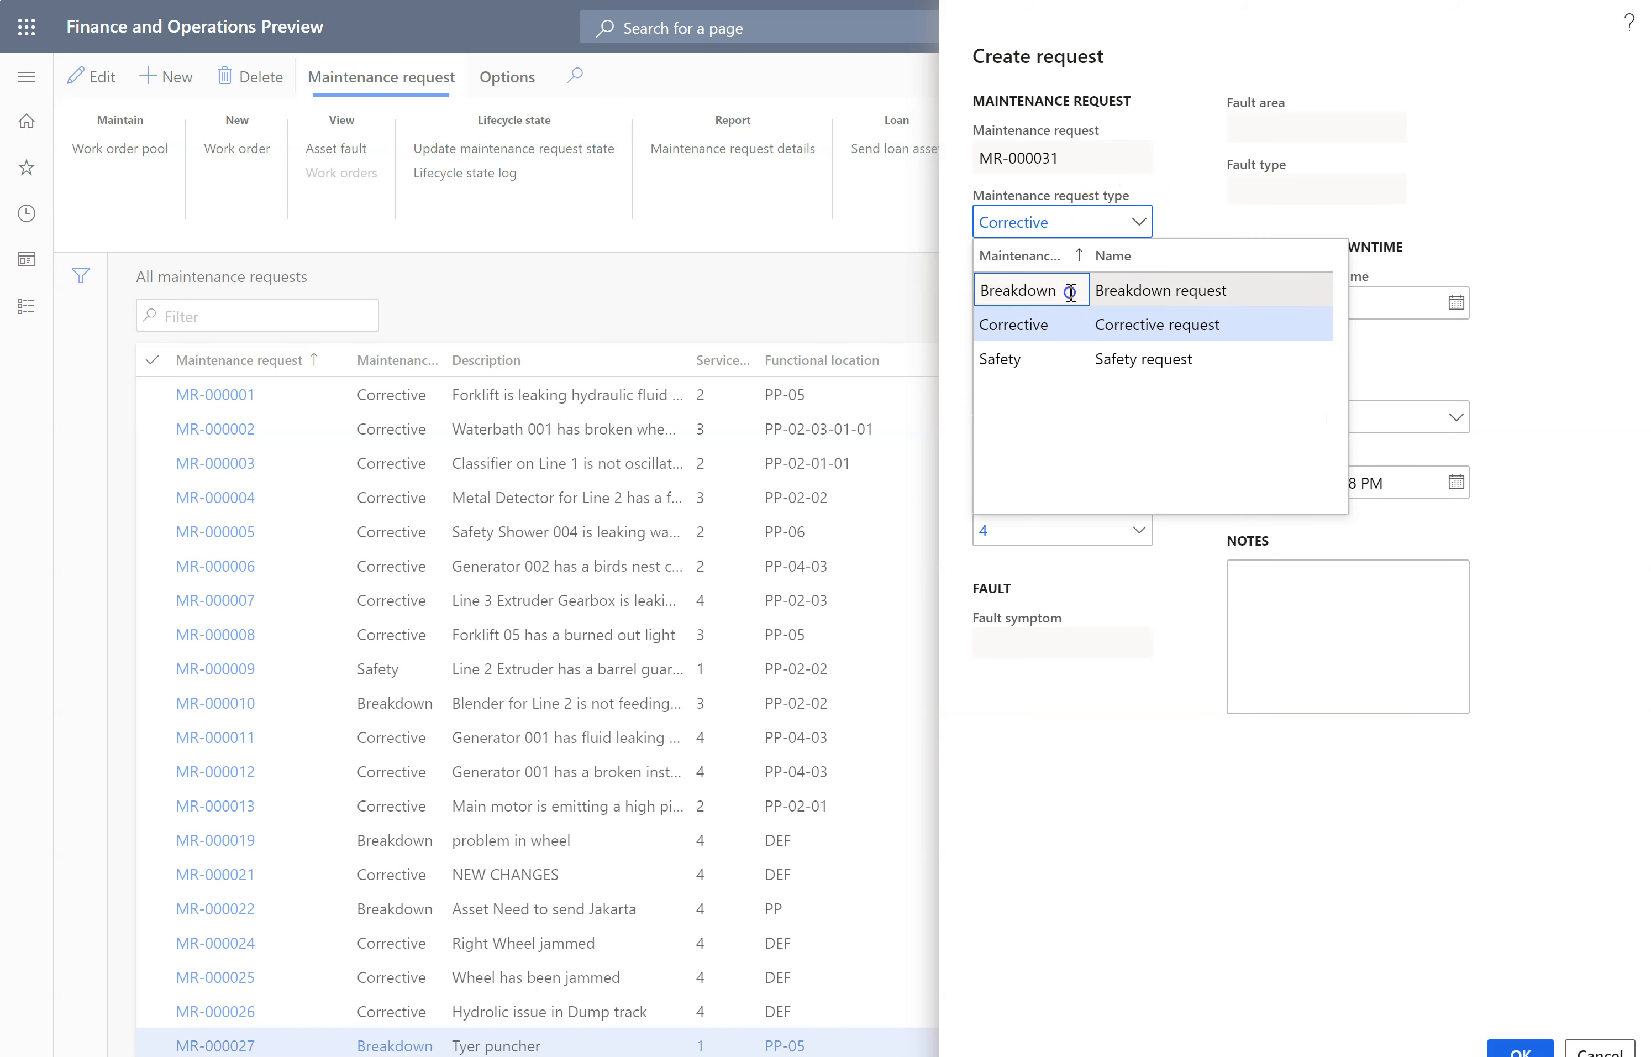
{"action": "left_click", "coordinate": [1071, 292]}
{"action": "left_click", "coordinate": [1109, 289]}
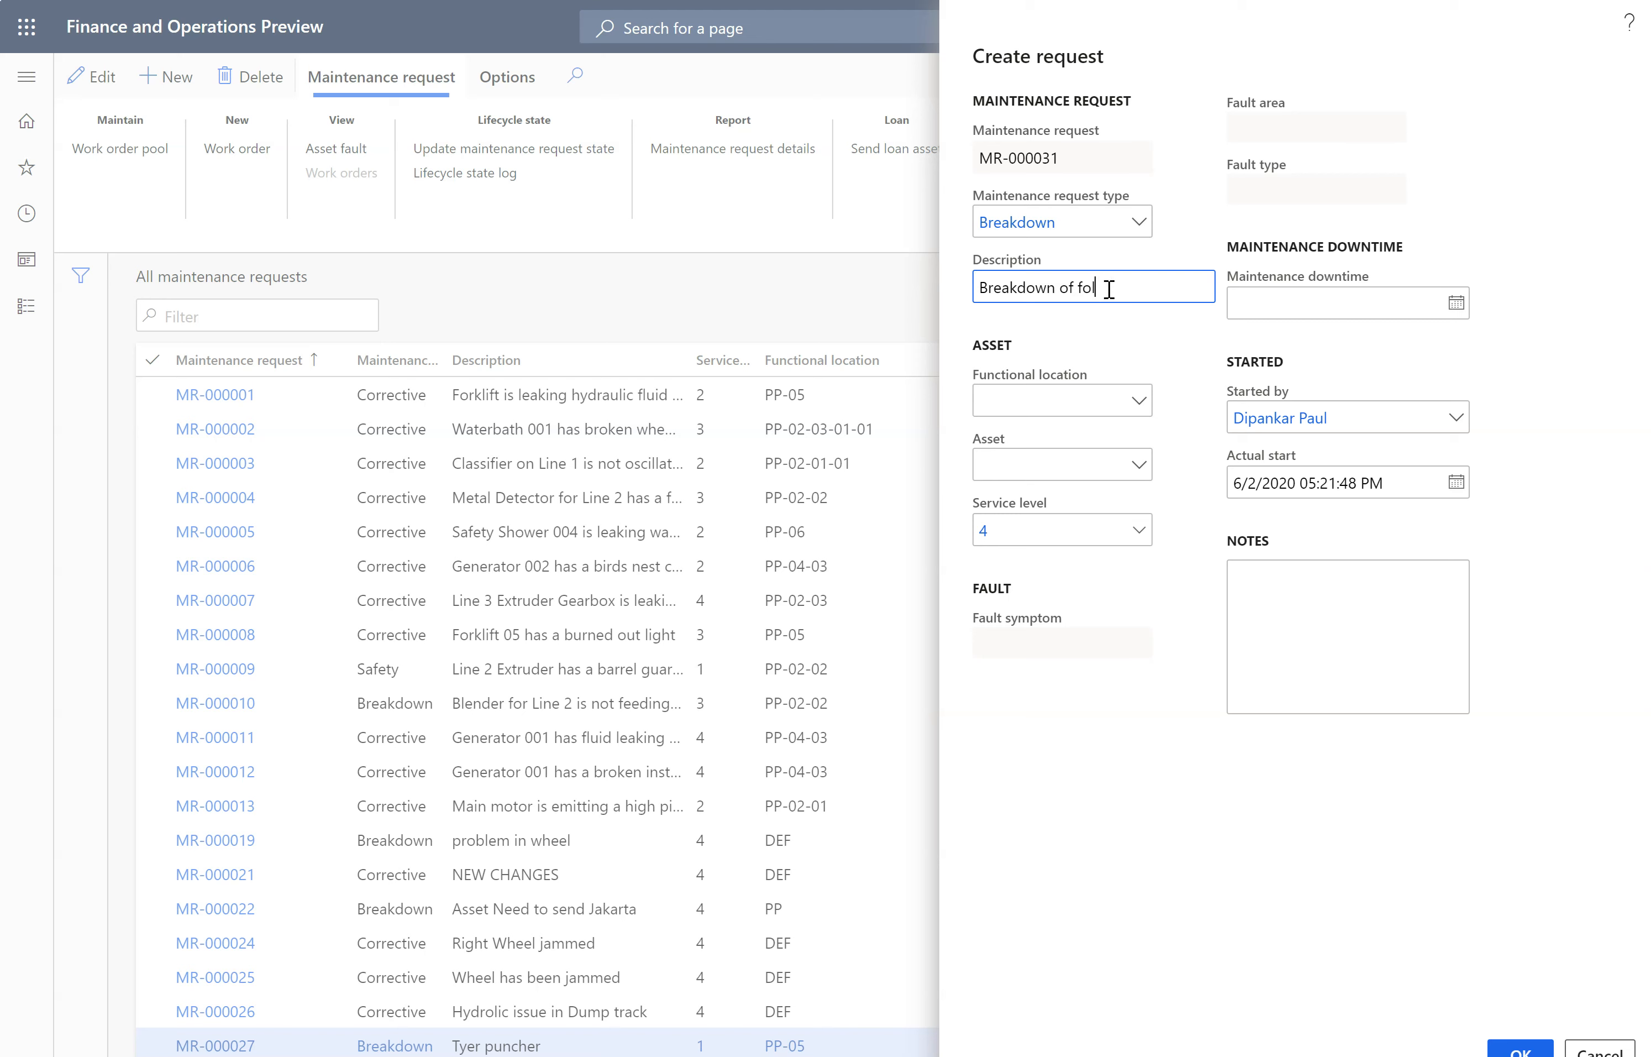
{"action": "key", "text": "Tab"}
Step: Assign forklift FL-02 as the asset of the new maintenance request
{"action": "left_click", "coordinate": [1138, 471]}
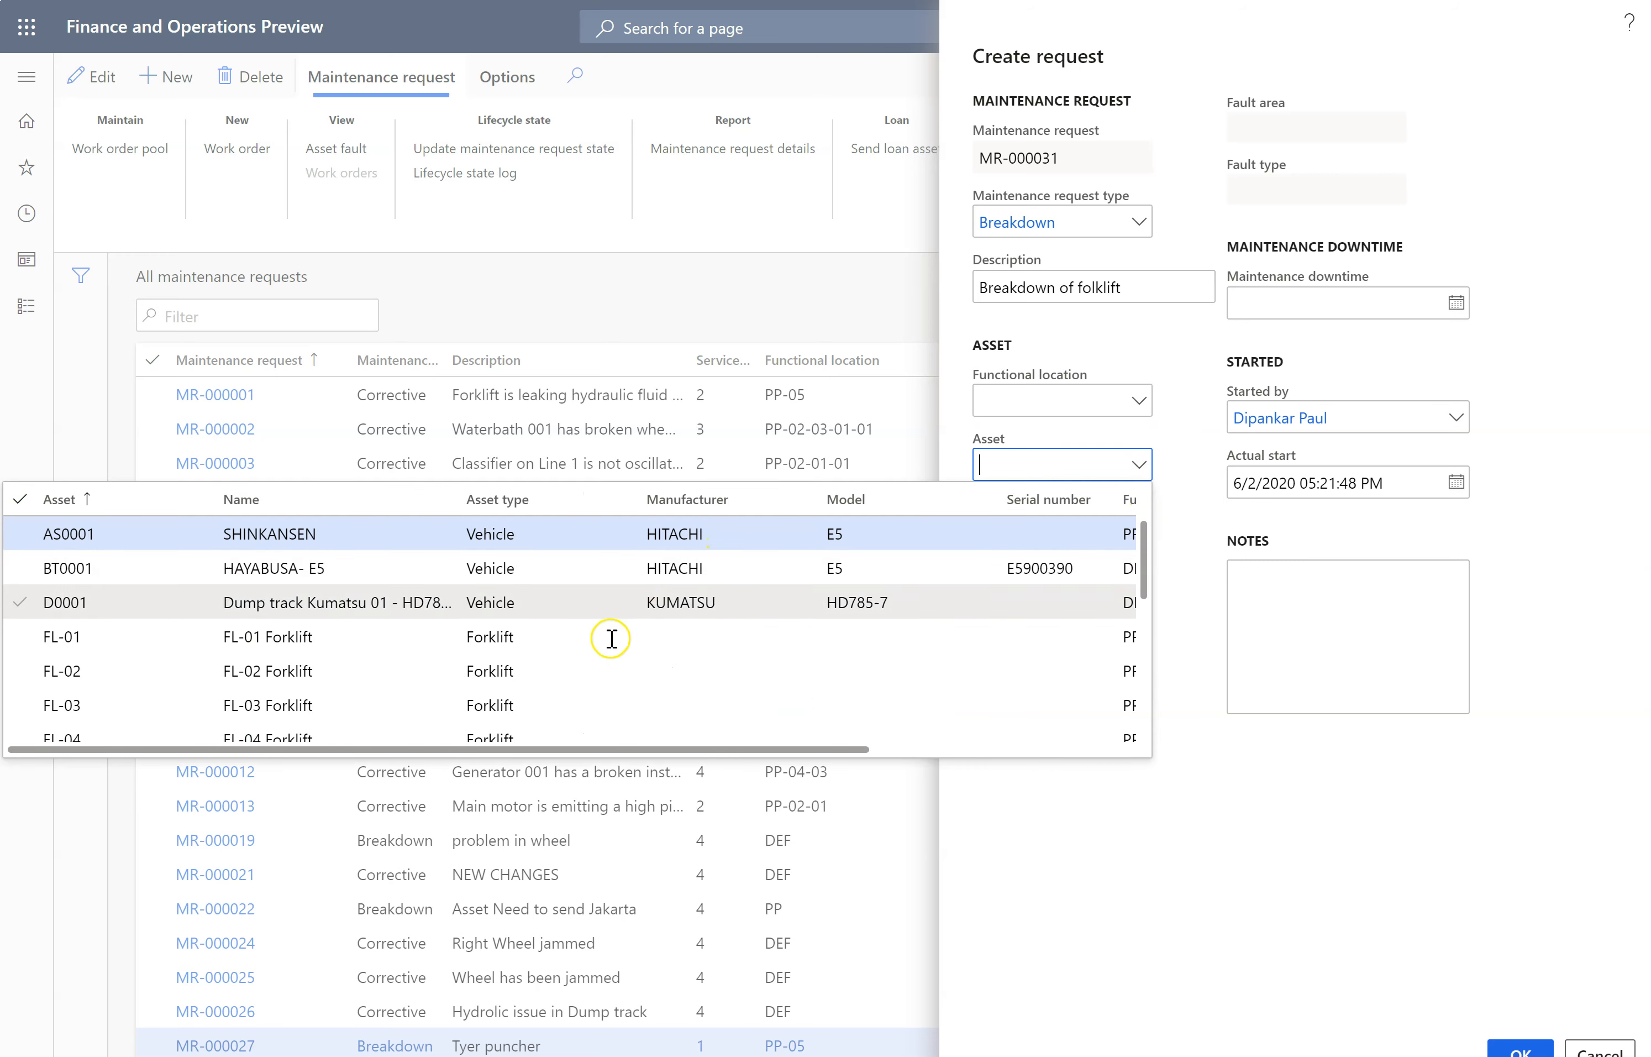
{"action": "left_click", "coordinate": [580, 638]}
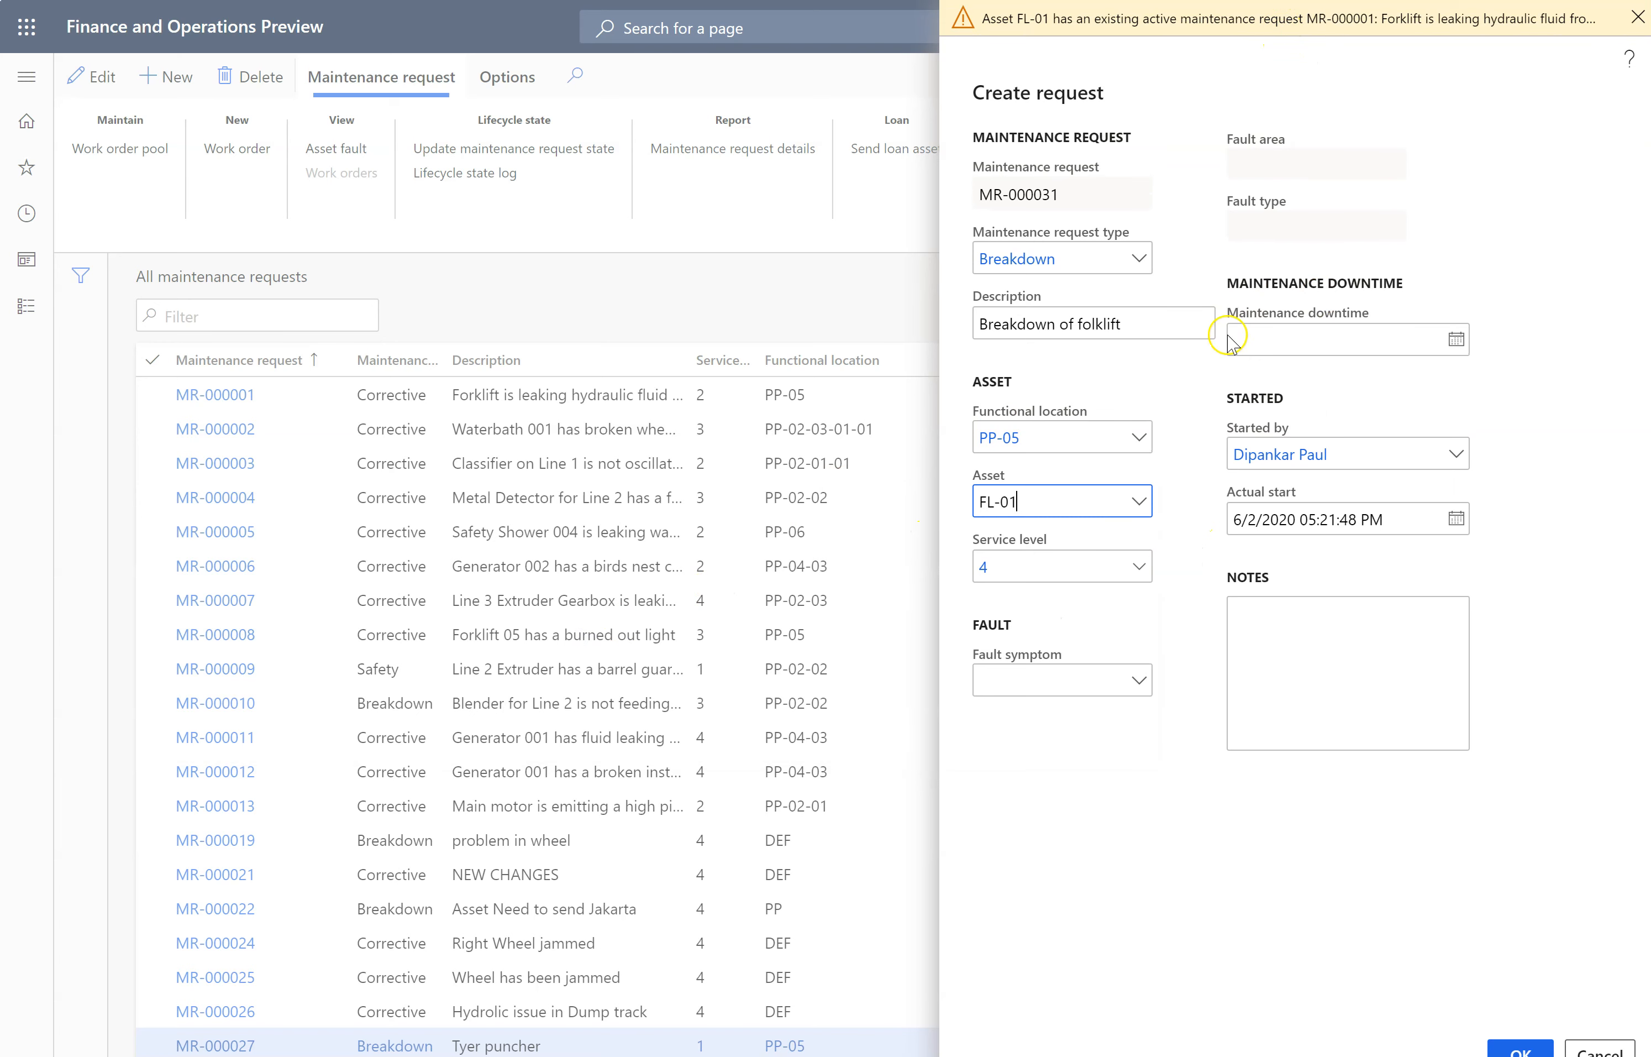
{"action": "left_click", "coordinate": [1138, 503]}
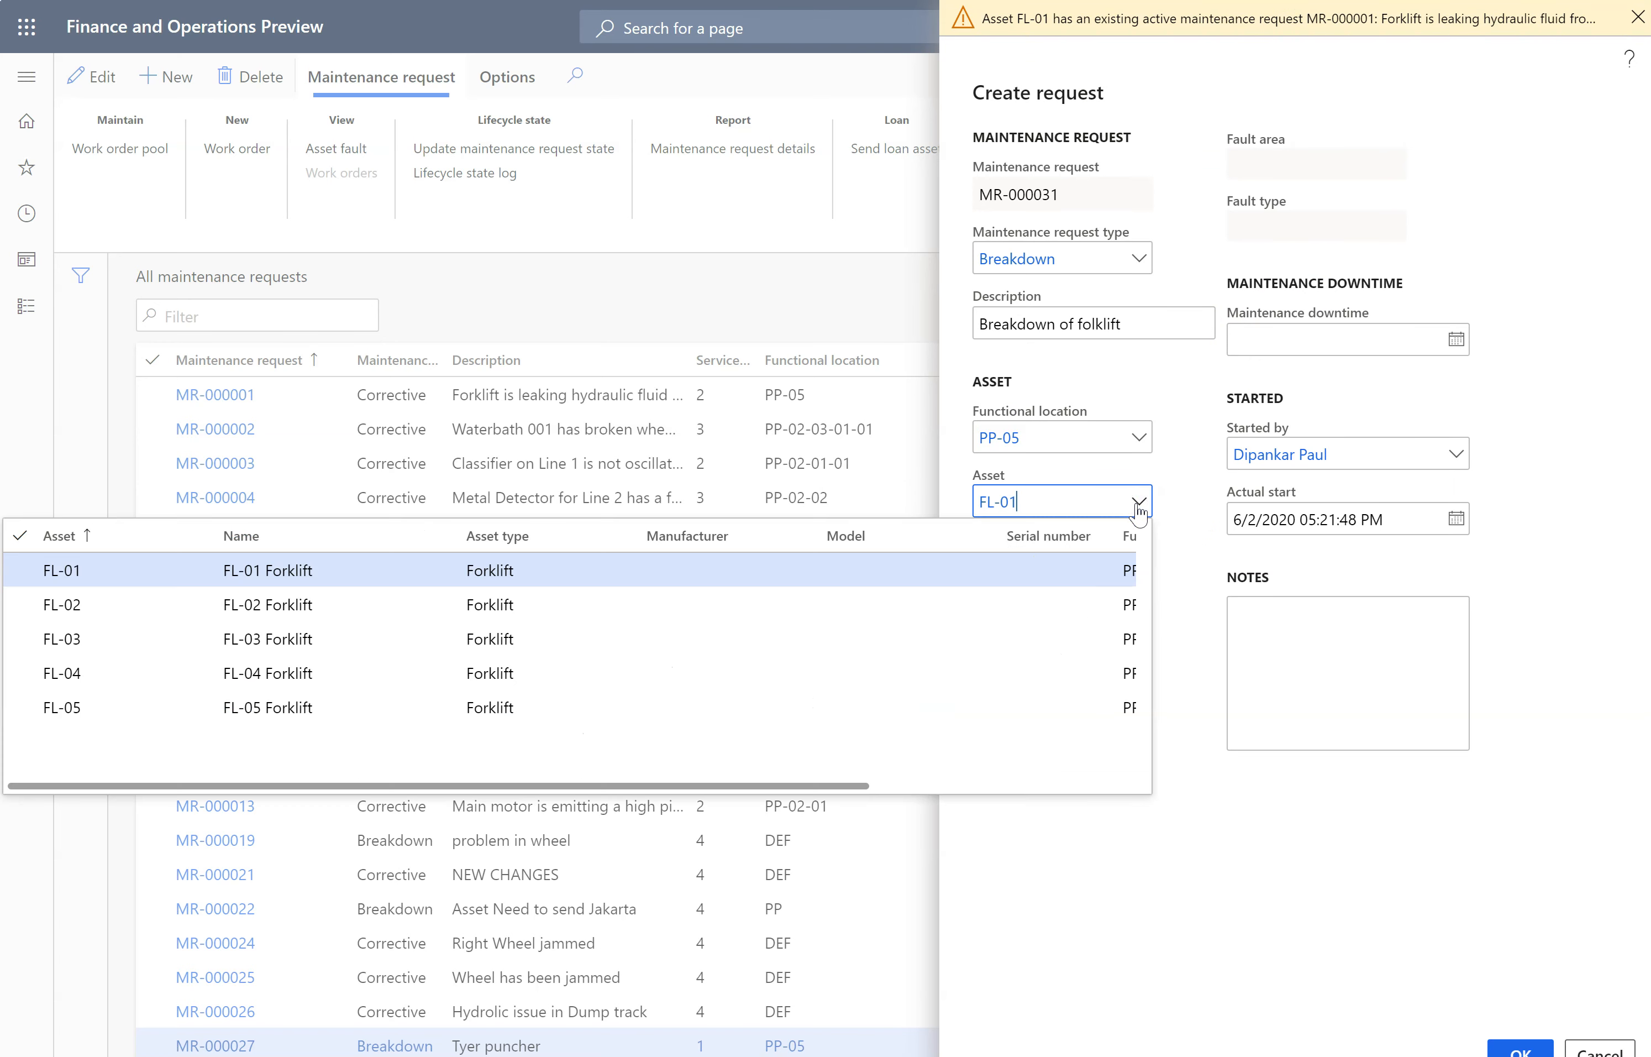
{"action": "left_click", "coordinate": [324, 612]}
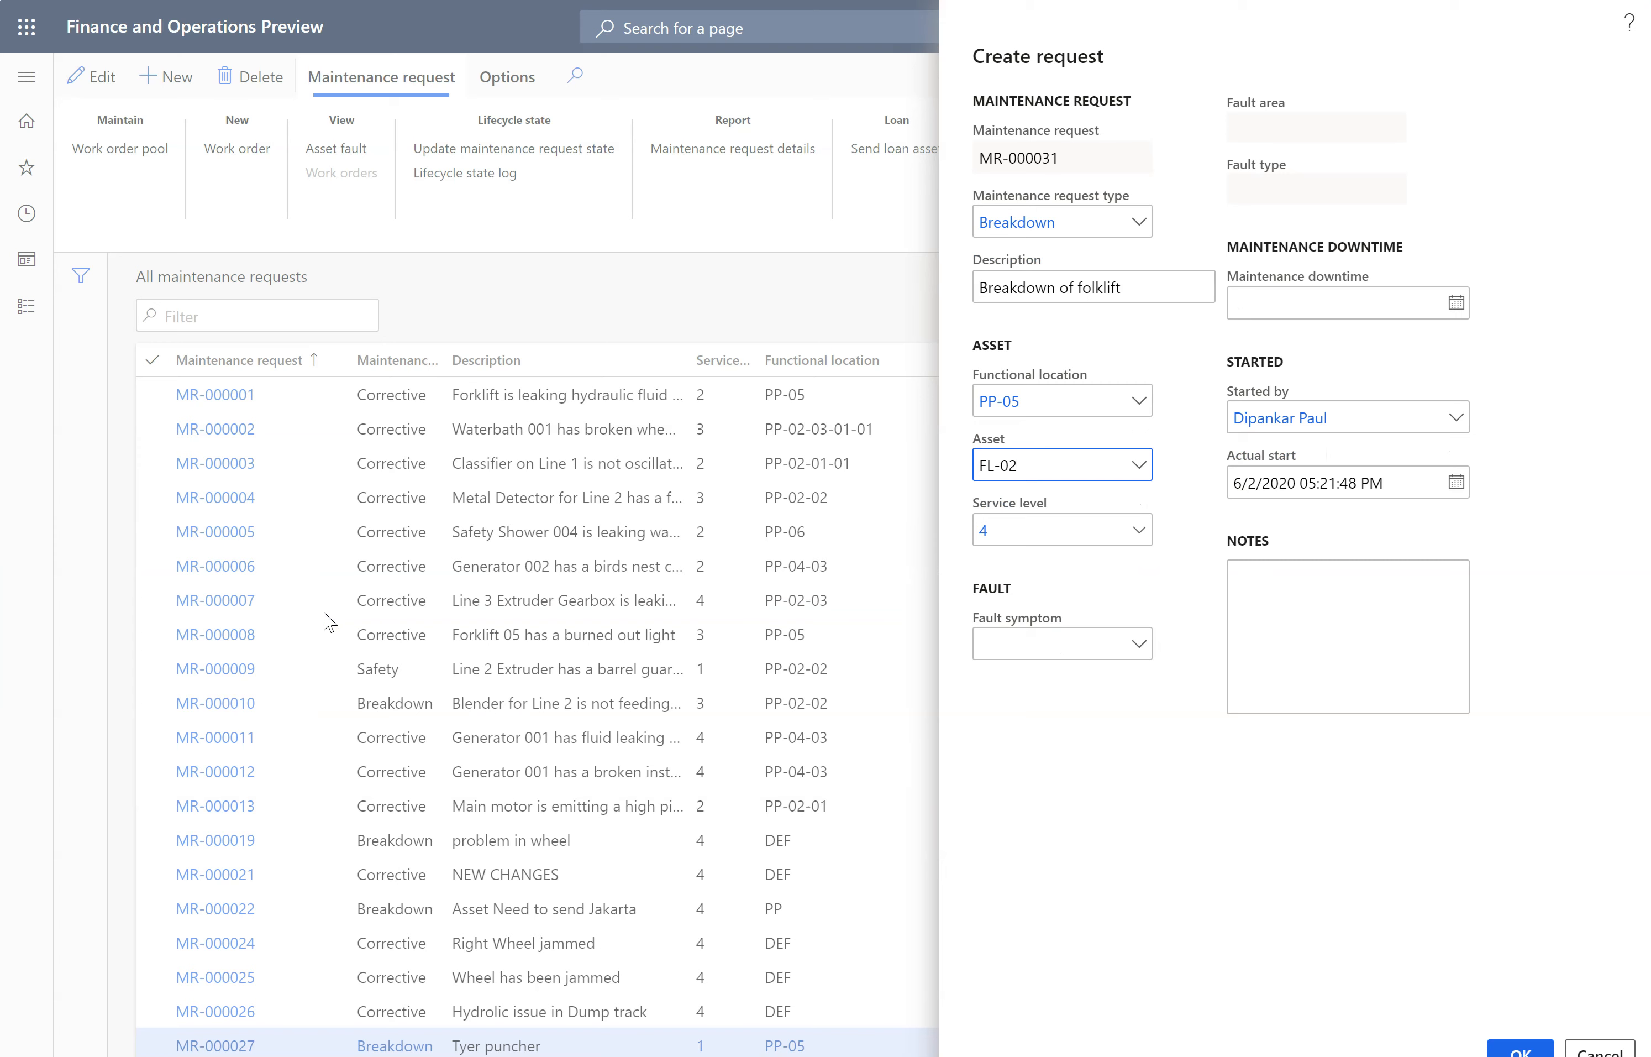
Step: Set the request's fault symptom to Air Leak and check the available fault areas
{"action": "left_click", "coordinate": [1151, 650]}
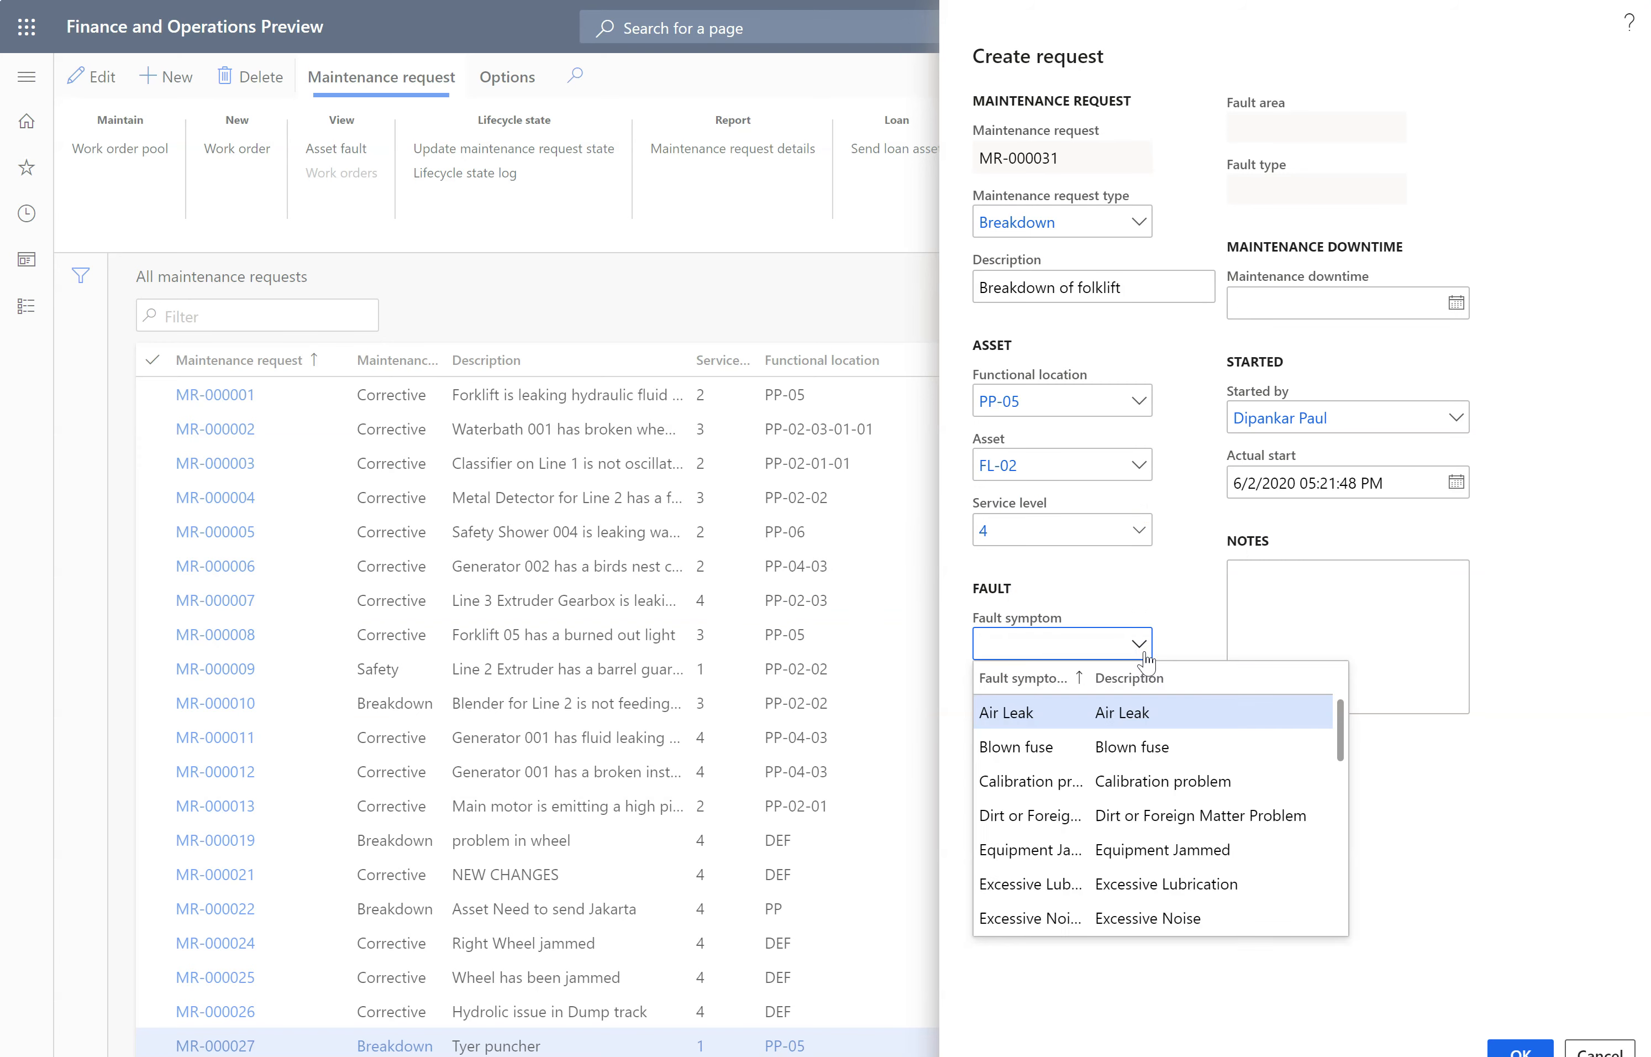
{"action": "left_click", "coordinate": [1104, 715]}
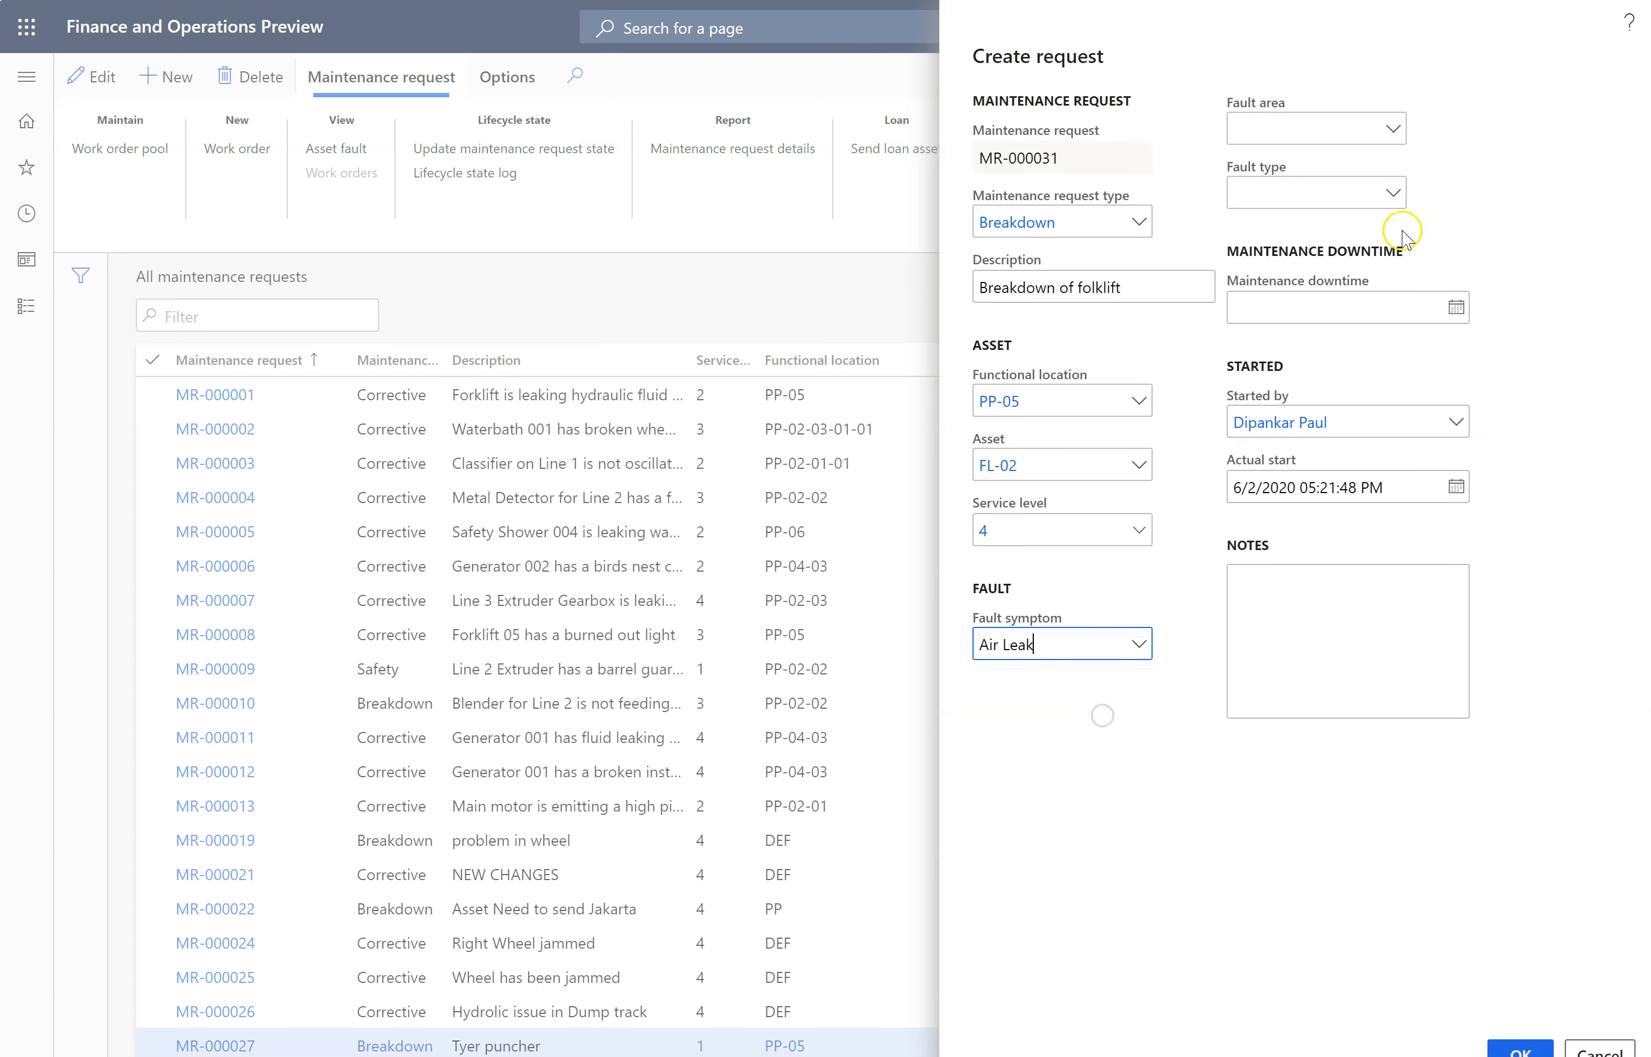
{"action": "left_click", "coordinate": [1391, 127]}
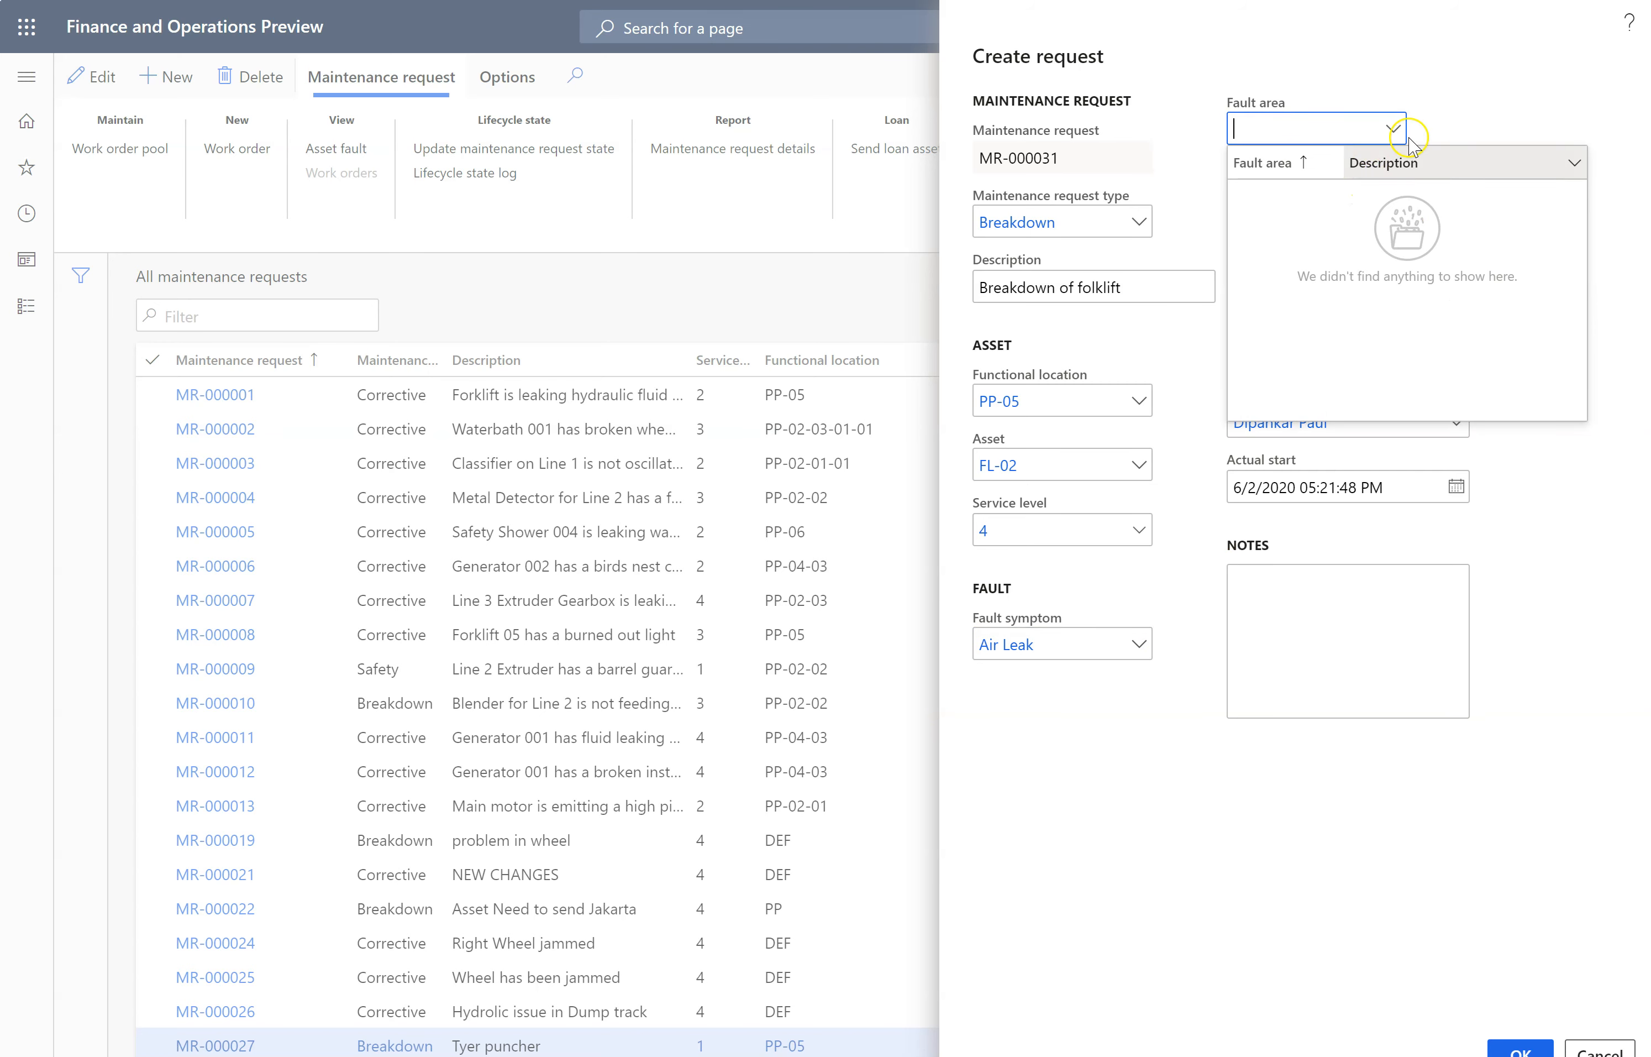
{"action": "left_click", "coordinate": [1504, 119]}
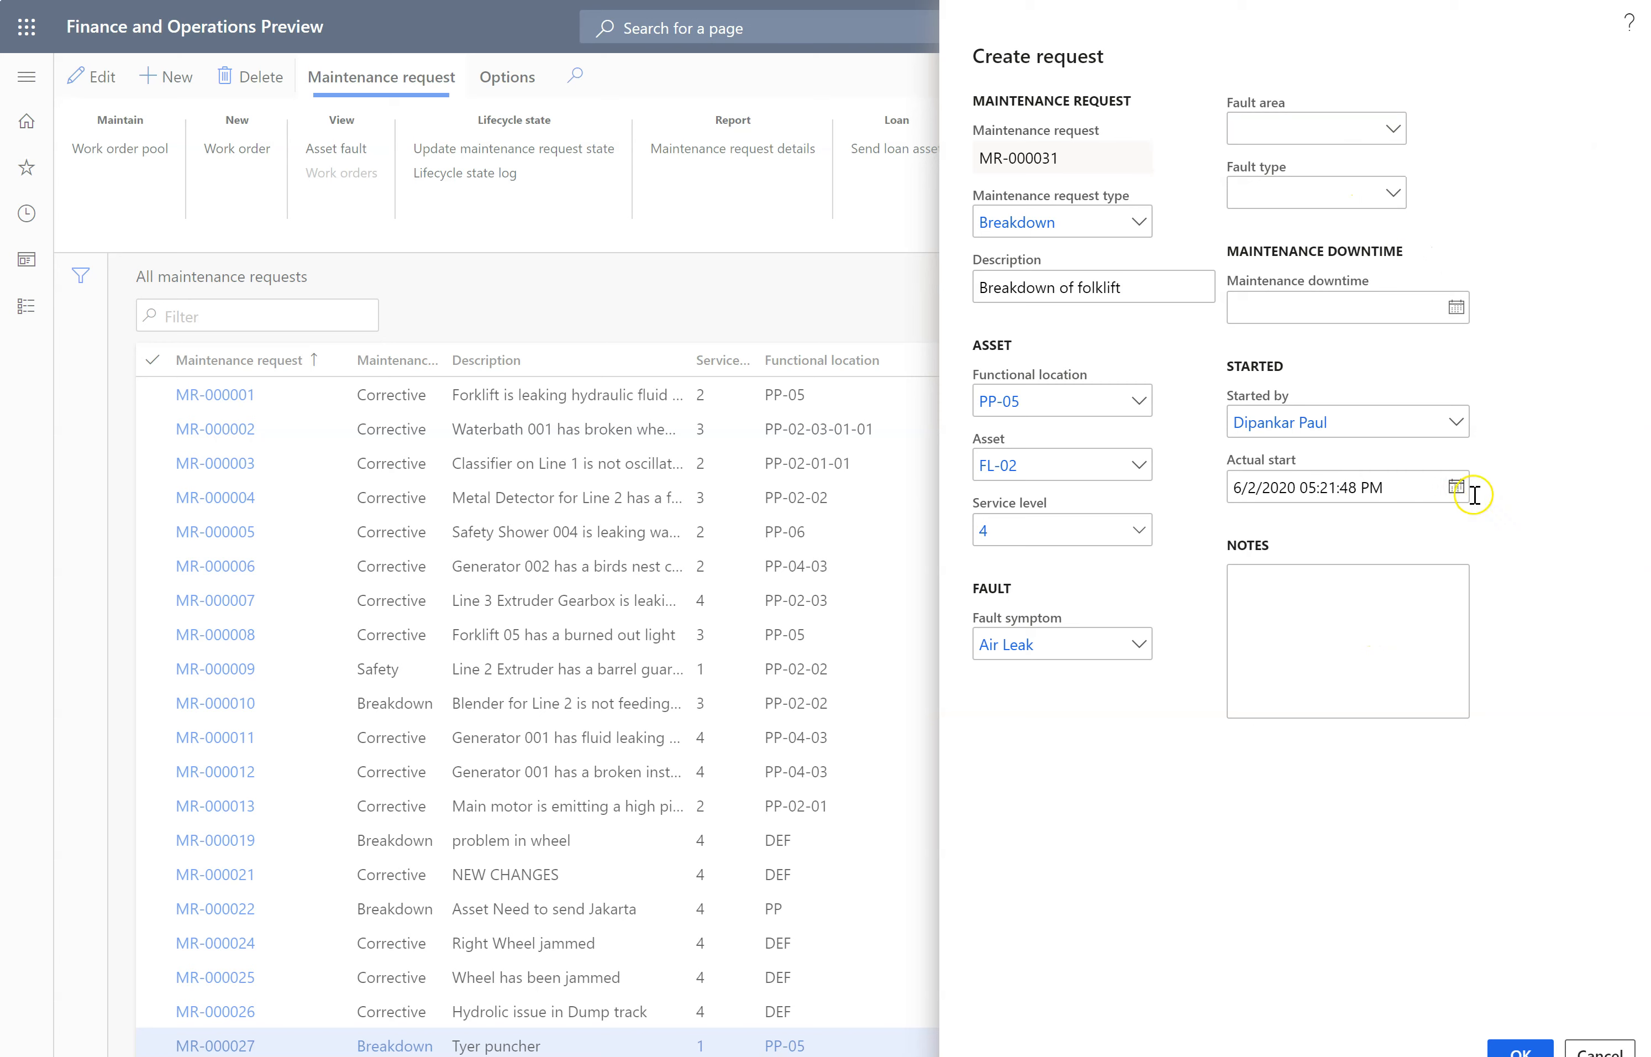
Step: Set the request's maintenance downtime to 6/3/2020 11:00:00 AM
{"action": "left_click", "coordinate": [1455, 309]}
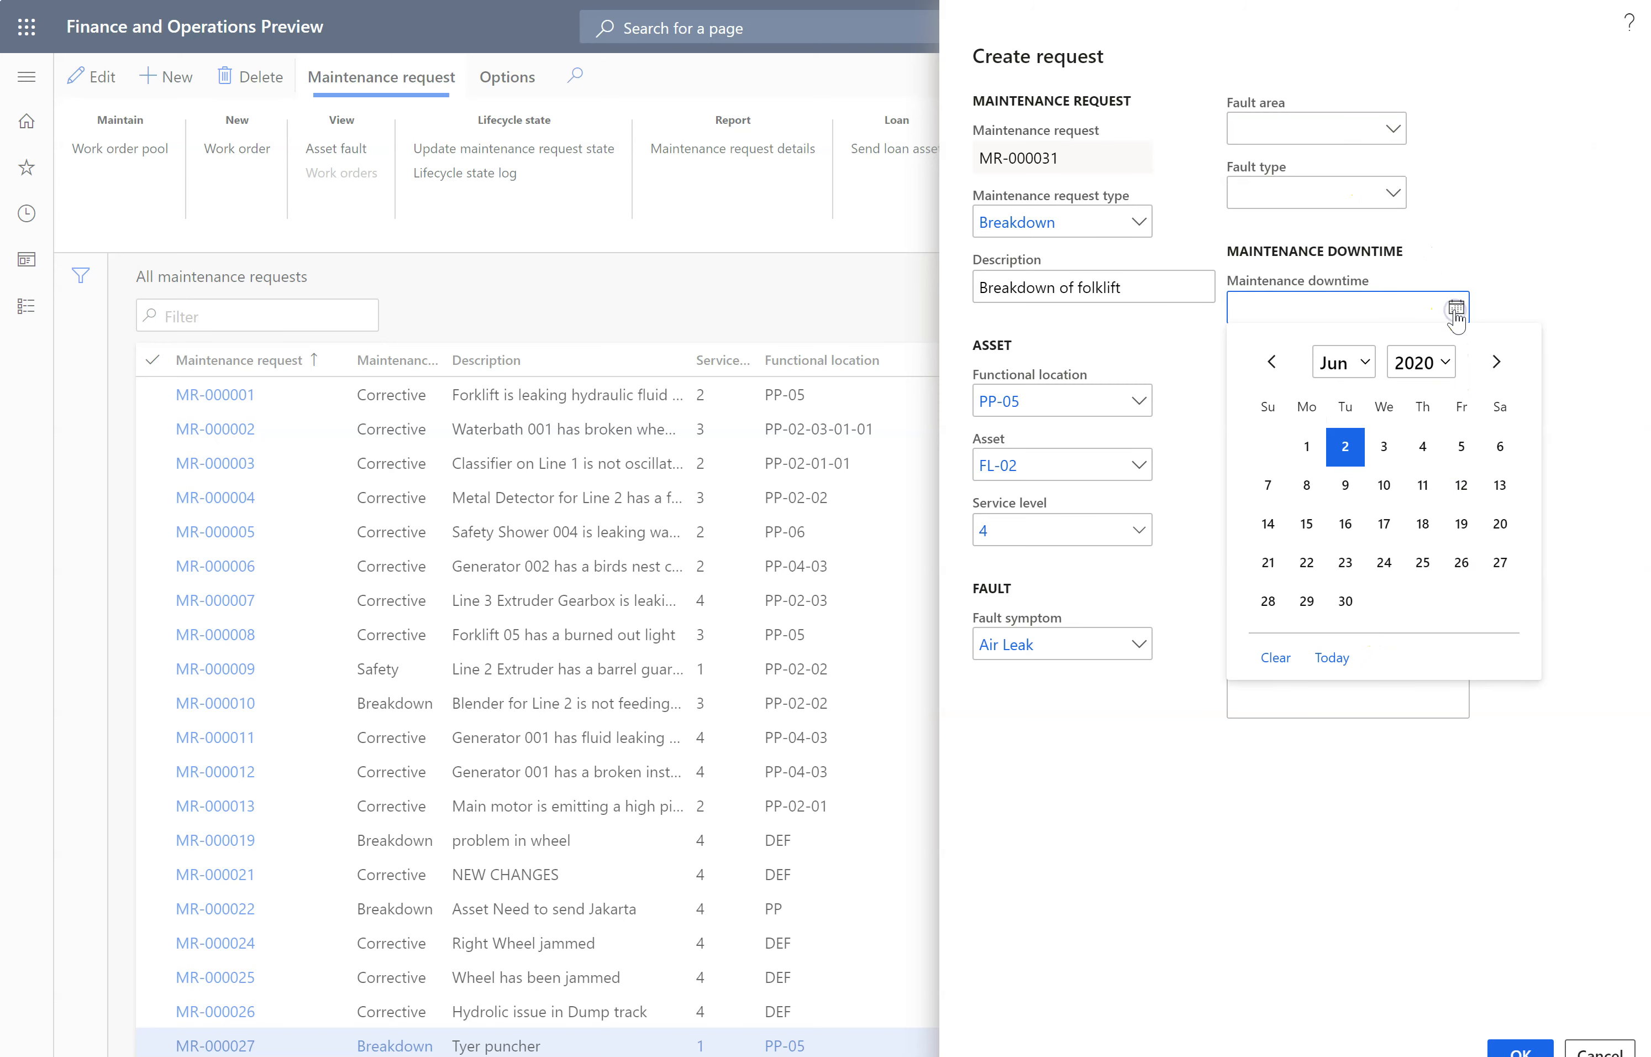
{"action": "left_click", "coordinate": [1344, 523]}
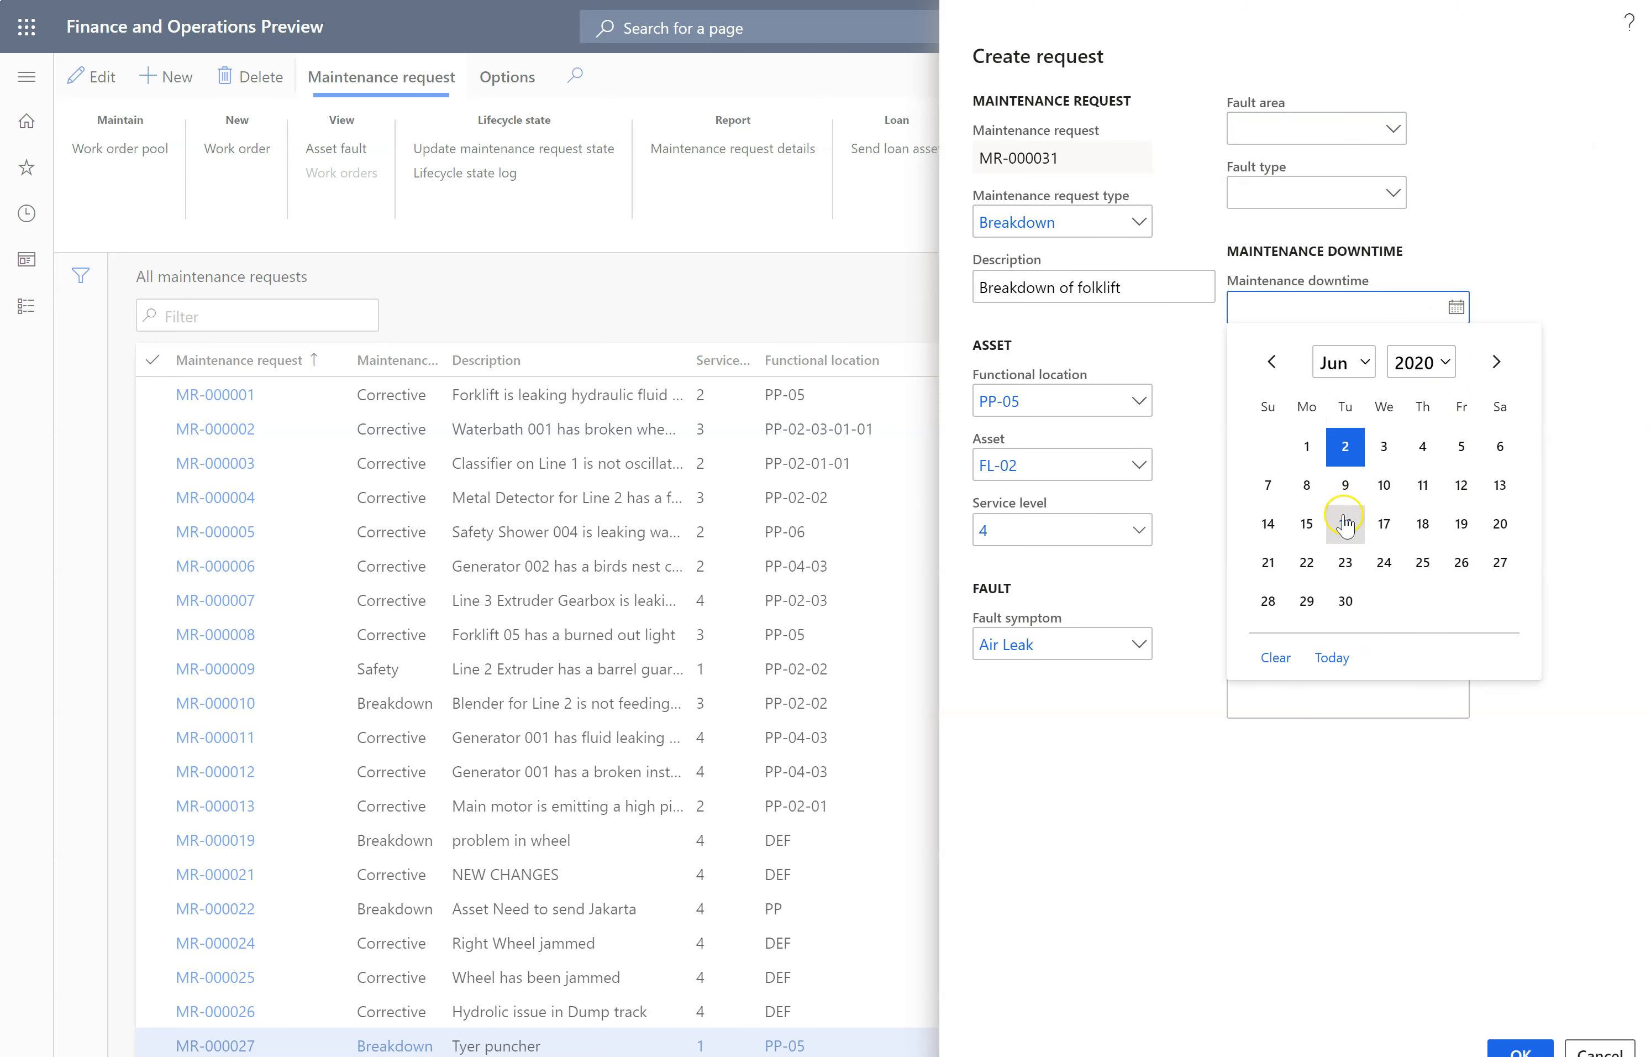
{"action": "left_click", "coordinate": [1383, 446]}
{"action": "left_click", "coordinate": [1314, 306]}
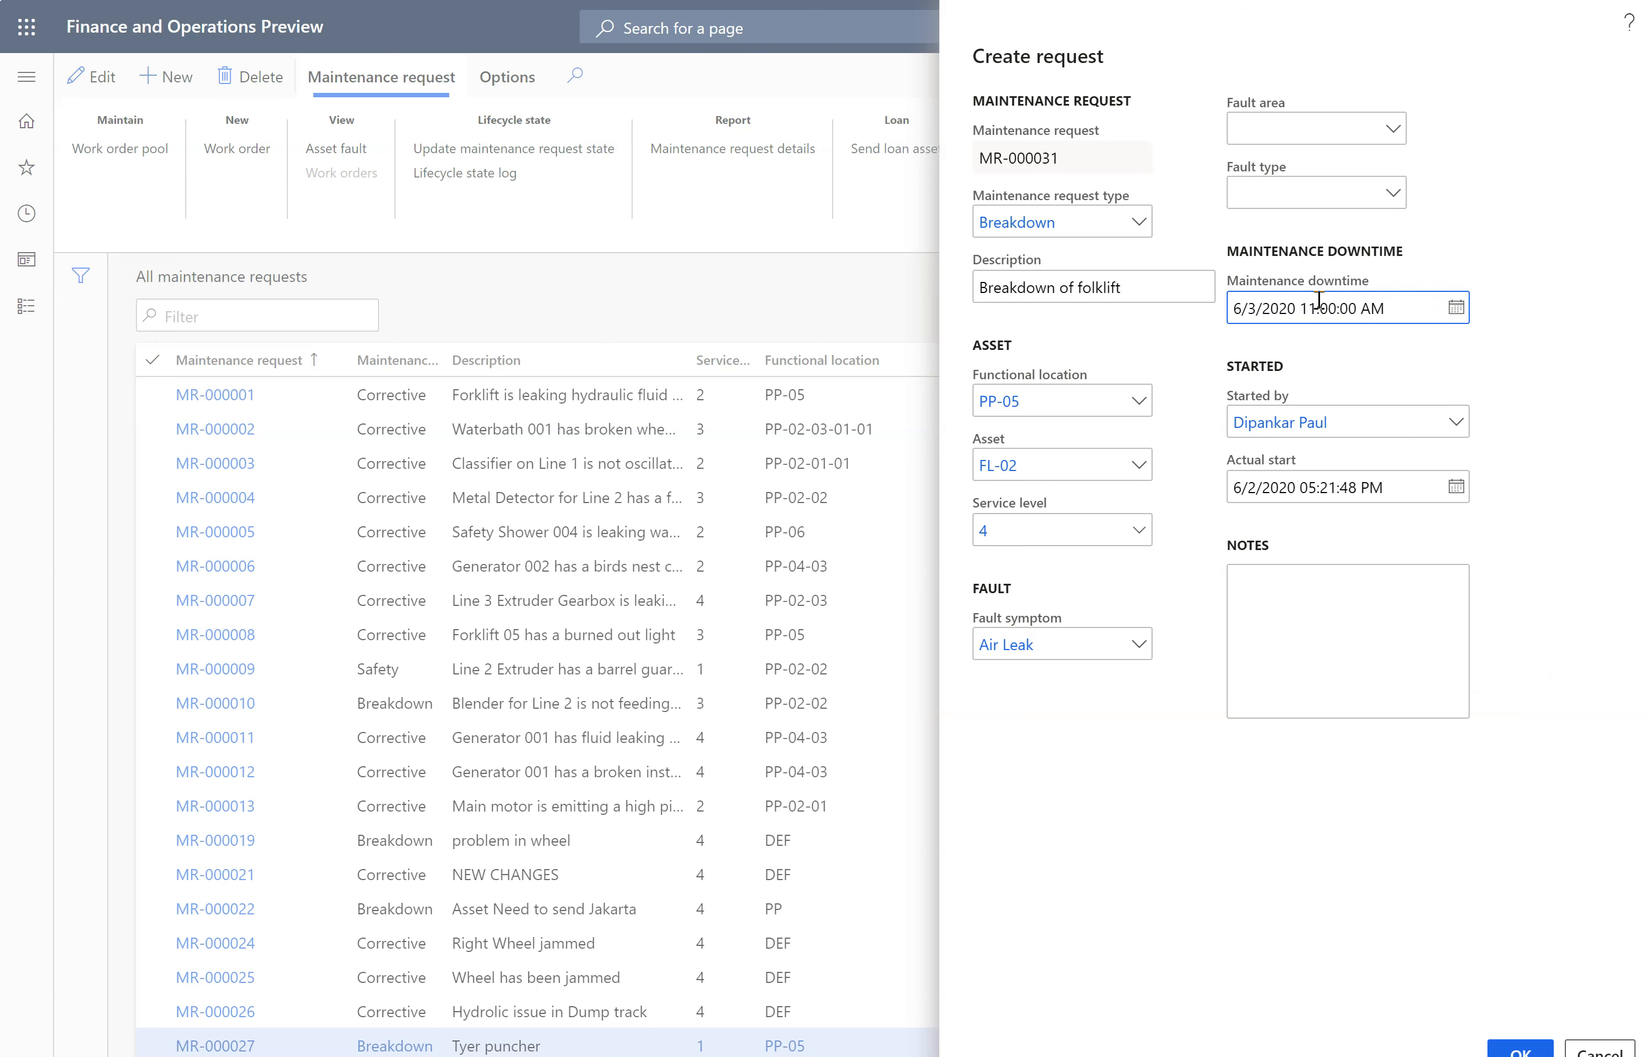
{"action": "key", "text": "Tab"}
Step: Create the request with service level 1 and the note "Asset has a issue, its a urgent issue need to arrange a new loan asset"
{"action": "left_click", "coordinate": [1382, 640]}
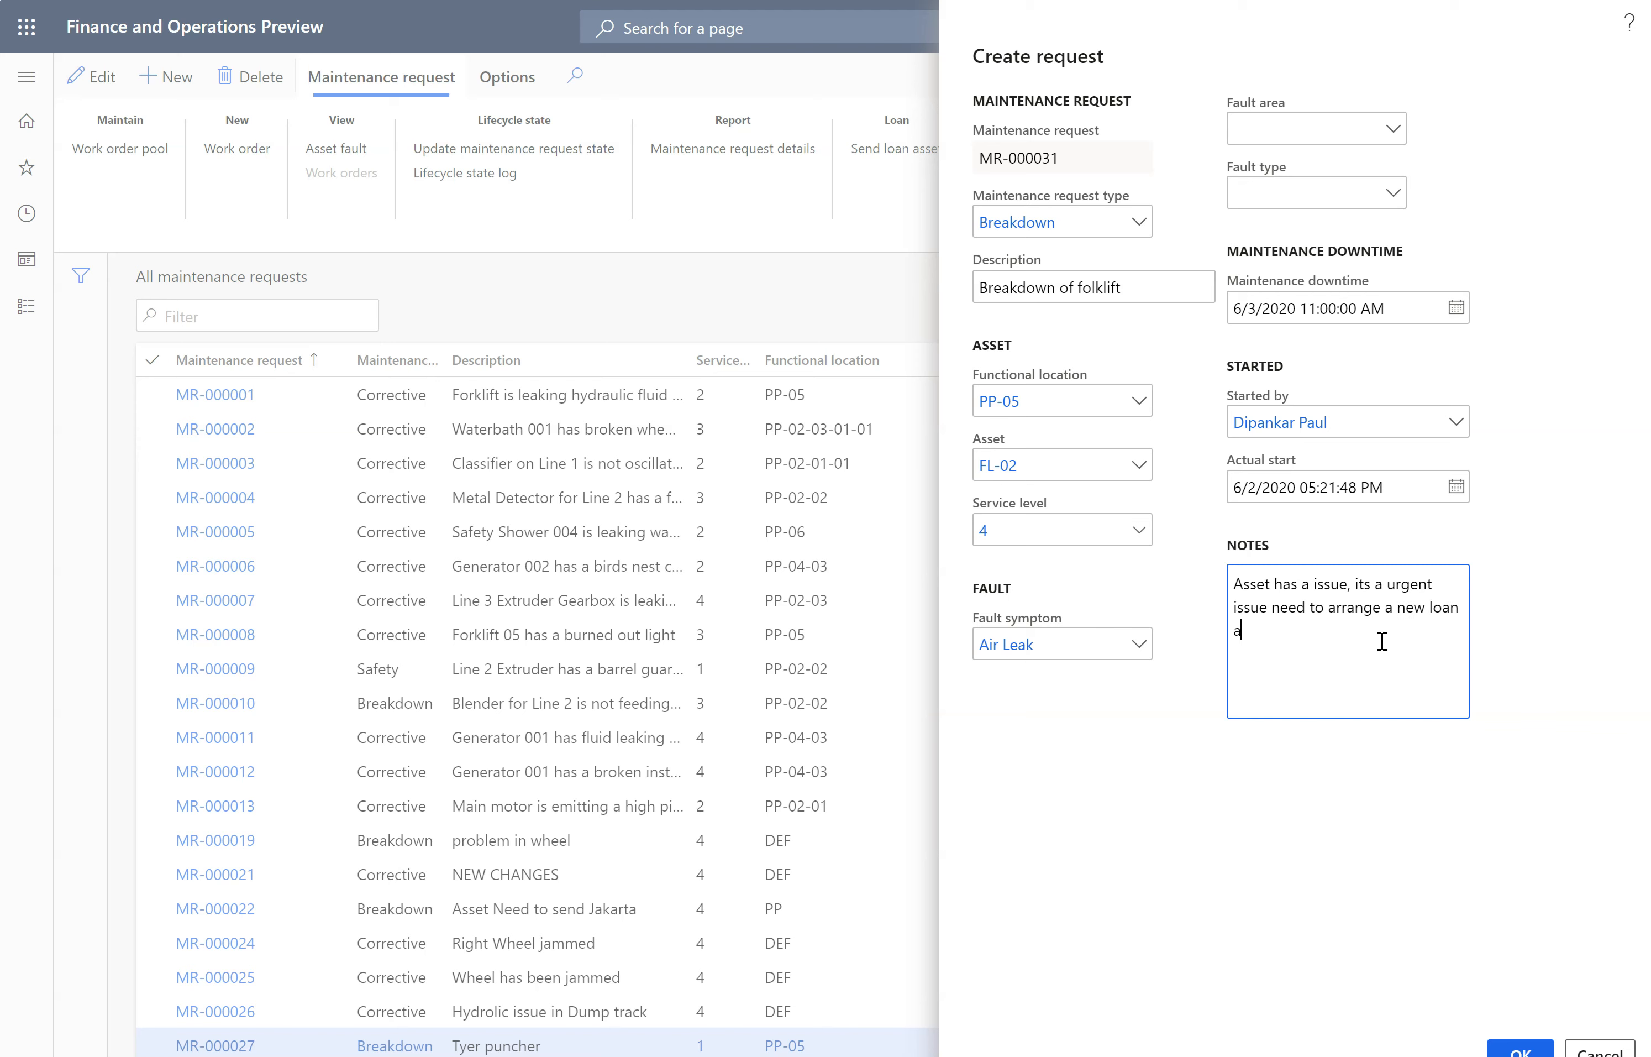
{"action": "left_click", "coordinate": [1138, 530]}
{"action": "left_click", "coordinate": [1103, 595]}
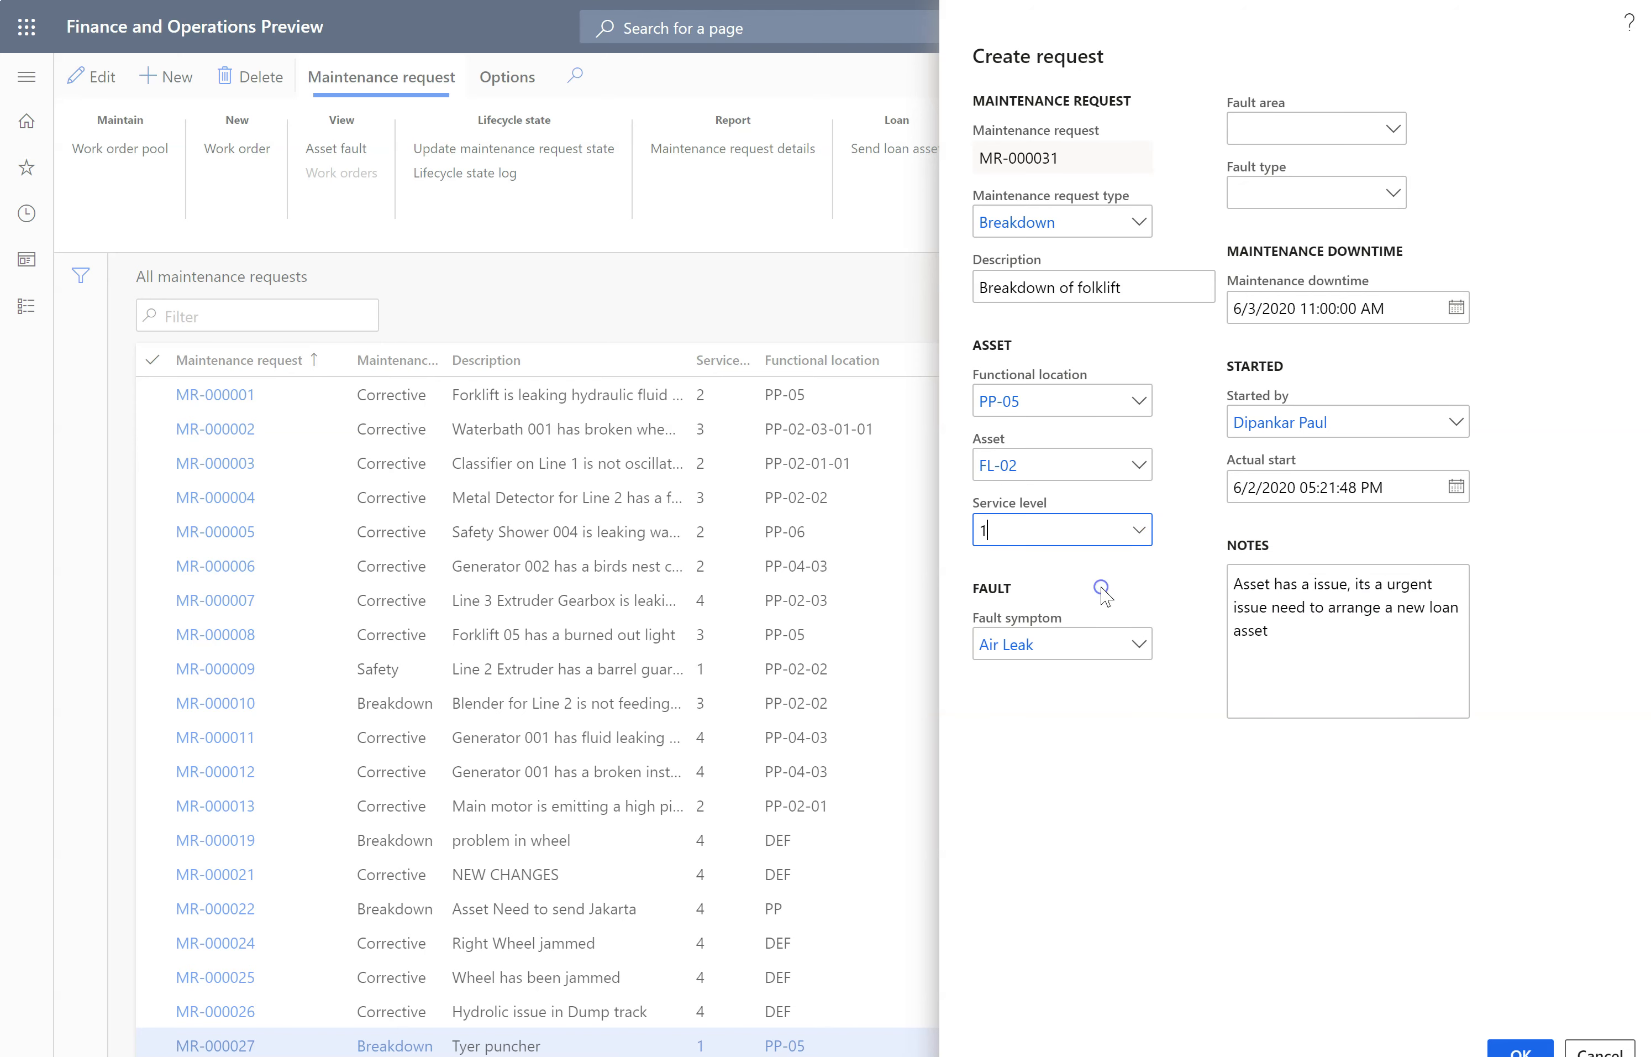
{"action": "left_click", "coordinate": [1513, 1047]}
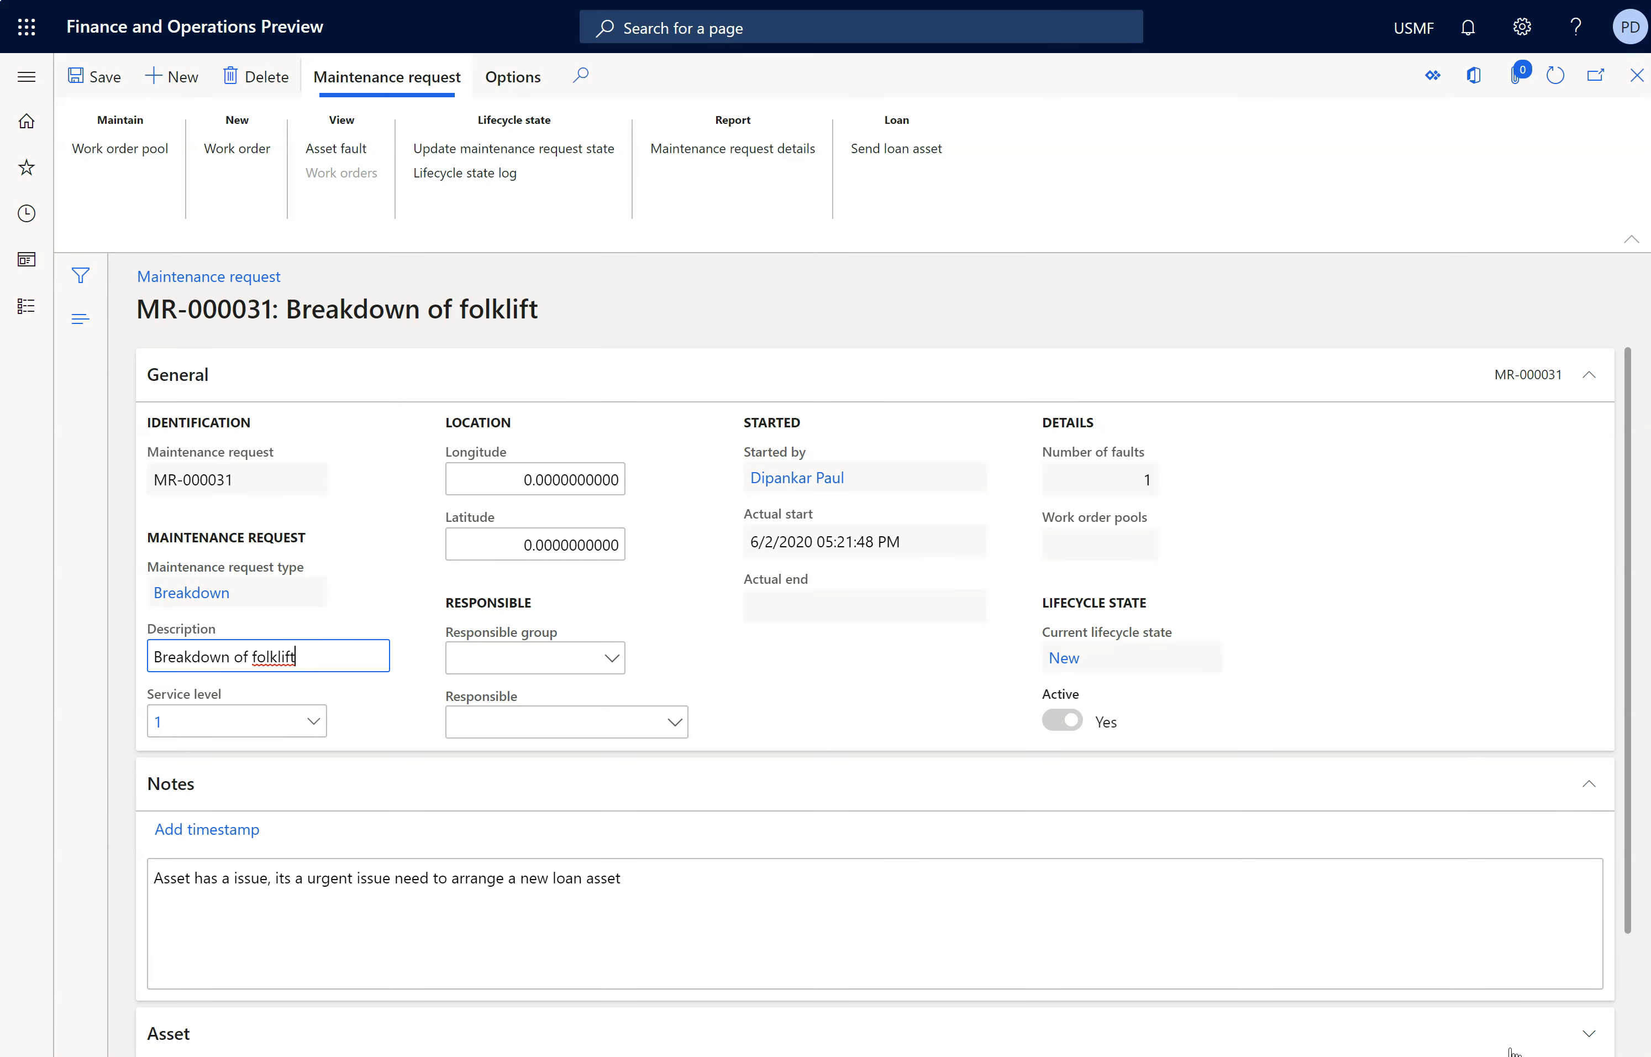
Step: Update the forklift breakdown request's lifecycle state to Inbound, accepting the proposed expected arrival
{"action": "left_click_drag", "start_coordinate": [1629, 757], "coordinate": [1637, 665]}
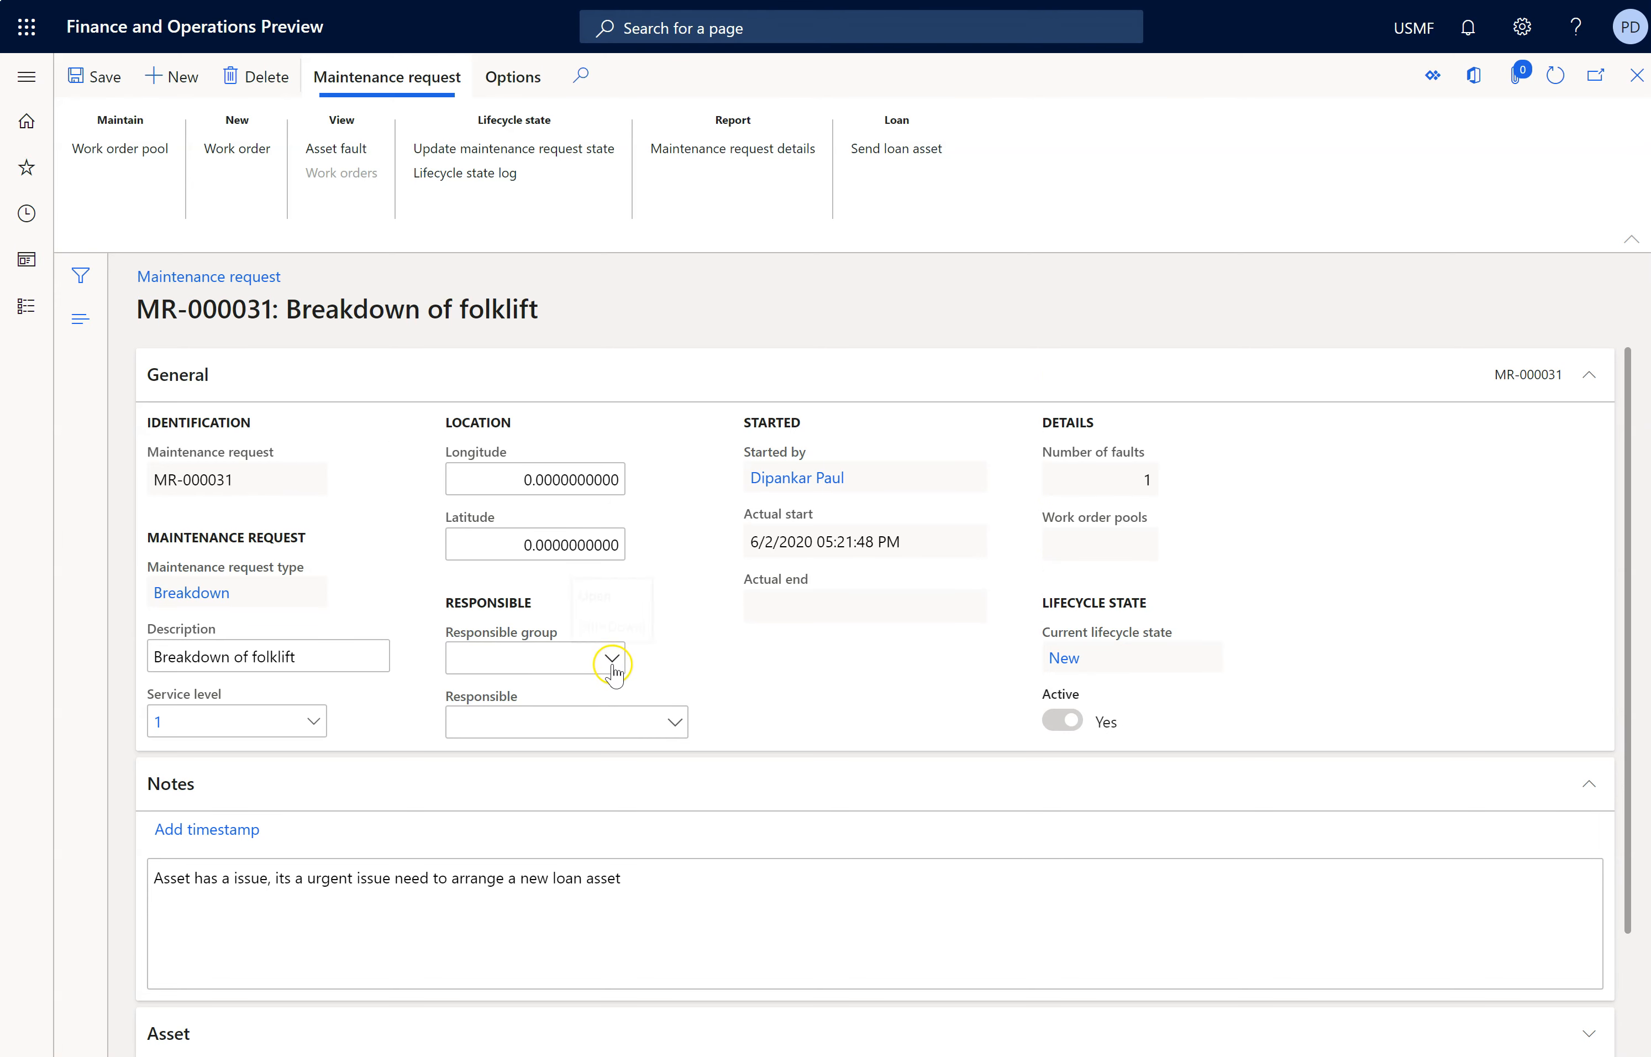
{"action": "left_click", "coordinate": [493, 158]}
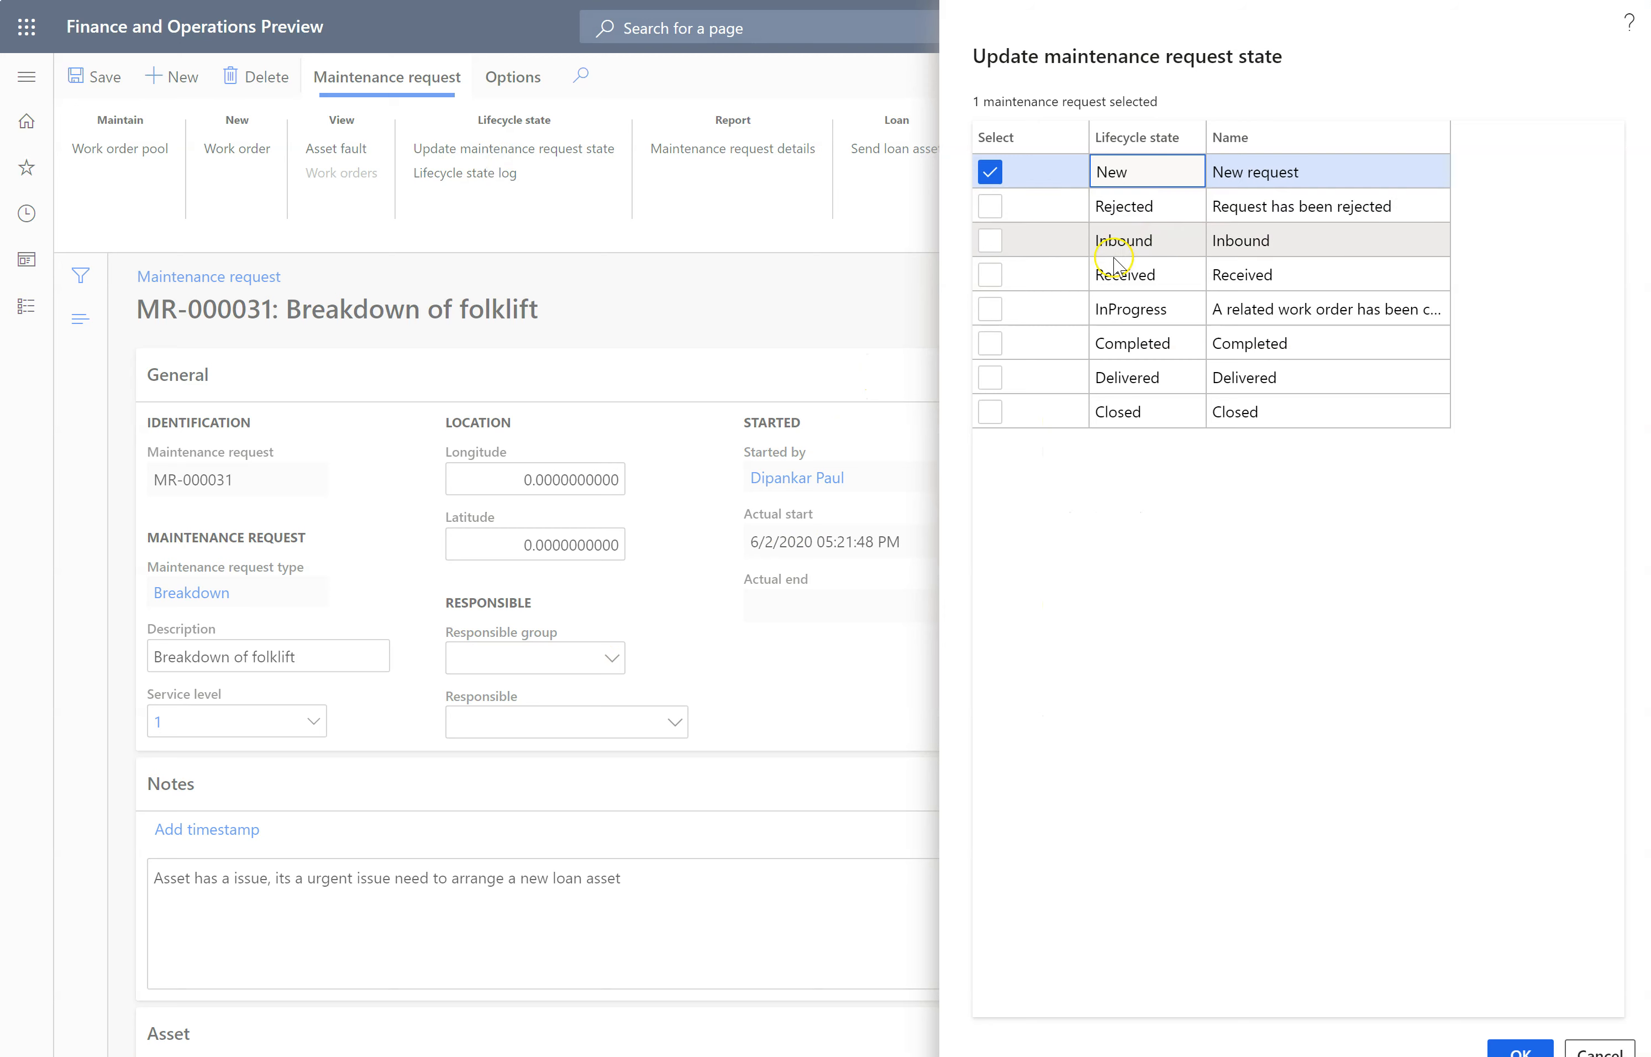
{"action": "left_click", "coordinate": [990, 241]}
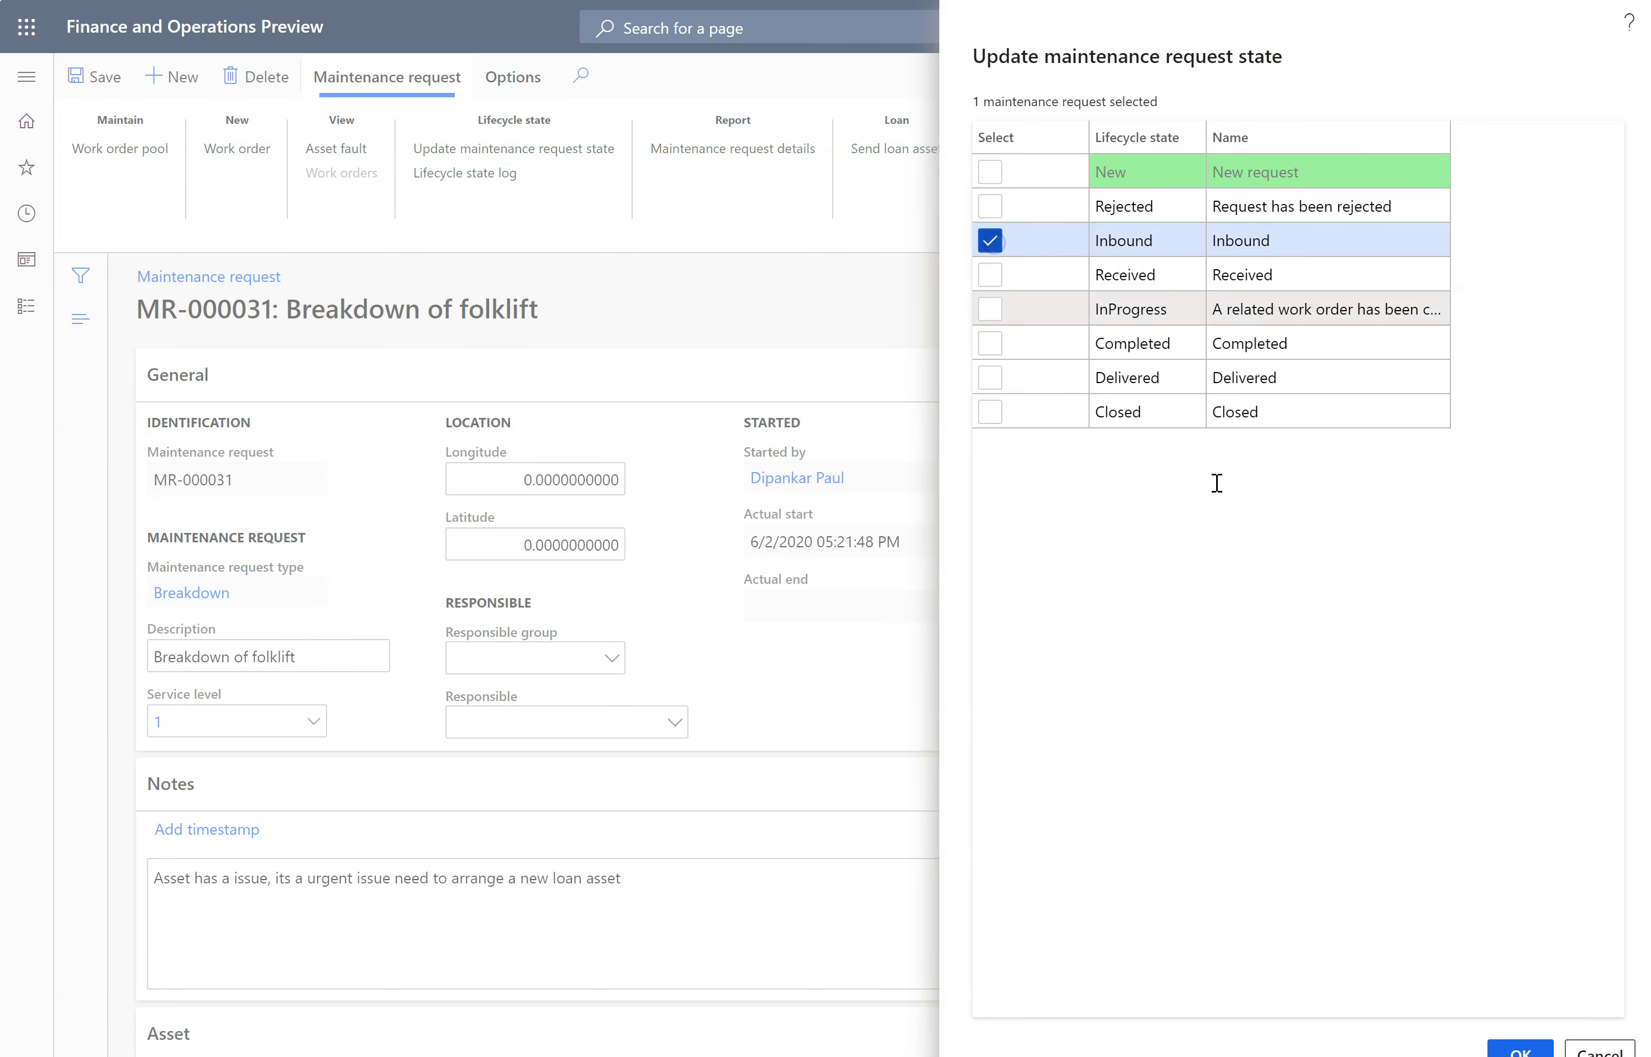
{"action": "left_click", "coordinate": [1513, 1041]}
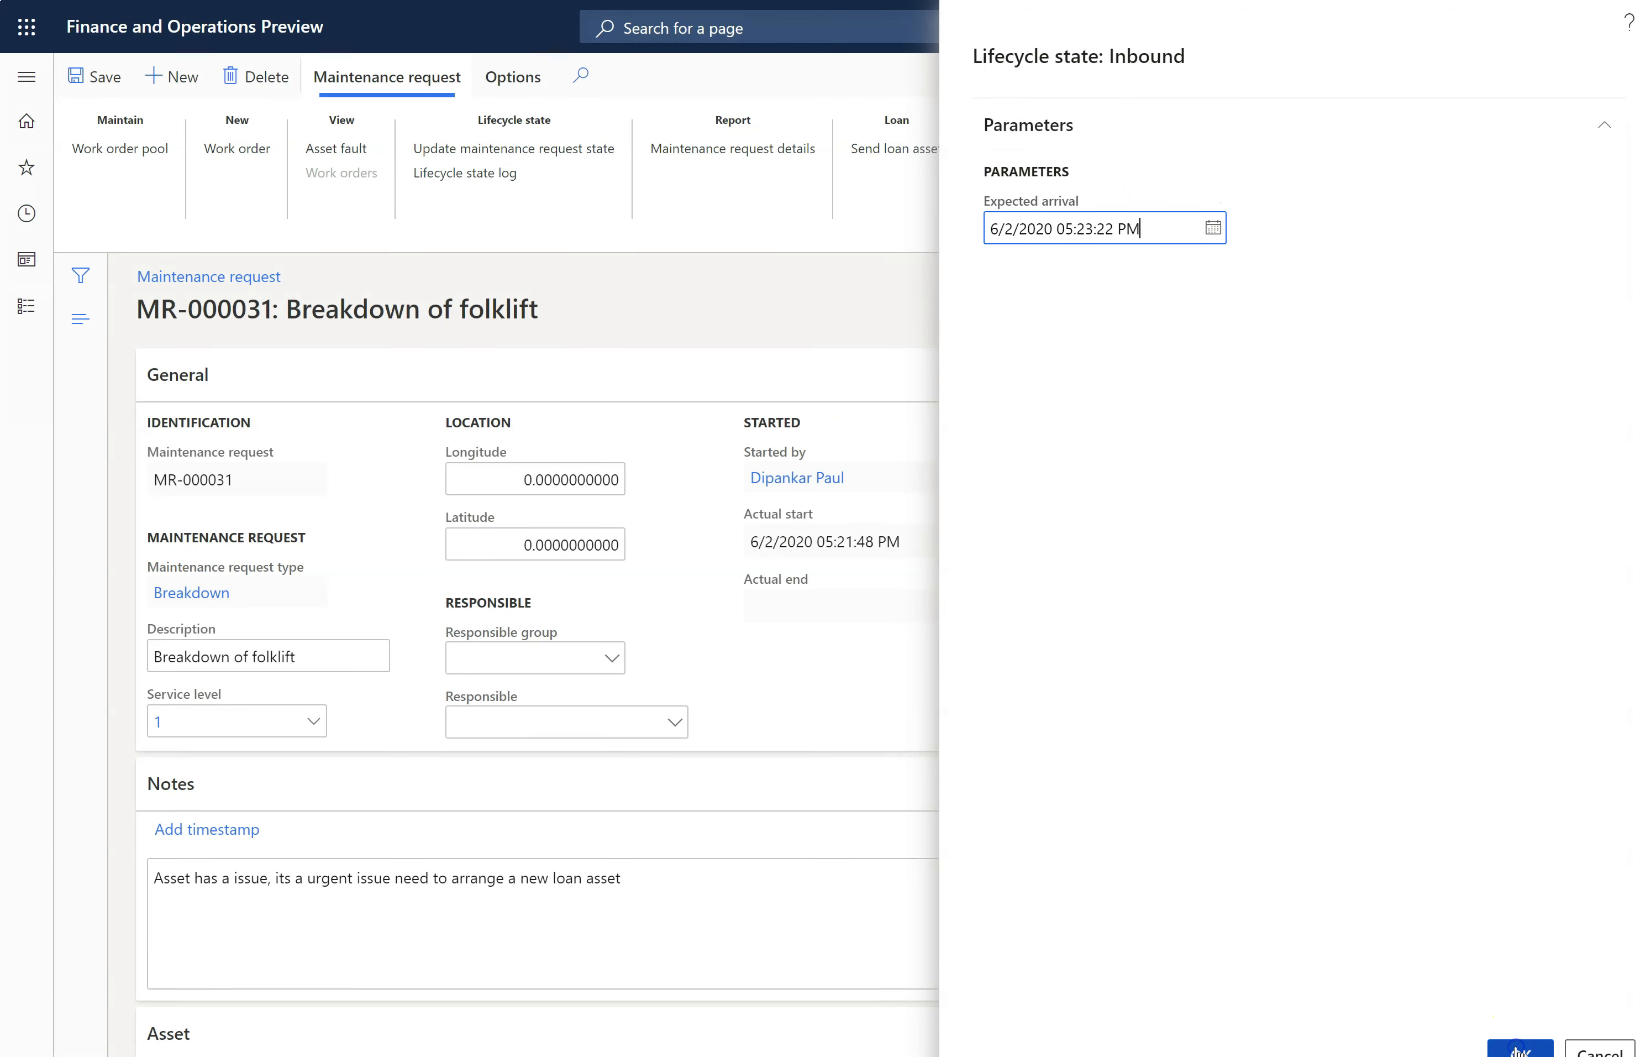
{"action": "left_click", "coordinate": [1521, 1049]}
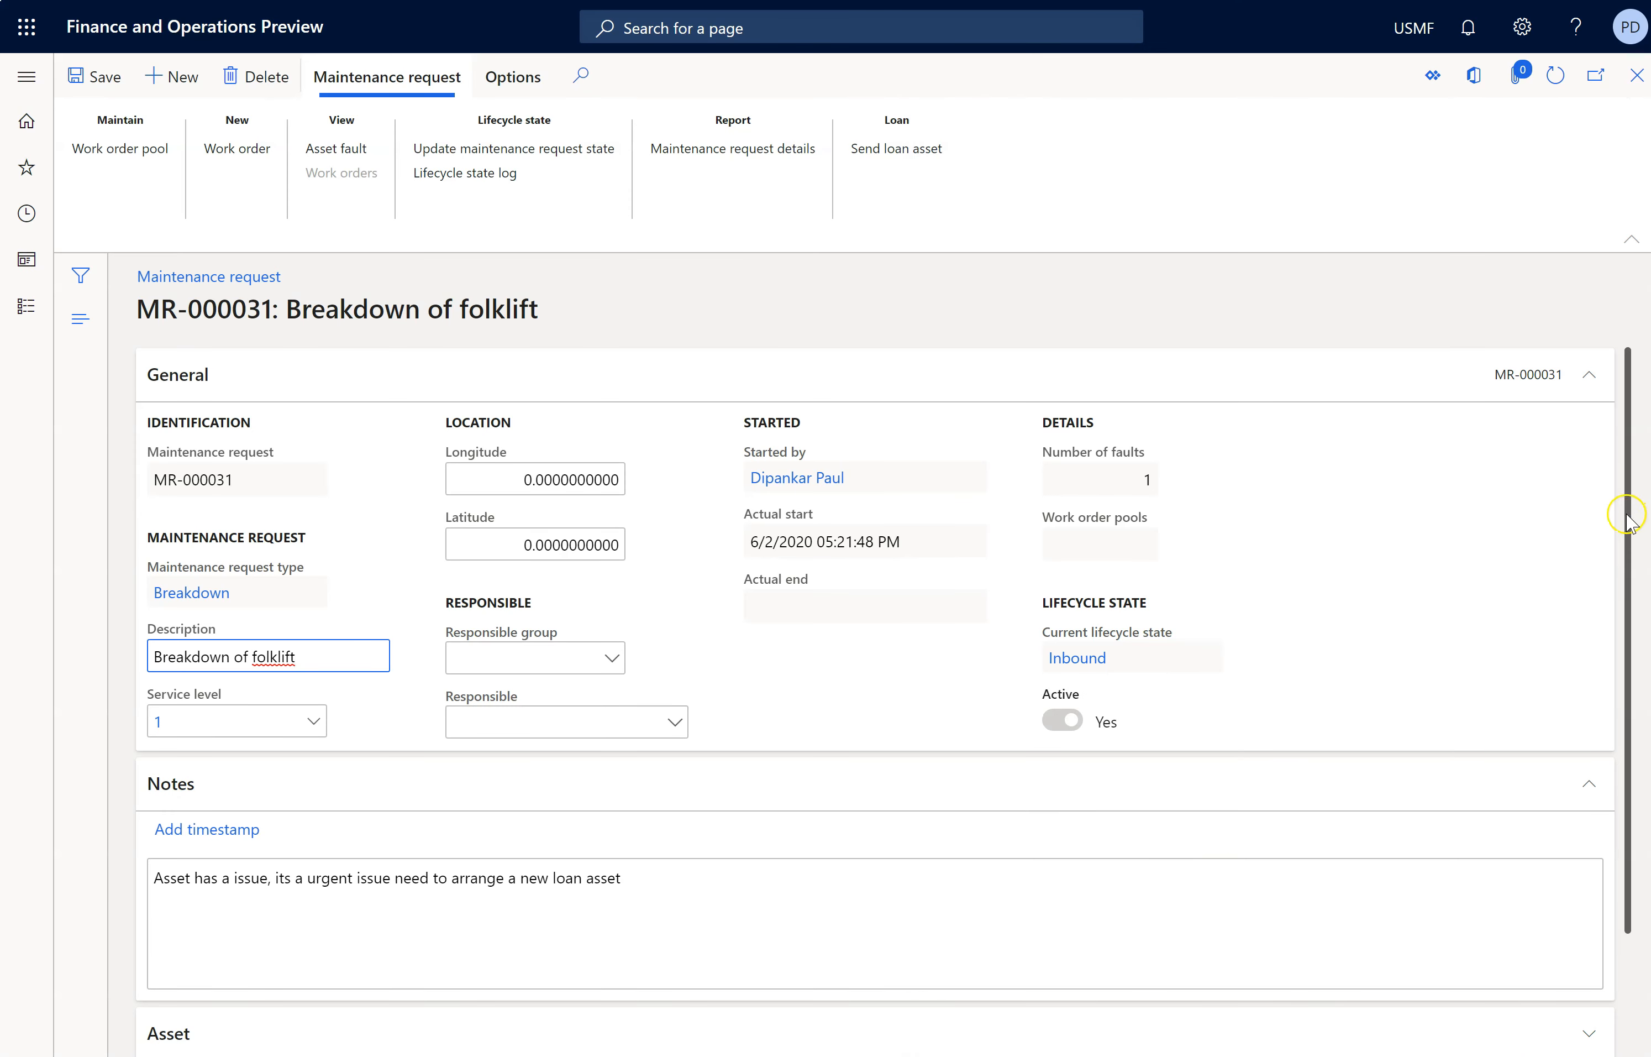
{"action": "scroll", "coordinate": [1617, 839], "scroll_direction": "down", "scroll_amount": 3}
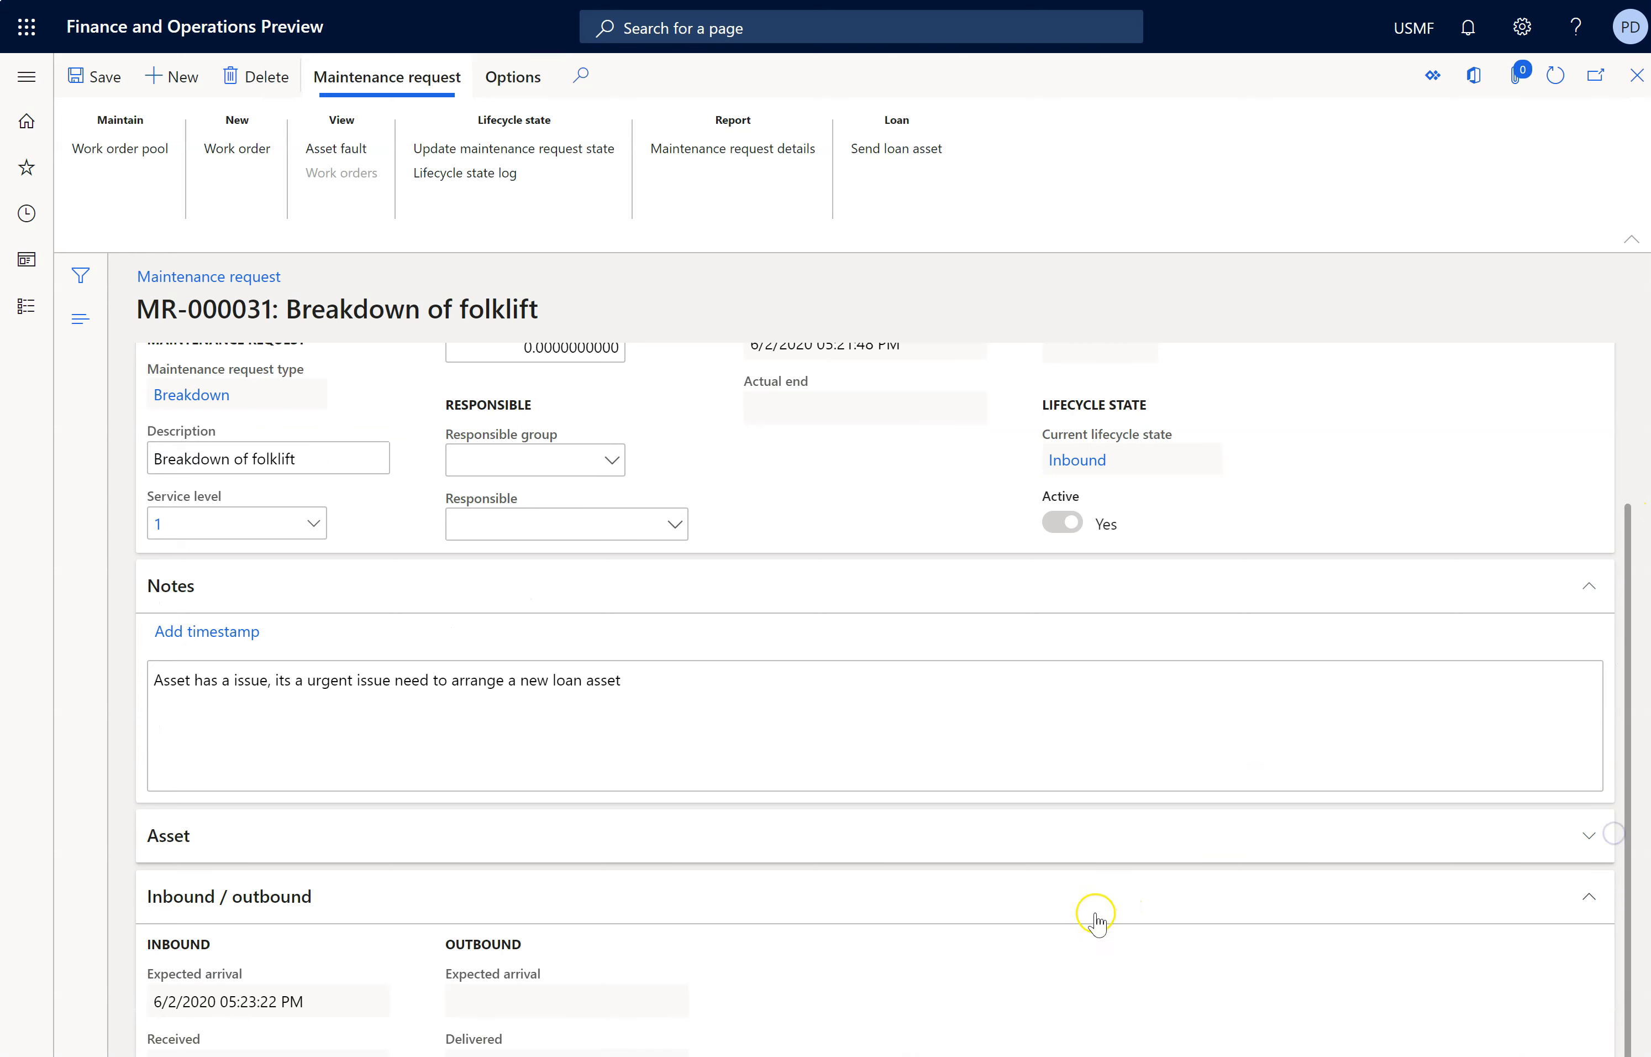
Step: Mark the asset as verified in the forklift breakdown request's asset details
{"action": "left_click", "coordinate": [368, 845]}
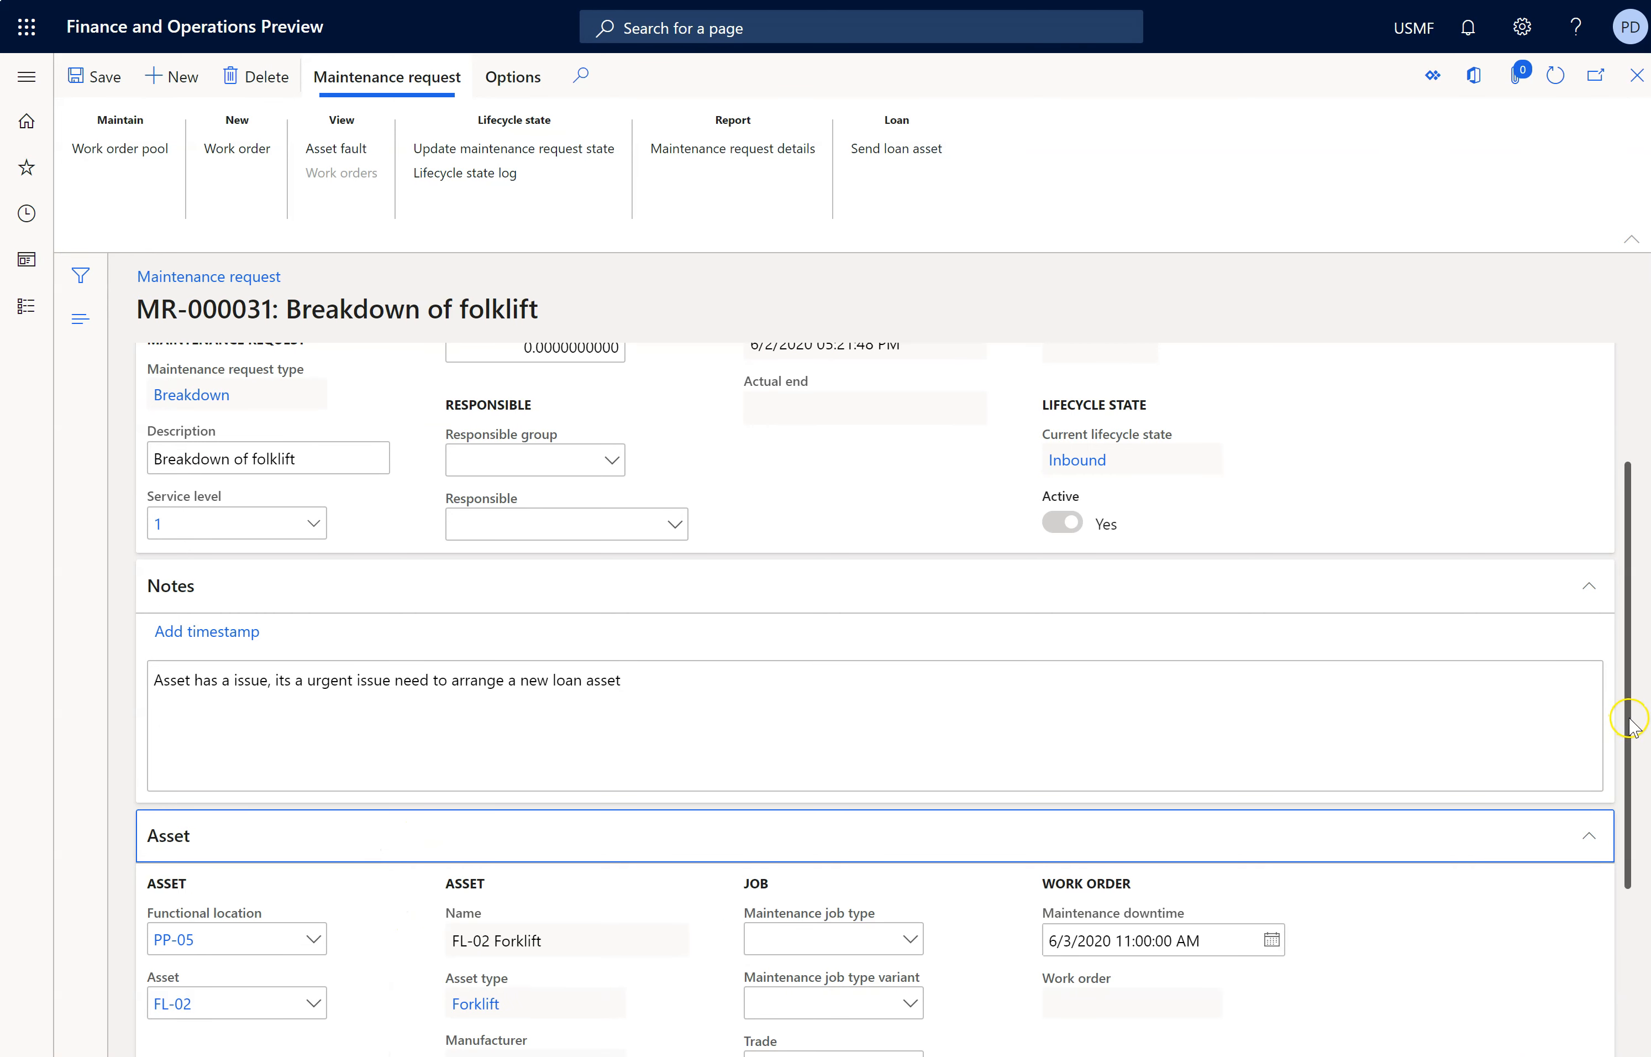
{"action": "left_click_drag", "start_coordinate": [1633, 713], "coordinate": [1633, 931]}
{"action": "left_click", "coordinate": [184, 783]}
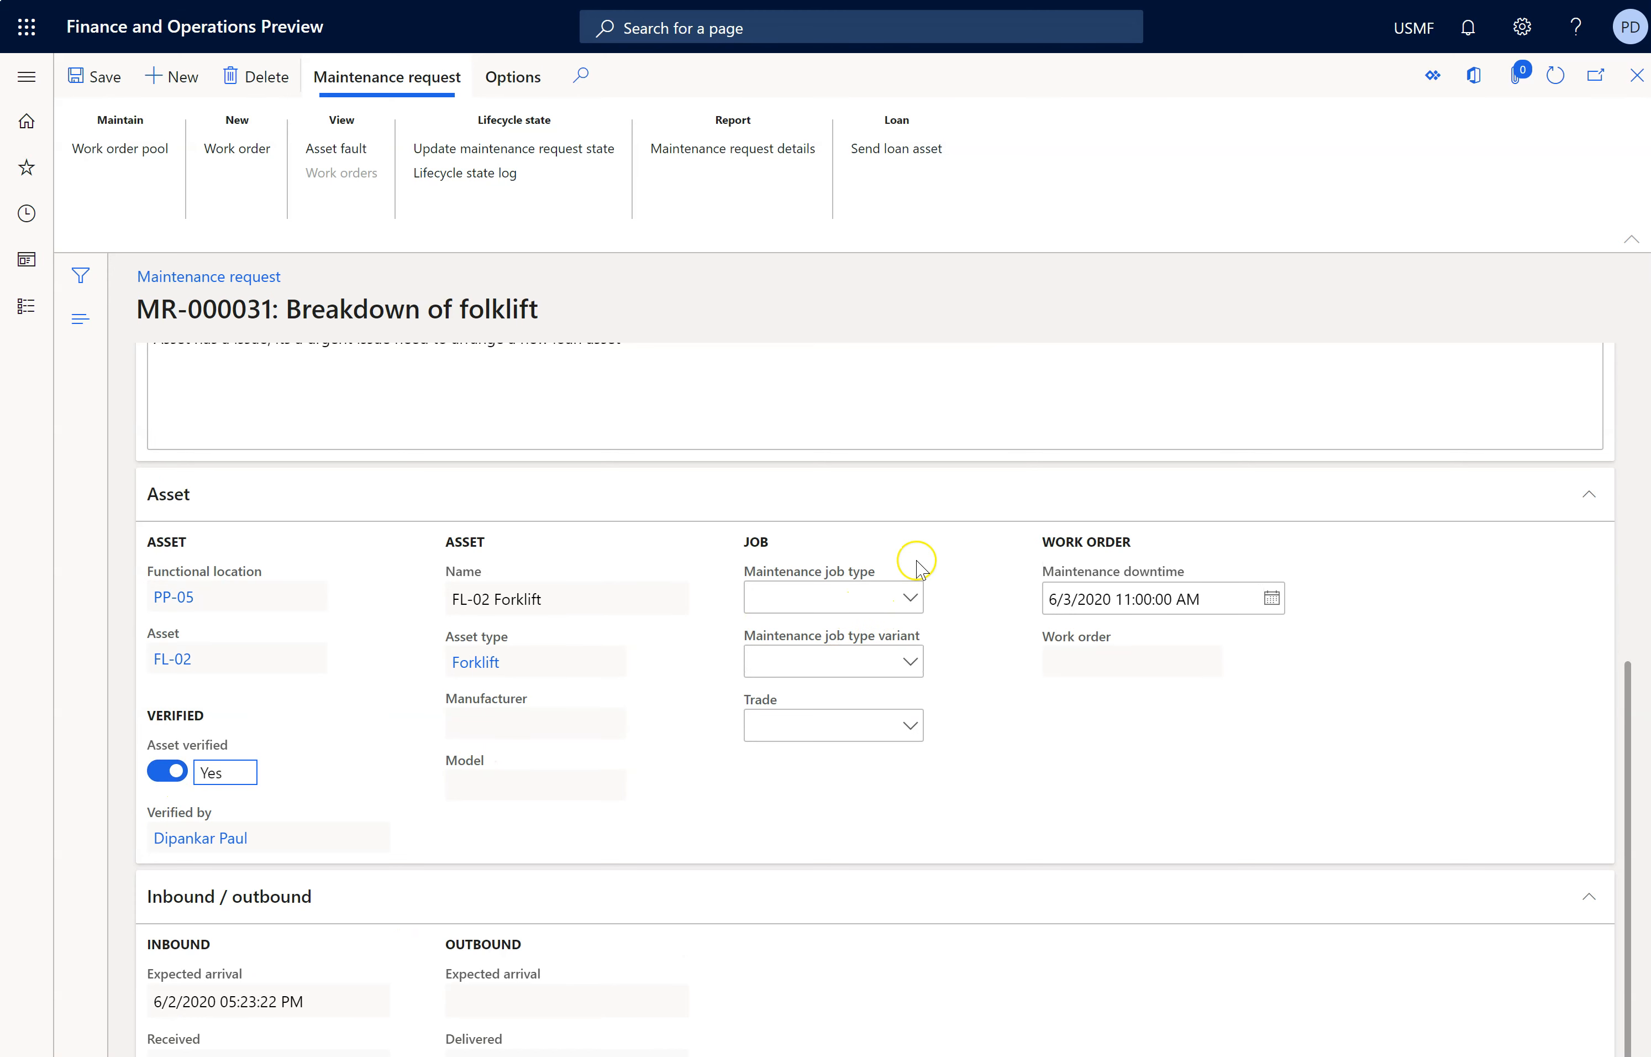
Step: Set the request's maintenance job type to Repair, the job type variant to STS-BD-A0 and the trade to MTC
{"action": "left_click", "coordinate": [910, 598]}
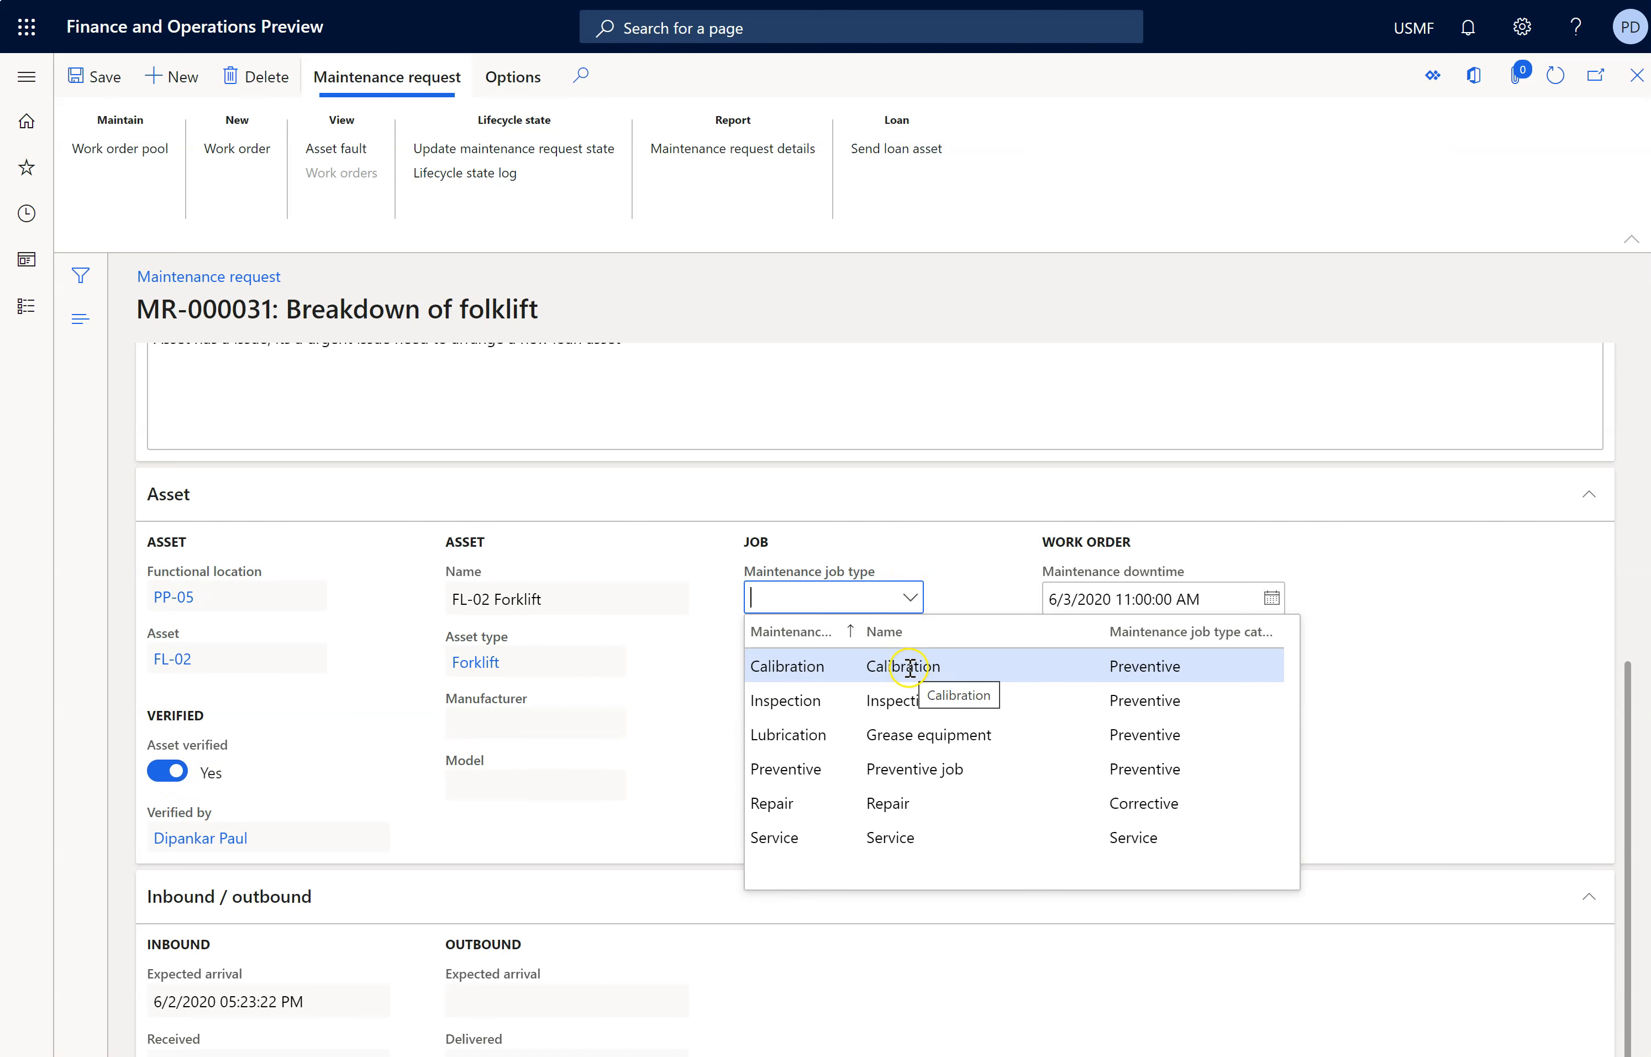
{"action": "left_click", "coordinate": [892, 806]}
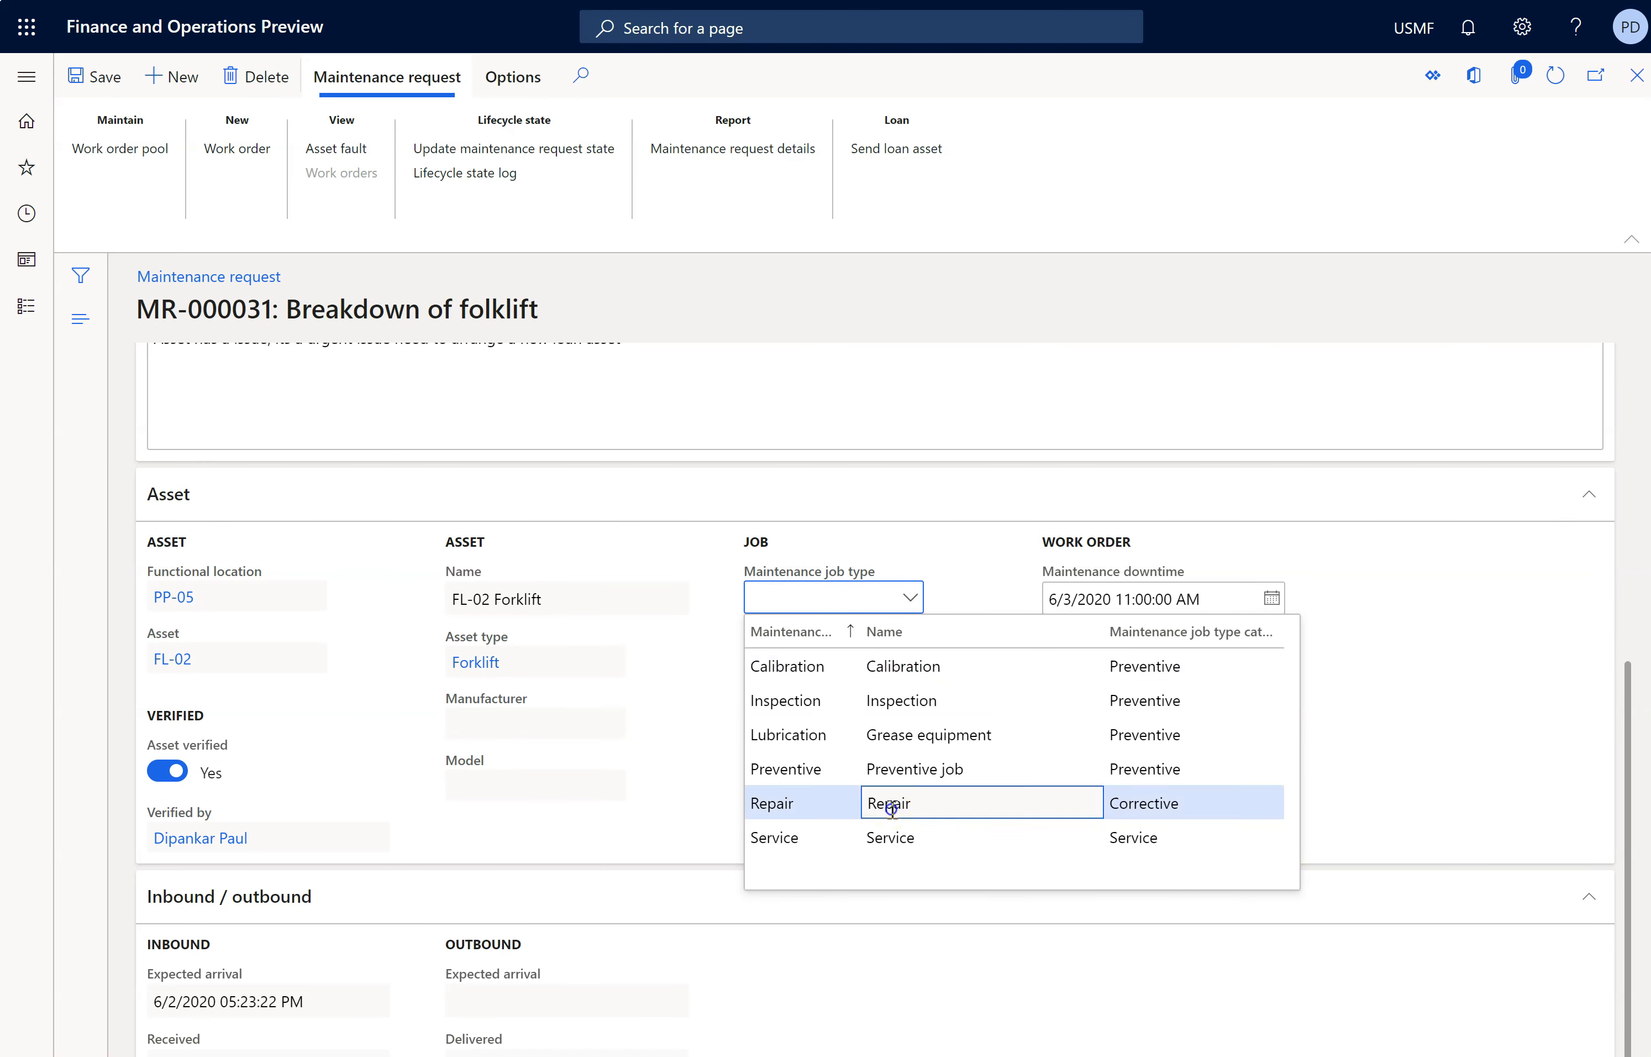
{"action": "left_click", "coordinate": [911, 664]}
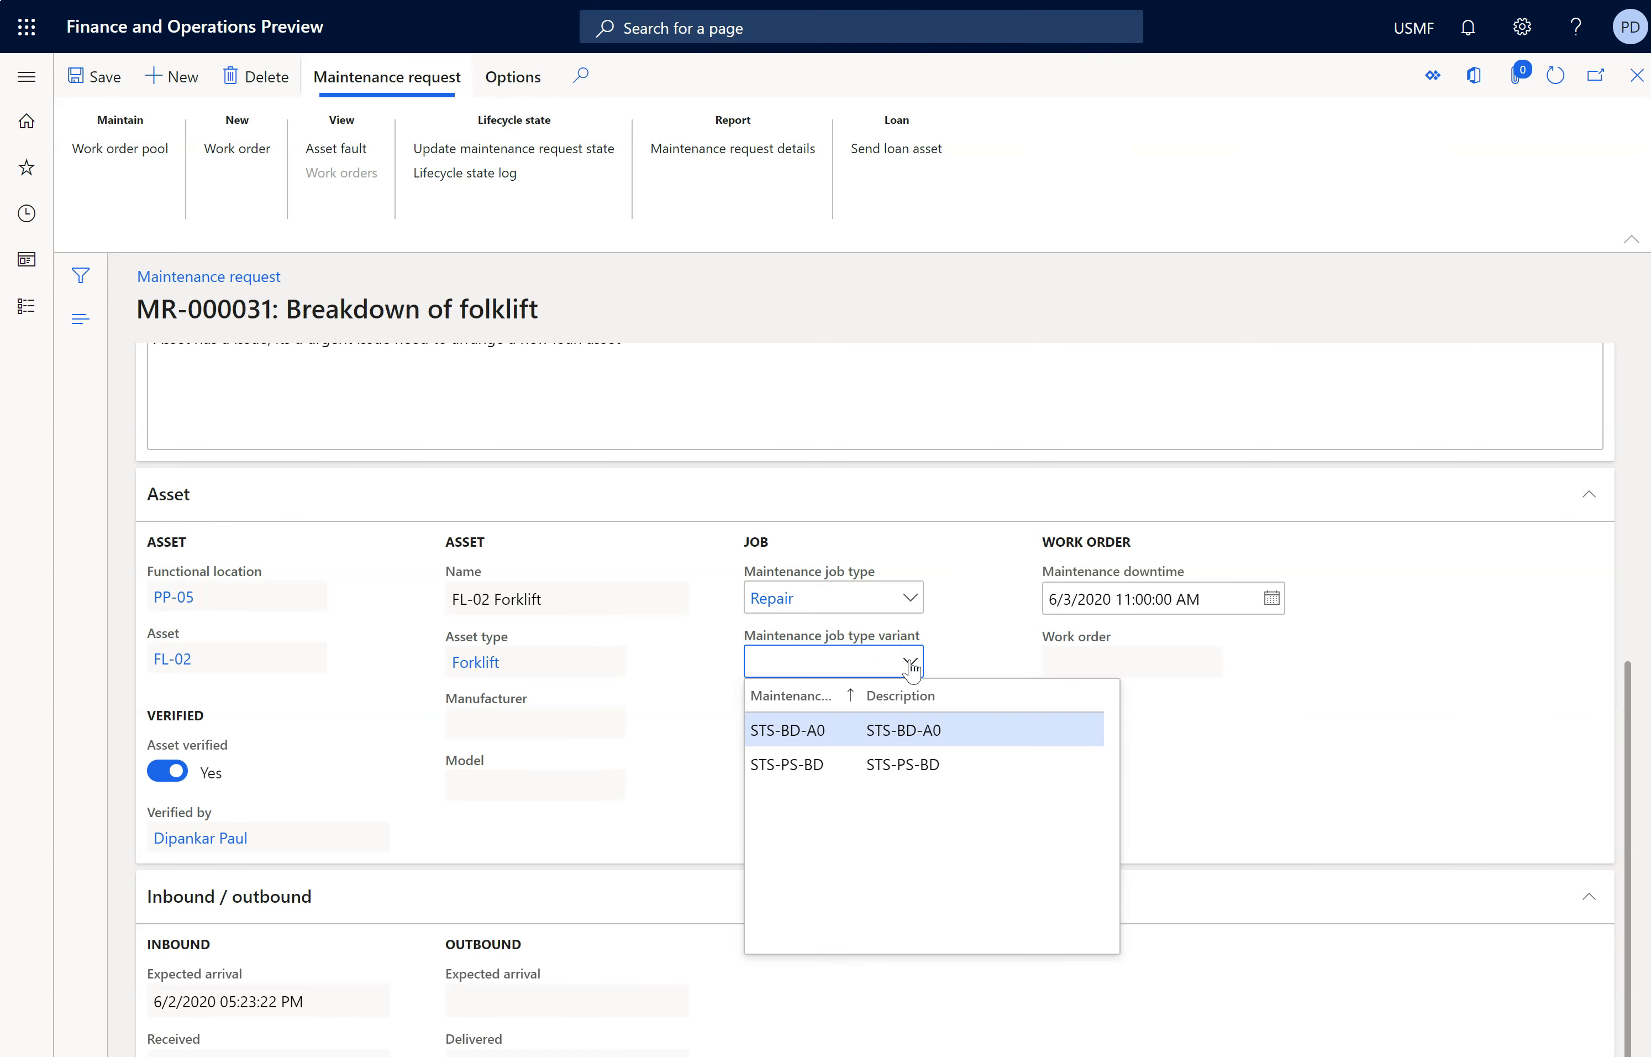
{"action": "left_click", "coordinate": [902, 729]}
{"action": "left_click", "coordinate": [911, 726]}
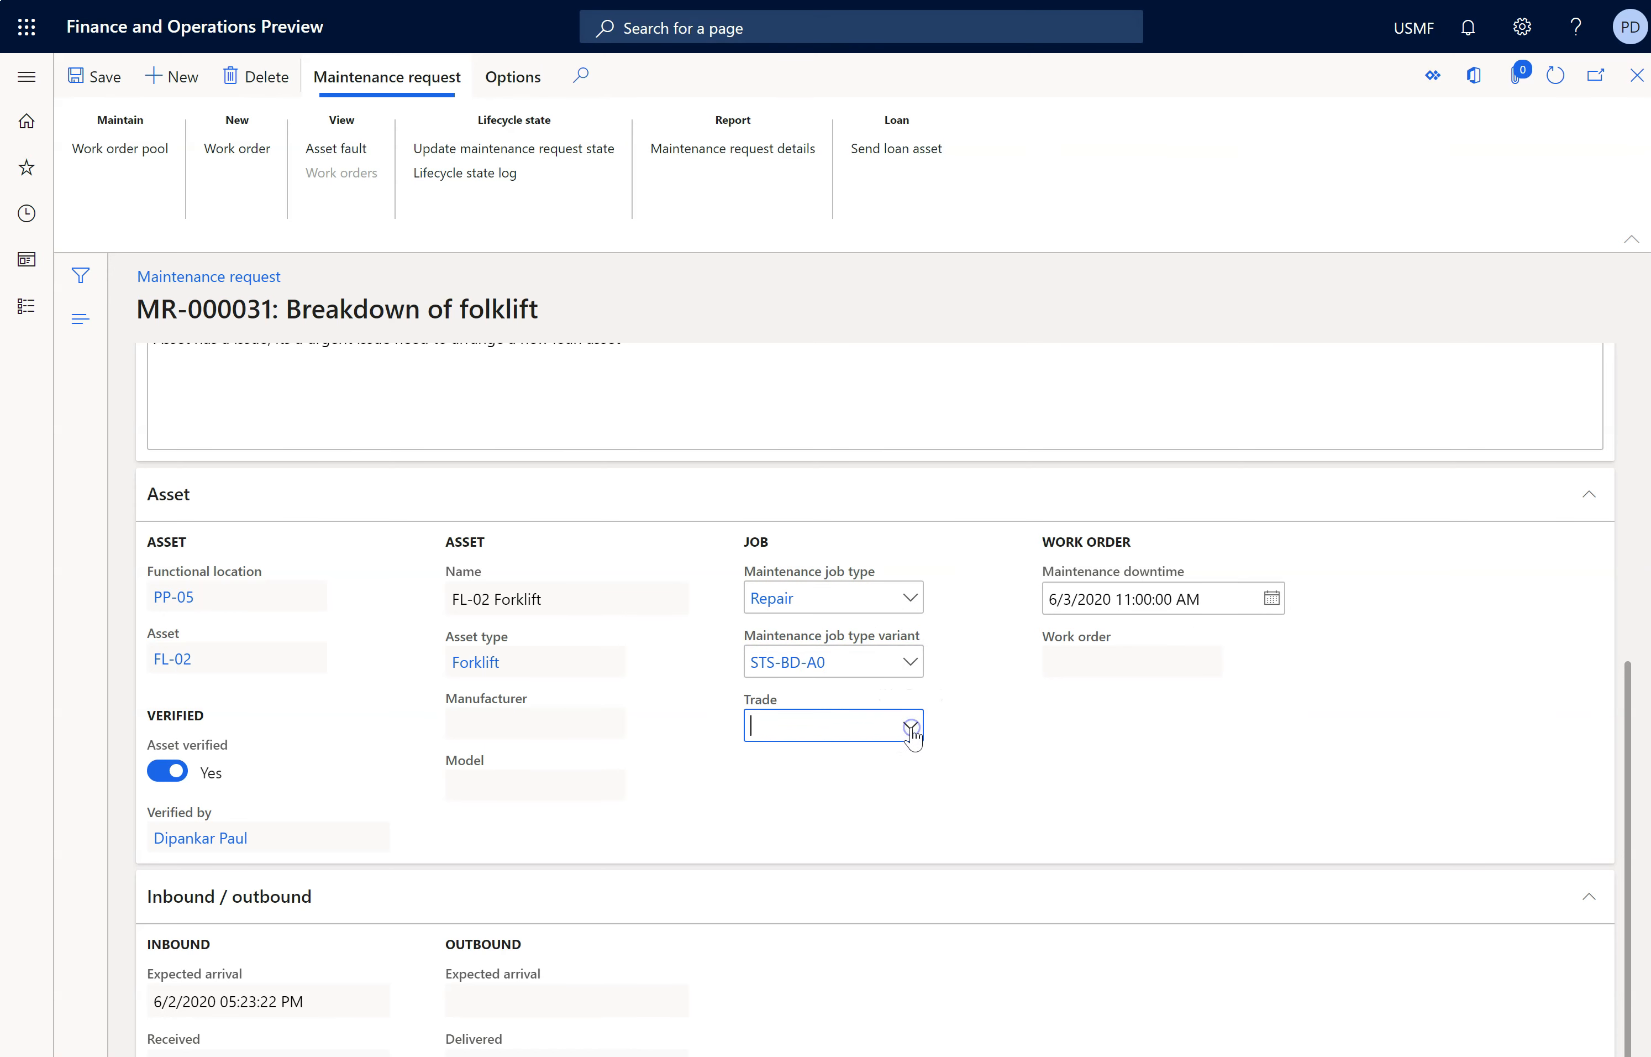
{"action": "left_click", "coordinate": [886, 930]}
{"action": "left_click", "coordinate": [1393, 599]}
{"action": "left_click", "coordinate": [1629, 677]}
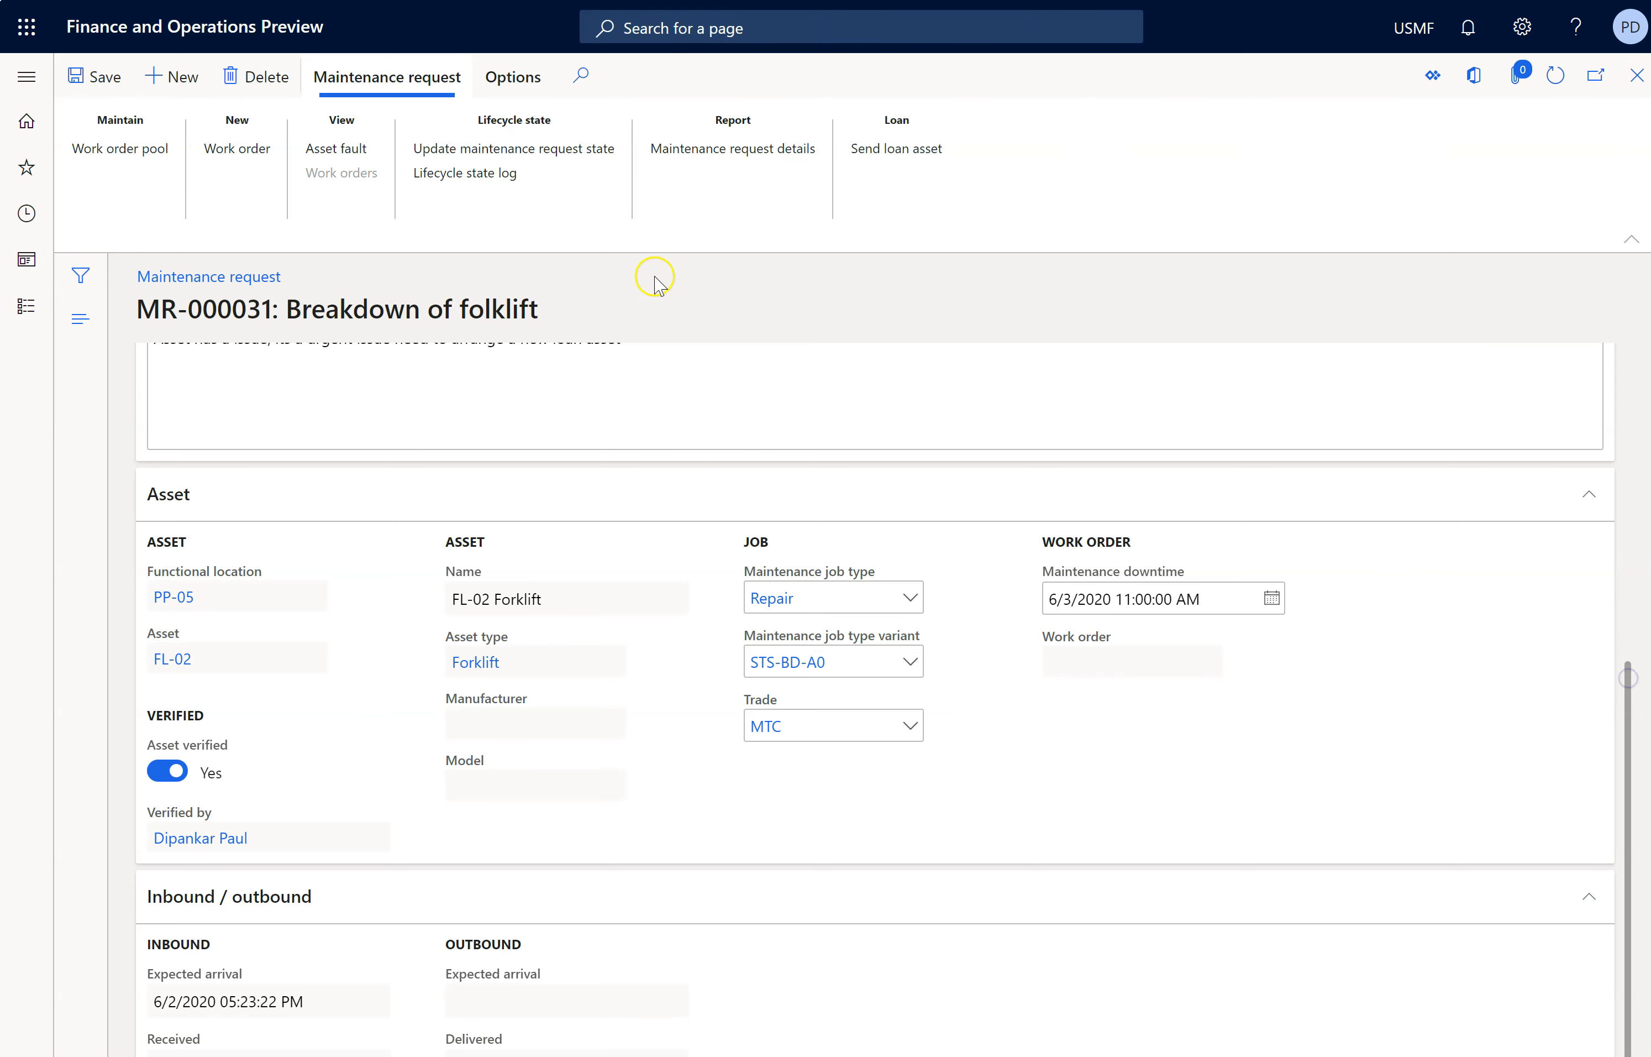
Step: Receive forklift FL-02 from the inbound assets, accepting the proposed received date and time
{"action": "left_click", "coordinate": [42, 76]}
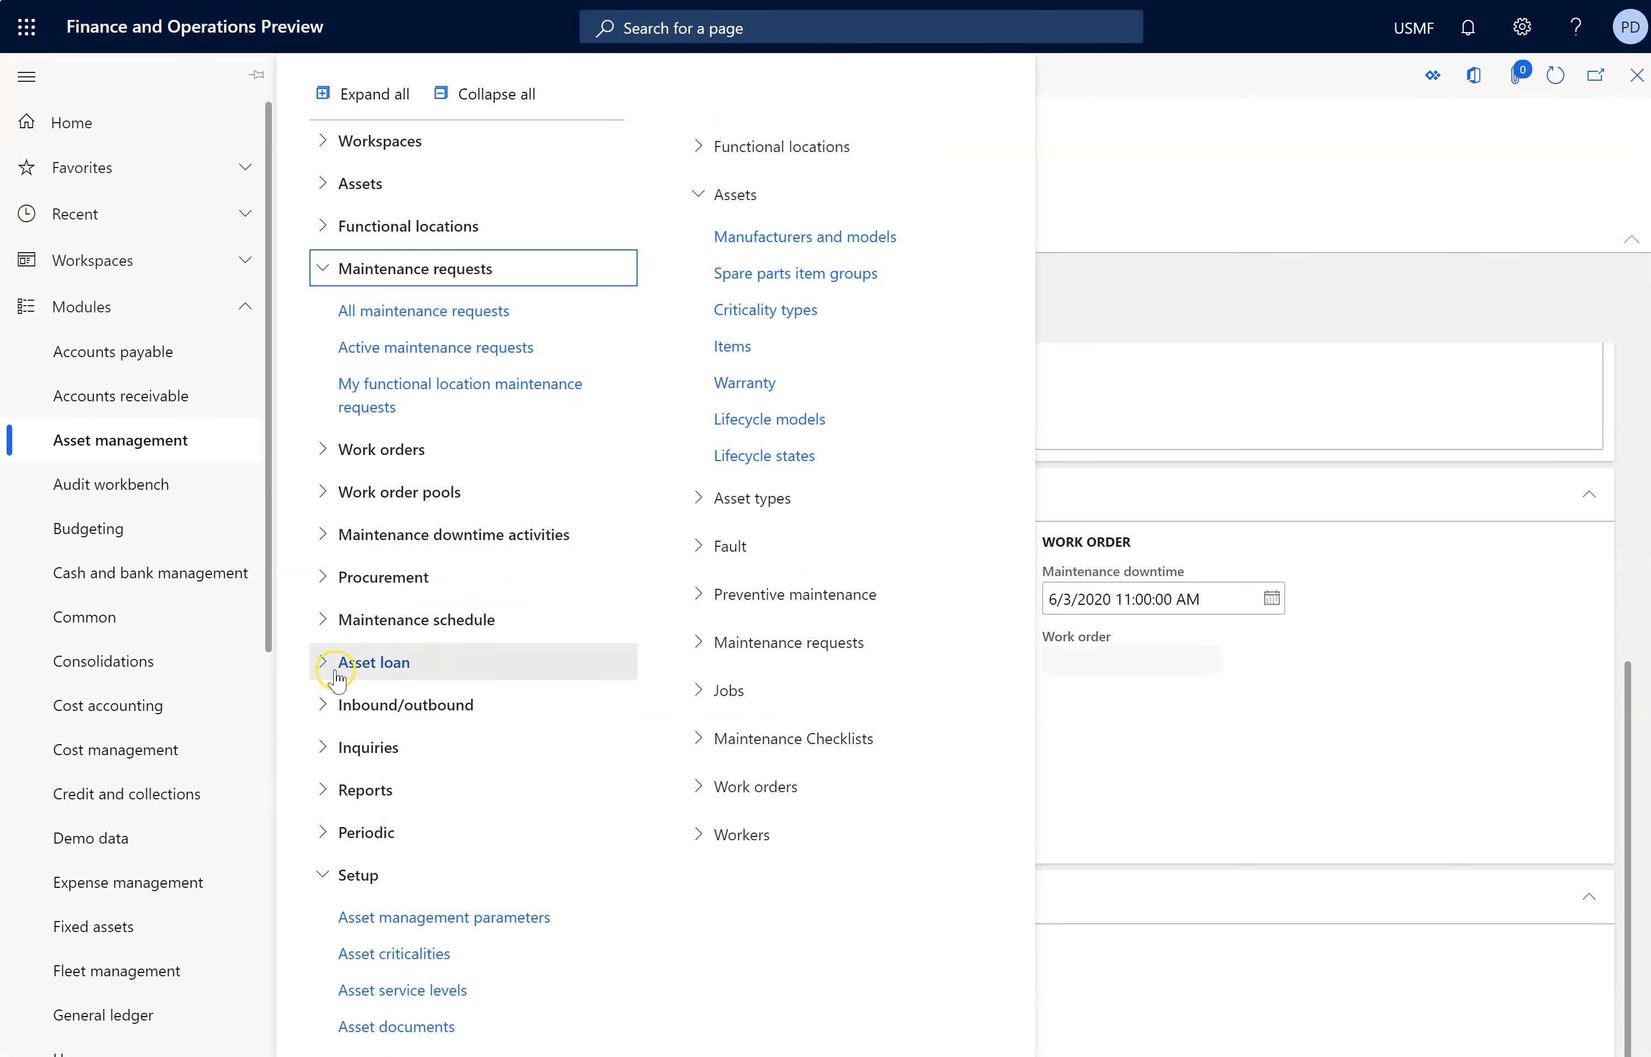
{"action": "left_click", "coordinate": [340, 704]}
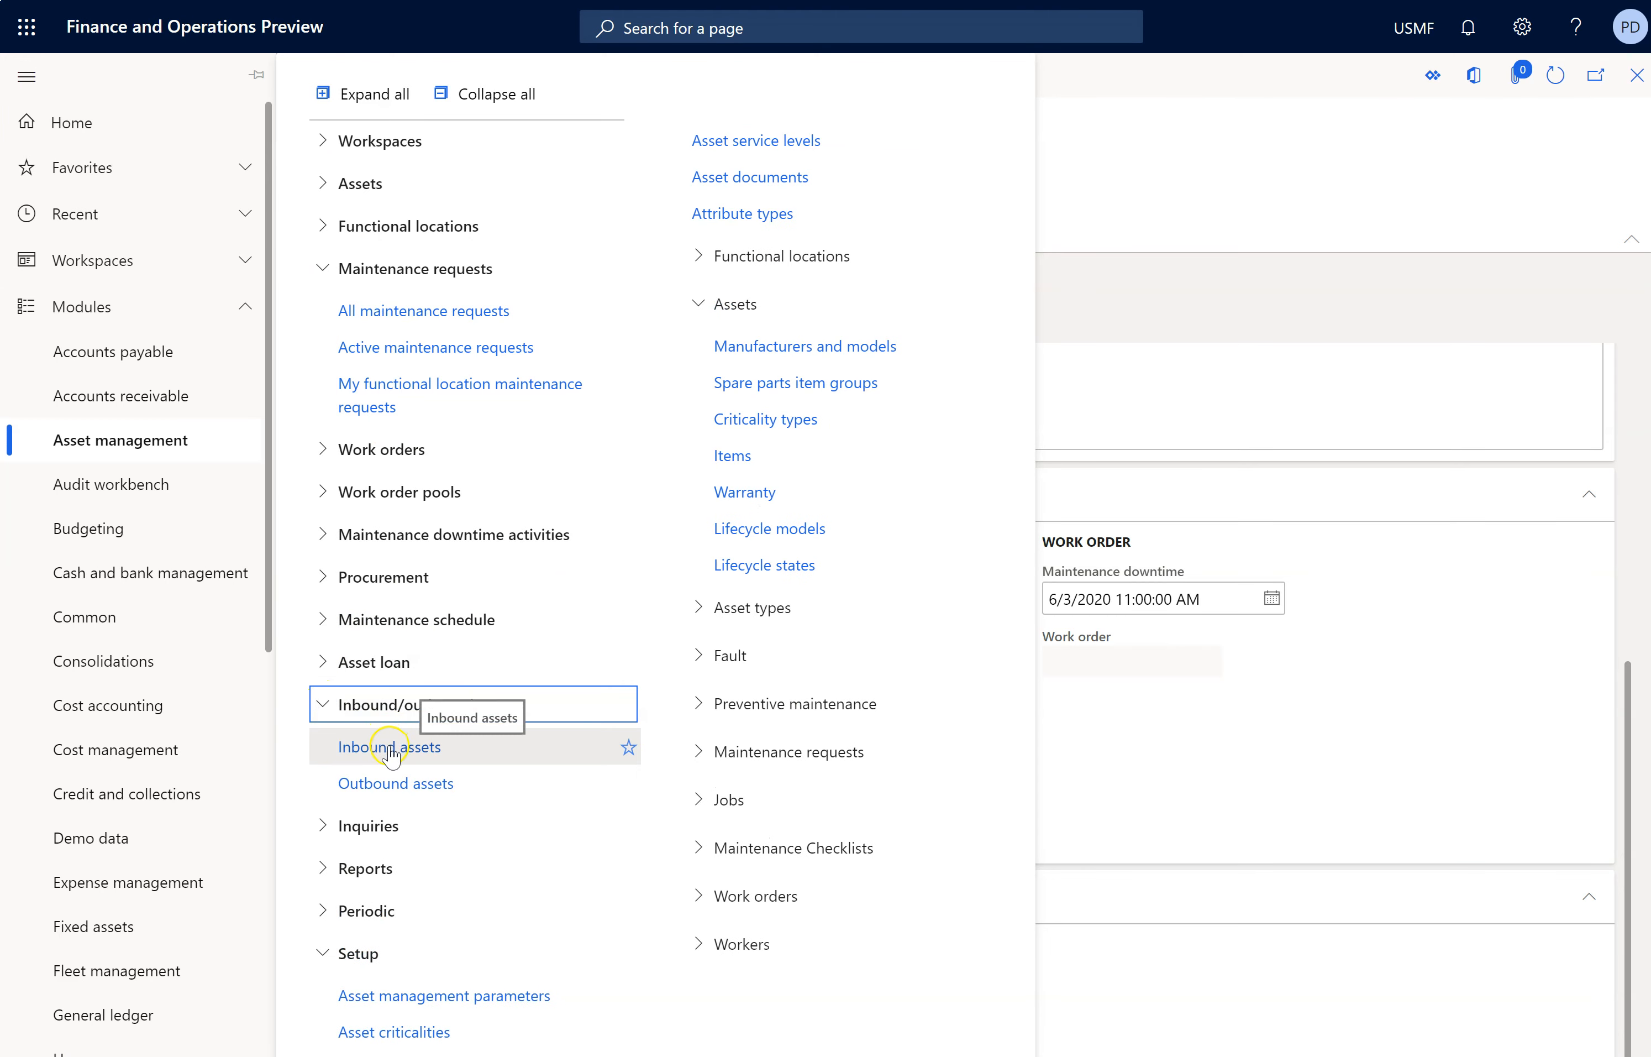
{"action": "left_click", "coordinate": [391, 749]}
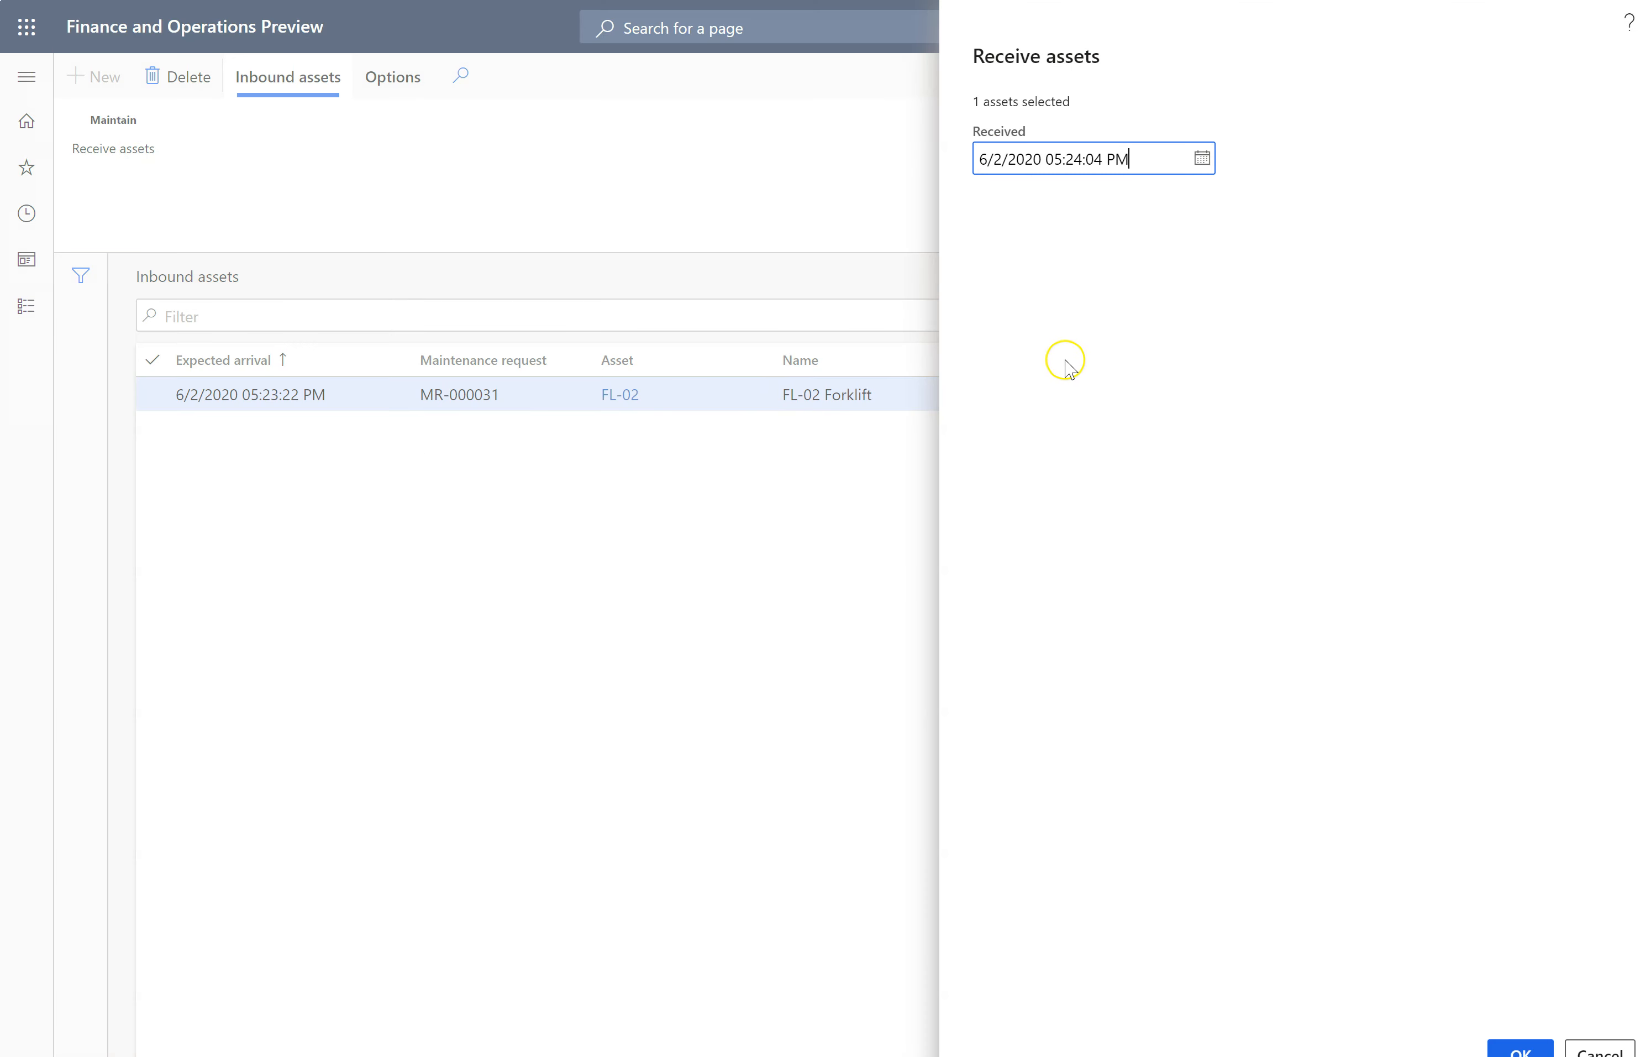
{"action": "left_click", "coordinate": [1506, 1049]}
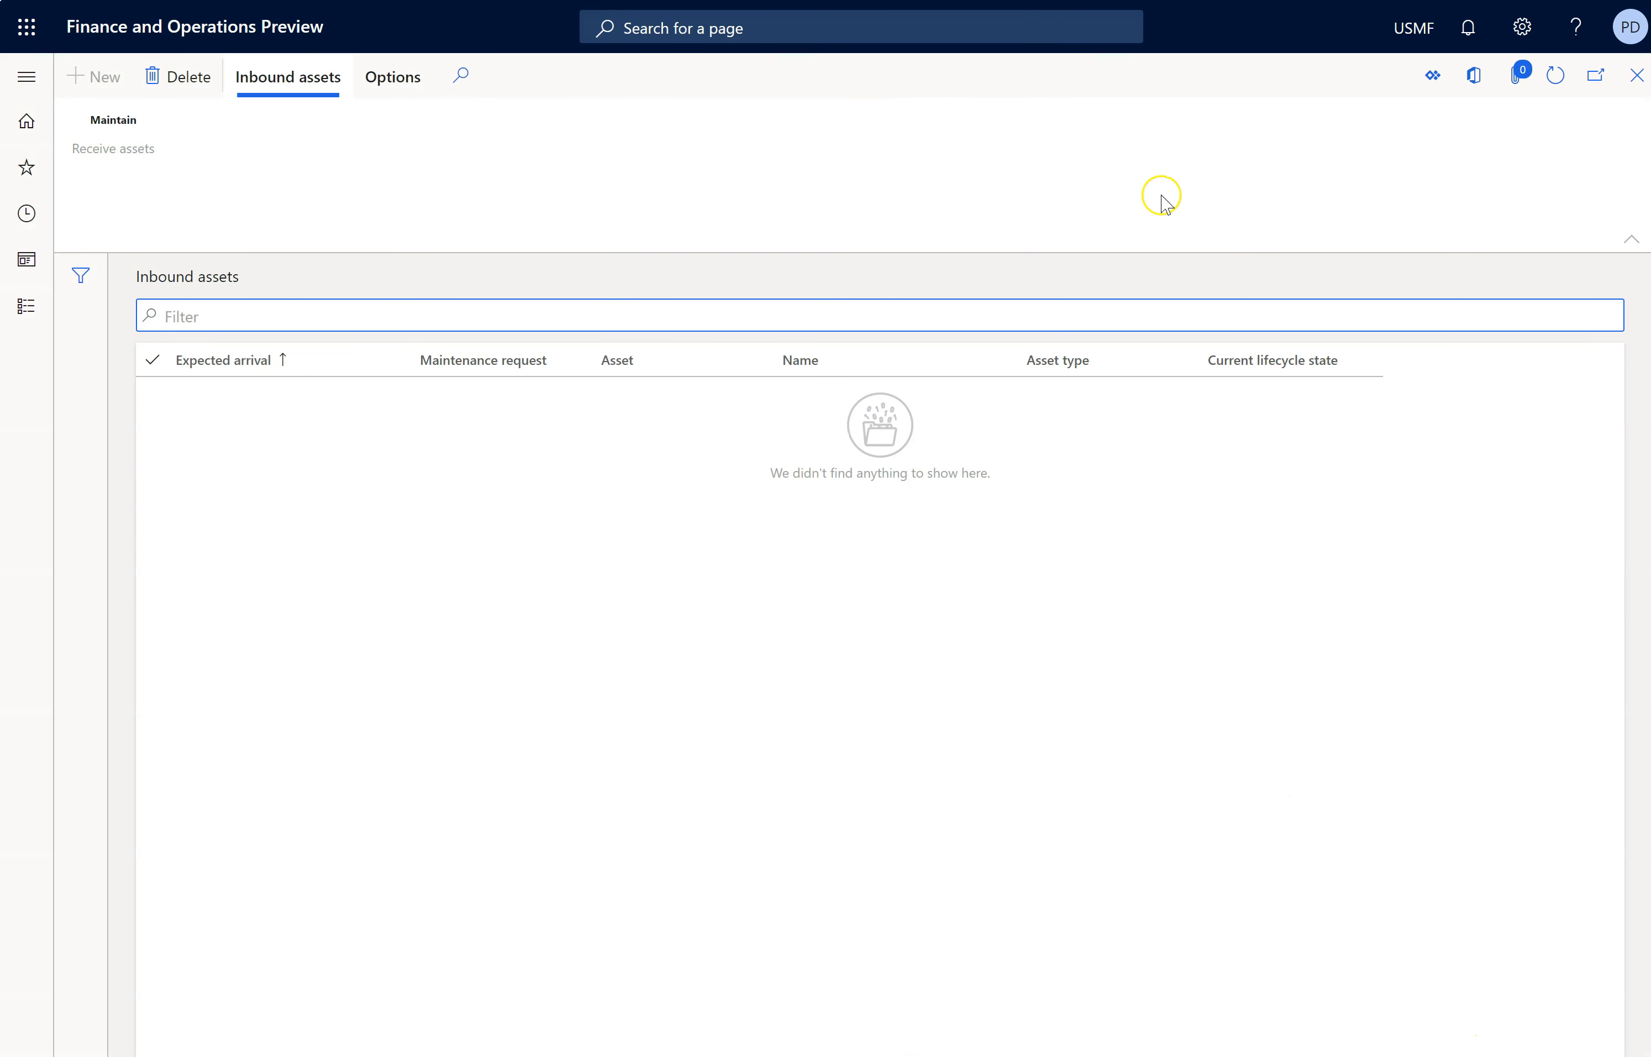
Step: Find maintenance request MR-000031 among all maintenance requests, open it and review its details
{"action": "left_click", "coordinate": [27, 76]}
{"action": "left_click", "coordinate": [448, 323]}
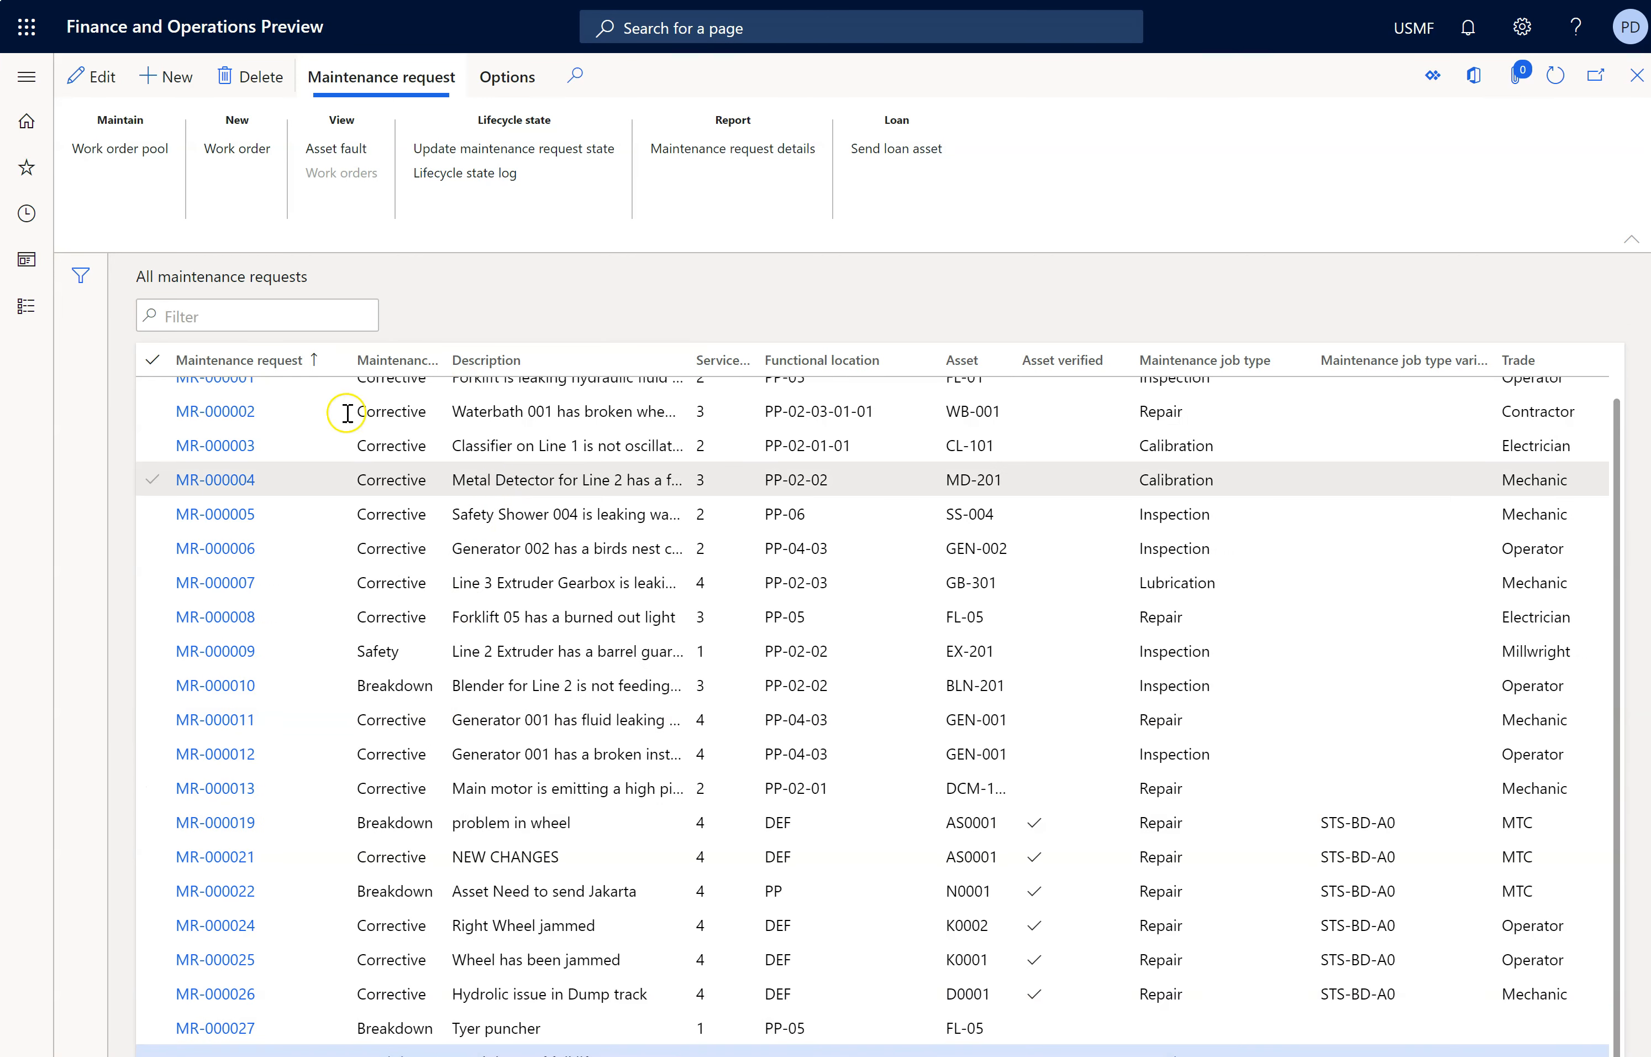
{"action": "left_click", "coordinate": [216, 1054]}
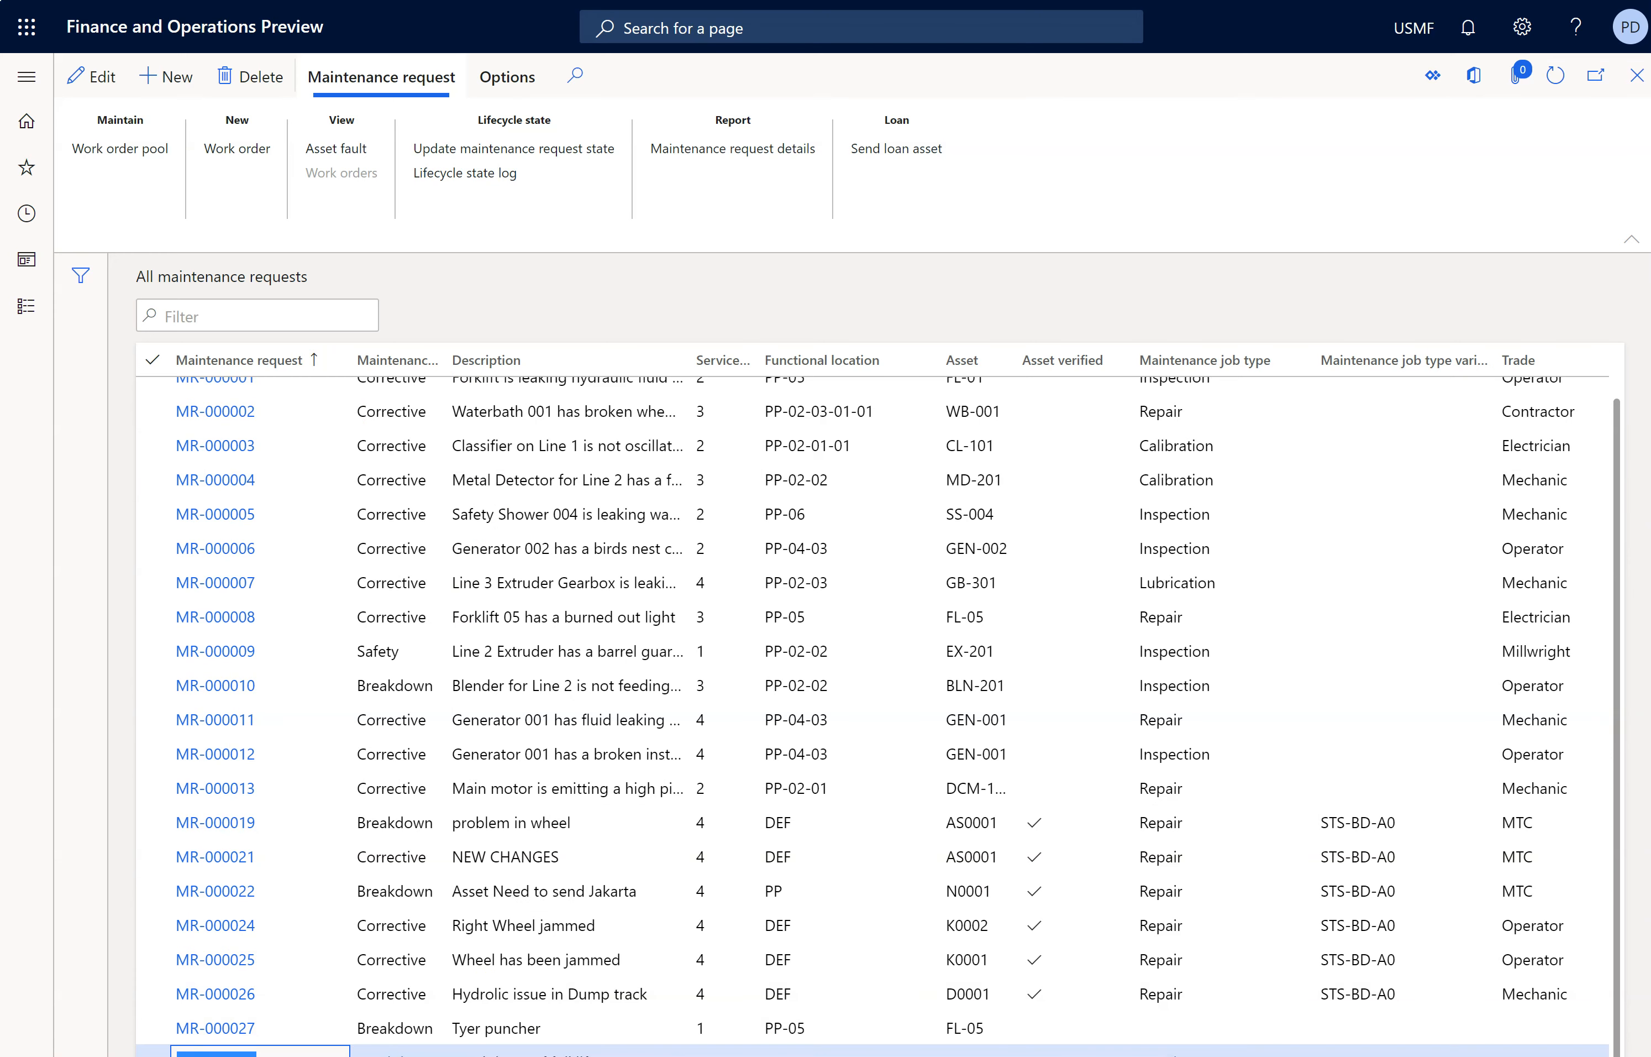
{"action": "left_click", "coordinate": [241, 319]}
{"action": "type", "text": "MR-000031"}
{"action": "key", "text": "Return"}
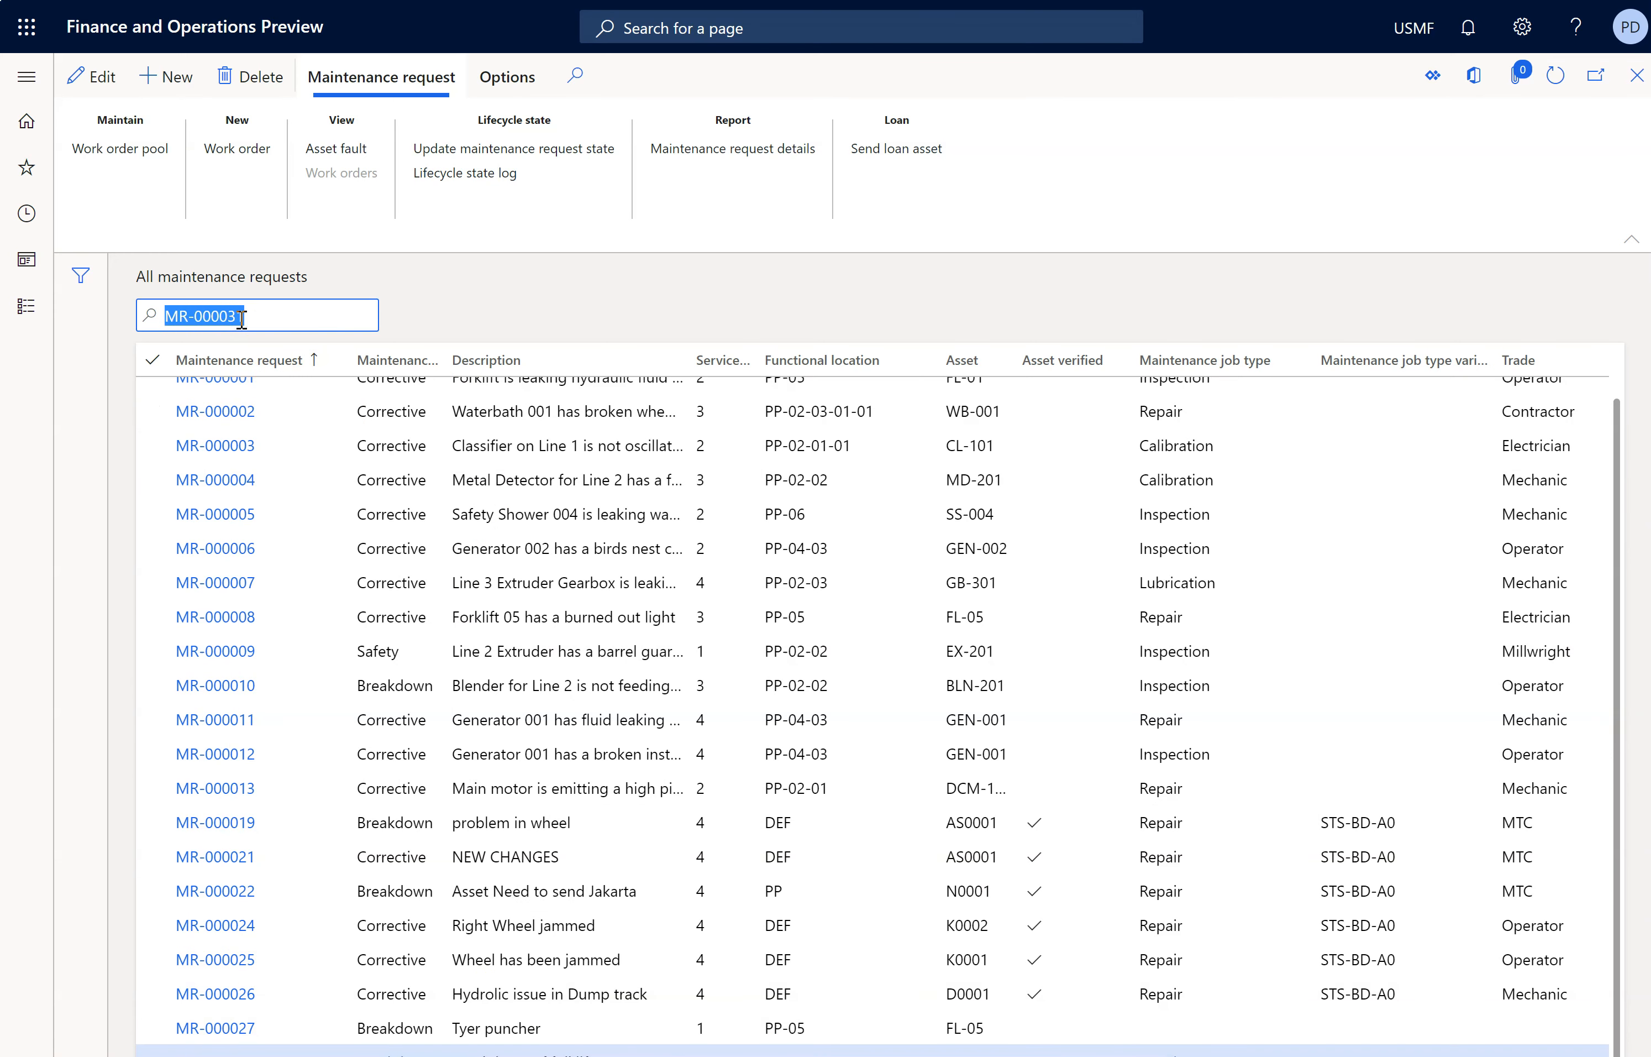
{"action": "left_click", "coordinate": [209, 410]}
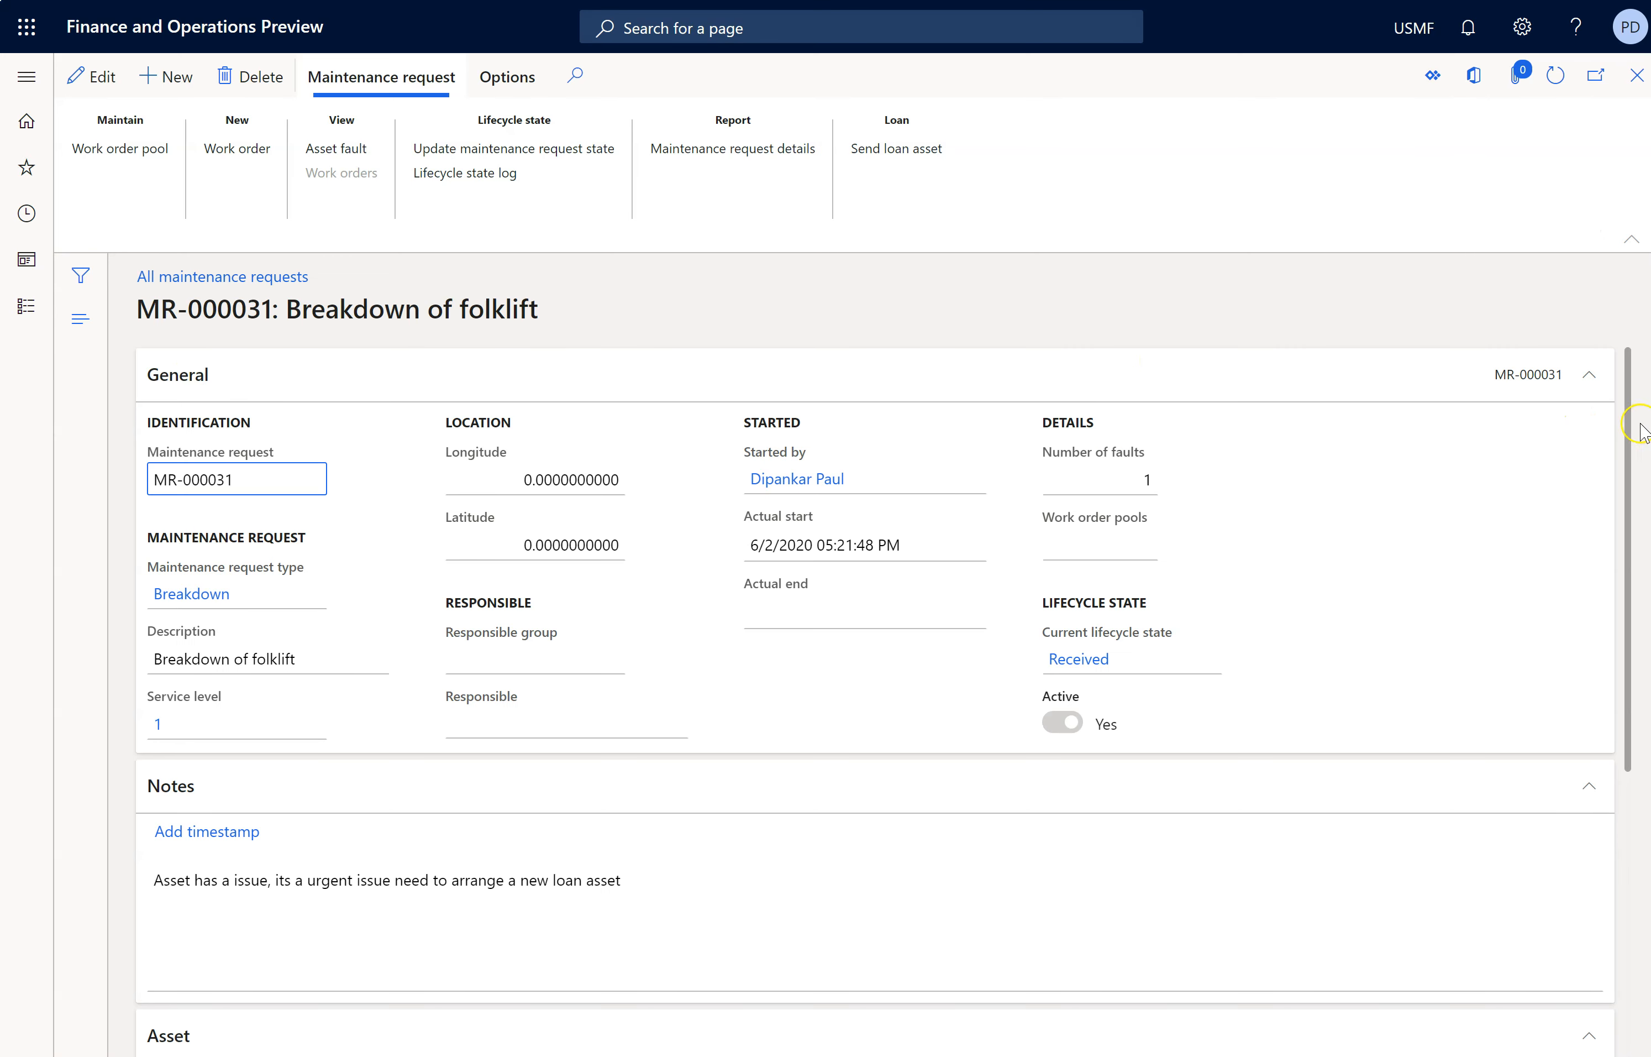
{"action": "scroll", "coordinate": [1626, 445], "scroll_direction": "down", "scroll_amount": 1}
{"action": "left_click_drag", "start_coordinate": [1626, 535], "coordinate": [1617, 889]}
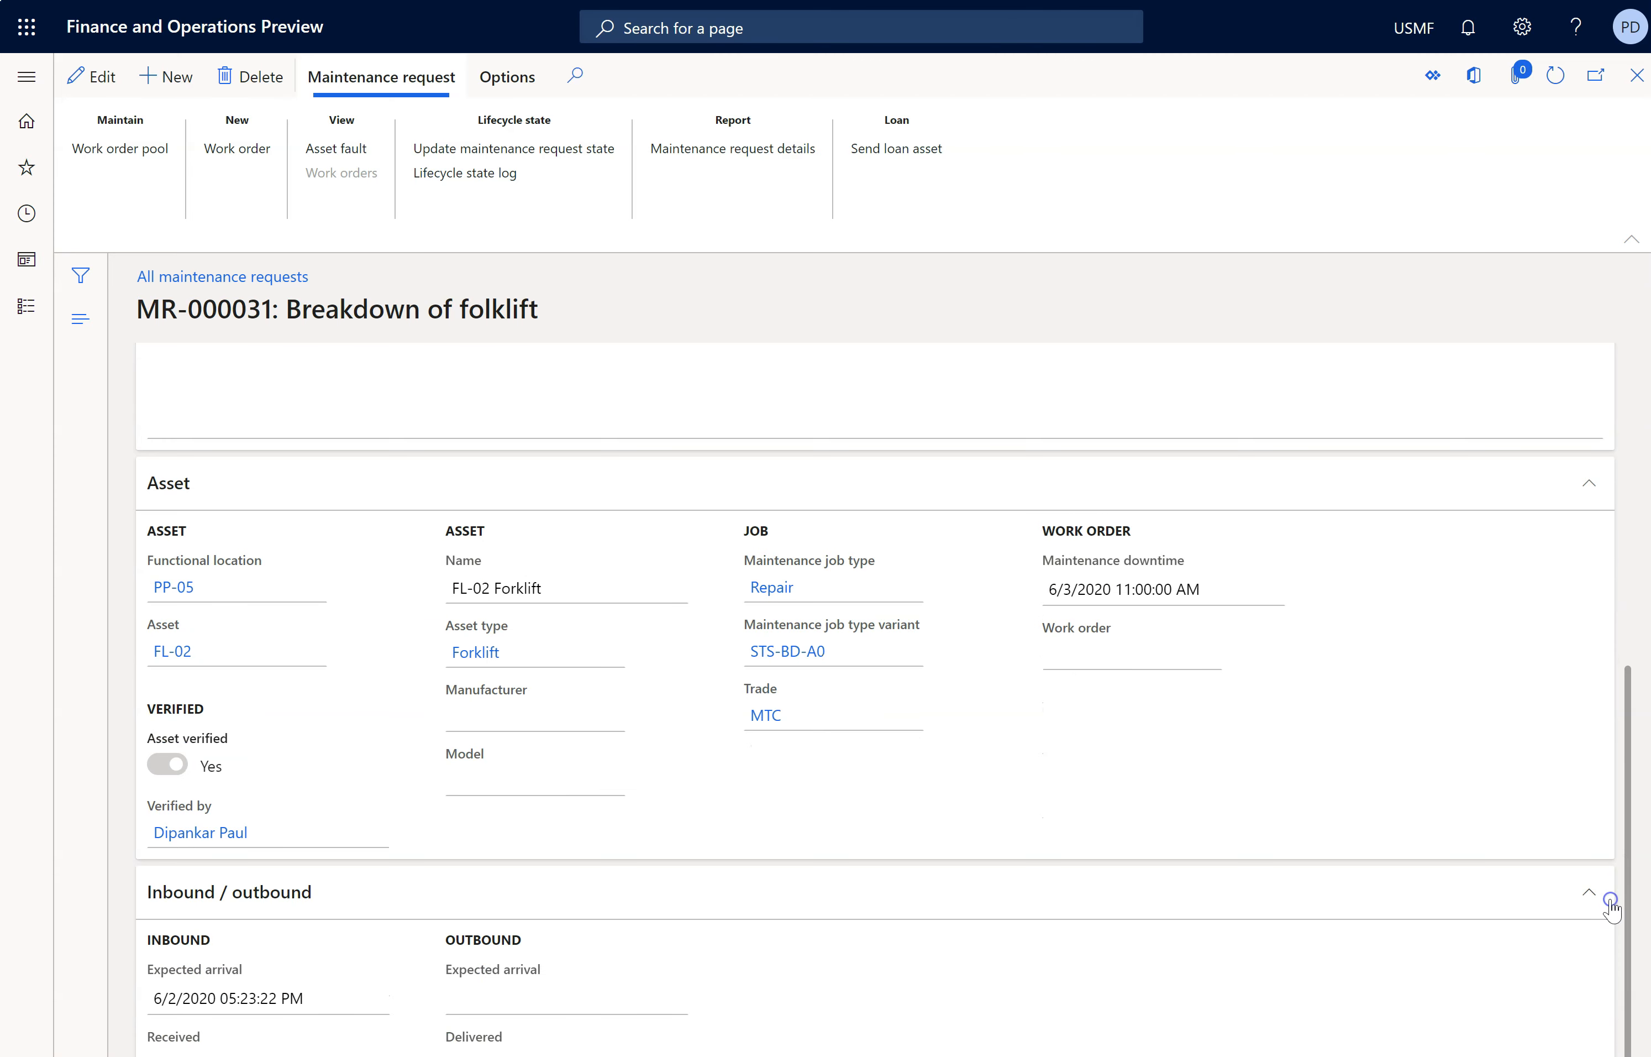
Step: Start sending a loan asset for the request, choosing forklift FL-03 with 6/2/2020 as the sent date
{"action": "left_click", "coordinate": [895, 152]}
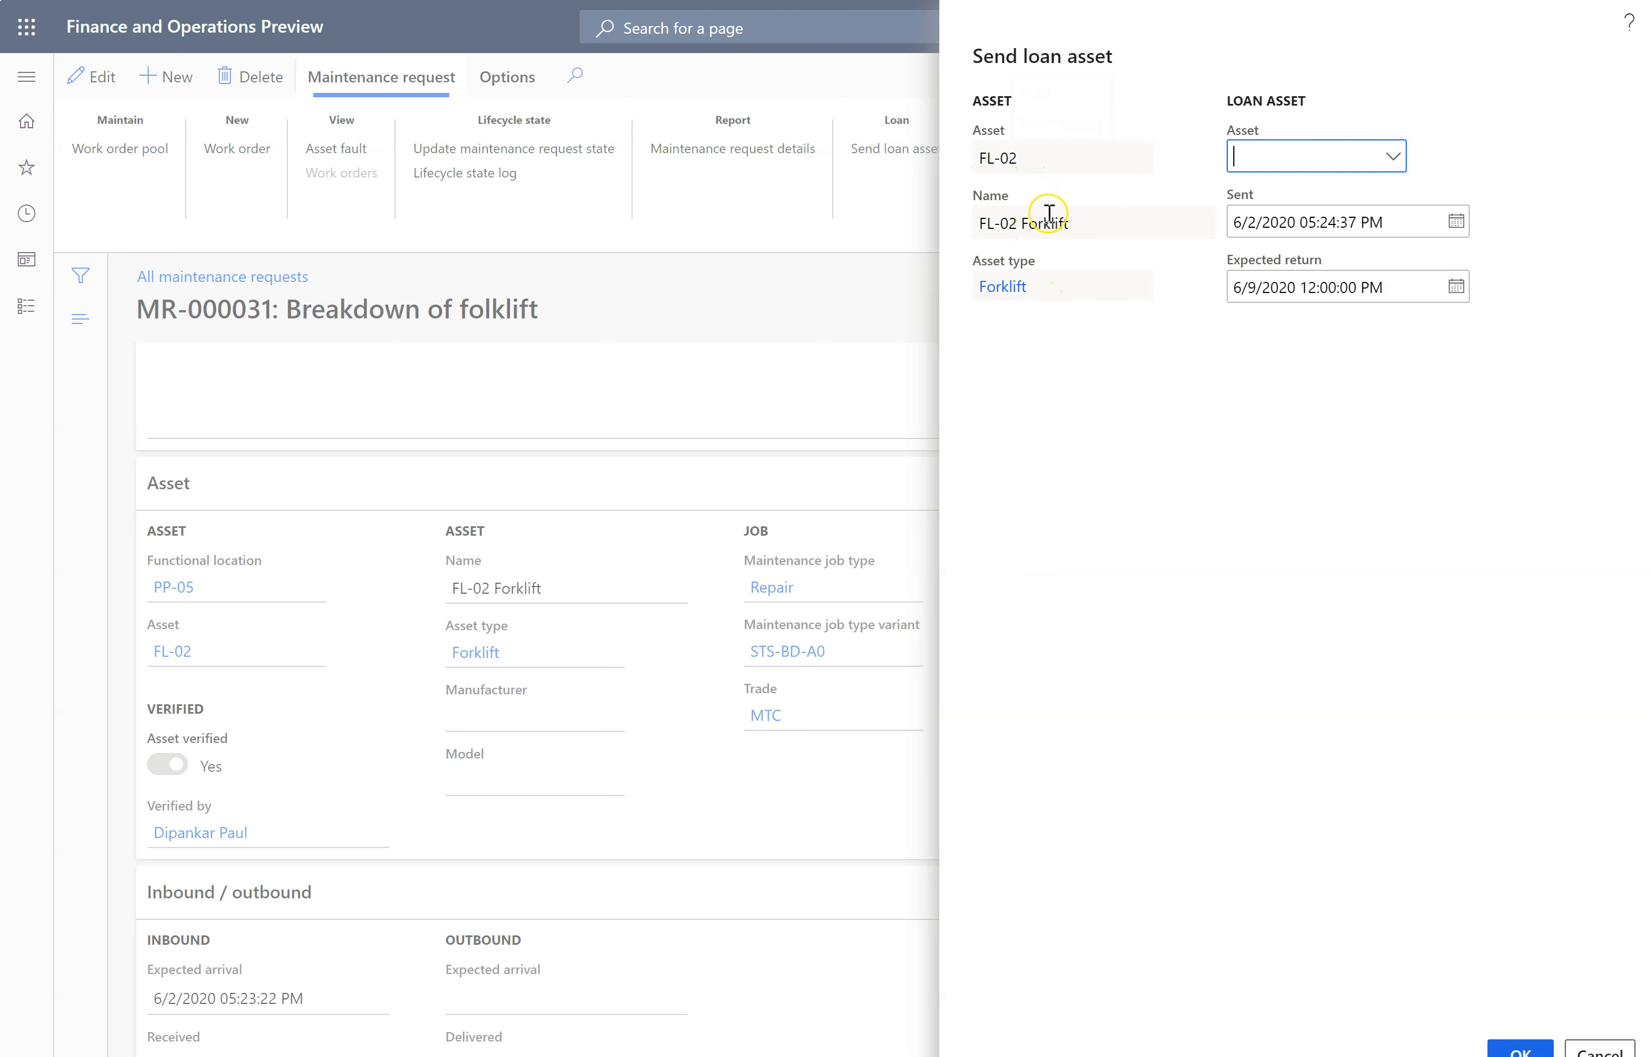
{"action": "left_click", "coordinate": [1392, 157]}
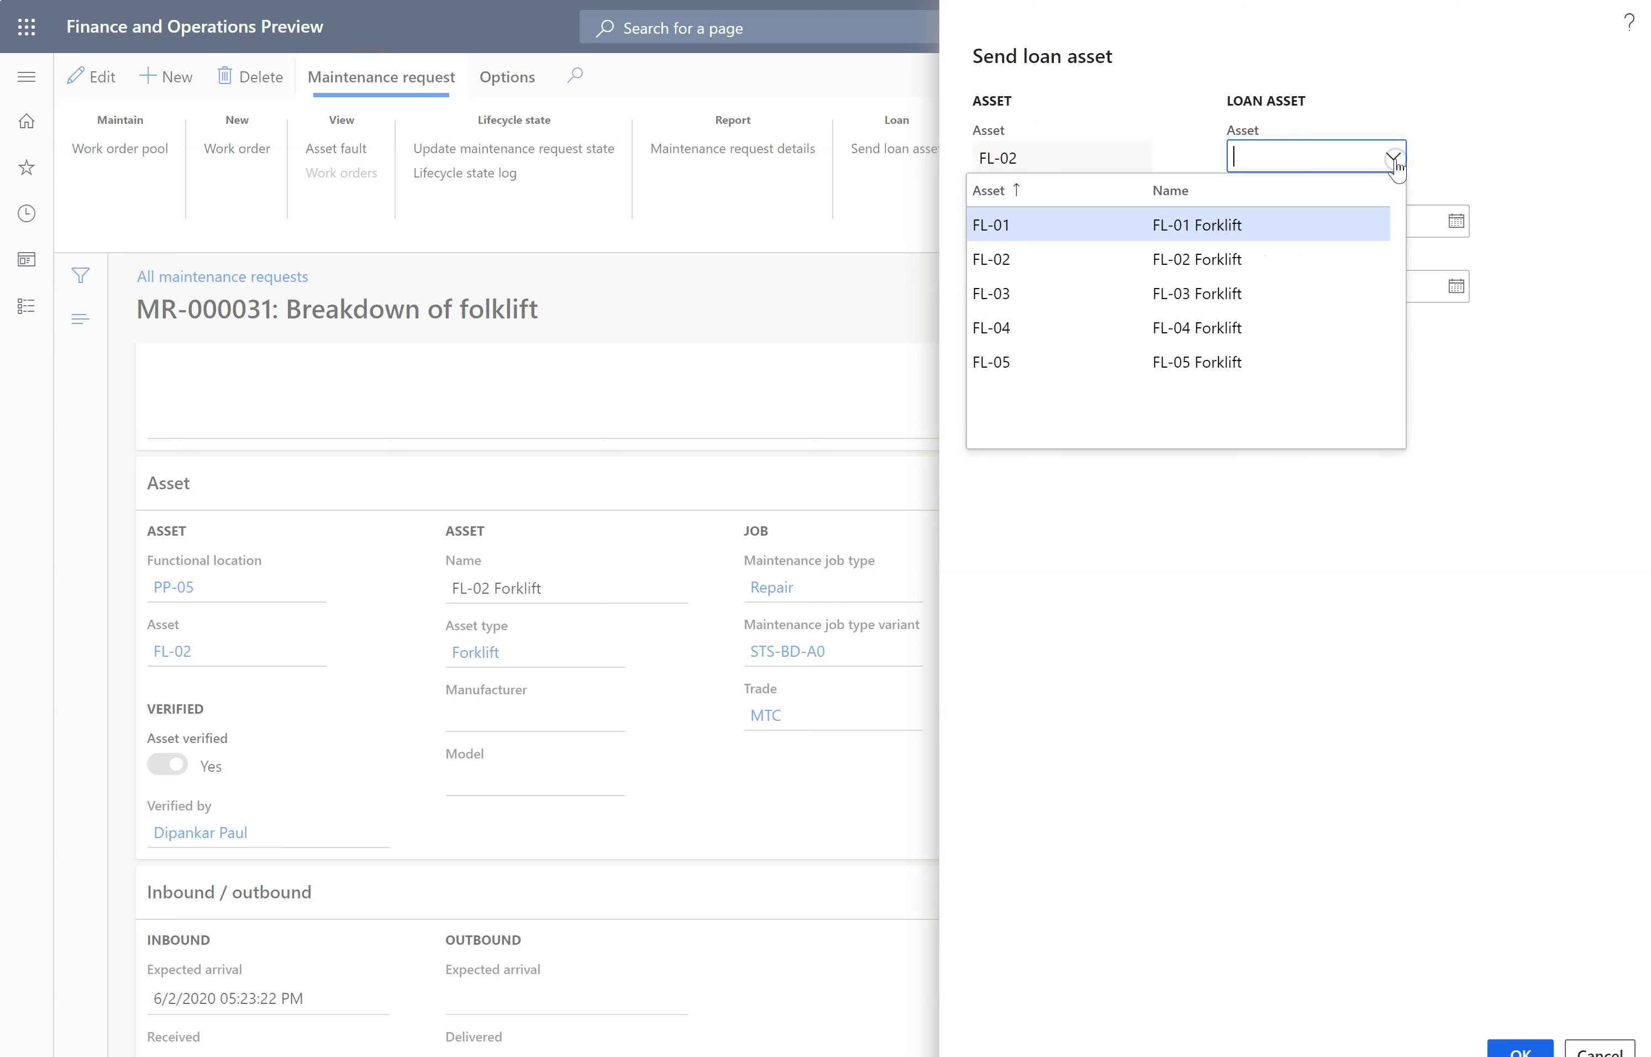
{"action": "left_click", "coordinate": [1247, 292]}
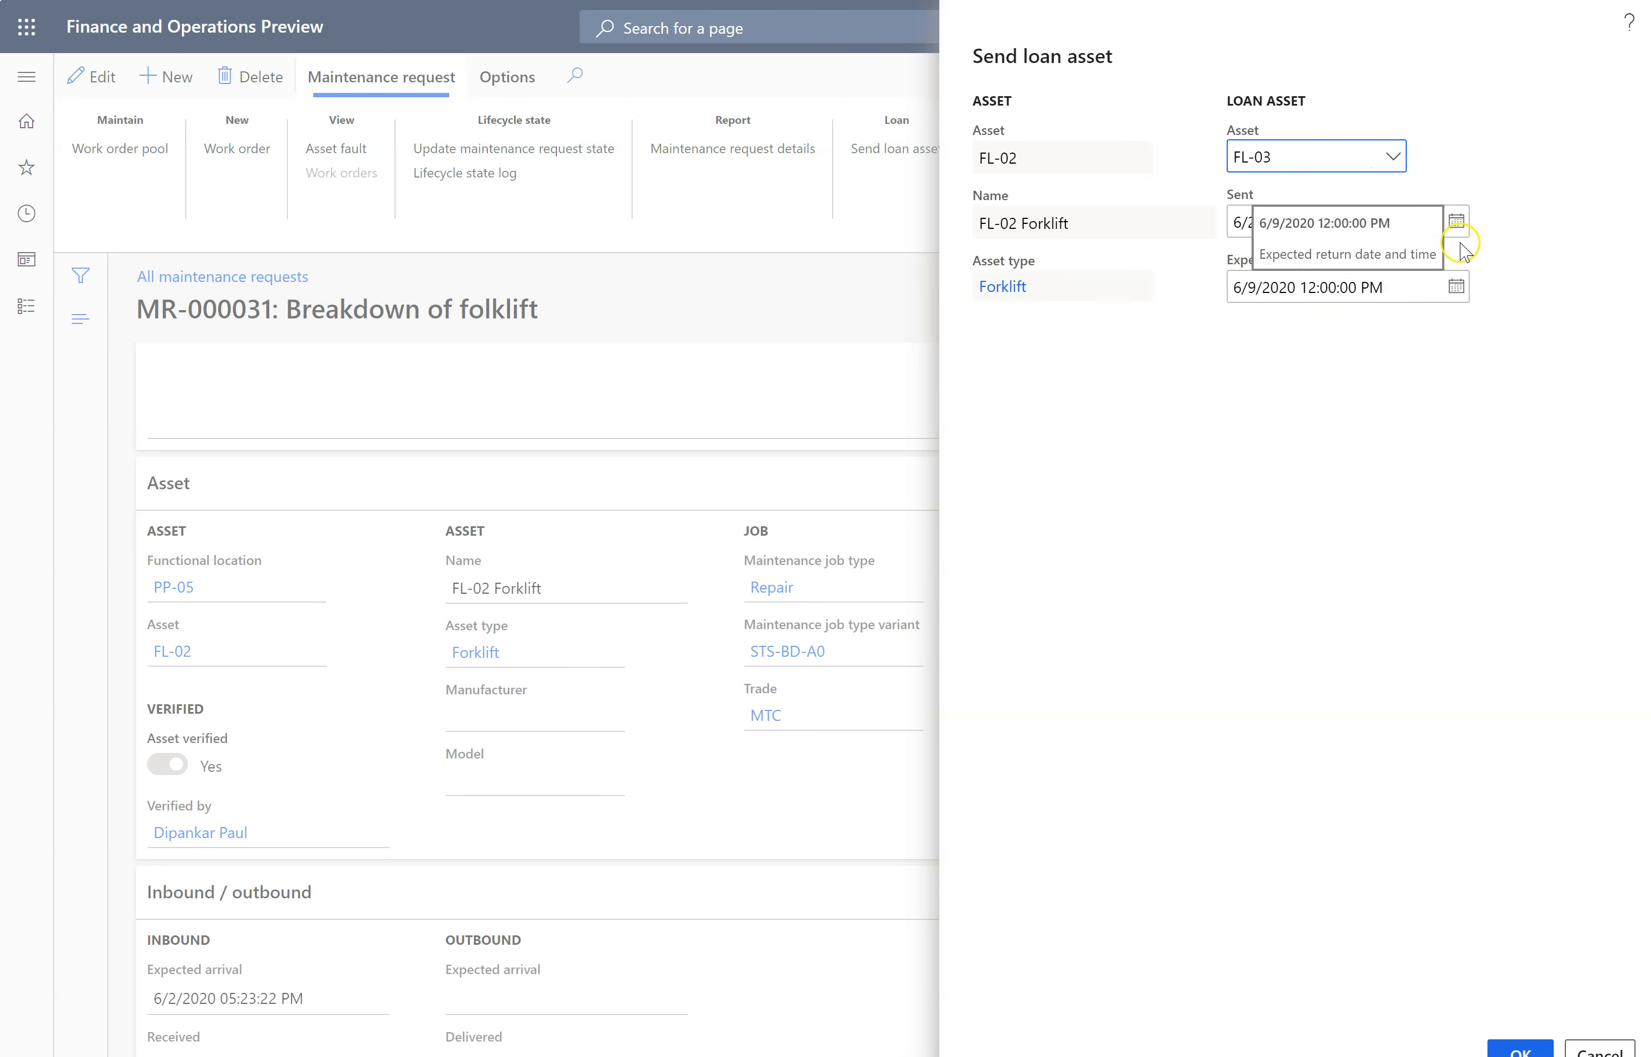
{"action": "left_click", "coordinate": [1456, 222]}
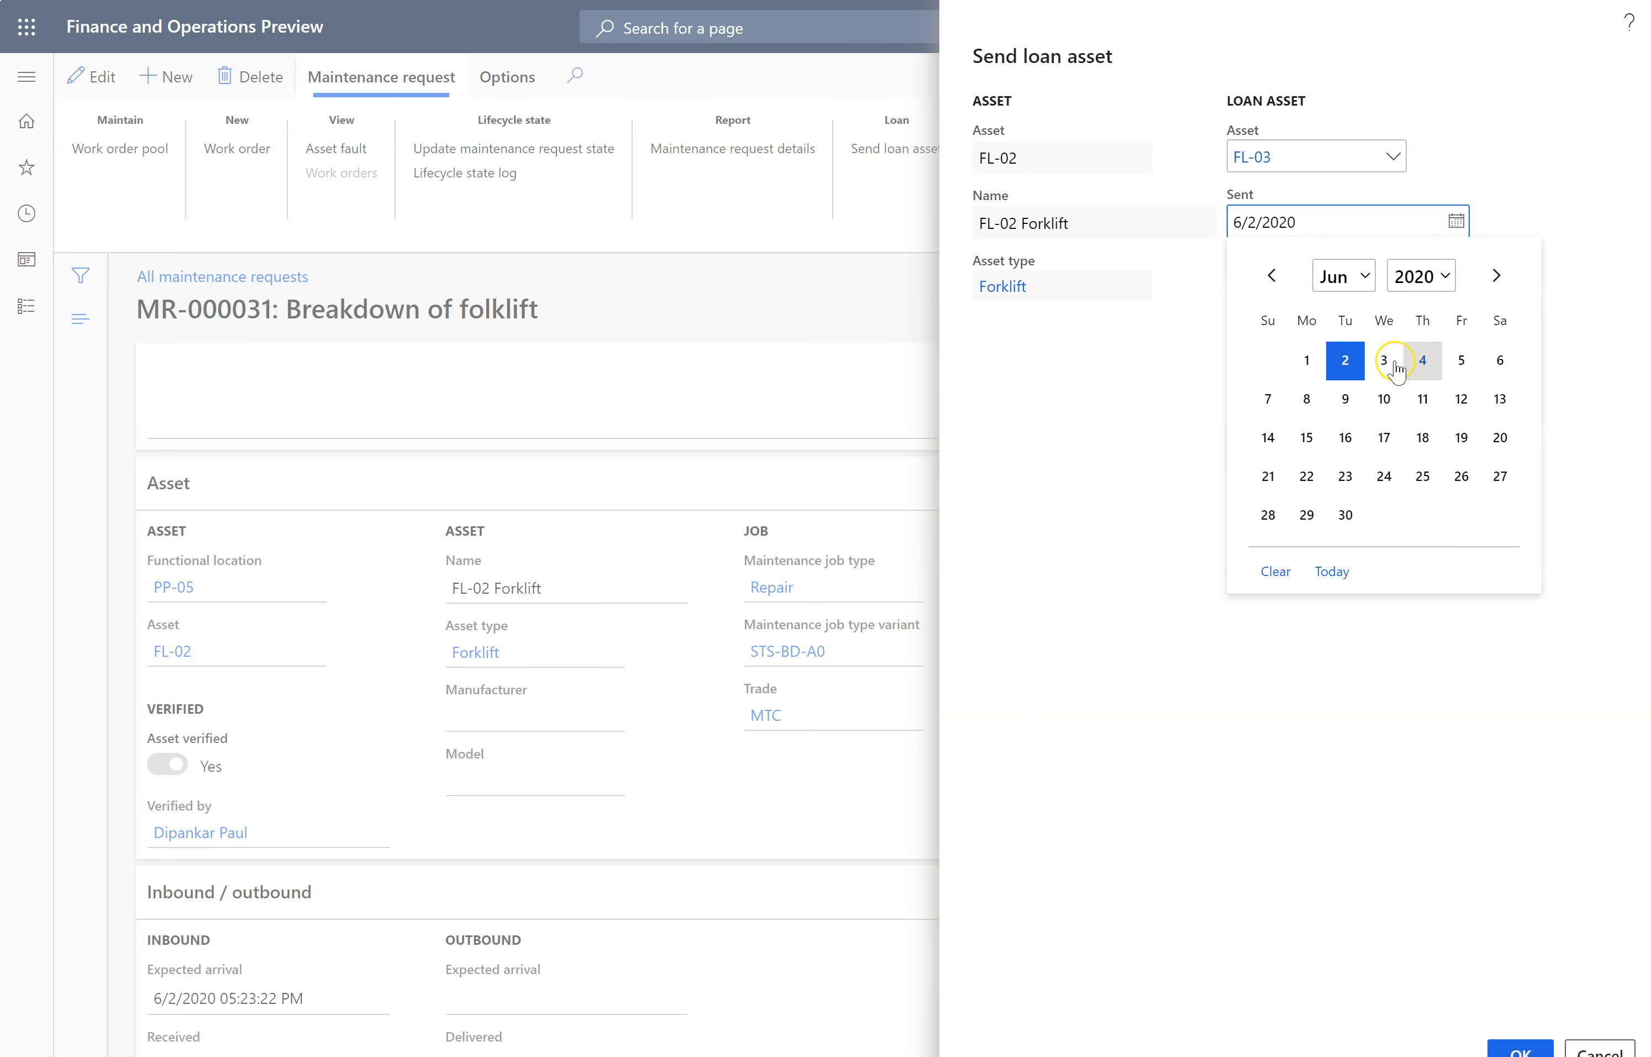
{"action": "left_click", "coordinate": [1355, 359]}
Step: Set the loan's expected return to 6/9/2020 04:00:00 PM and send the loan asset
{"action": "left_click", "coordinate": [1456, 287]}
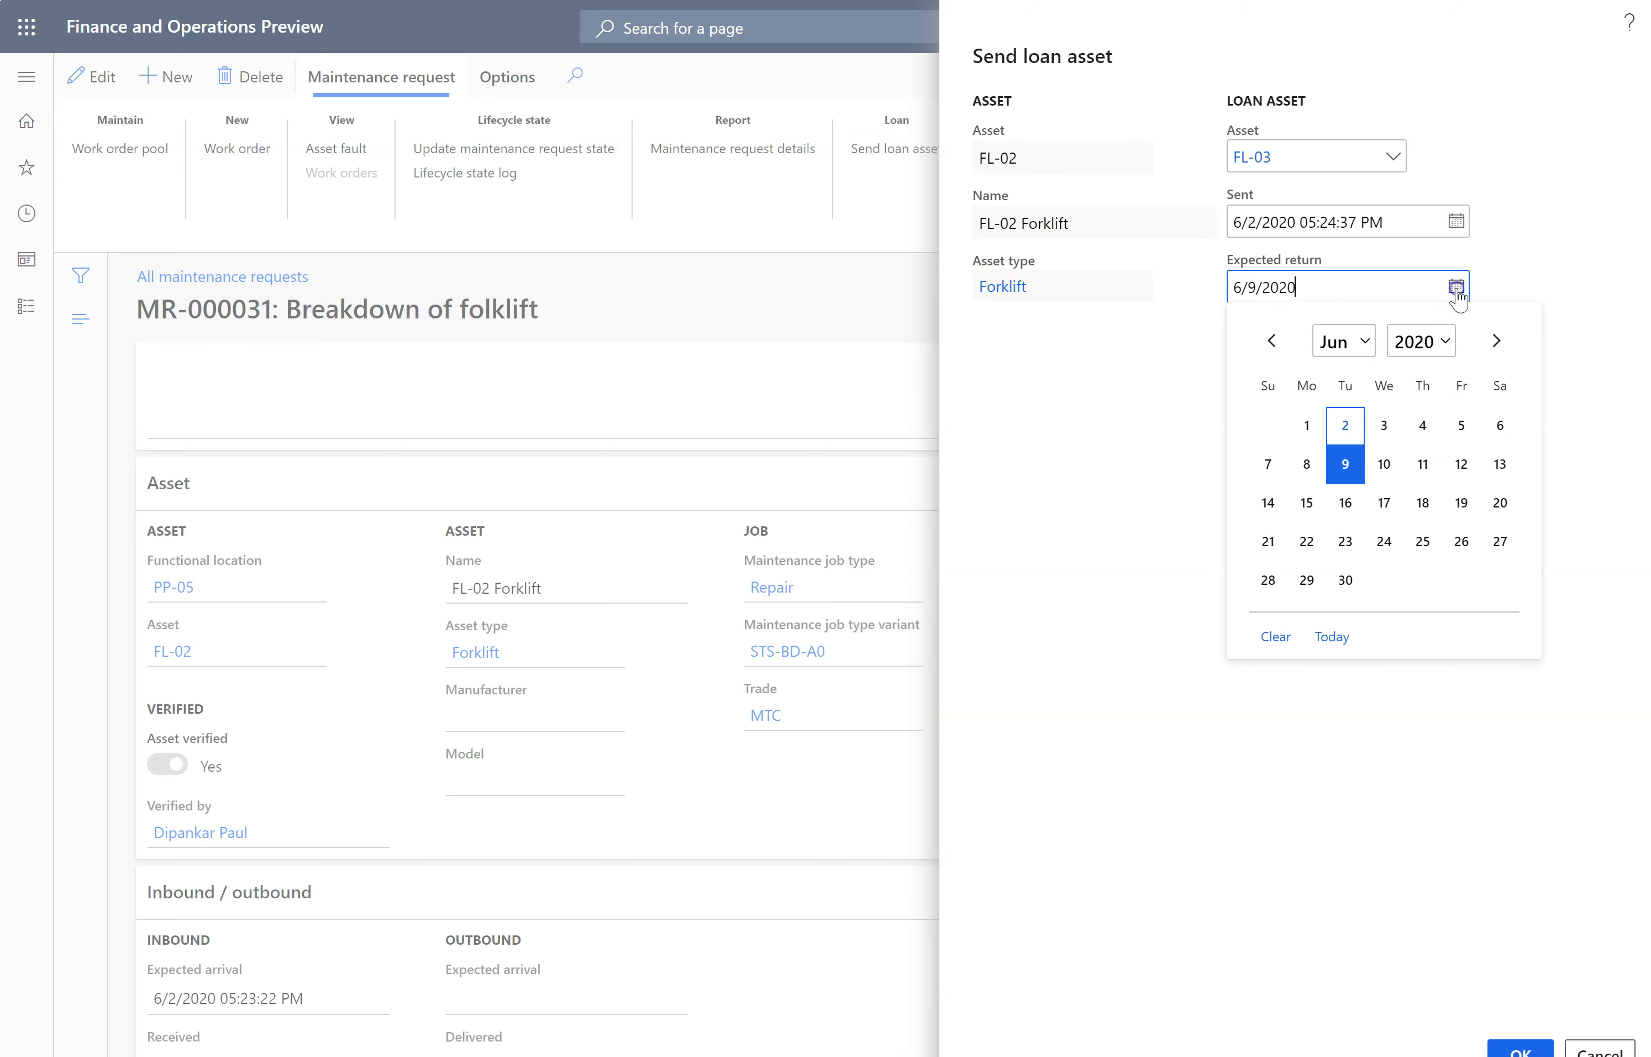
{"action": "left_click", "coordinate": [1352, 466]}
{"action": "left_click", "coordinate": [1320, 290]}
{"action": "key", "text": "BackSpace"}
{"action": "key", "text": "BackSpace"}
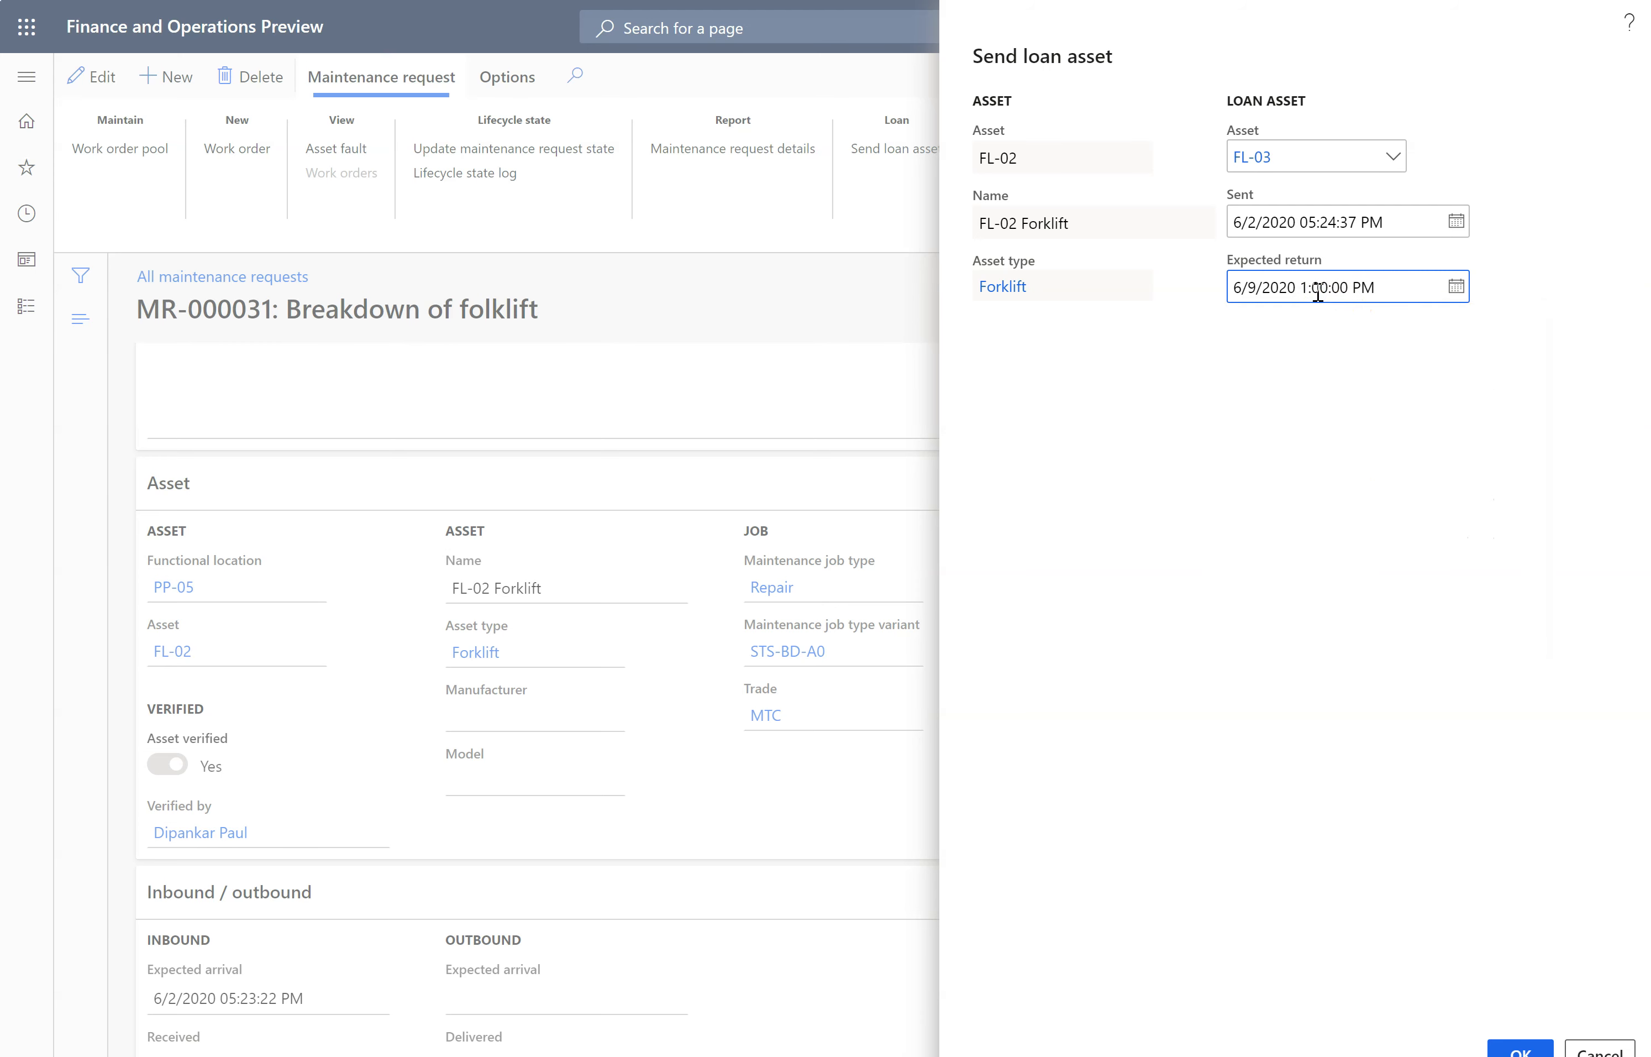
{"action": "type", "text": "16"}
{"action": "key", "text": "Tab"}
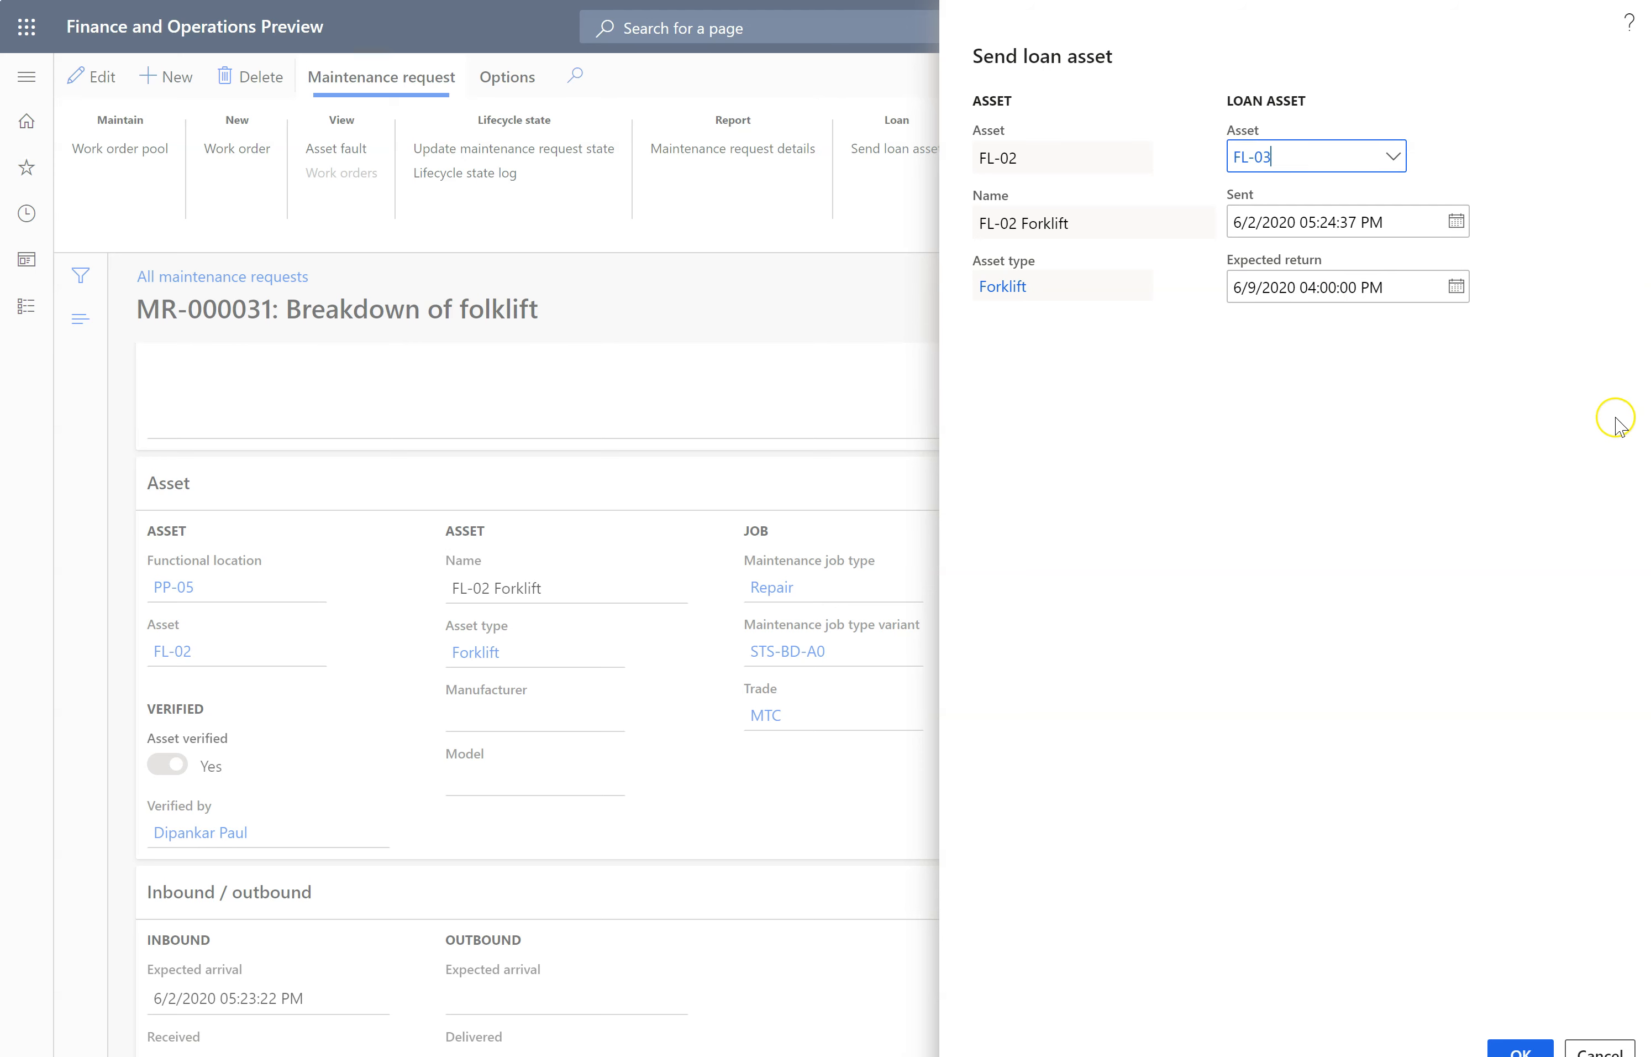
{"action": "left_click", "coordinate": [1521, 1049]}
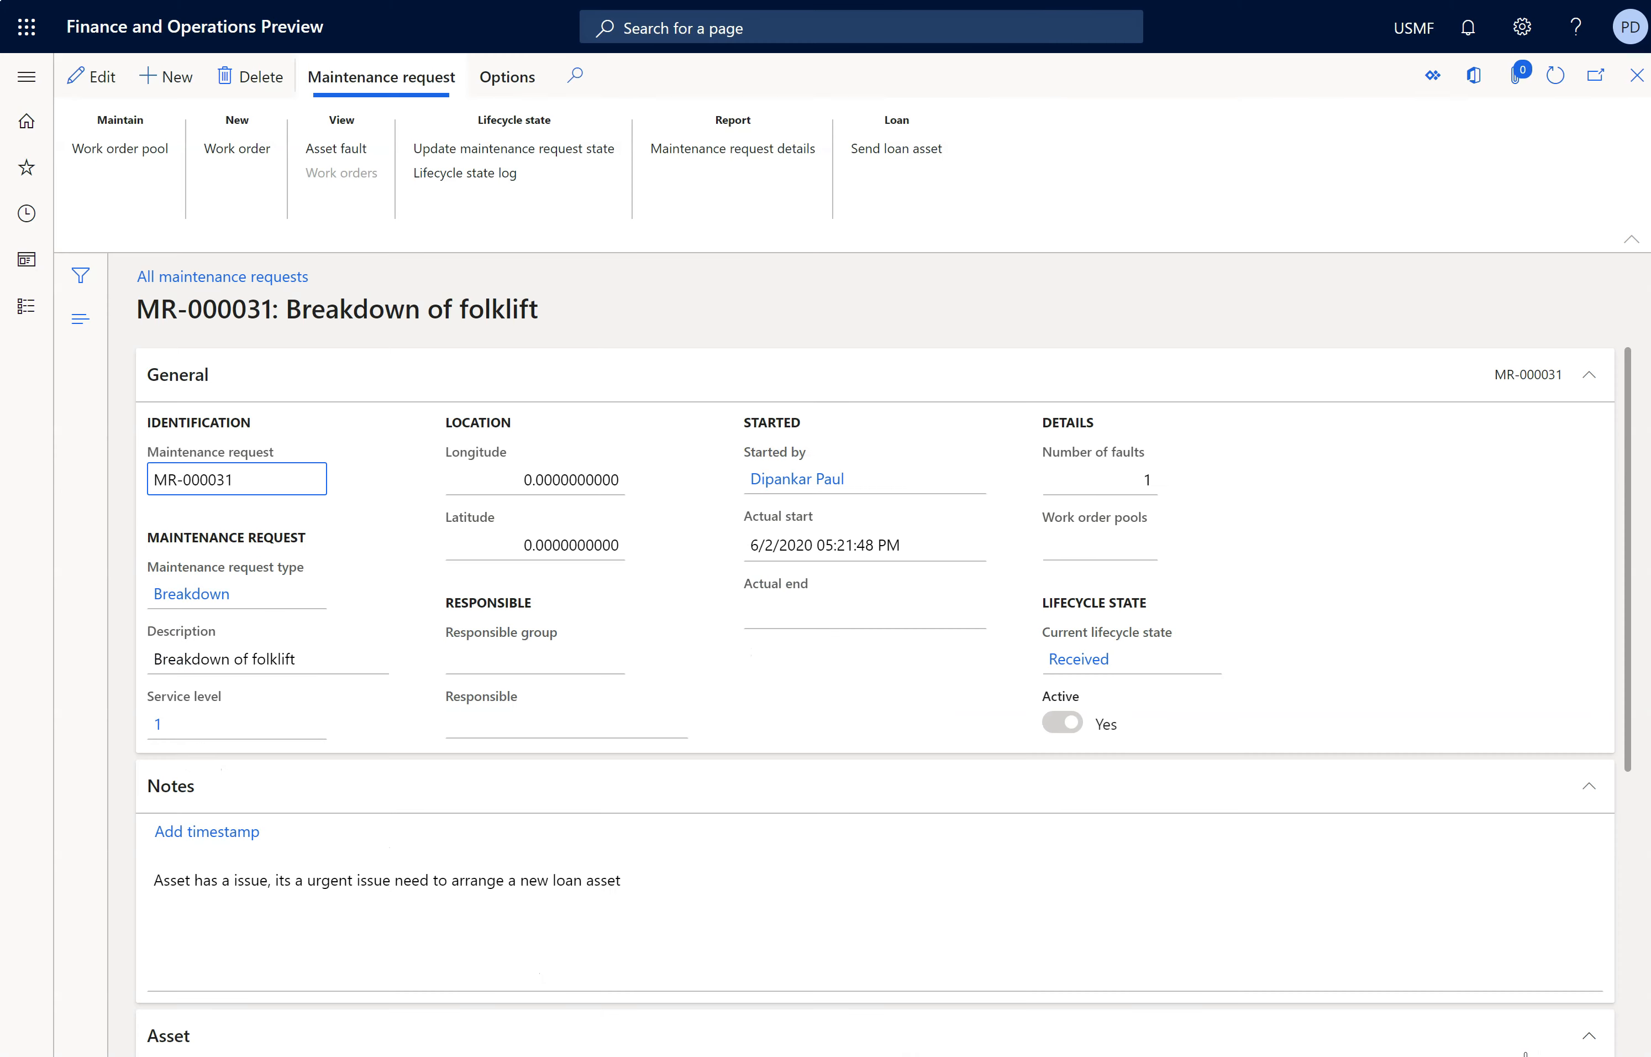
Step: Review the request's details and the list of all asset loans, and return to the home page
{"action": "left_click_drag", "start_coordinate": [1627, 463], "coordinate": [1607, 934]}
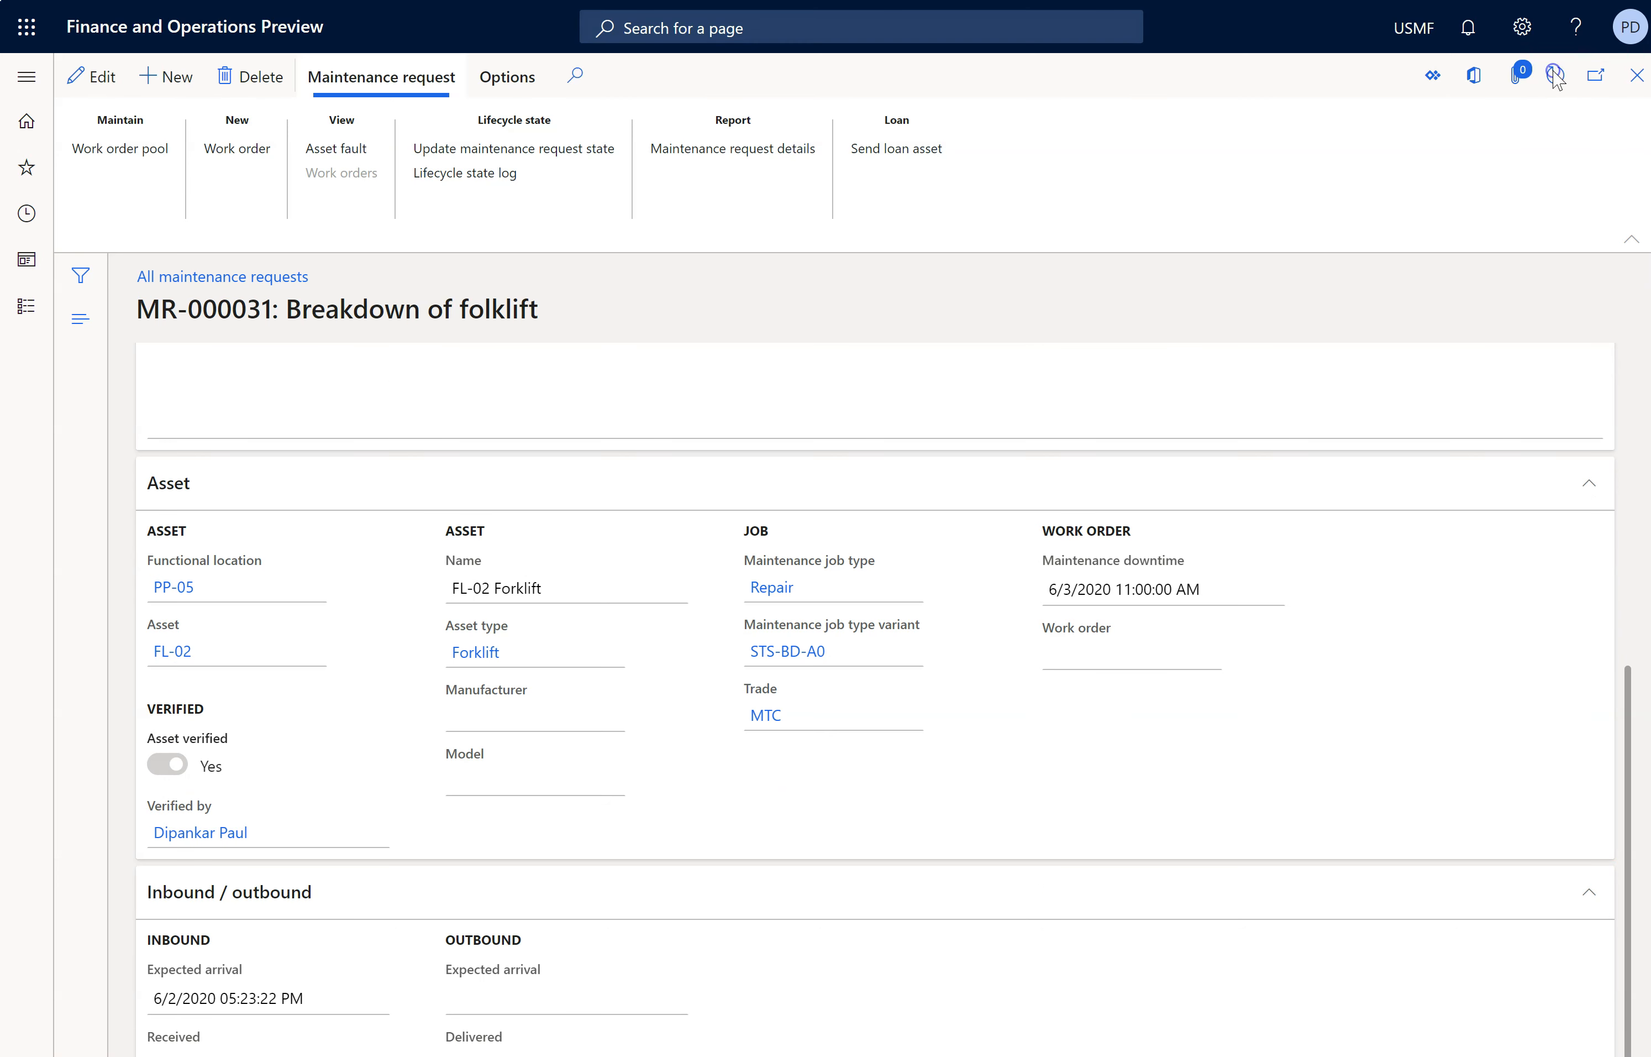
{"action": "left_click_drag", "start_coordinate": [1624, 808], "coordinate": [1638, 437]}
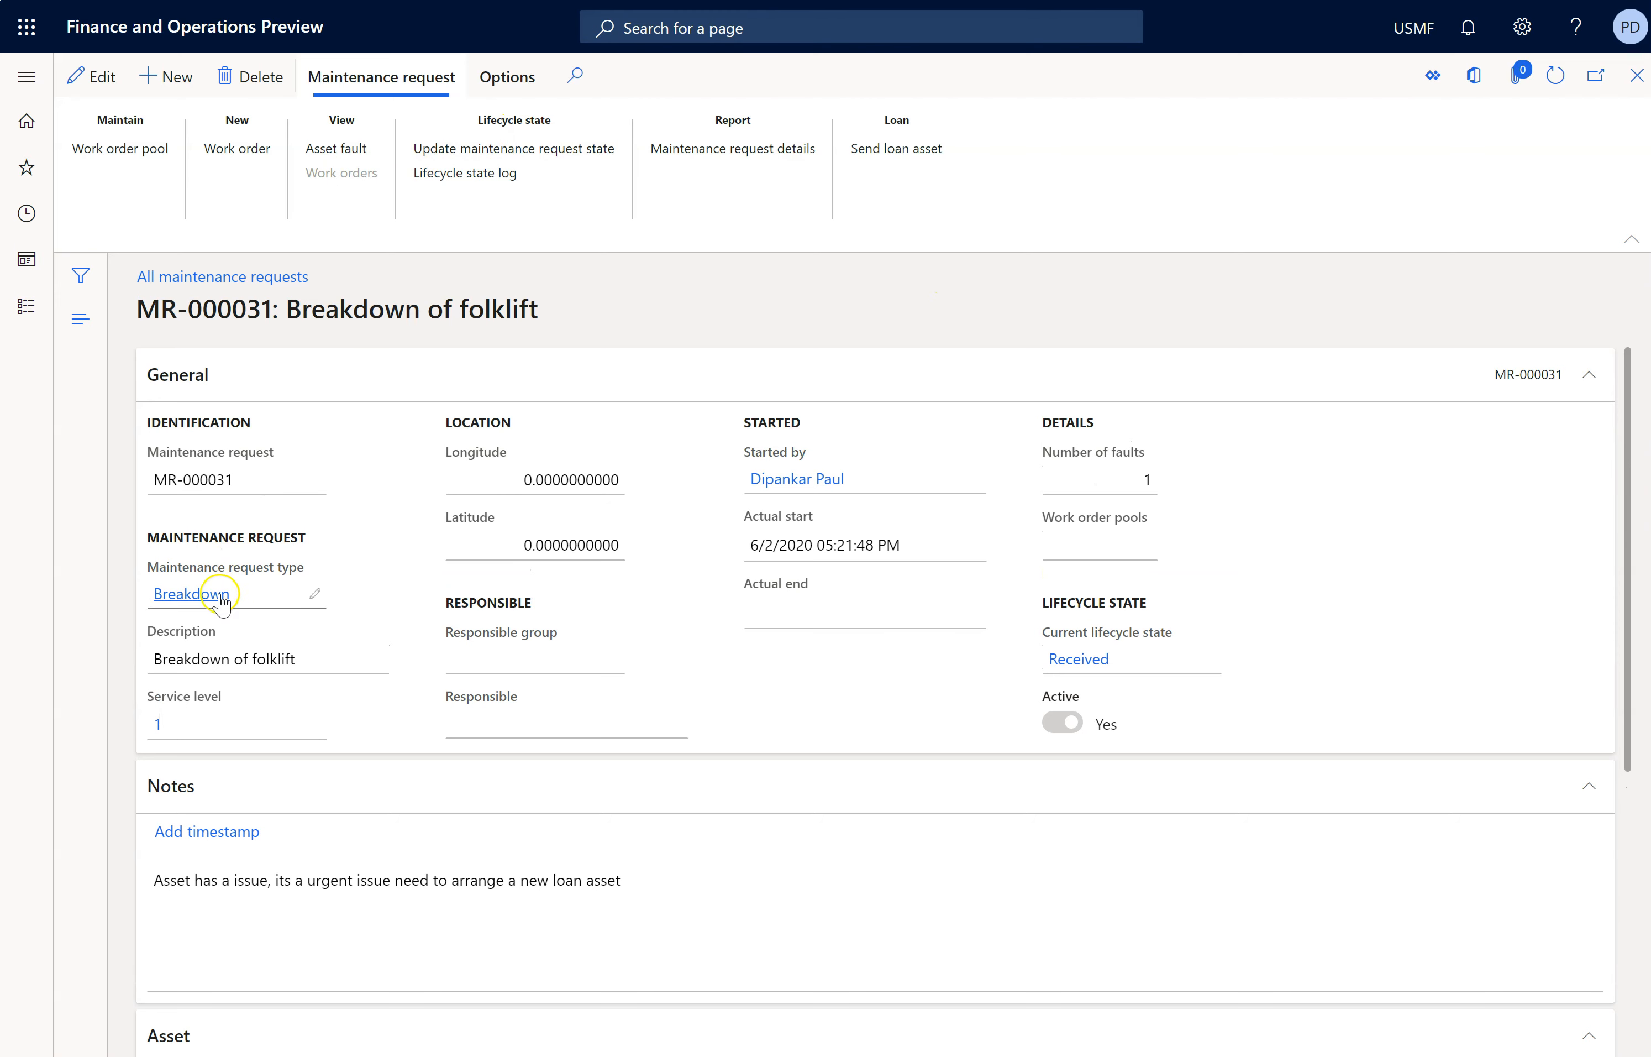
{"action": "left_click", "coordinate": [26, 76]}
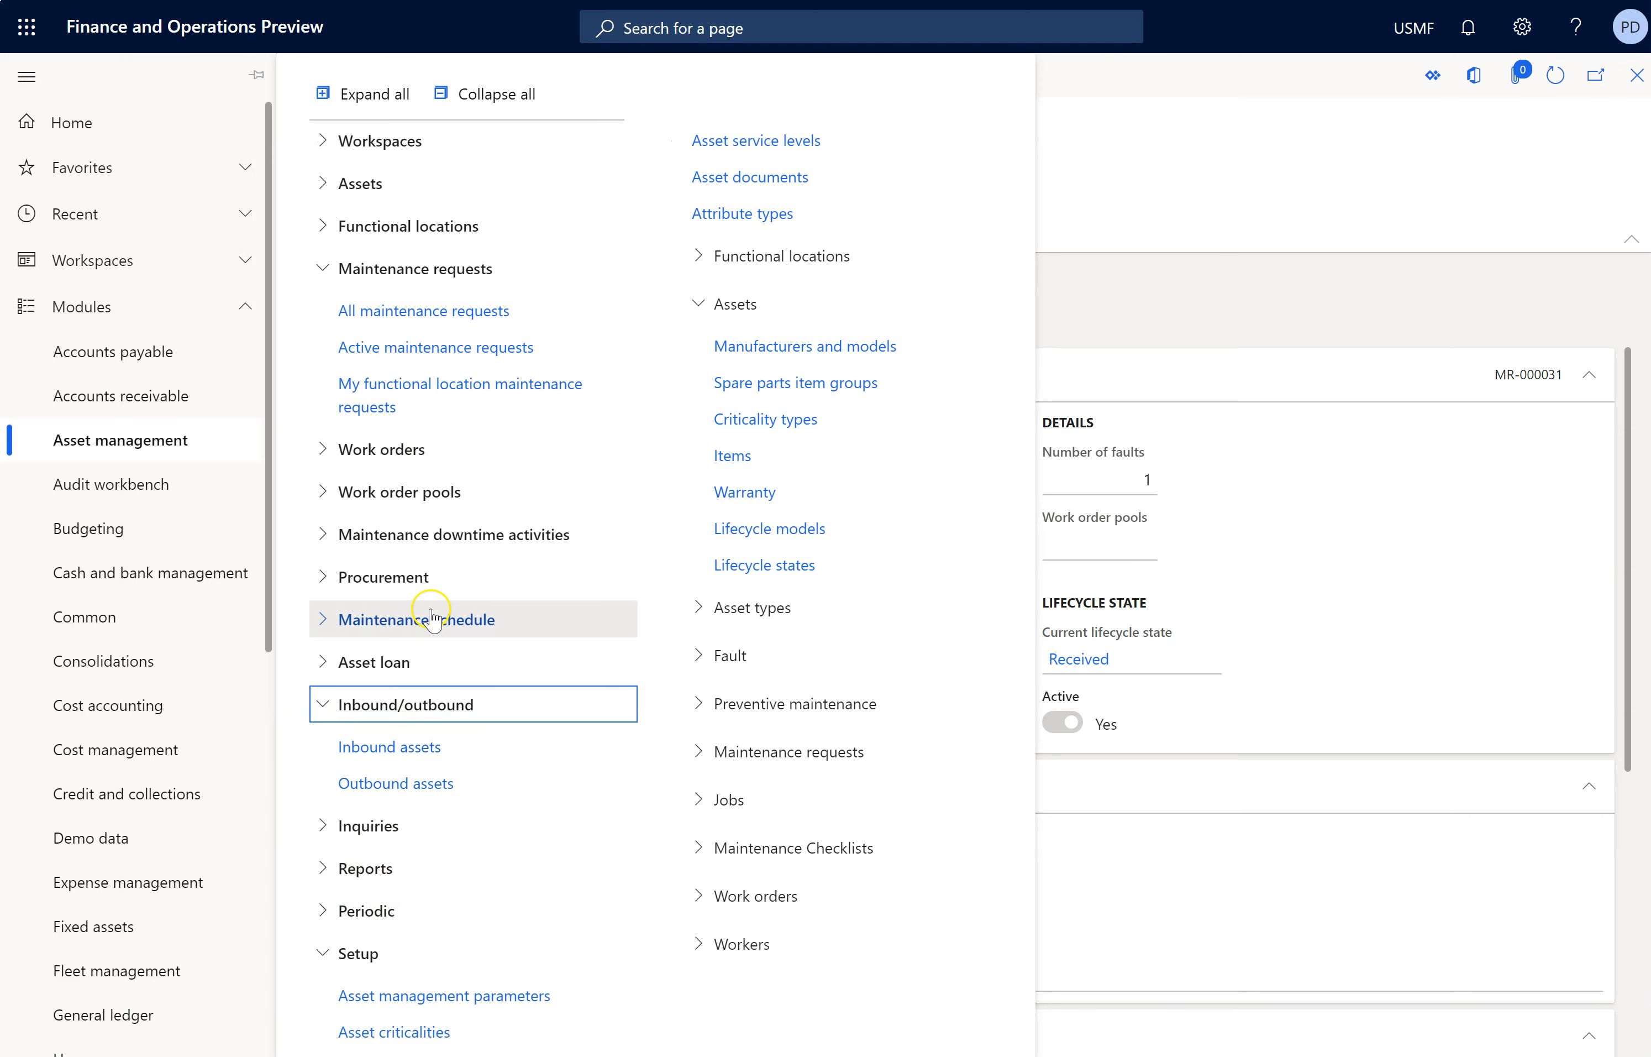
{"action": "left_click", "coordinate": [325, 663]}
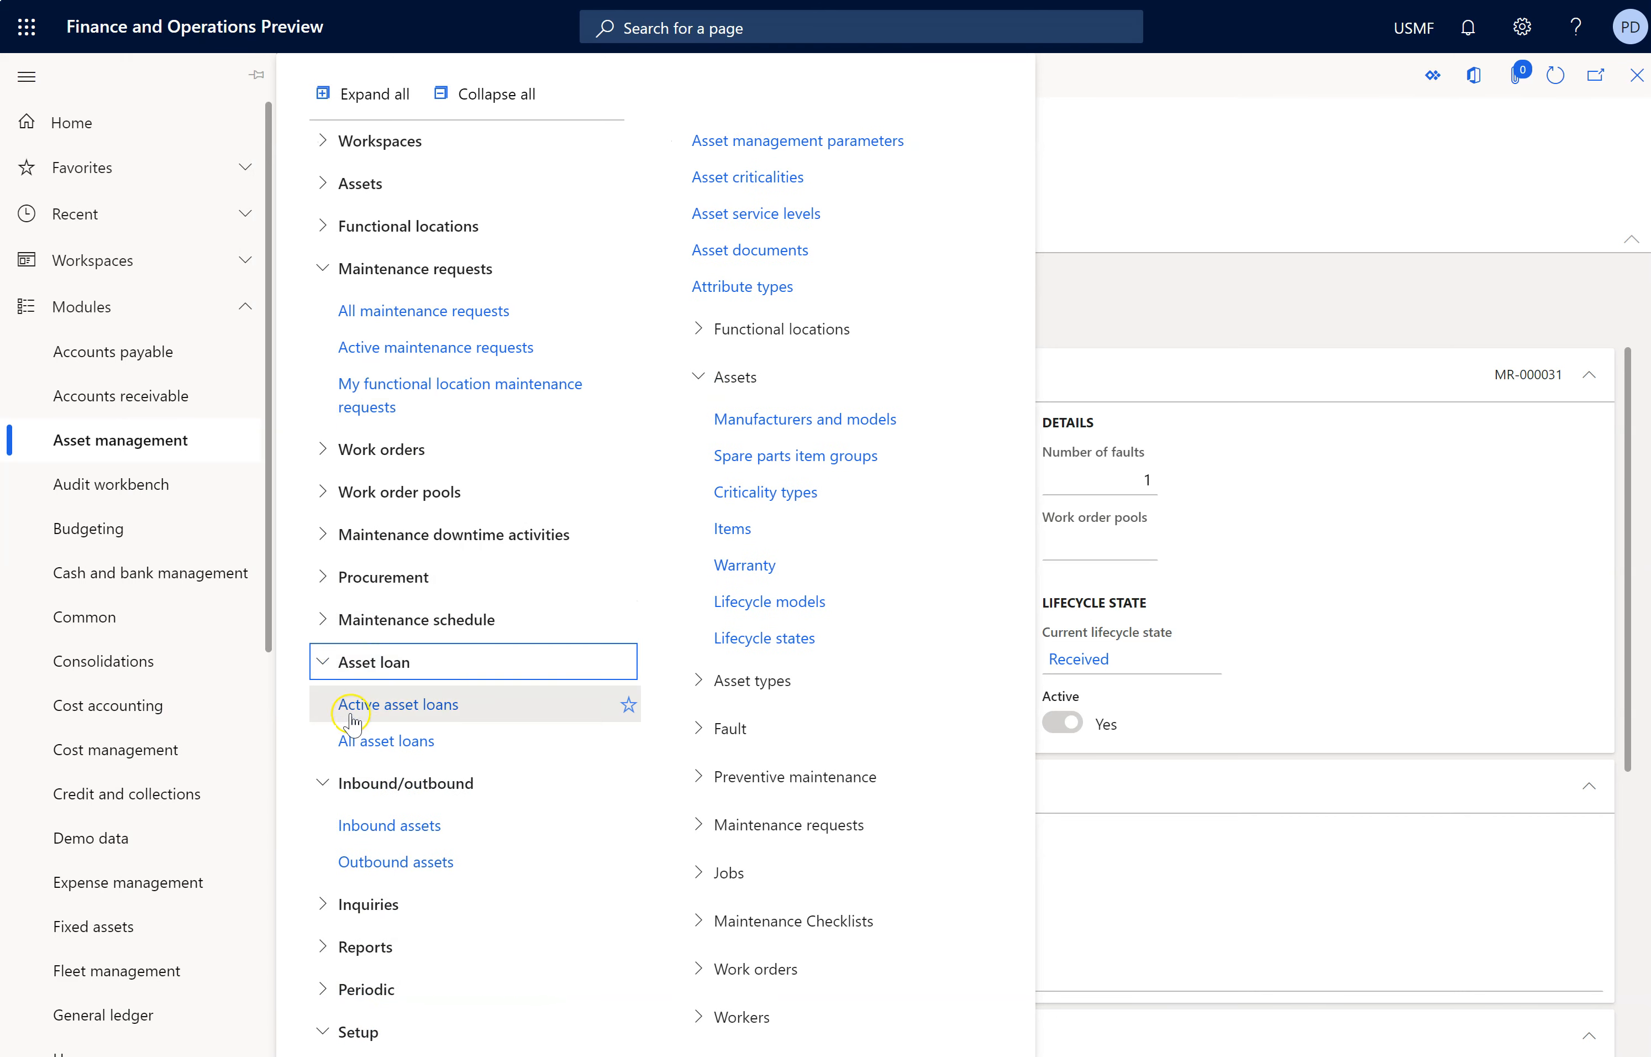
{"action": "left_click", "coordinate": [358, 740]}
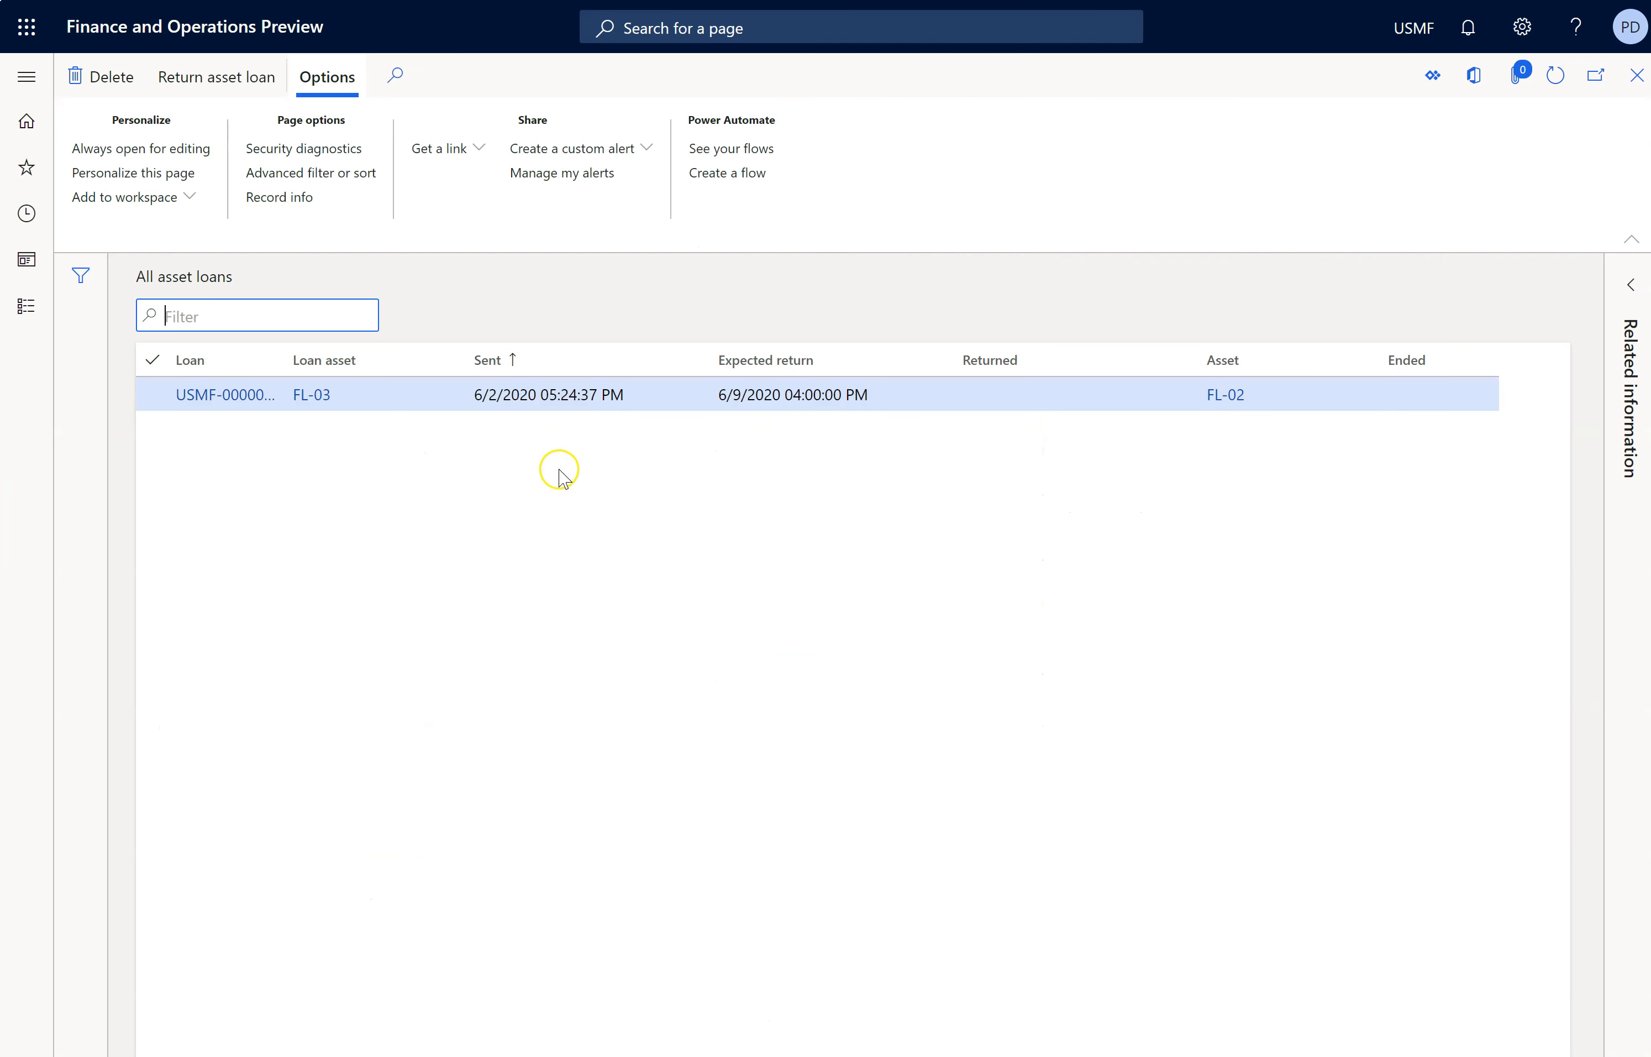
{"action": "mouse_move", "coordinate": [448, 399]}
{"action": "left_click", "coordinate": [1637, 76]}
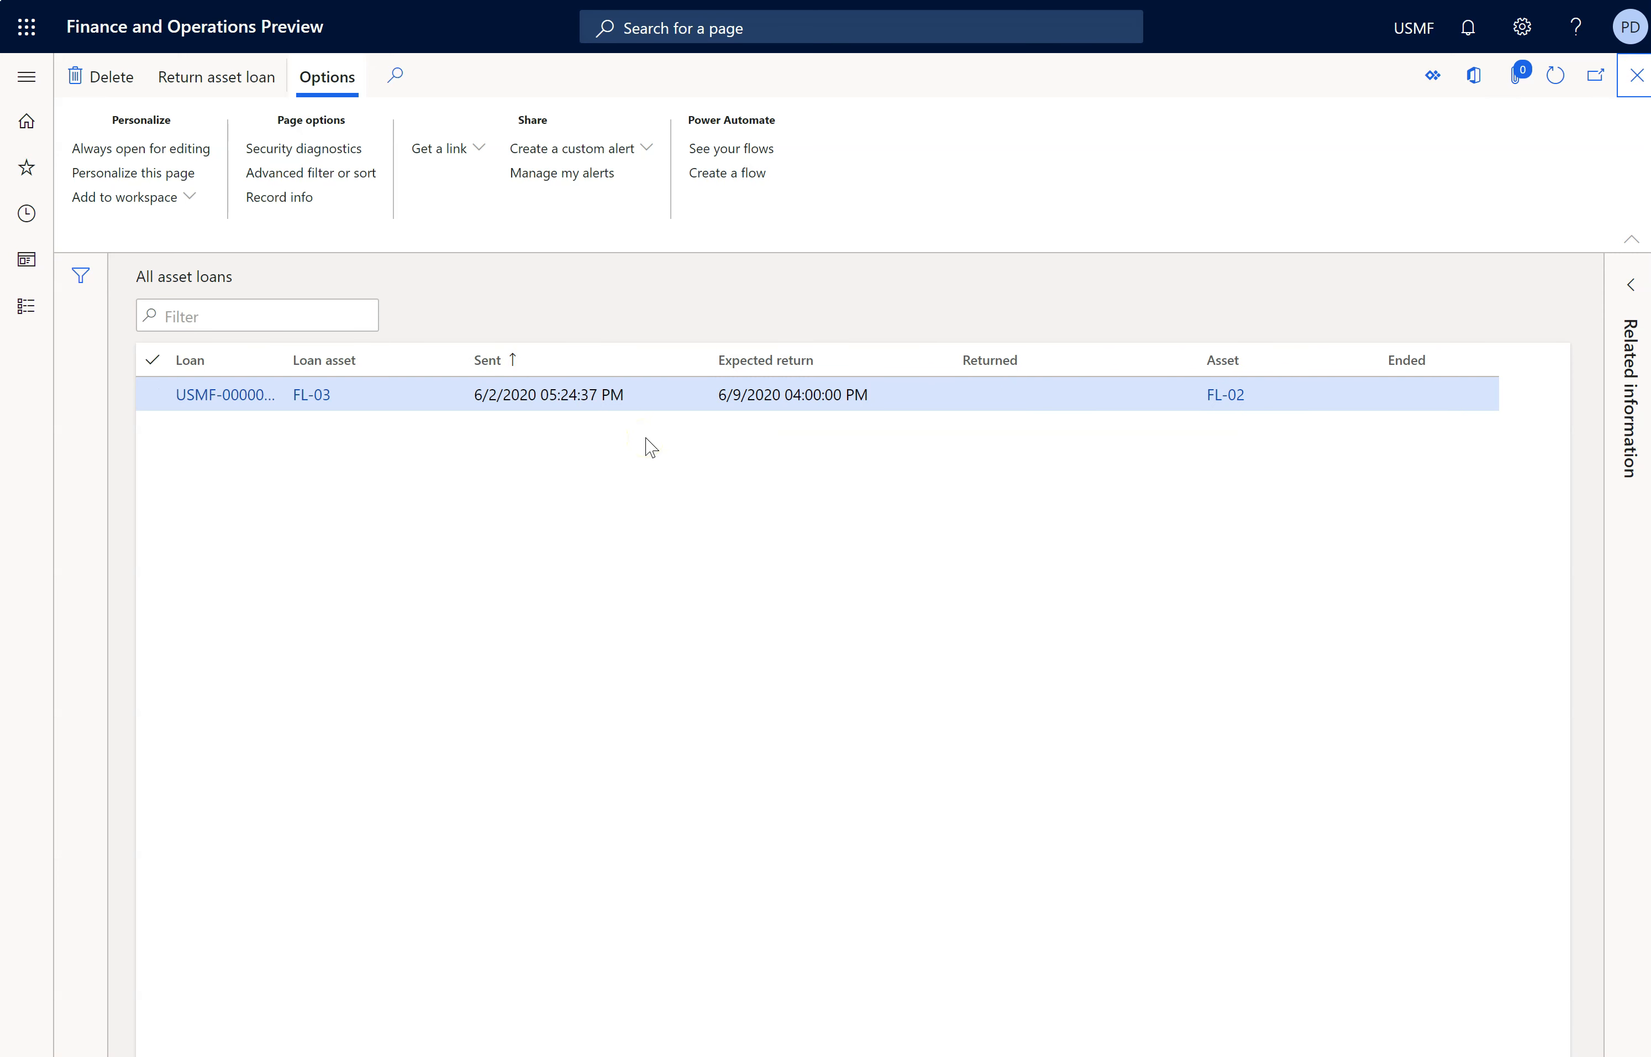
{"action": "left_click", "coordinate": [1637, 77]}
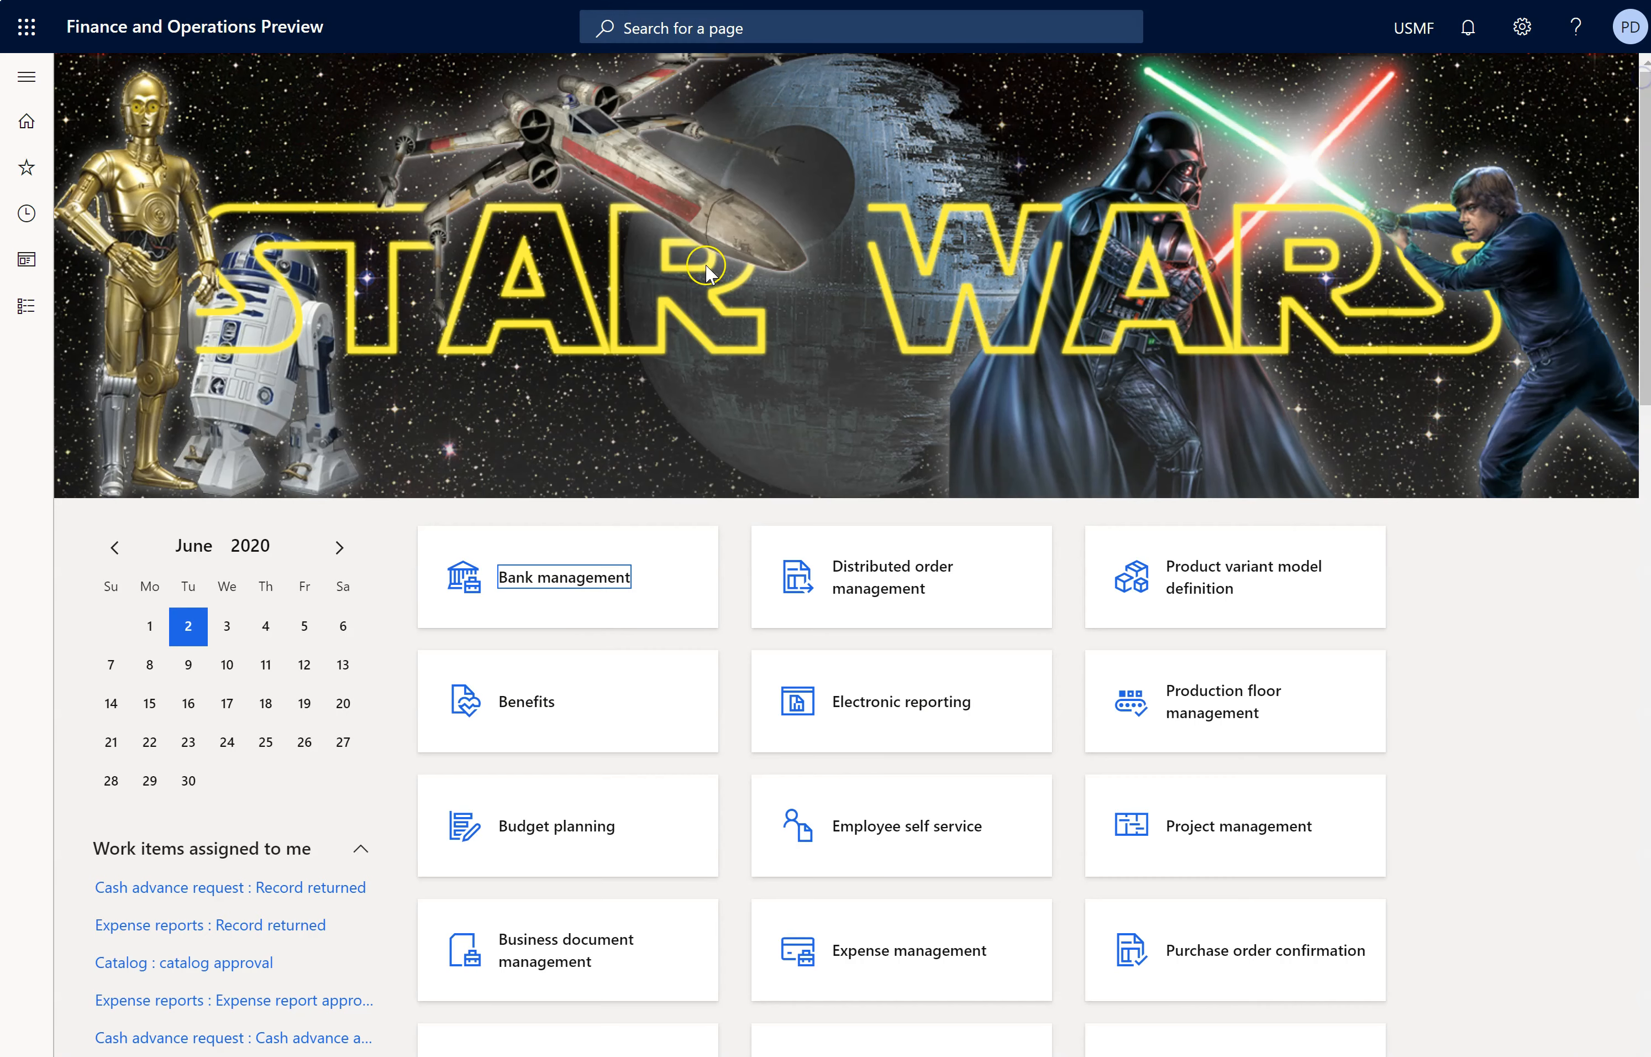
Step: Go to all maintenance requests in Asset management and filter the list for MR-000031
{"action": "left_click", "coordinate": [26, 75]}
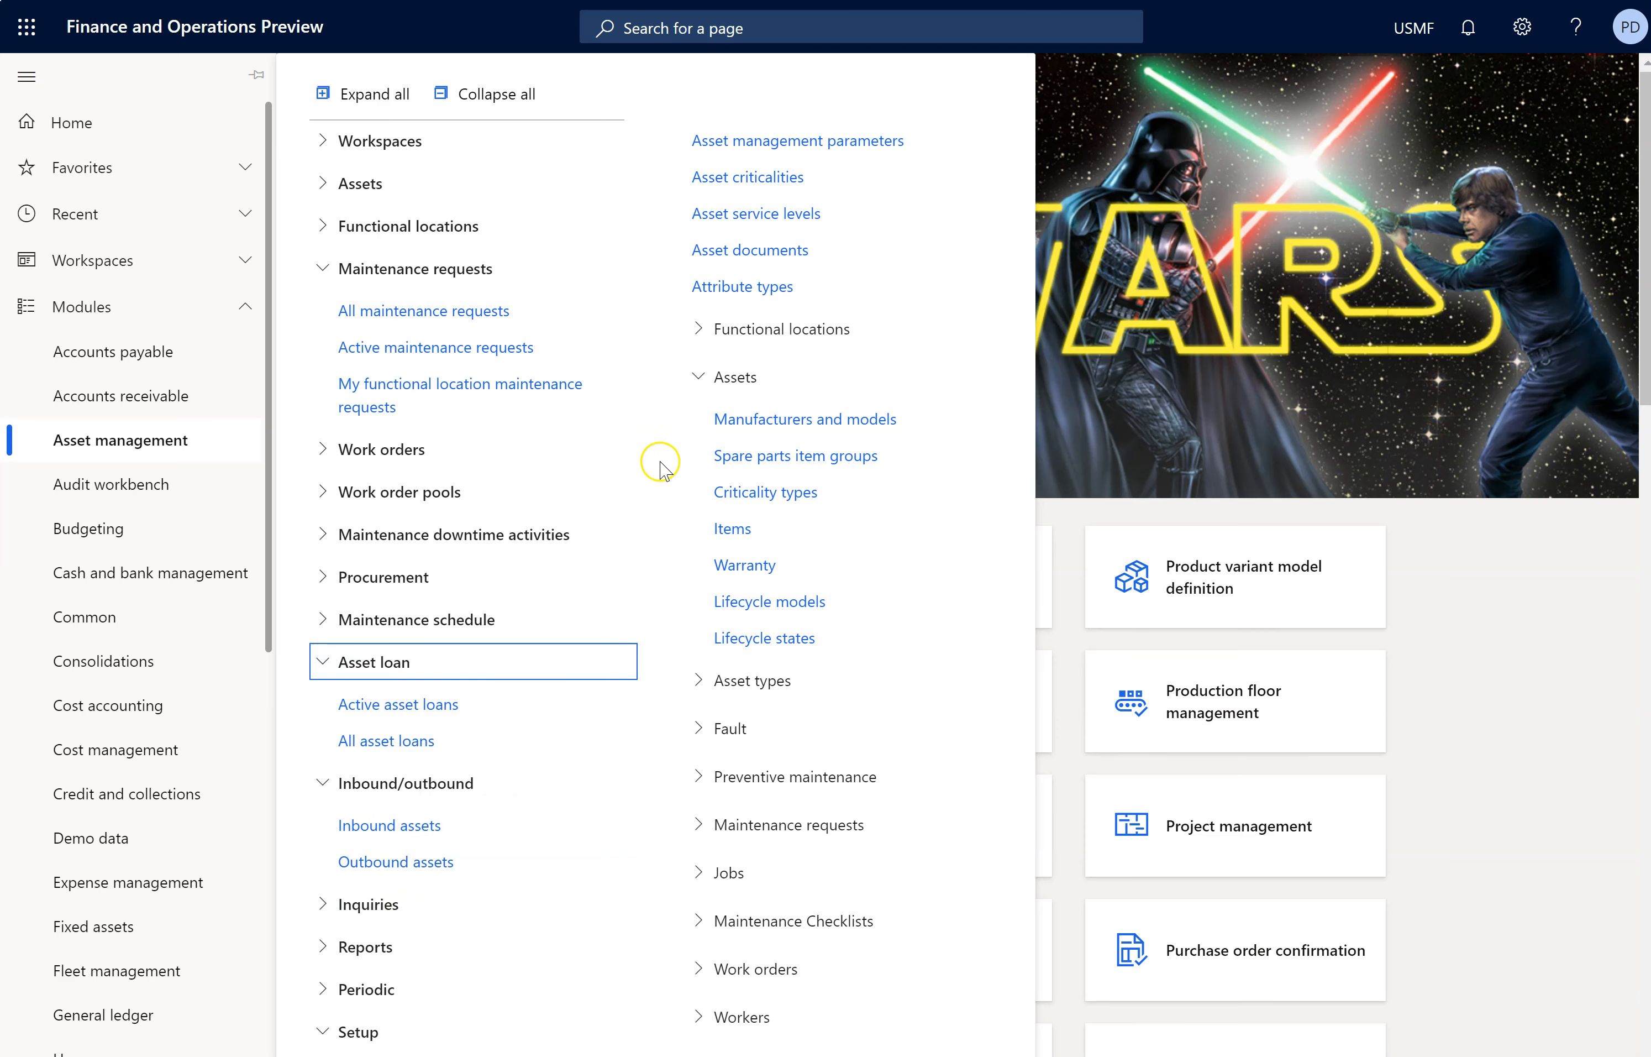
{"action": "left_click", "coordinate": [469, 311]}
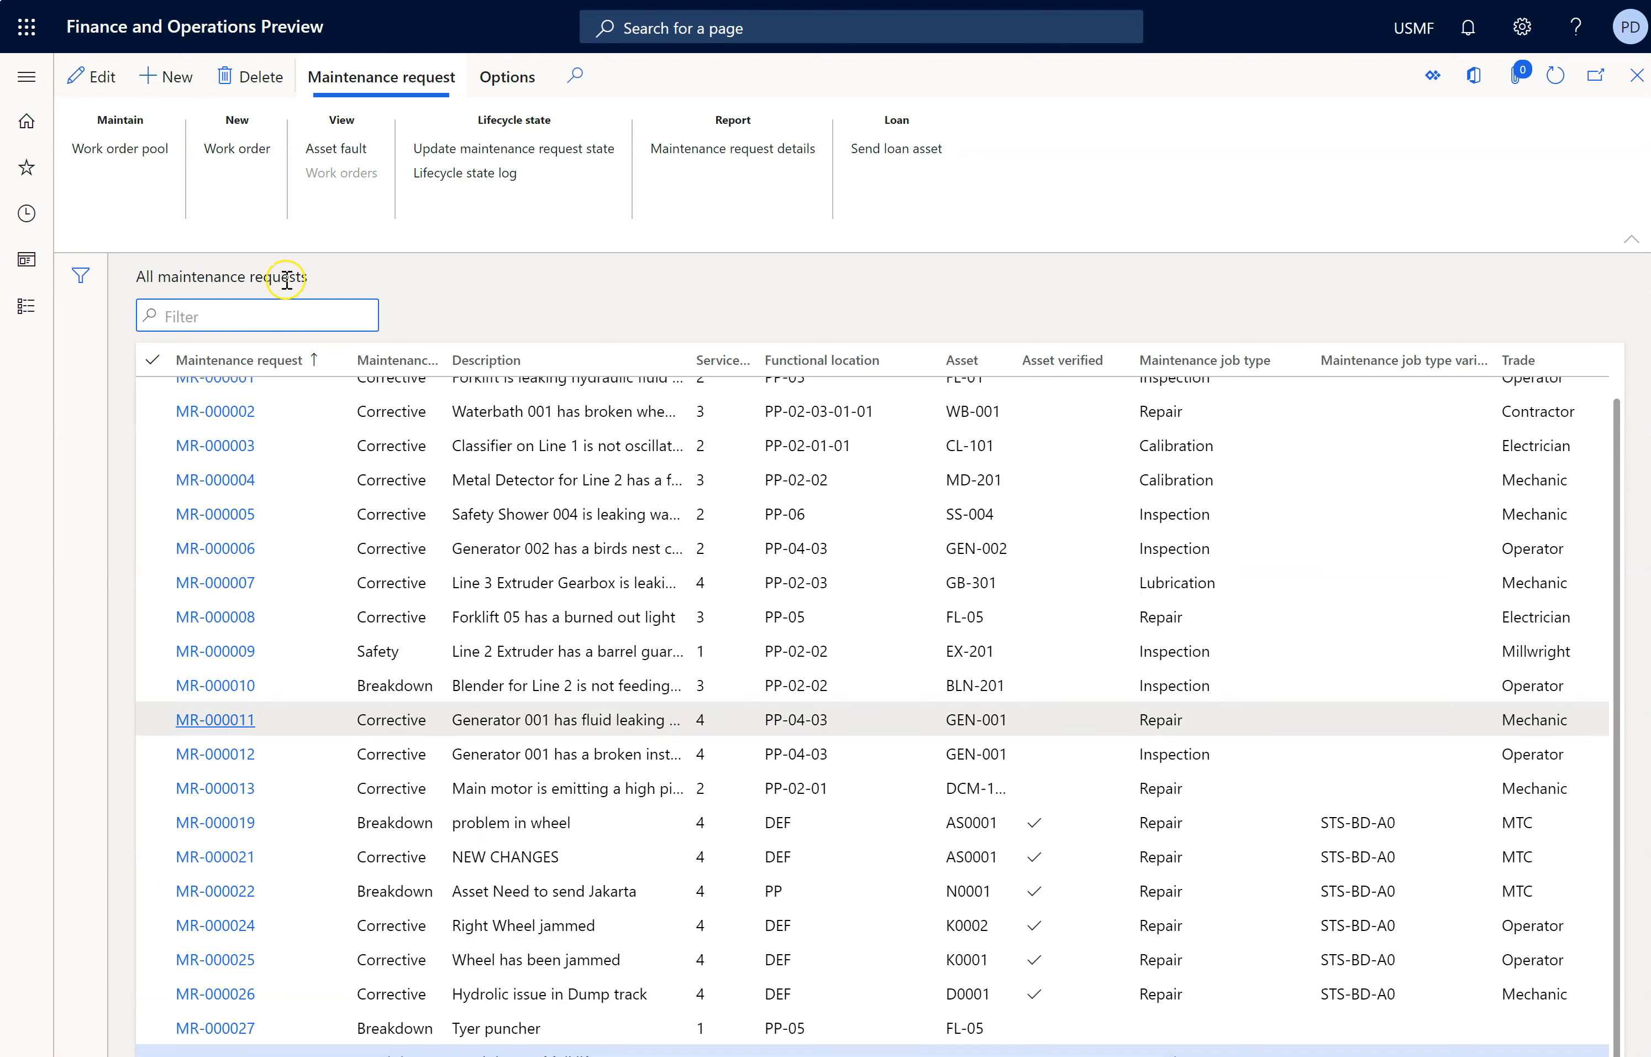
{"action": "type", "text": "MR-000031"}
{"action": "key", "text": "Return"}
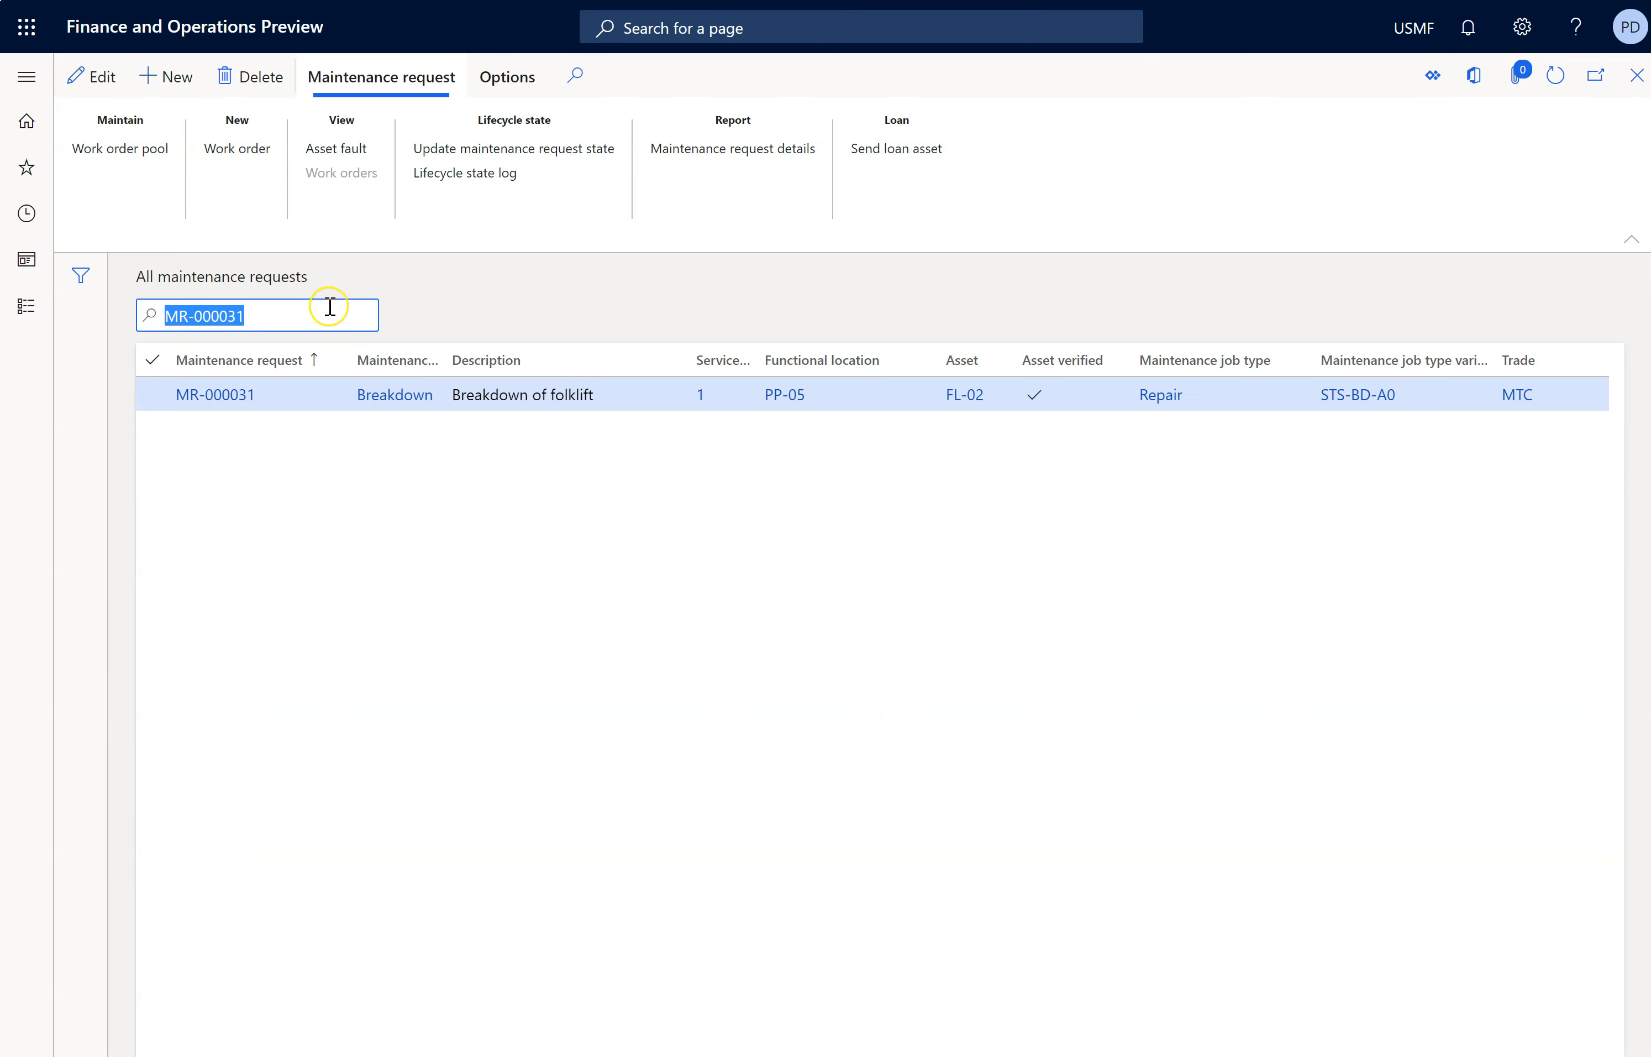
Step: Create a work order from the filtered request with 6/9/2020 12:00:00 AM as its expected end
{"action": "left_click", "coordinate": [223, 148]}
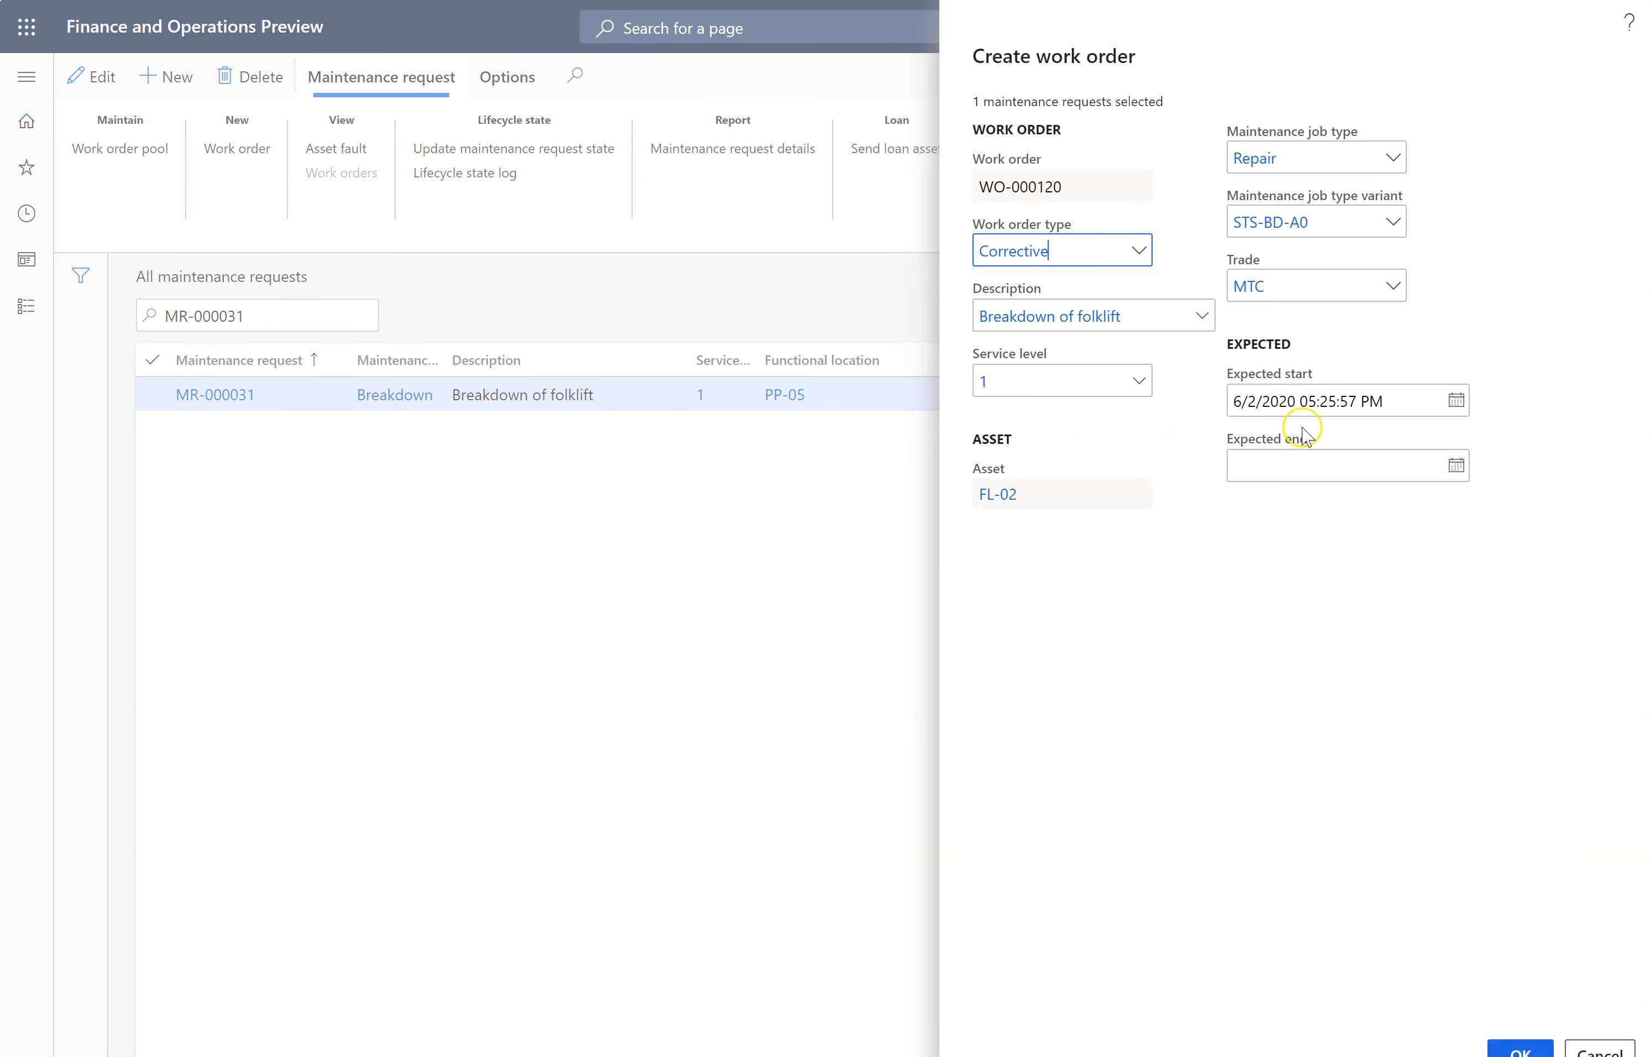
{"action": "left_click", "coordinate": [1455, 466]}
{"action": "left_click", "coordinate": [1346, 643]}
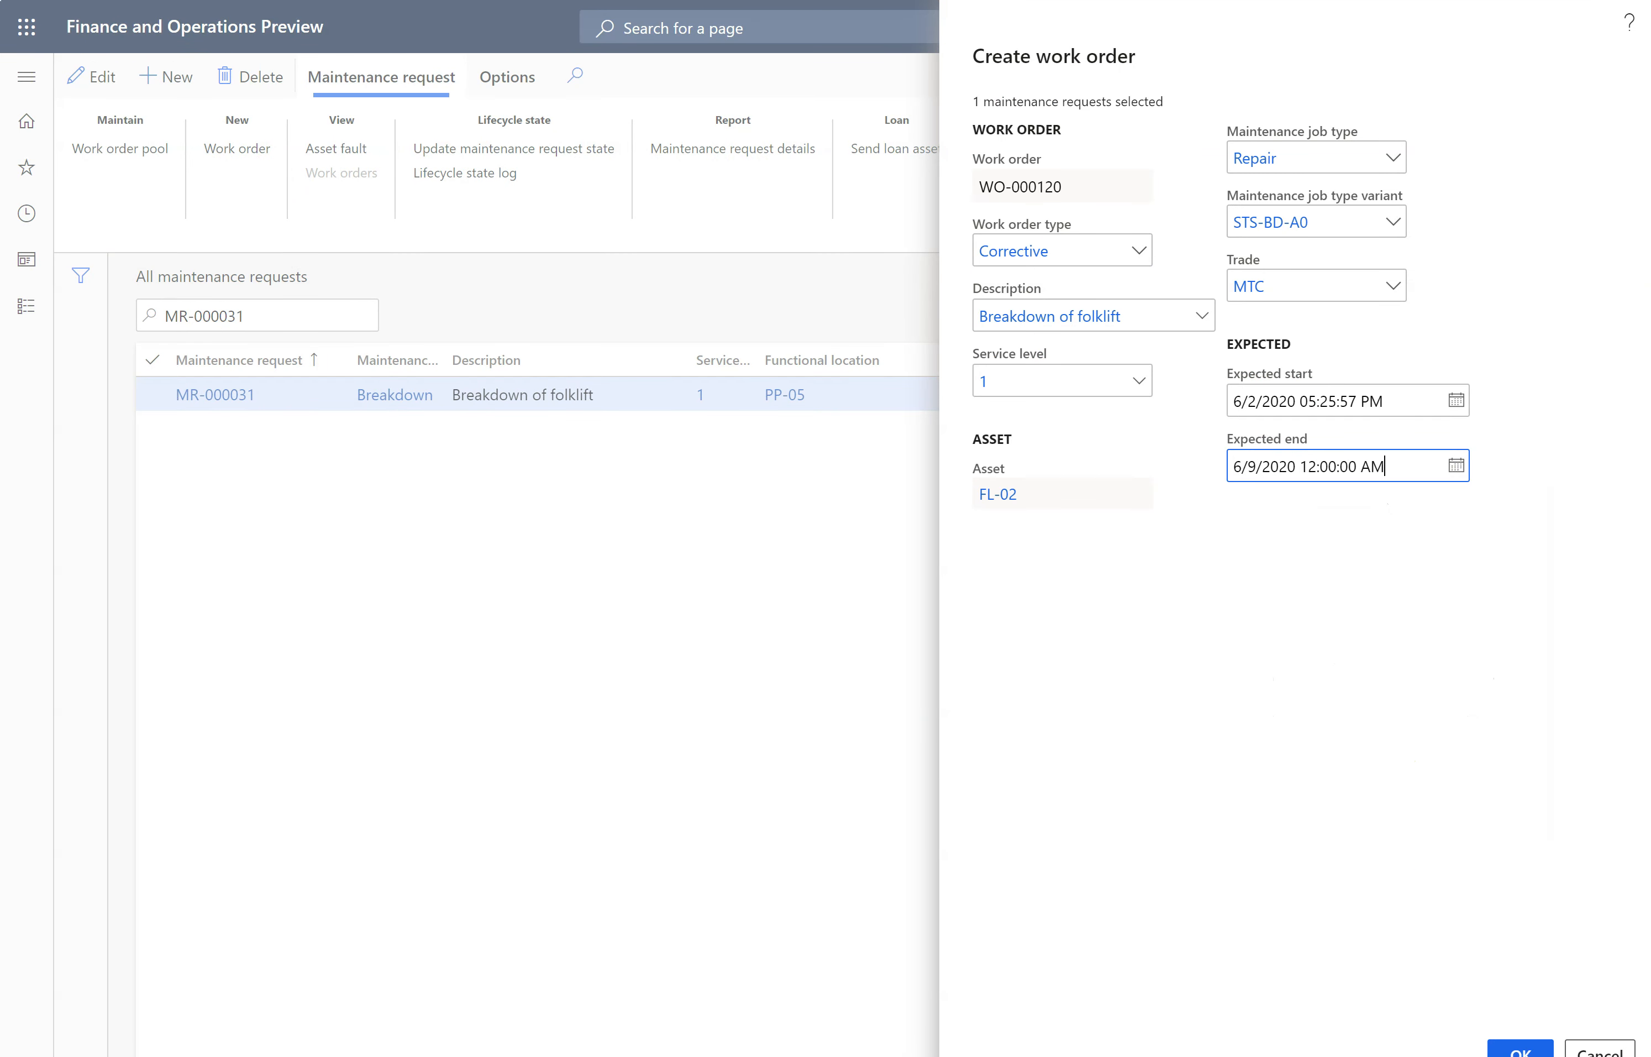
{"action": "left_click", "coordinate": [1535, 1052]}
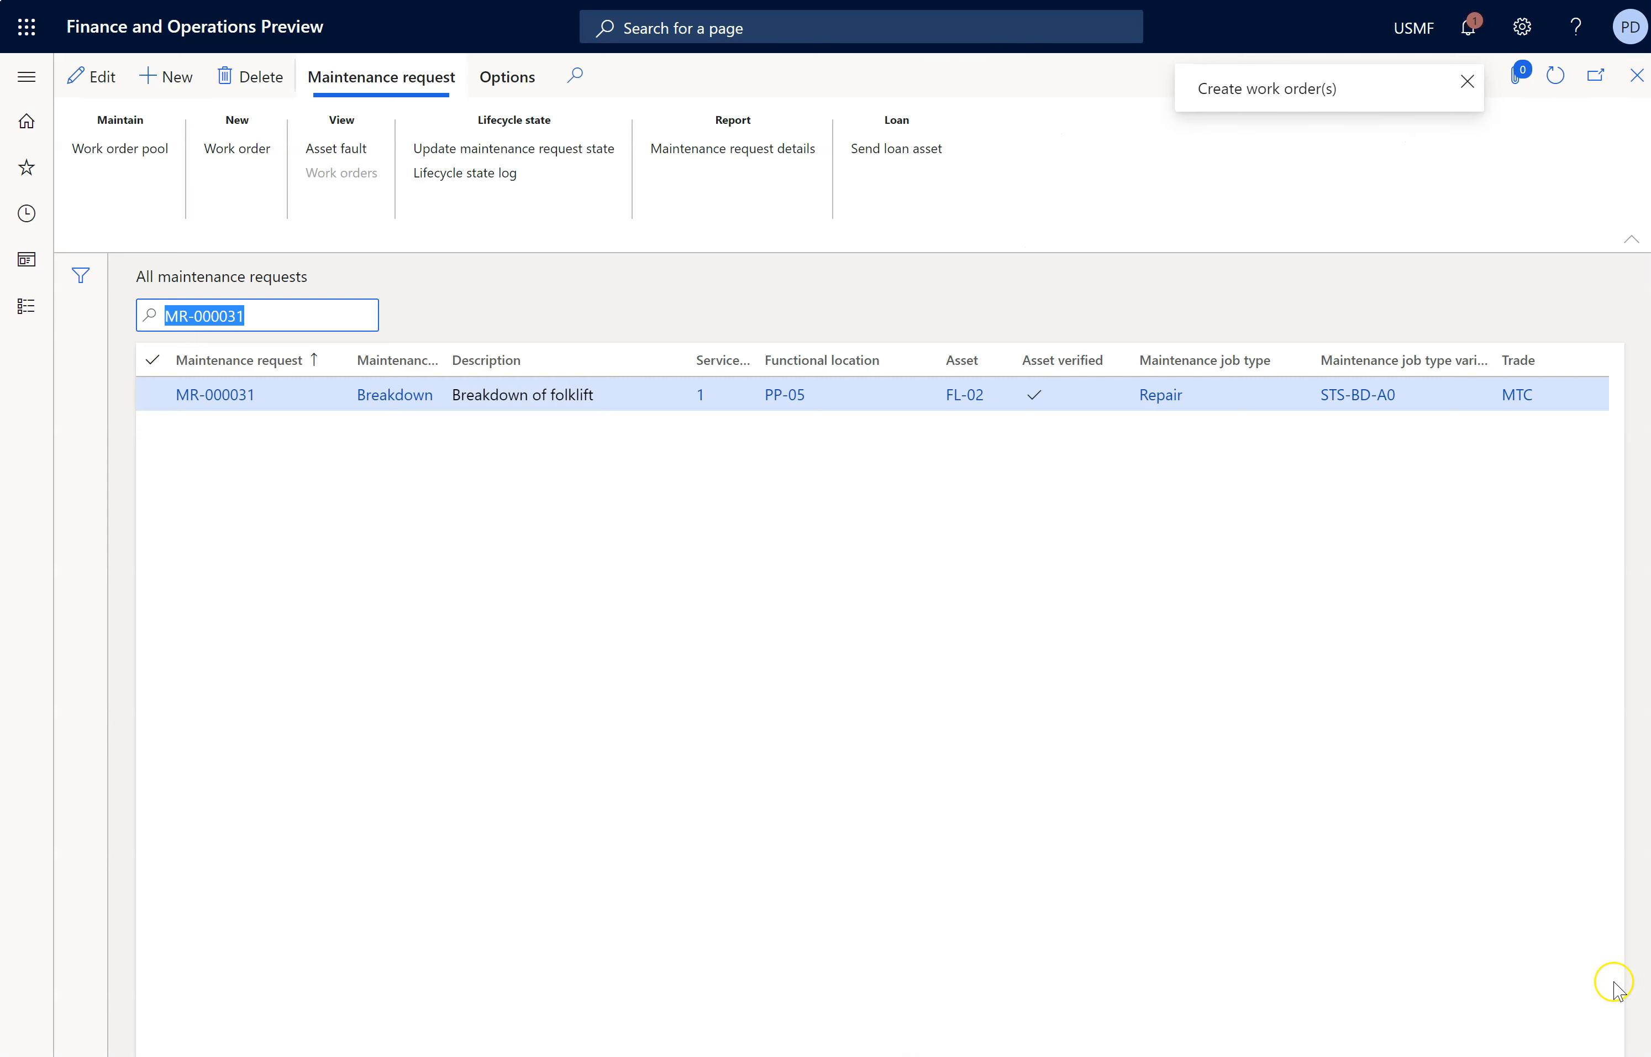
Step: Open request MR-000031, go to its linked work order and review the work order's maintenance forecast
{"action": "mouse_move", "coordinate": [486, 1052]}
{"action": "left_mouse_down"}
{"action": "mouse_move", "coordinate": [1221, 1052]}
{"action": "mouse_move", "coordinate": [486, 1052]}
{"action": "left_mouse_up"}
{"action": "left_click", "coordinate": [237, 394]}
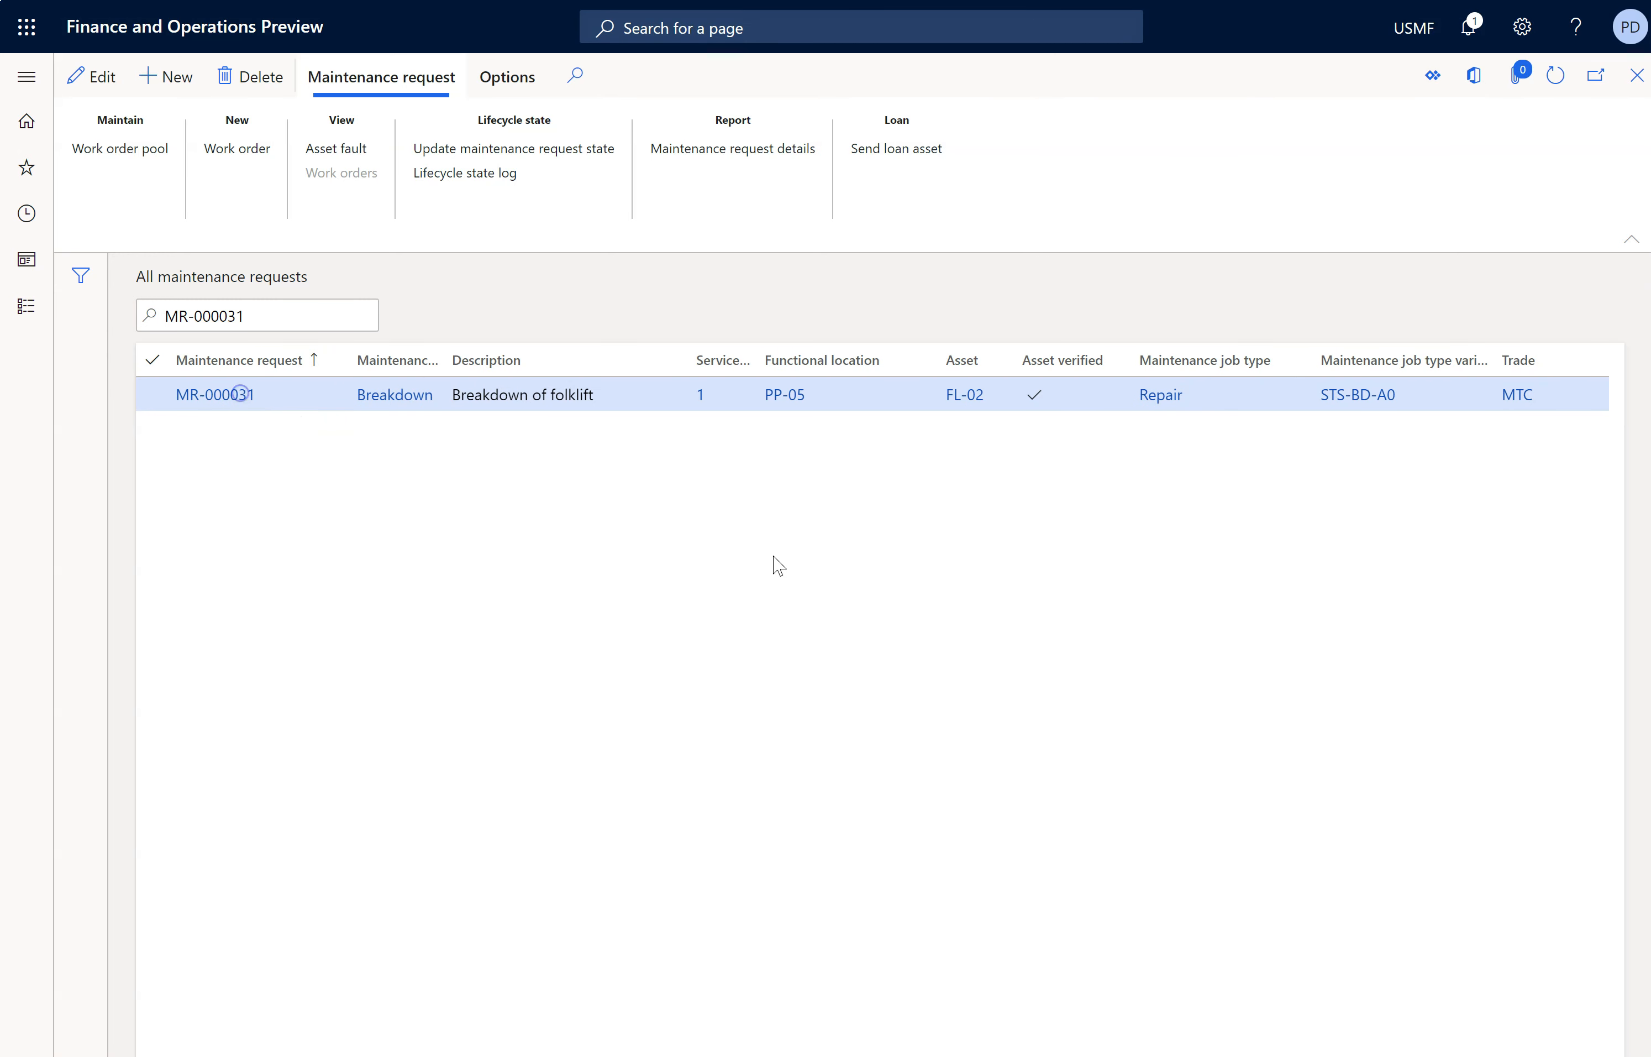
{"action": "left_click_drag", "start_coordinate": [1632, 609], "coordinate": [1639, 887]}
{"action": "left_click", "coordinate": [1110, 727]}
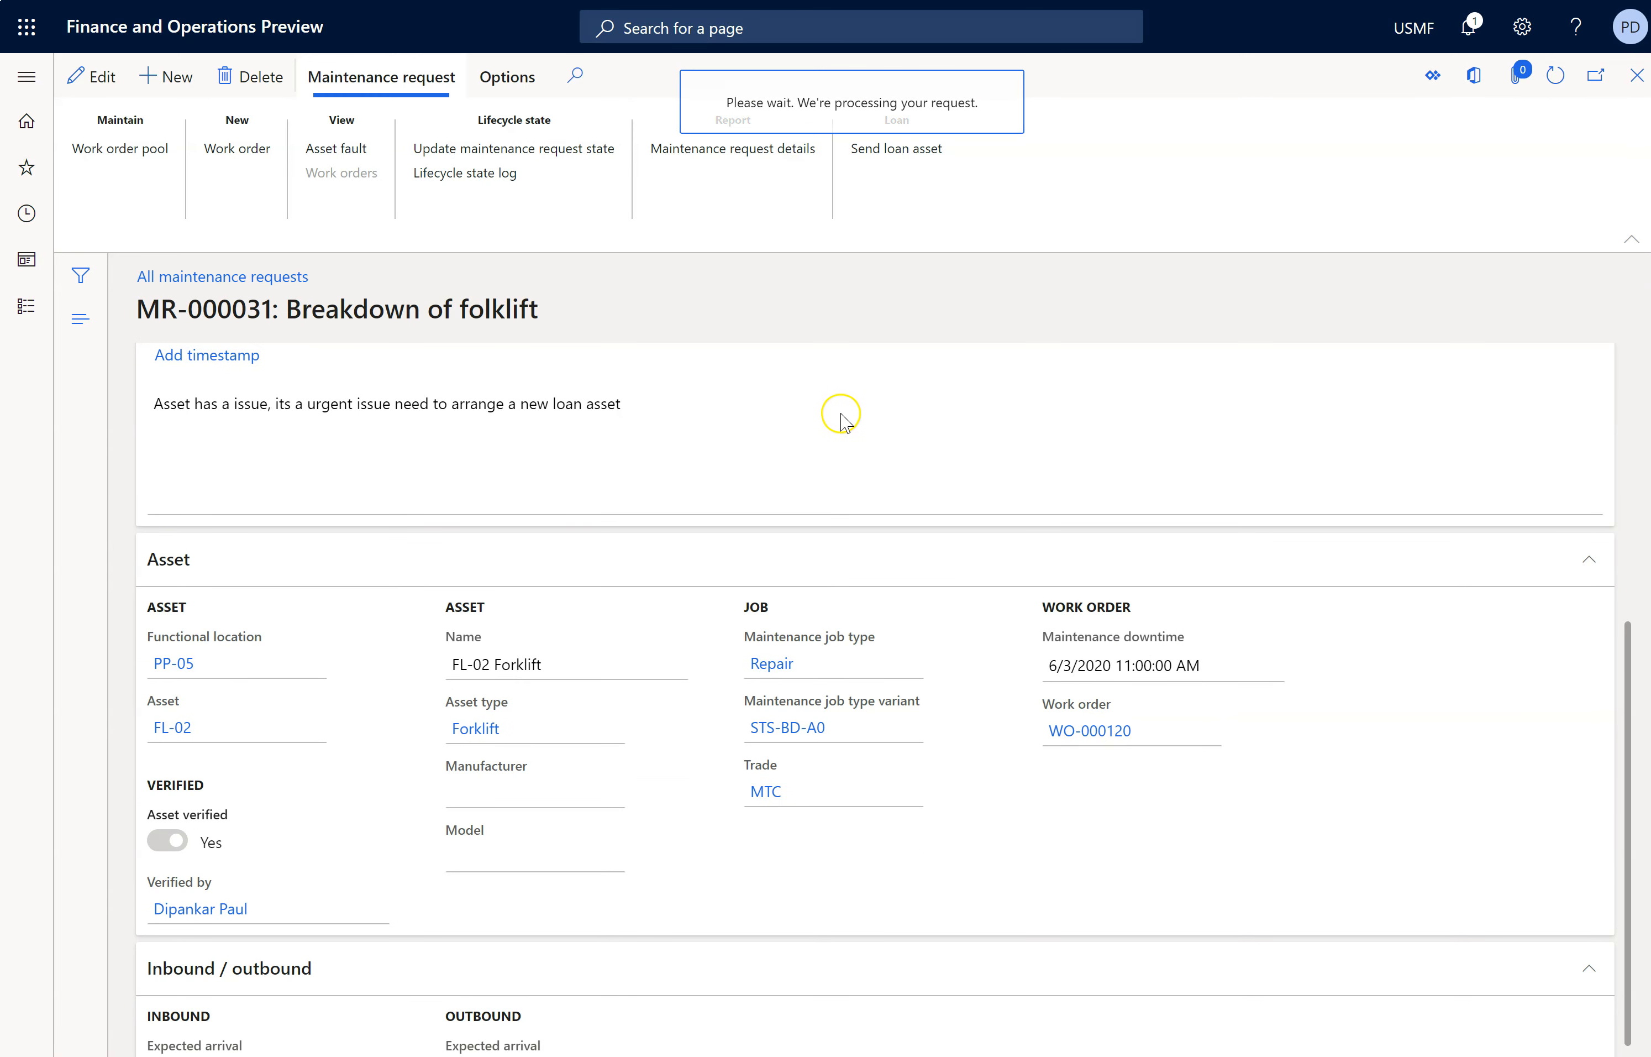
{"action": "left_click", "coordinate": [1051, 148]}
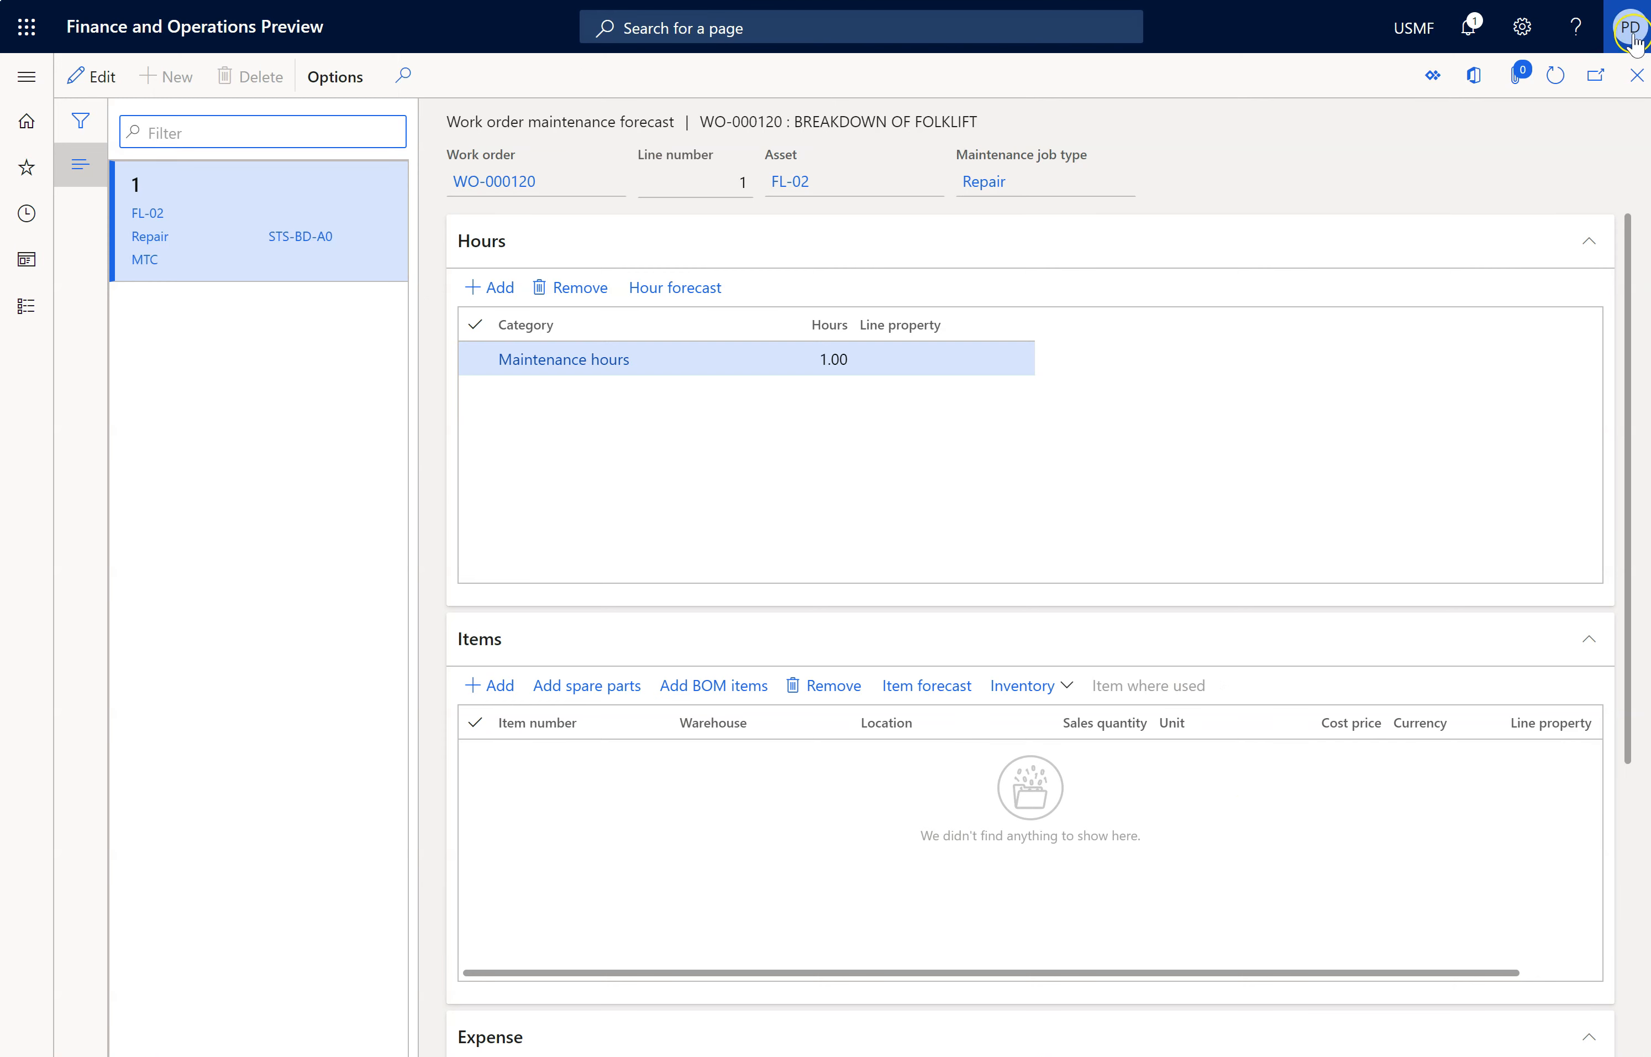
{"action": "left_click", "coordinate": [1636, 75]}
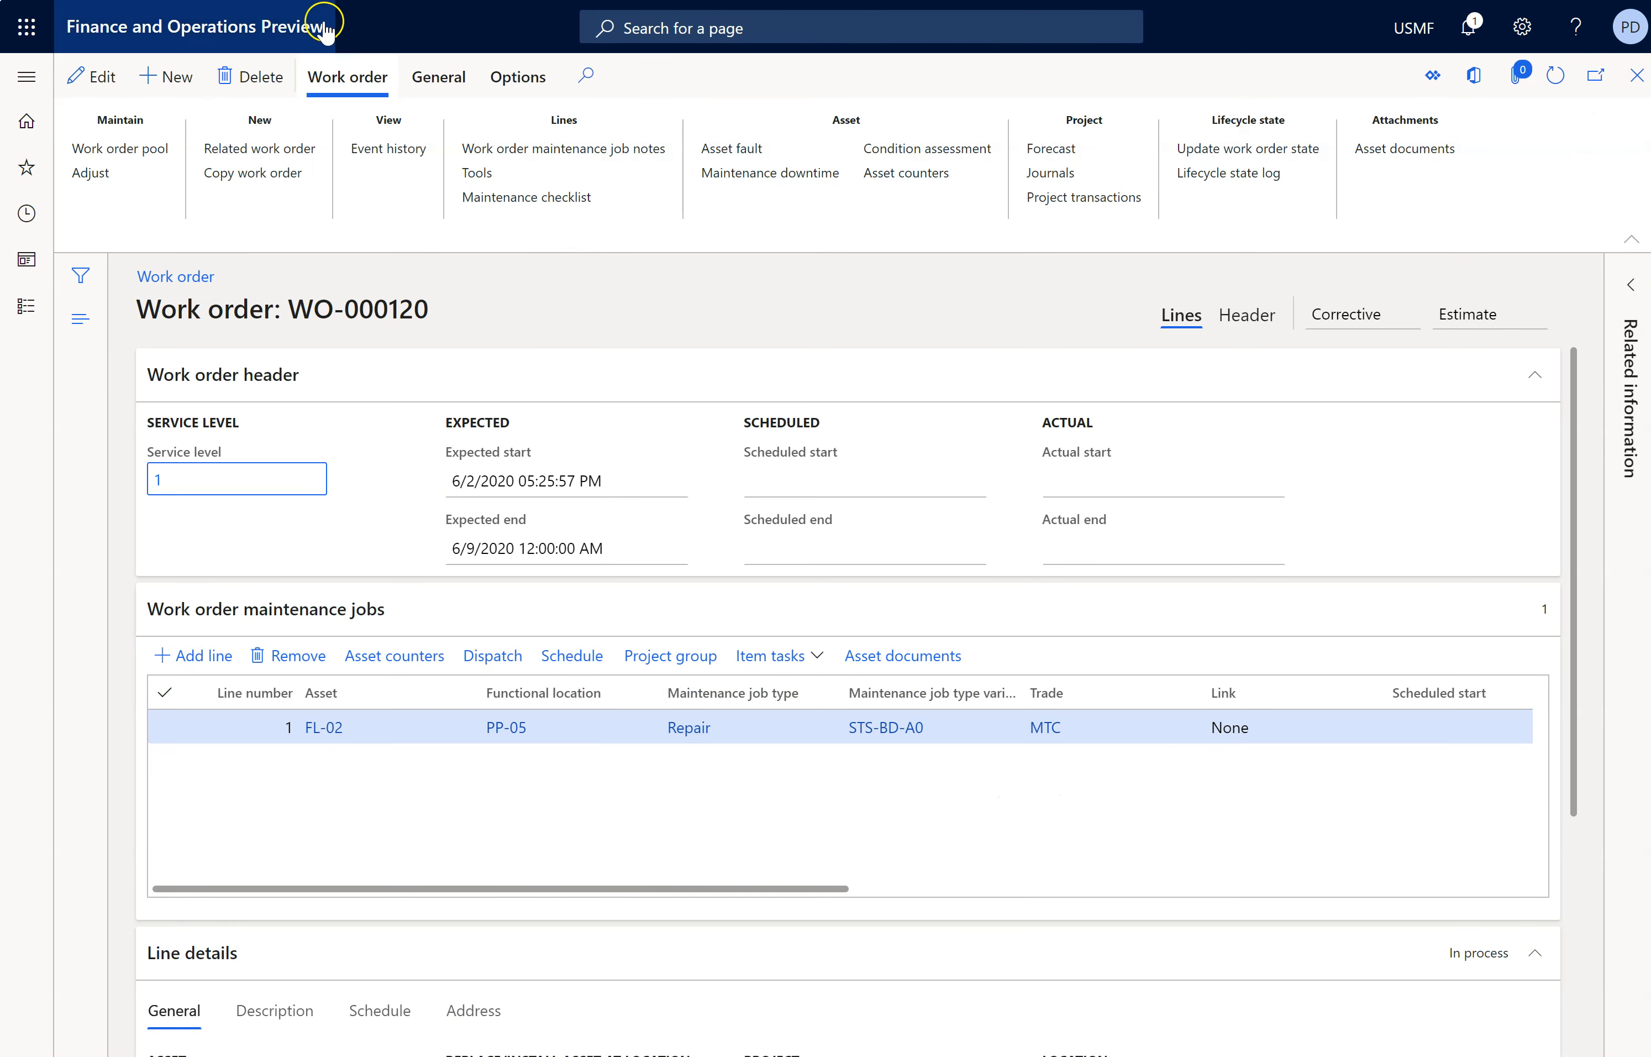
Step: Schedule the work order with finite capacity for asset, tool and worker and with Verbose set to Yes
{"action": "left_click", "coordinate": [424, 87]}
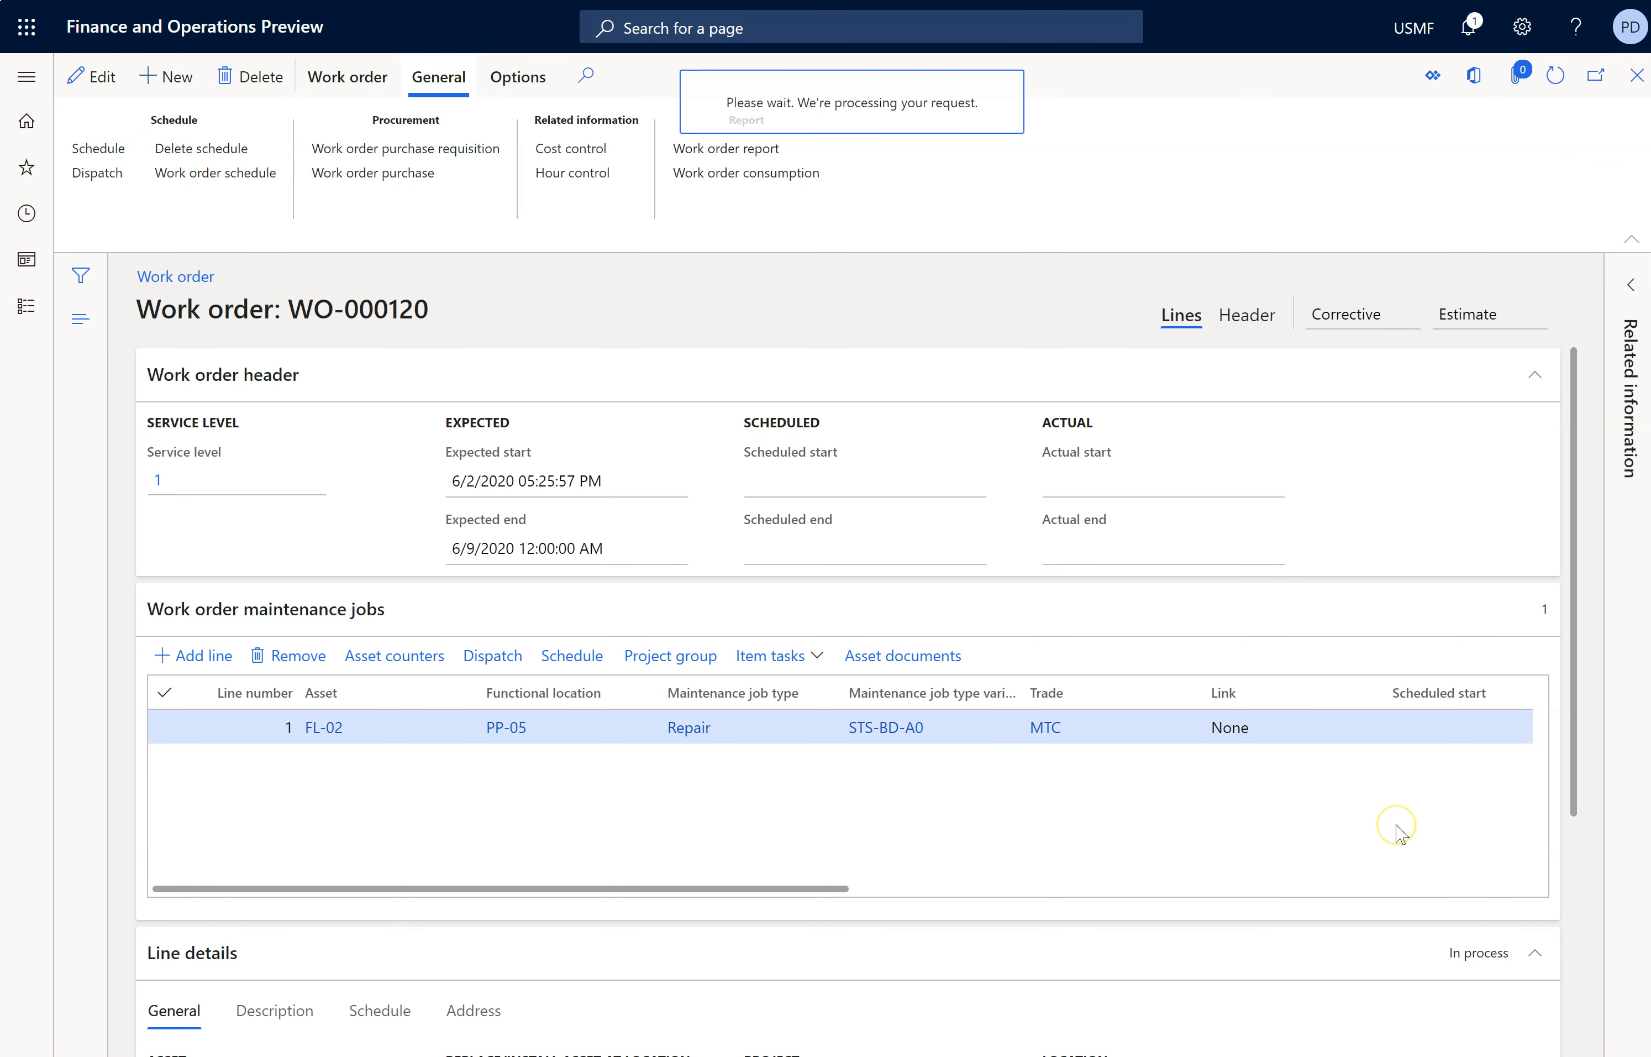
{"action": "left_click", "coordinate": [1353, 888]}
{"action": "left_click", "coordinate": [1318, 898]}
{"action": "left_click", "coordinate": [1318, 823]}
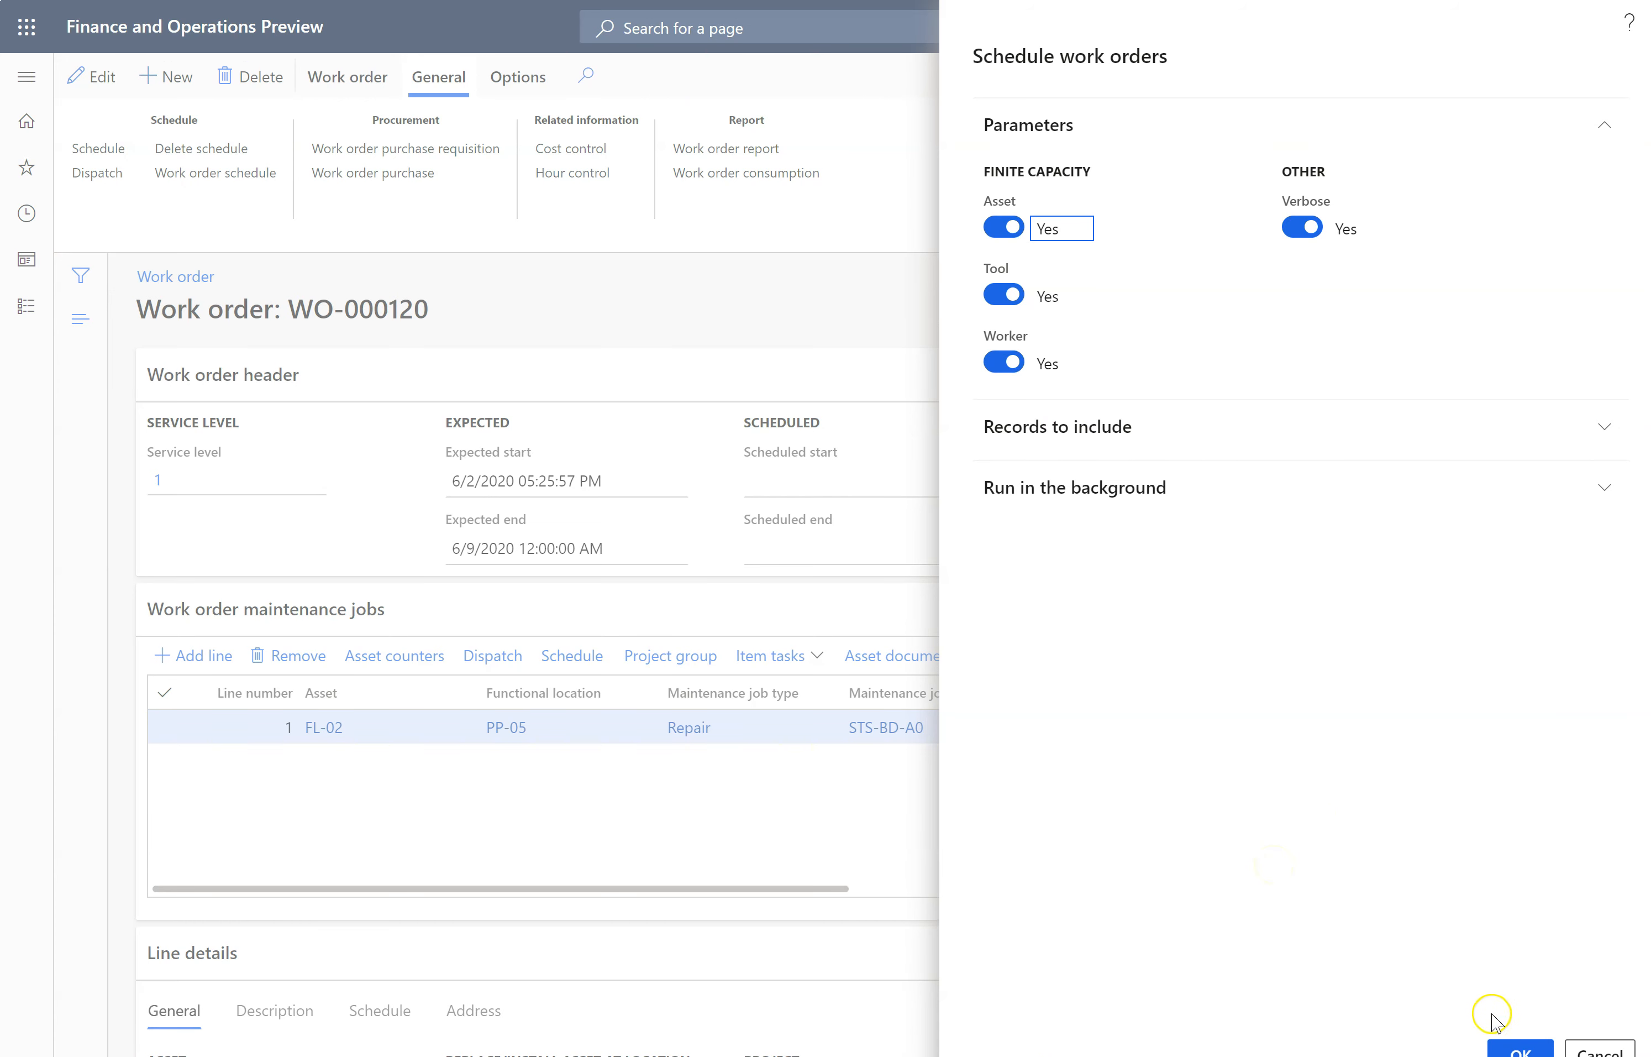
{"action": "left_click", "coordinate": [1521, 1051]}
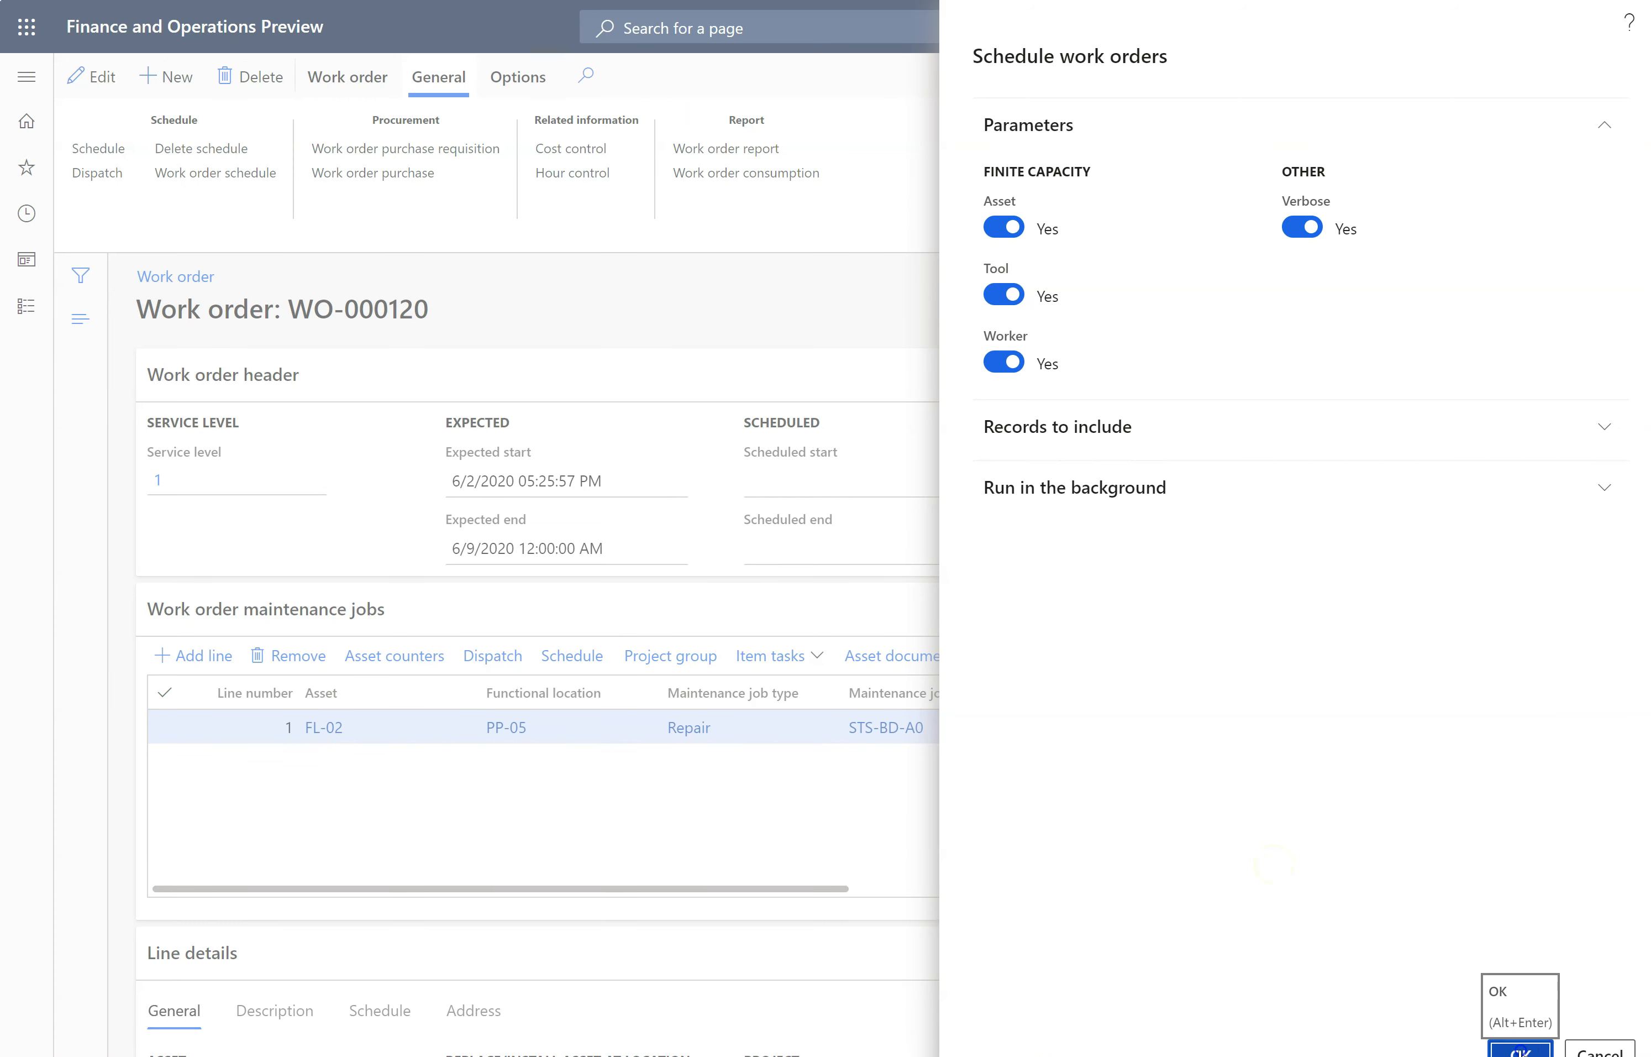
Step: Refresh the work order to check its scheduled dates, and review its work order schedule
{"action": "left_click", "coordinate": [1558, 78]}
{"action": "left_click", "coordinate": [1558, 75]}
{"action": "left_click", "coordinate": [1558, 78]}
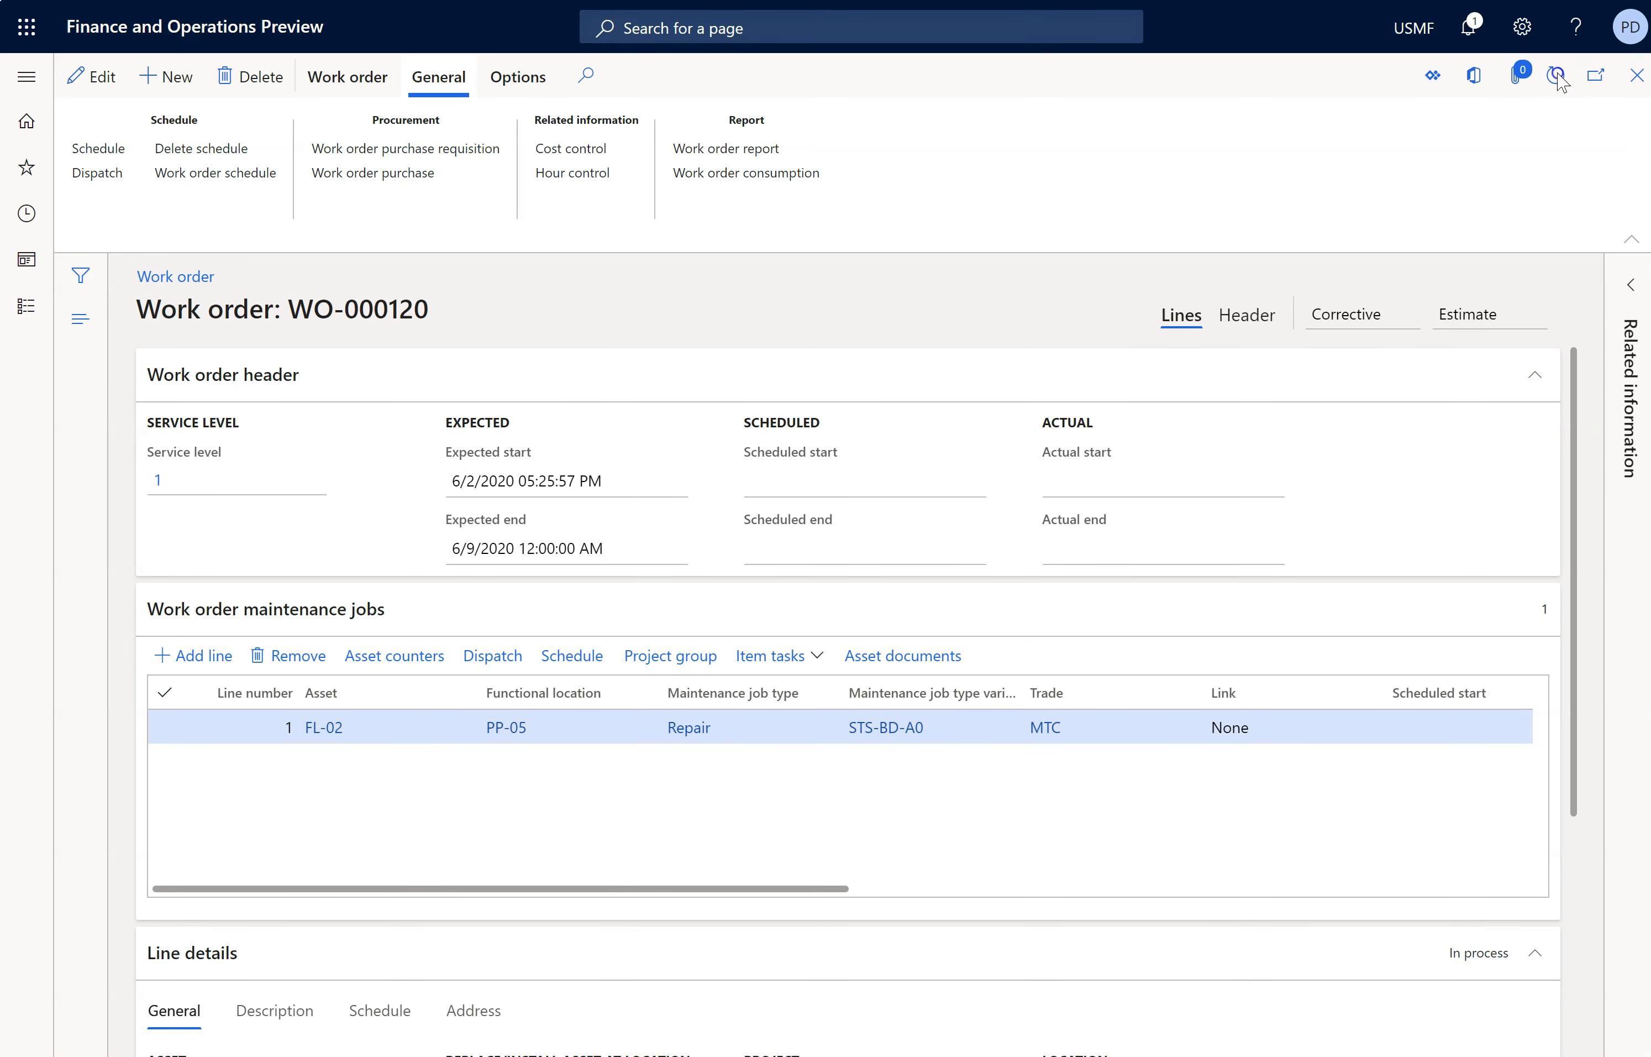
{"action": "left_click", "coordinate": [1558, 78]}
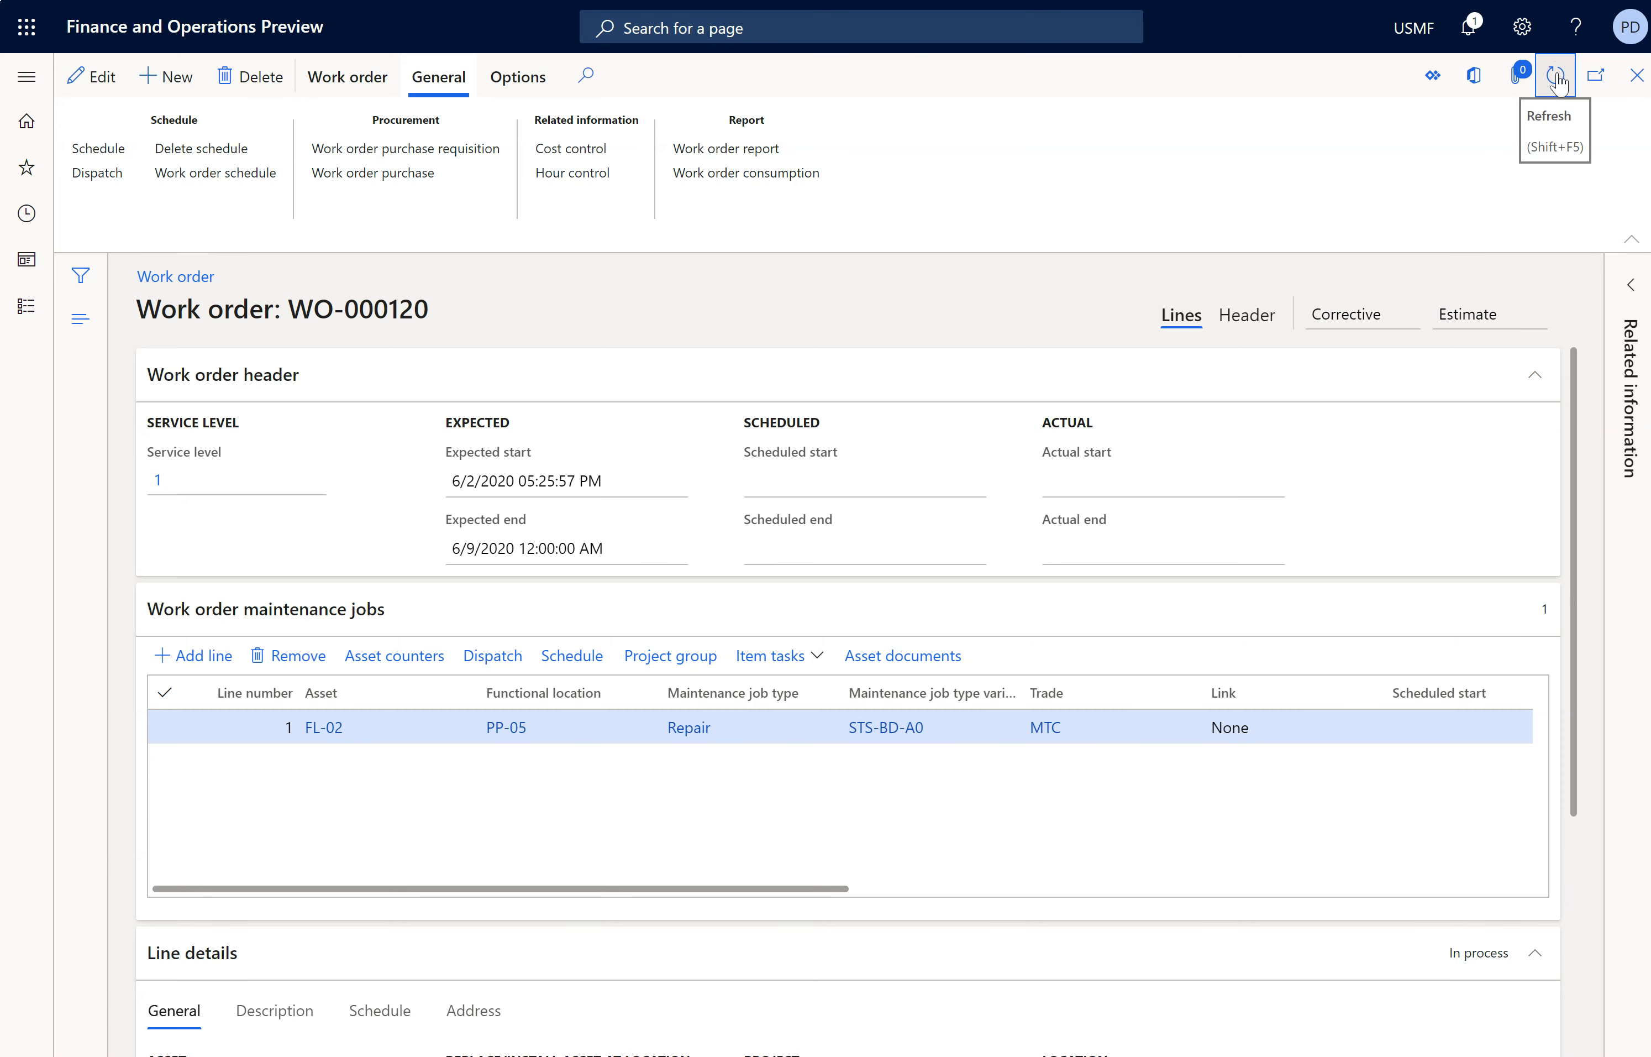
{"action": "left_click", "coordinate": [1558, 78]}
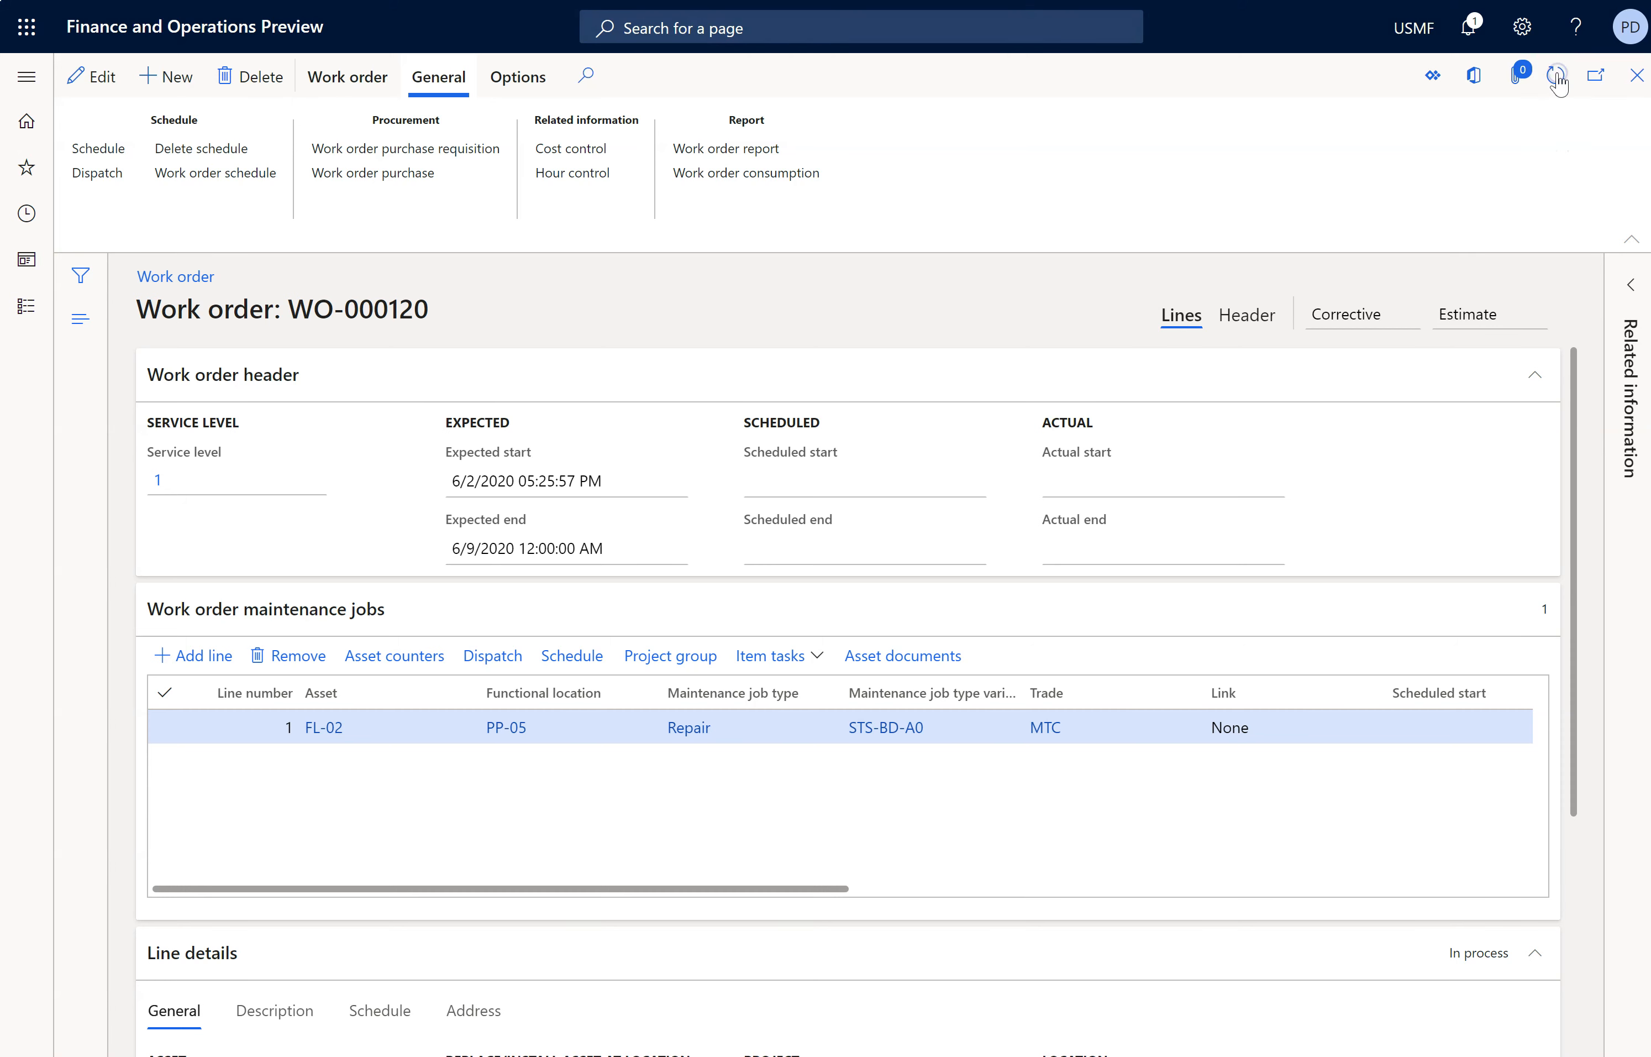
{"action": "left_click", "coordinate": [1558, 78]}
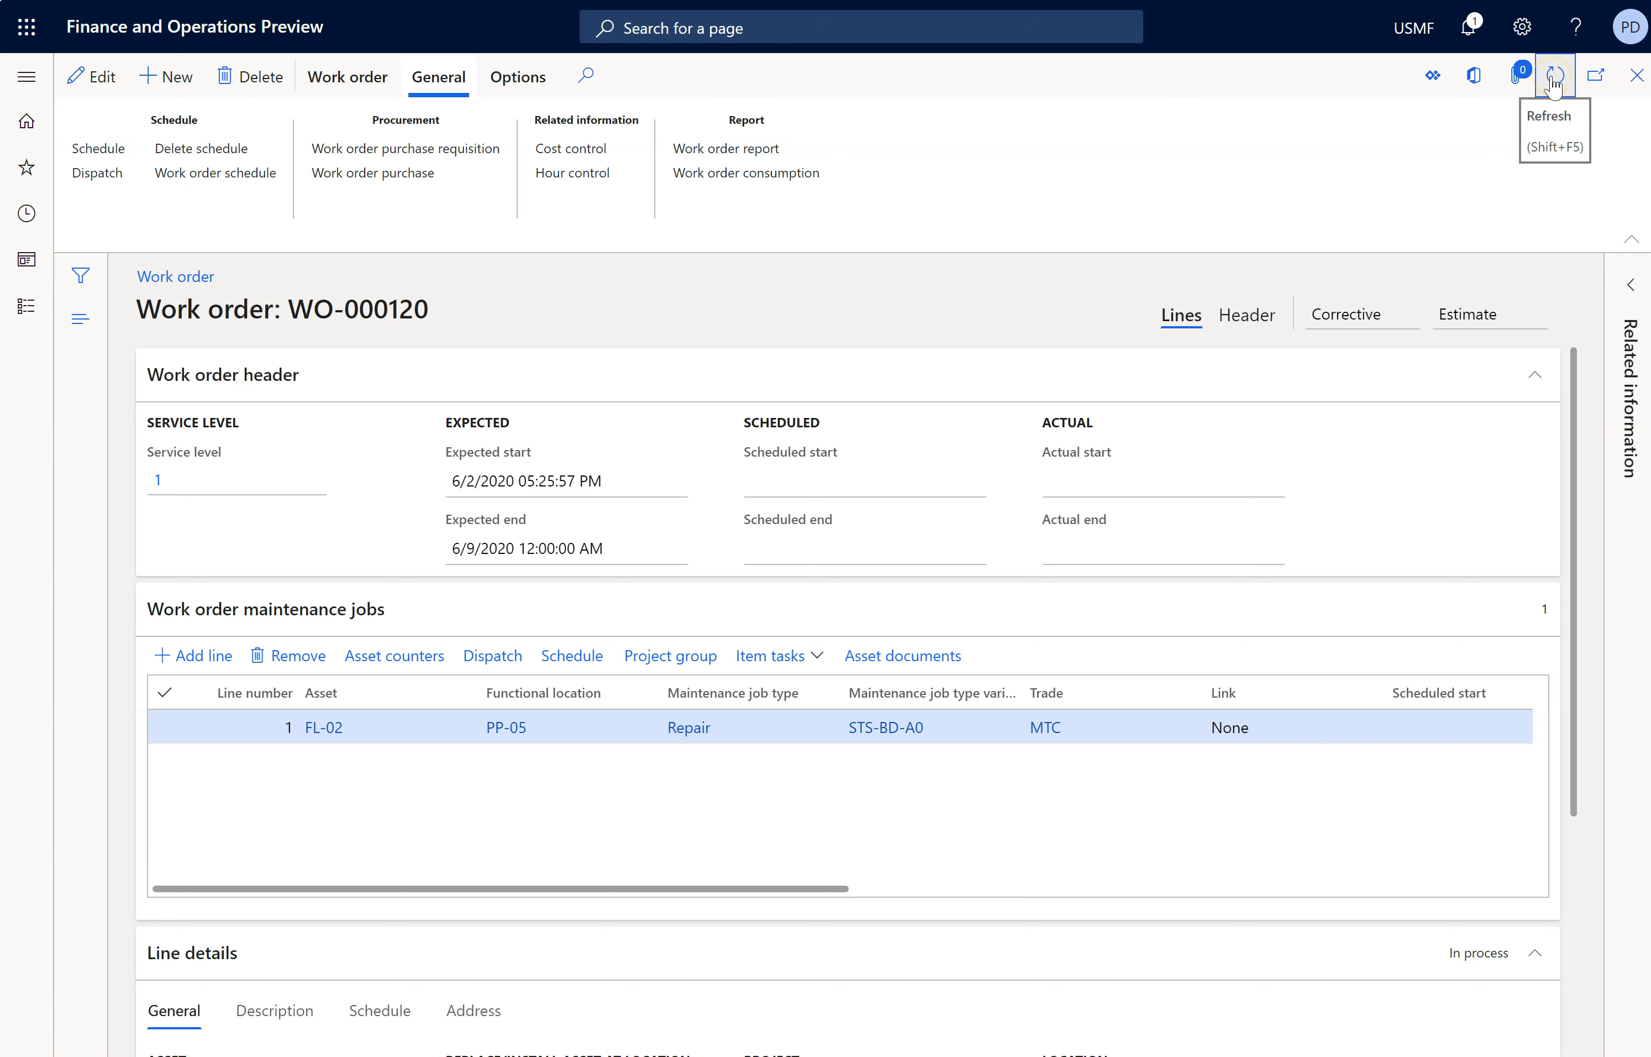
{"action": "left_click", "coordinate": [1554, 79]}
{"action": "left_click", "coordinate": [1552, 81]}
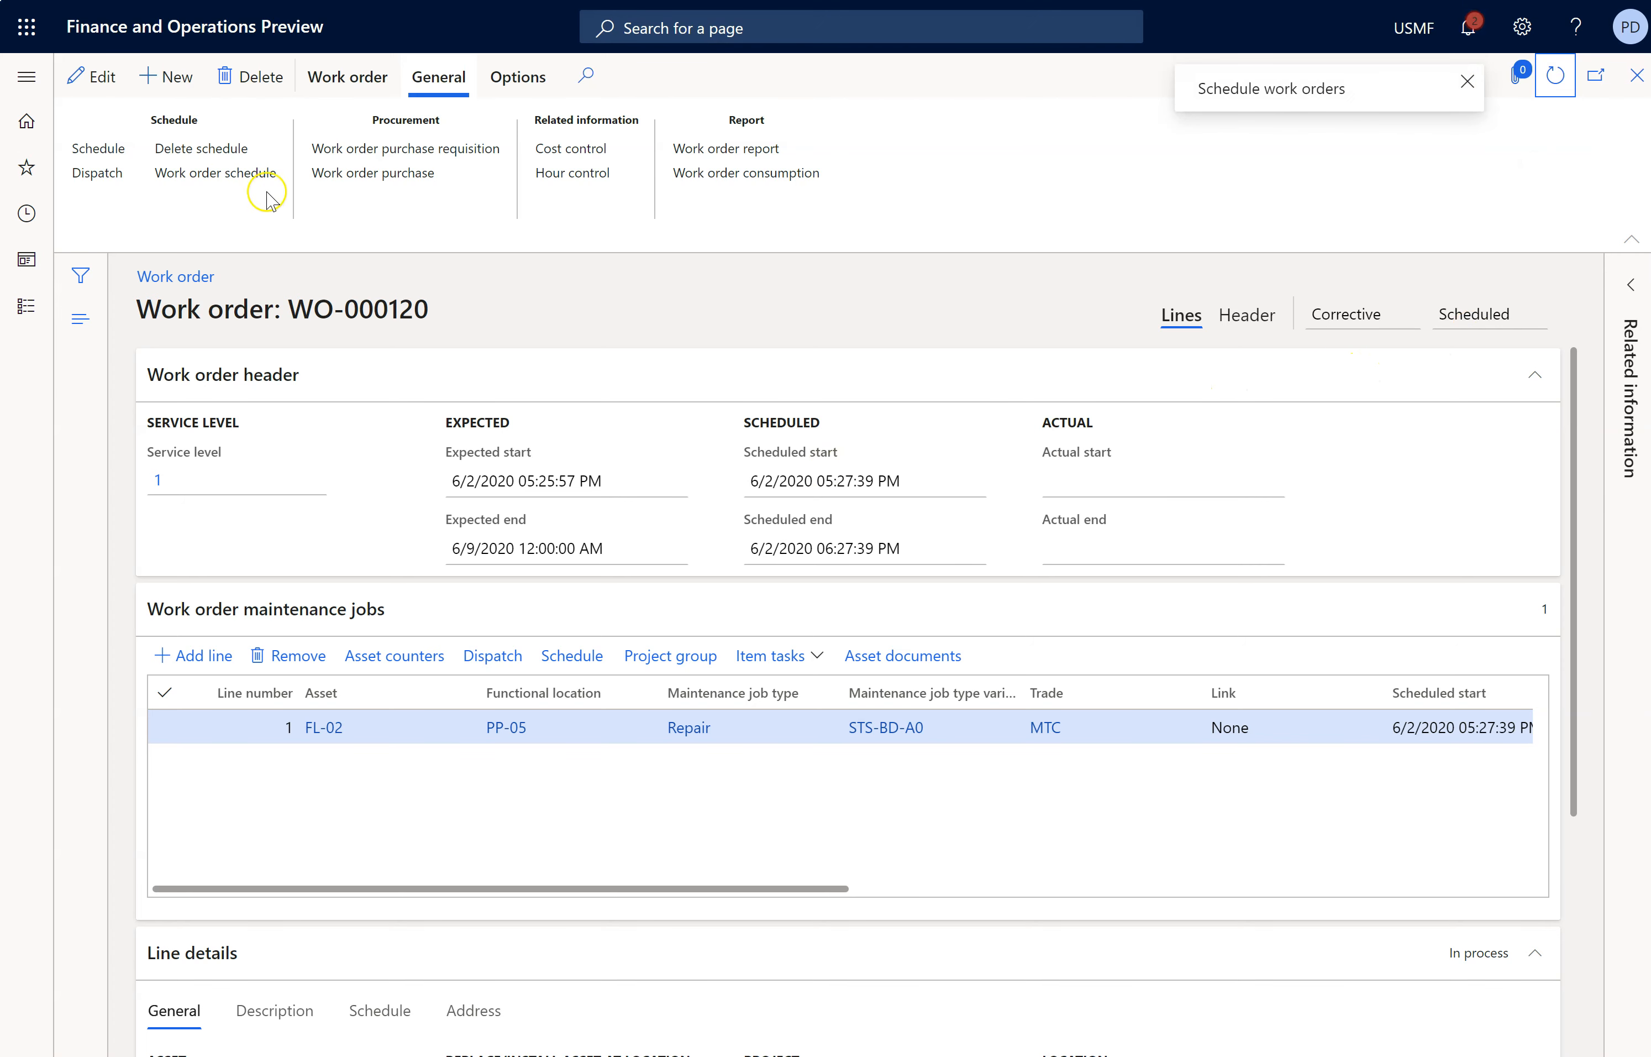
{"action": "left_click", "coordinate": [238, 173]}
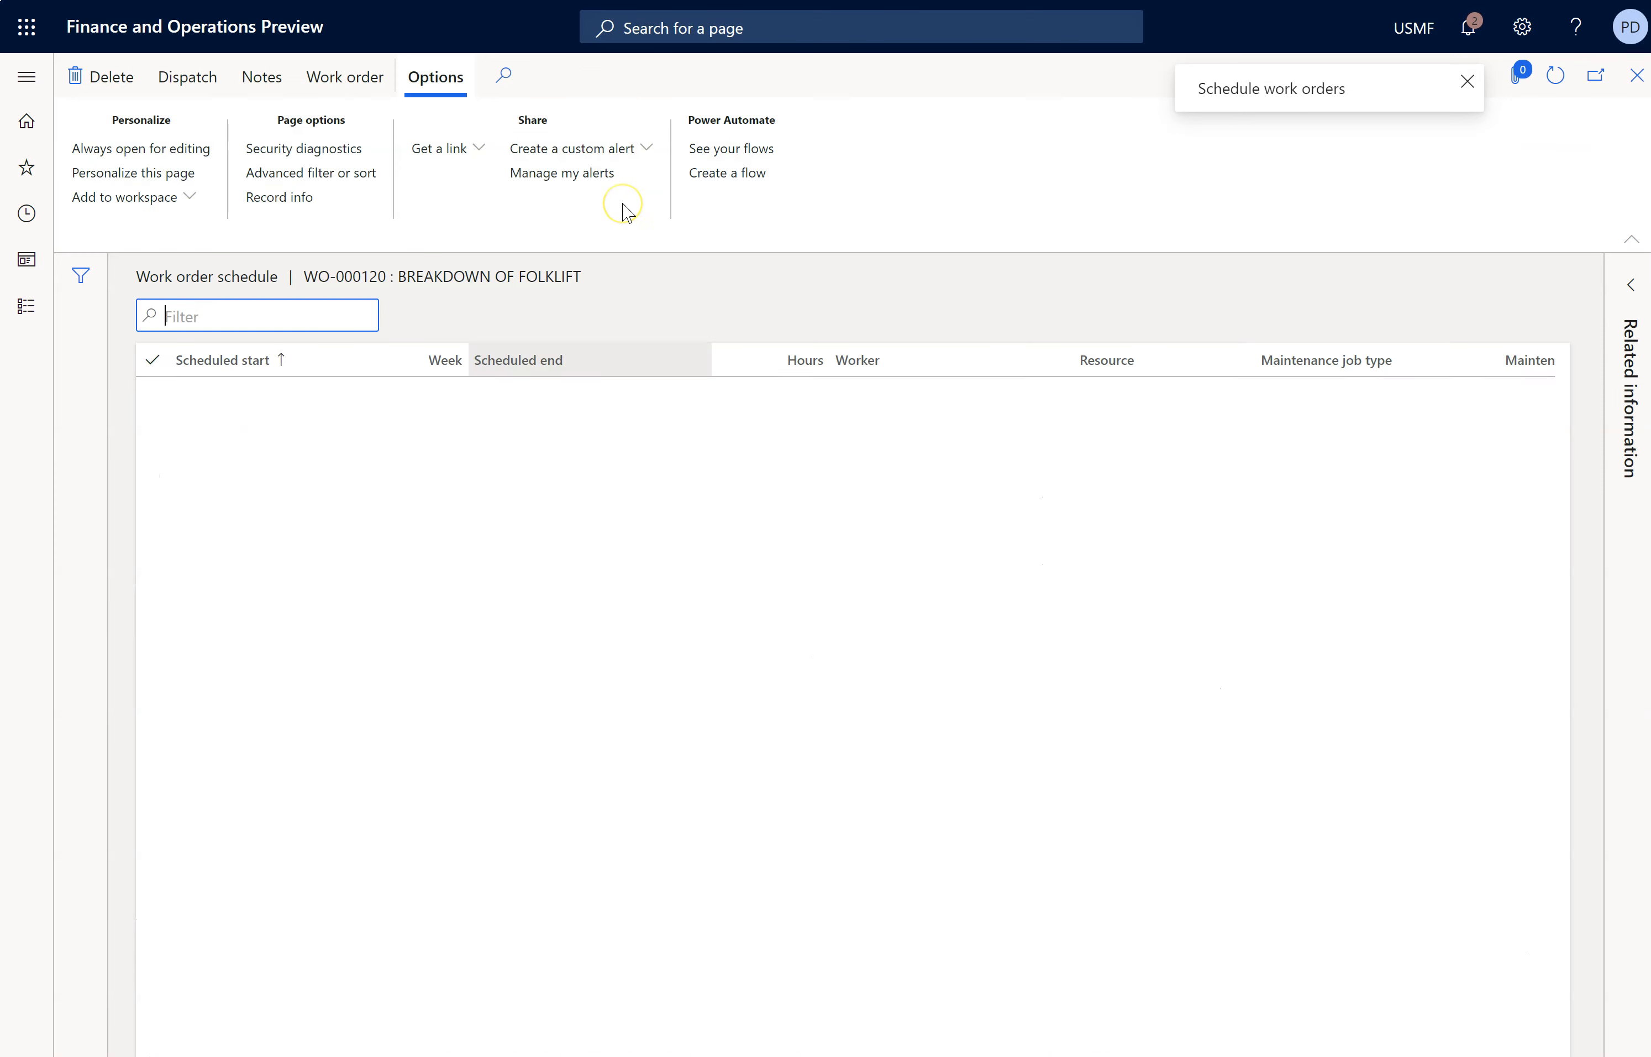
{"action": "left_click", "coordinate": [1638, 75]}
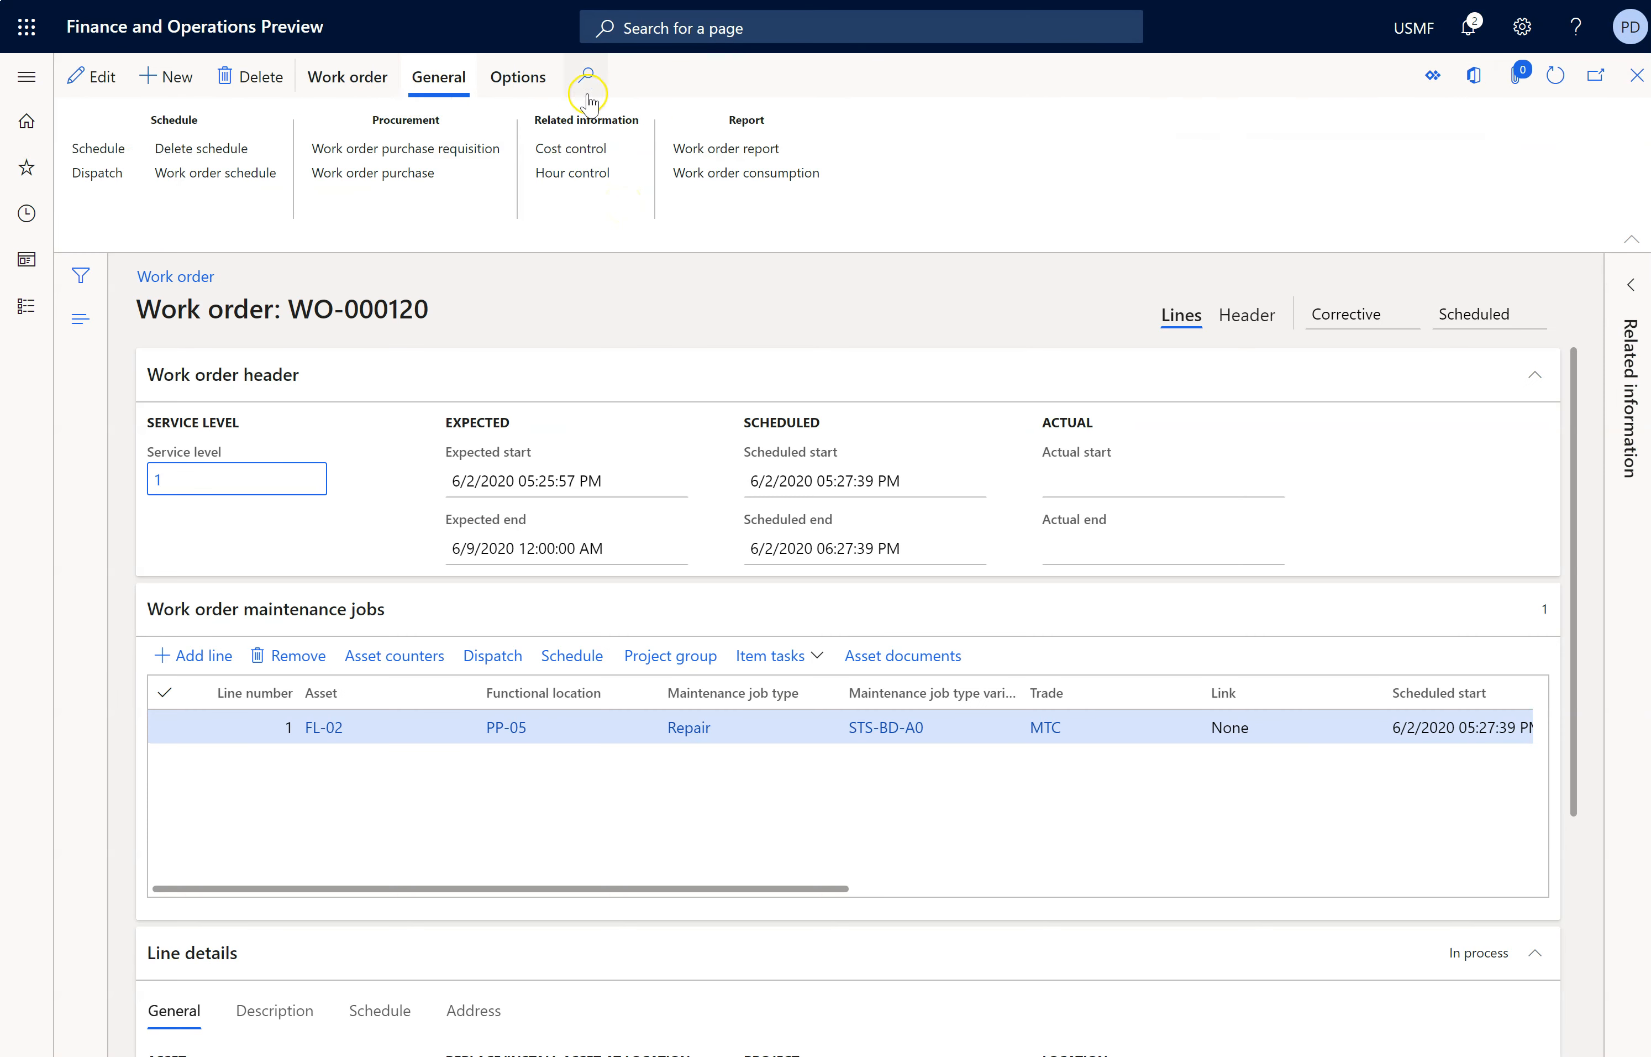
{"action": "left_click", "coordinate": [372, 94]}
{"action": "left_click", "coordinate": [1213, 149]}
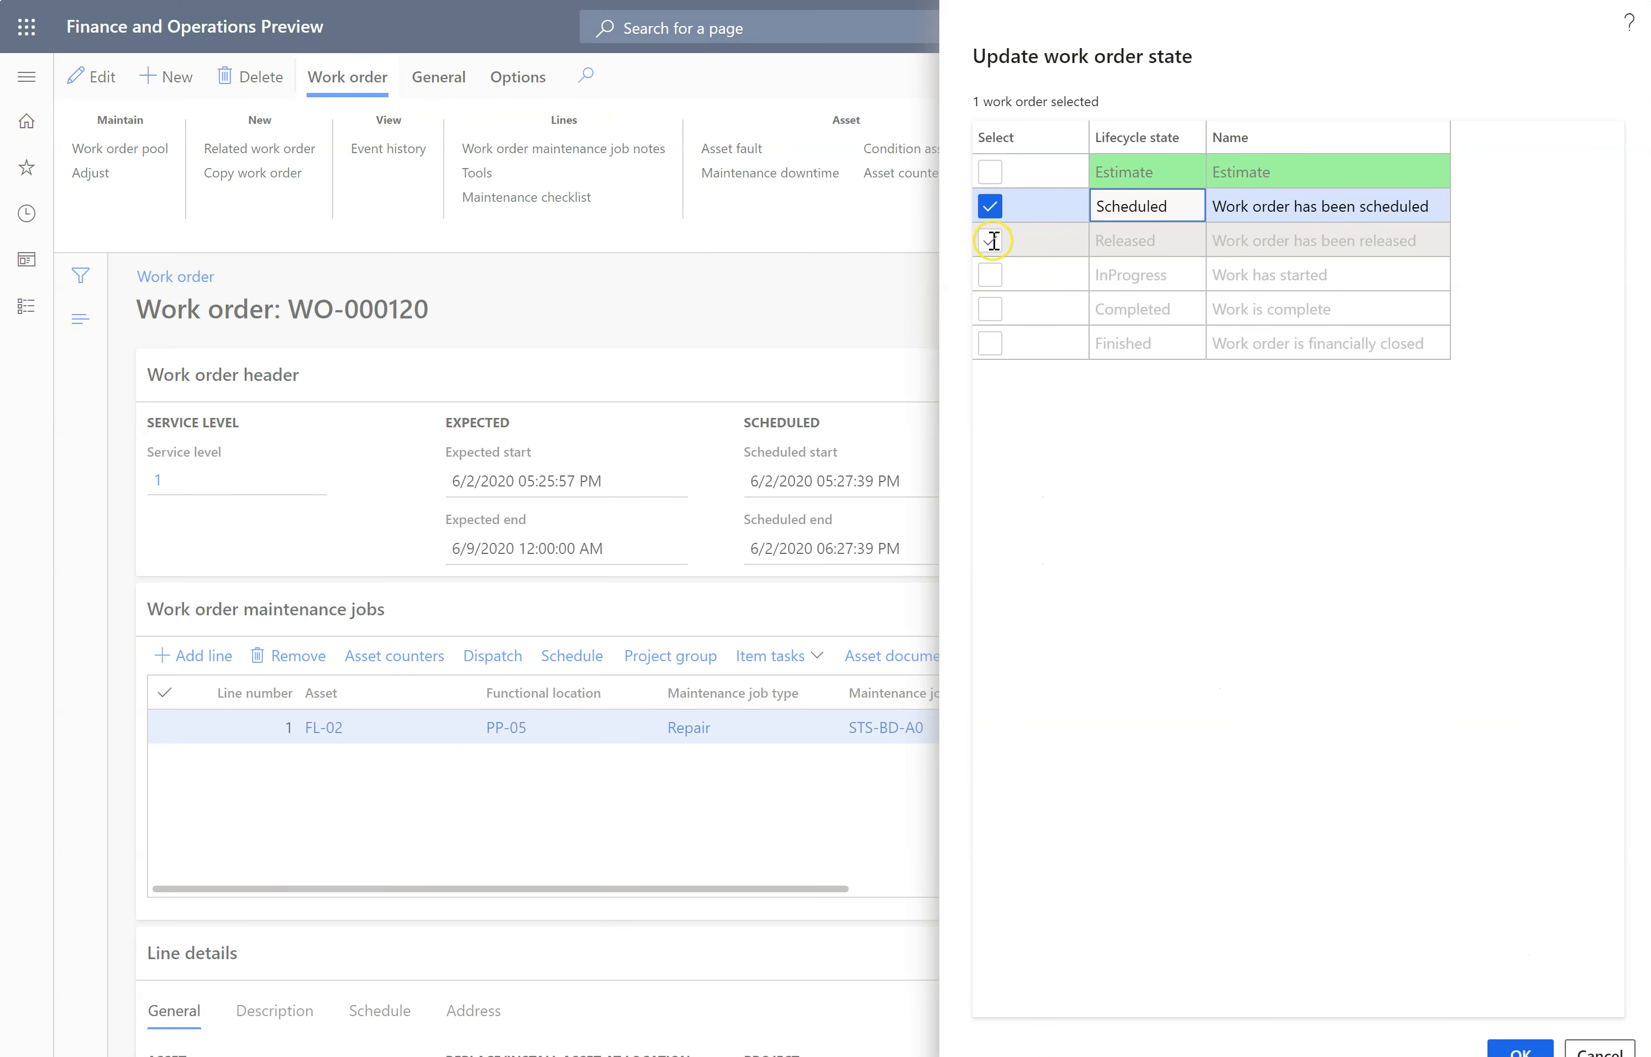
{"action": "left_click", "coordinate": [994, 240]}
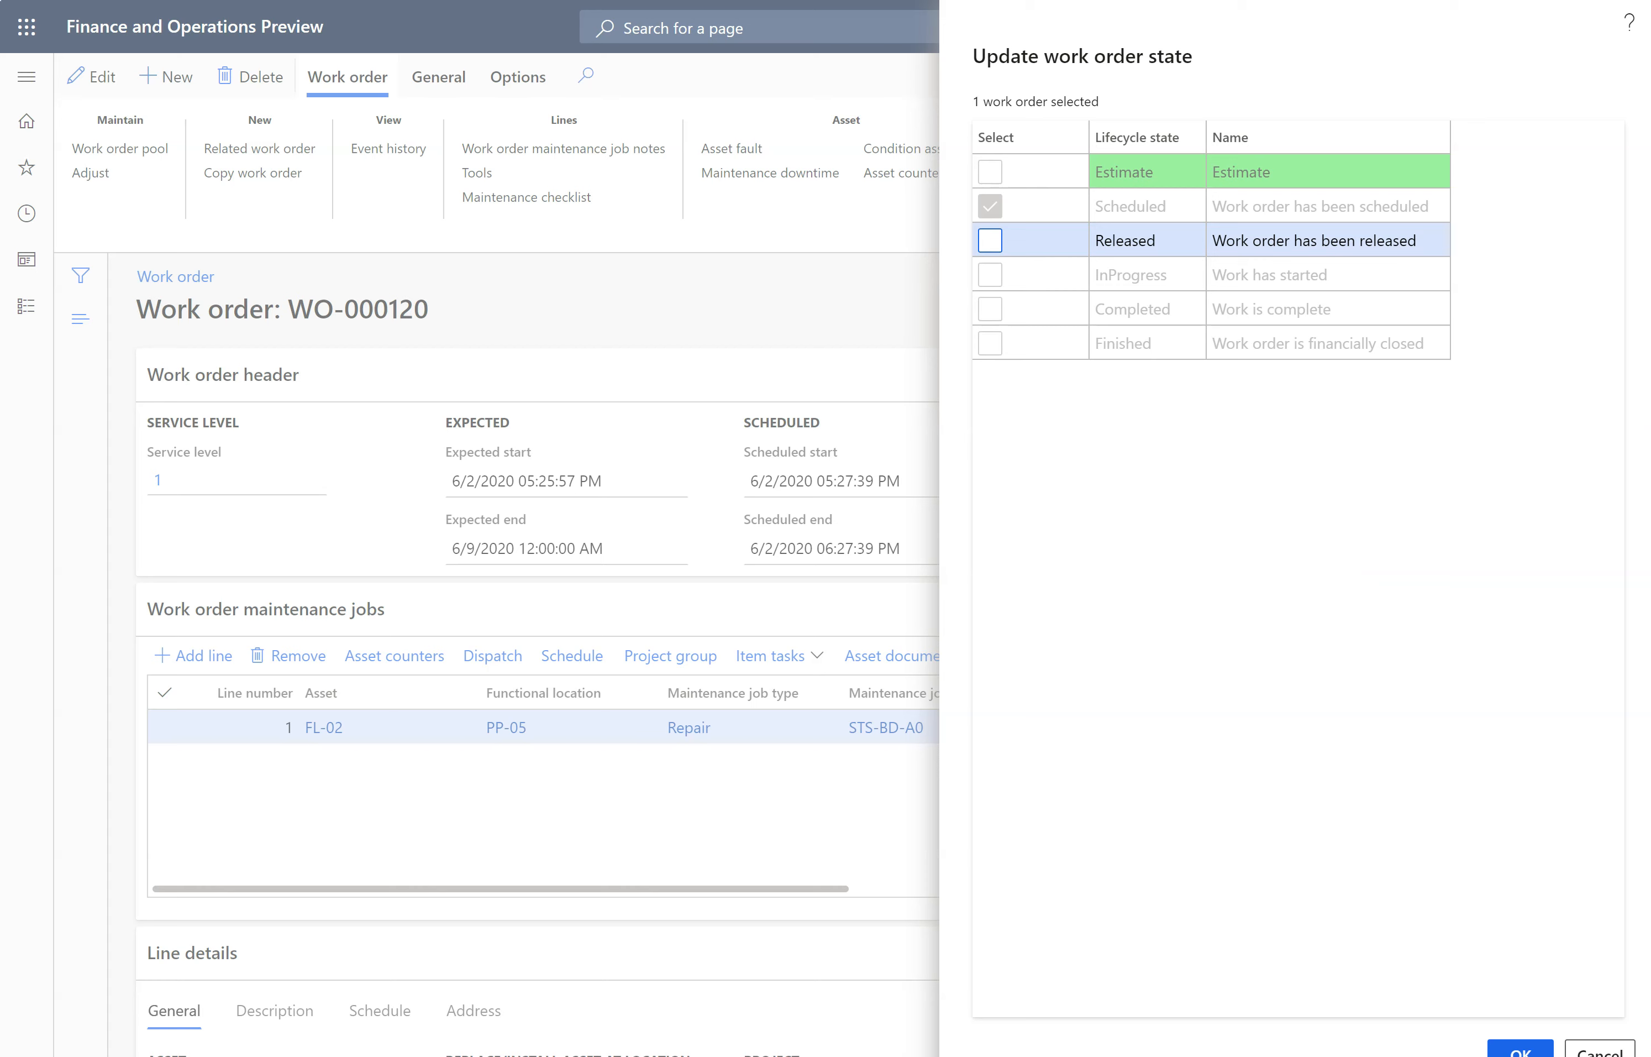
{"action": "left_click", "coordinate": [1600, 1049]}
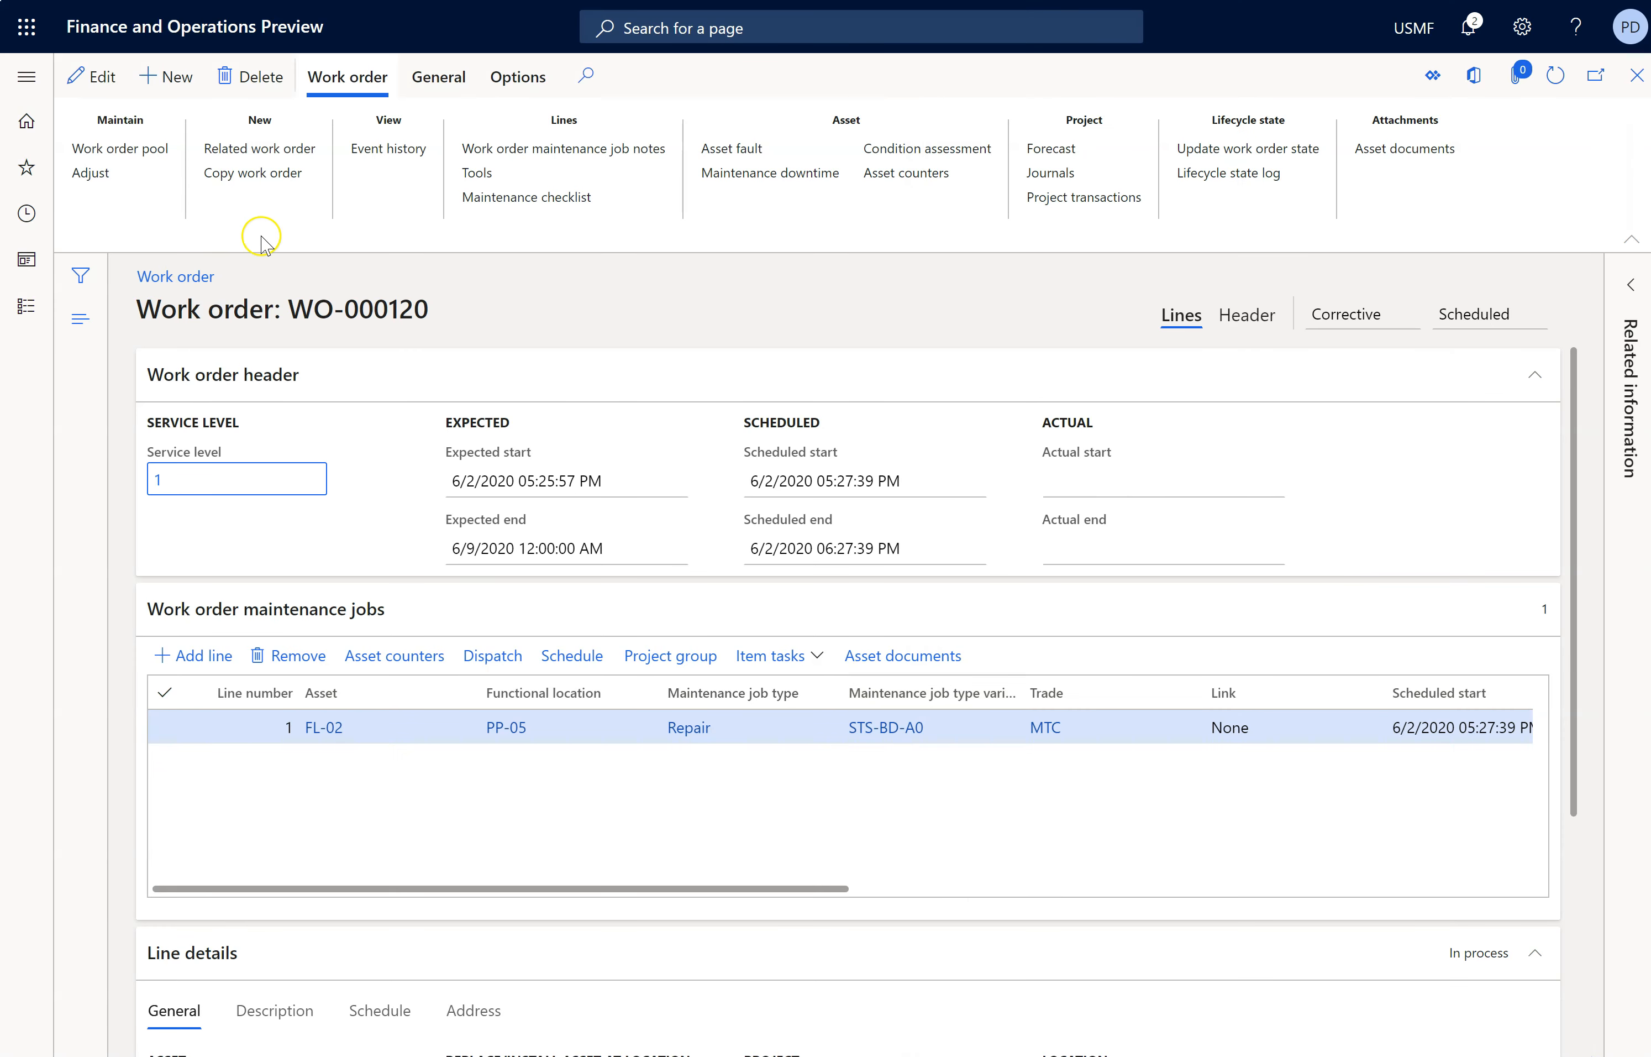
Step: Dispatch the work order to the first worker in the list with 1.00 schedule hours
{"action": "left_click", "coordinate": [444, 74]}
{"action": "left_click", "coordinate": [113, 182]}
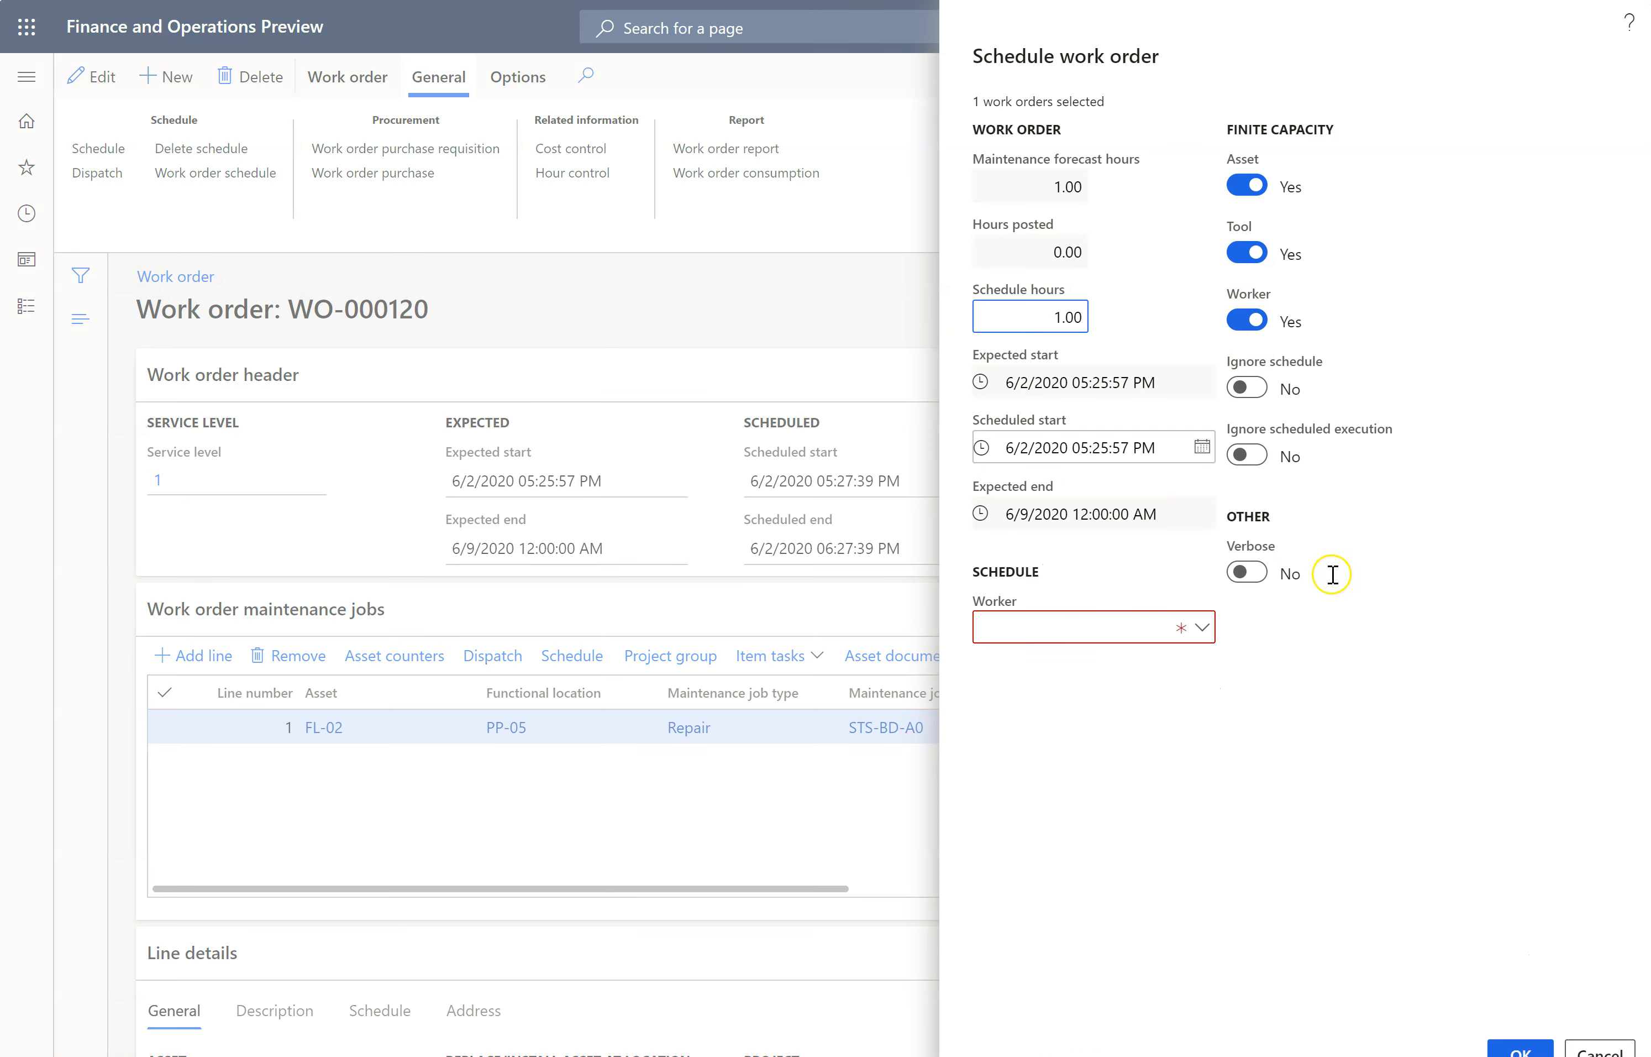
{"action": "left_click", "coordinate": [1214, 623]}
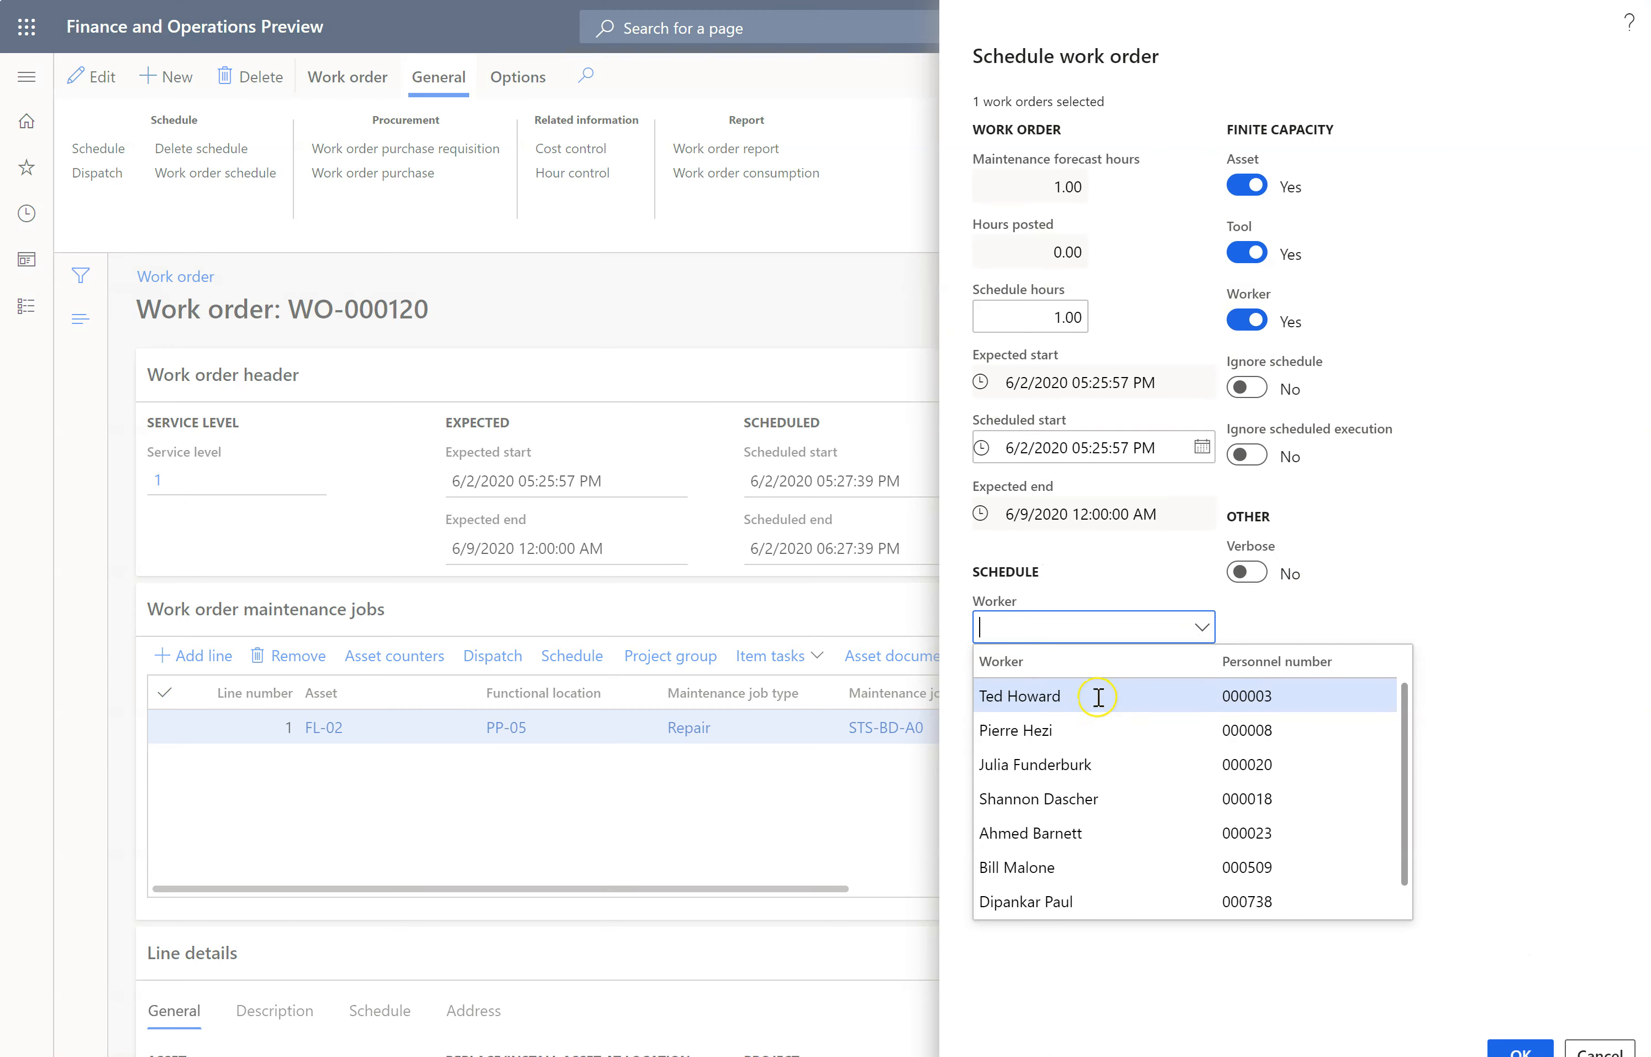
{"action": "left_click", "coordinate": [1097, 690]}
{"action": "left_click", "coordinate": [1530, 1049]}
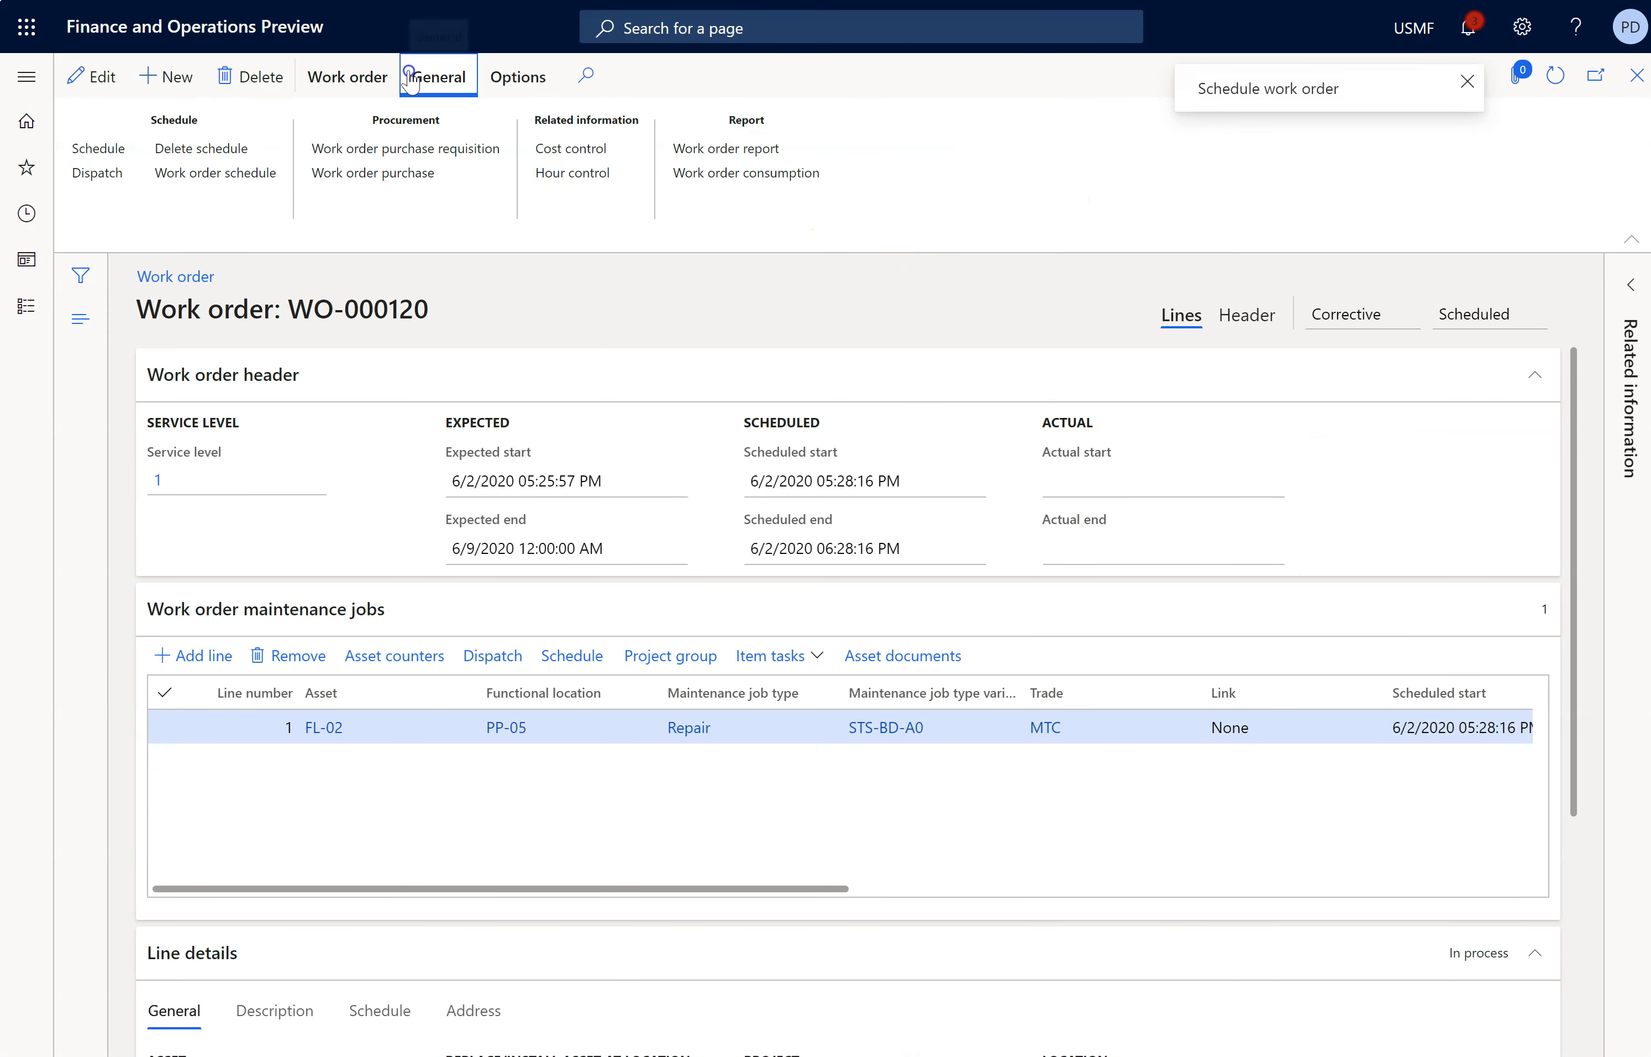
Step: Update the work order's lifecycle state to InProgress with 6/2/2020 05:28:16 PM as the actual start, and refresh it
{"action": "left_click", "coordinate": [356, 75]}
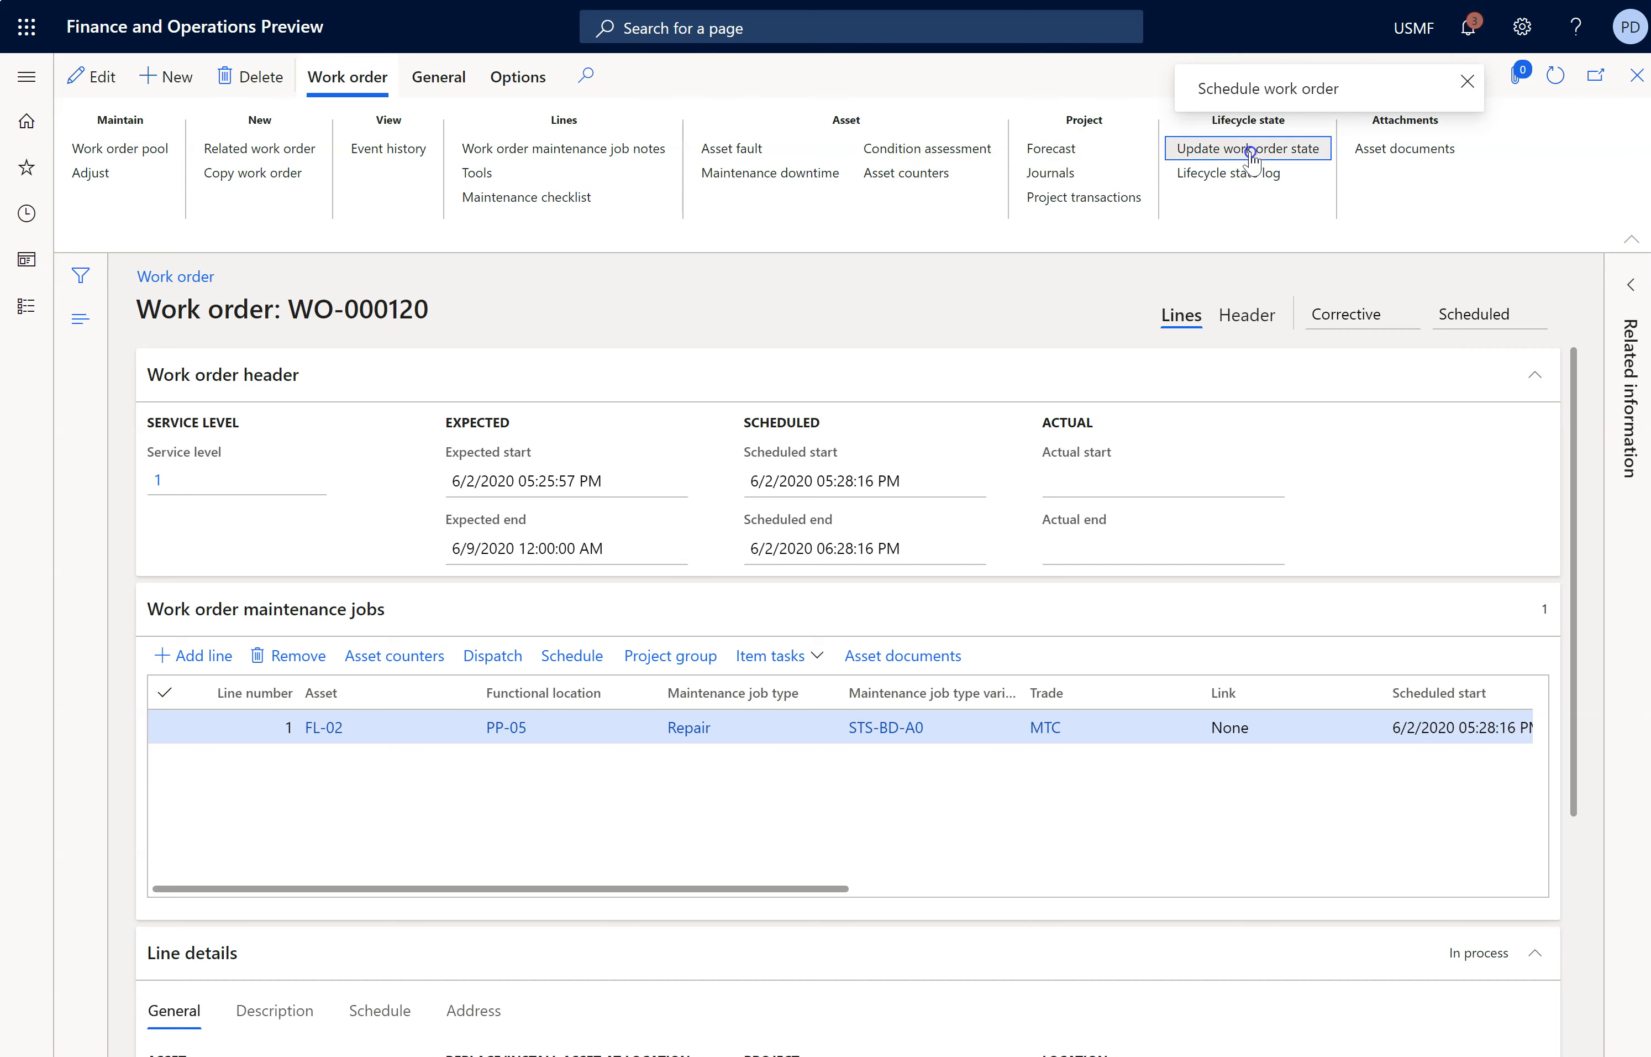
{"action": "left_click", "coordinate": [1252, 148]}
{"action": "left_click", "coordinate": [989, 274]}
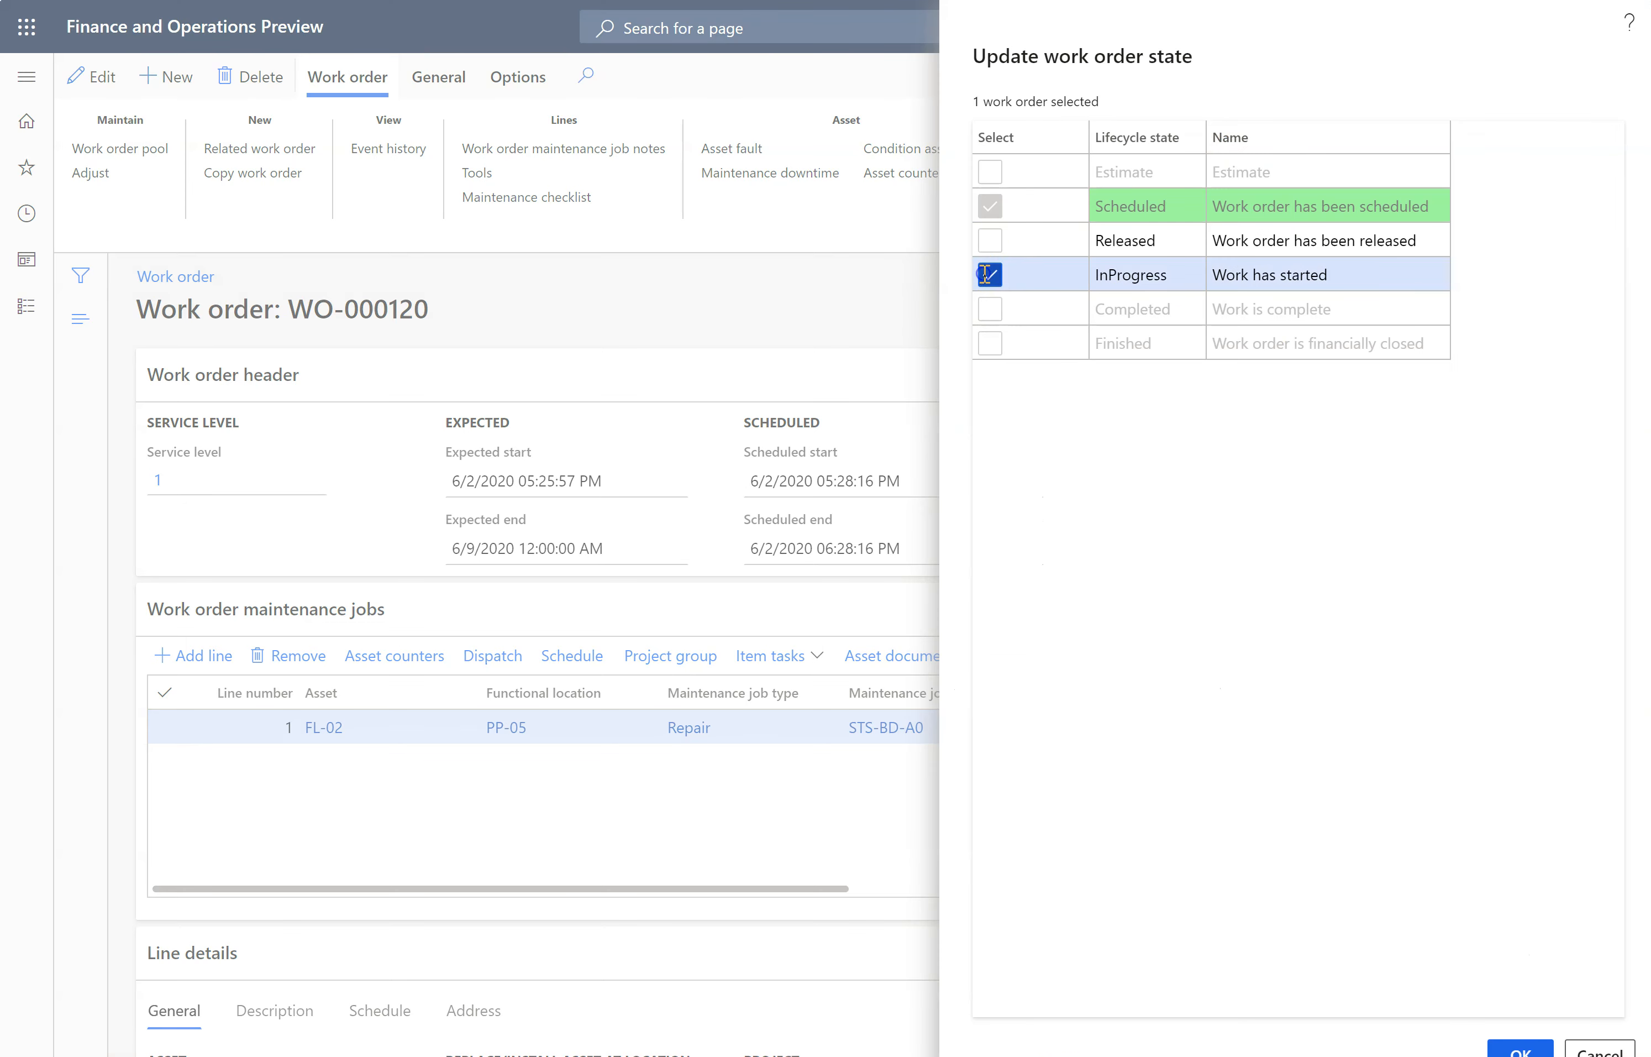
{"action": "left_click", "coordinate": [1530, 1052]}
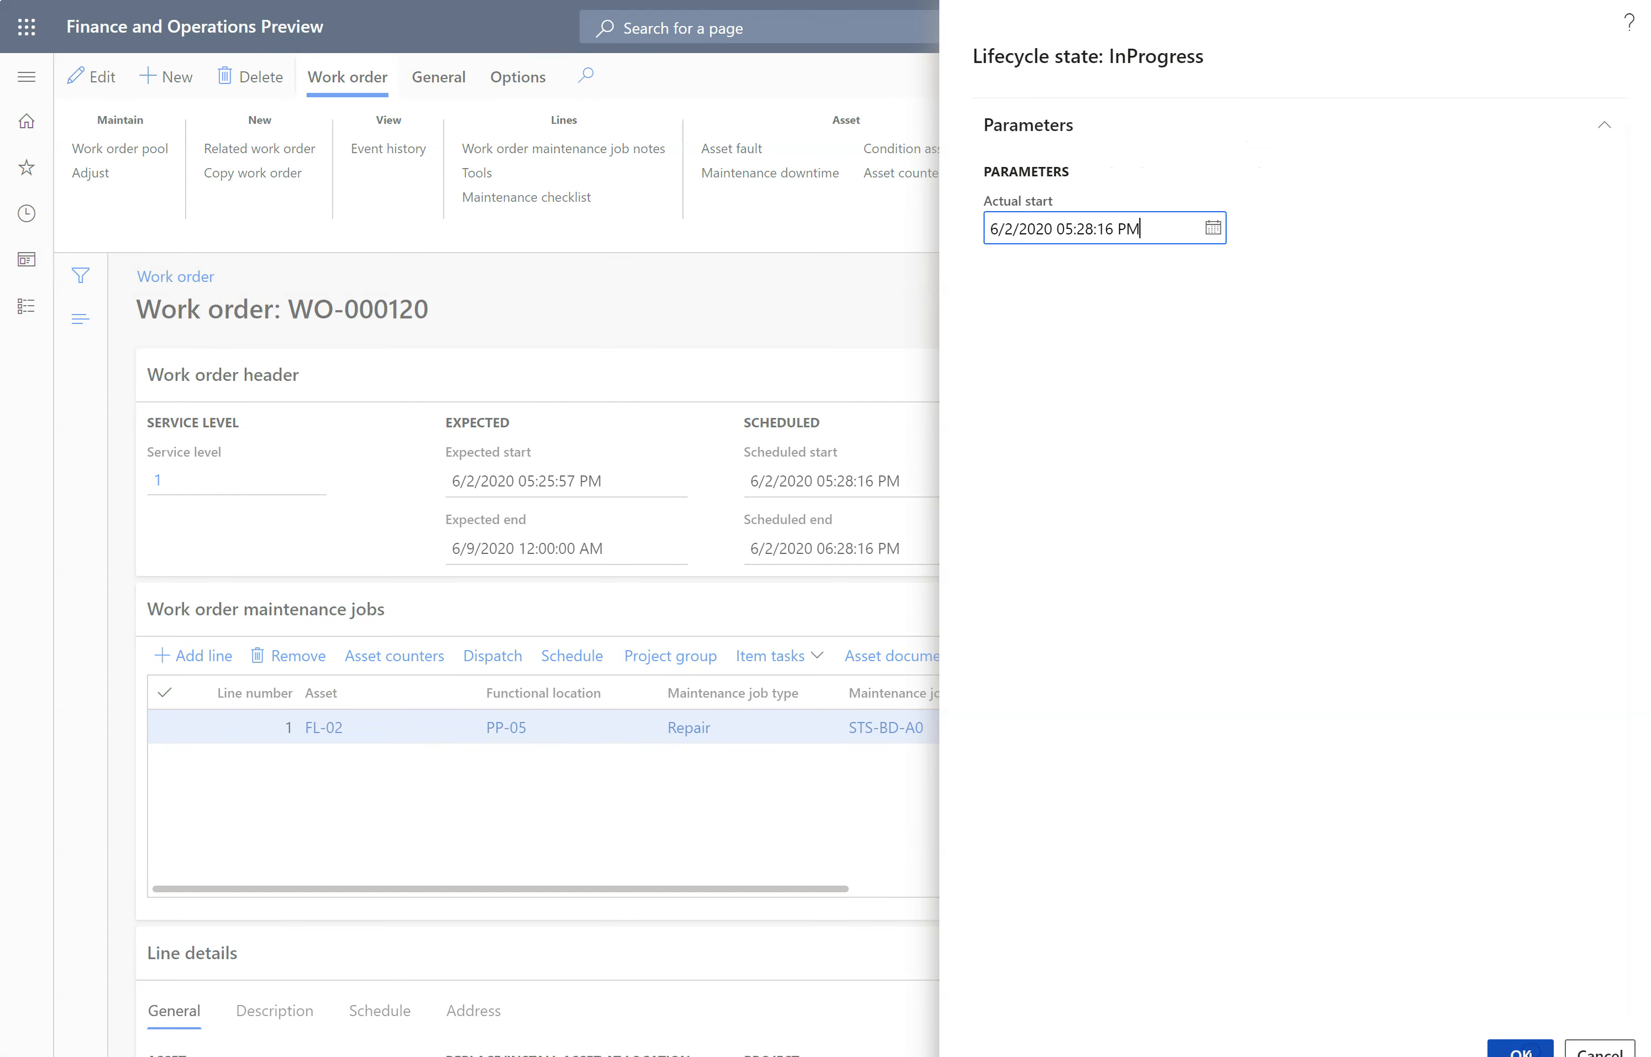
{"action": "left_click", "coordinate": [1530, 1052]}
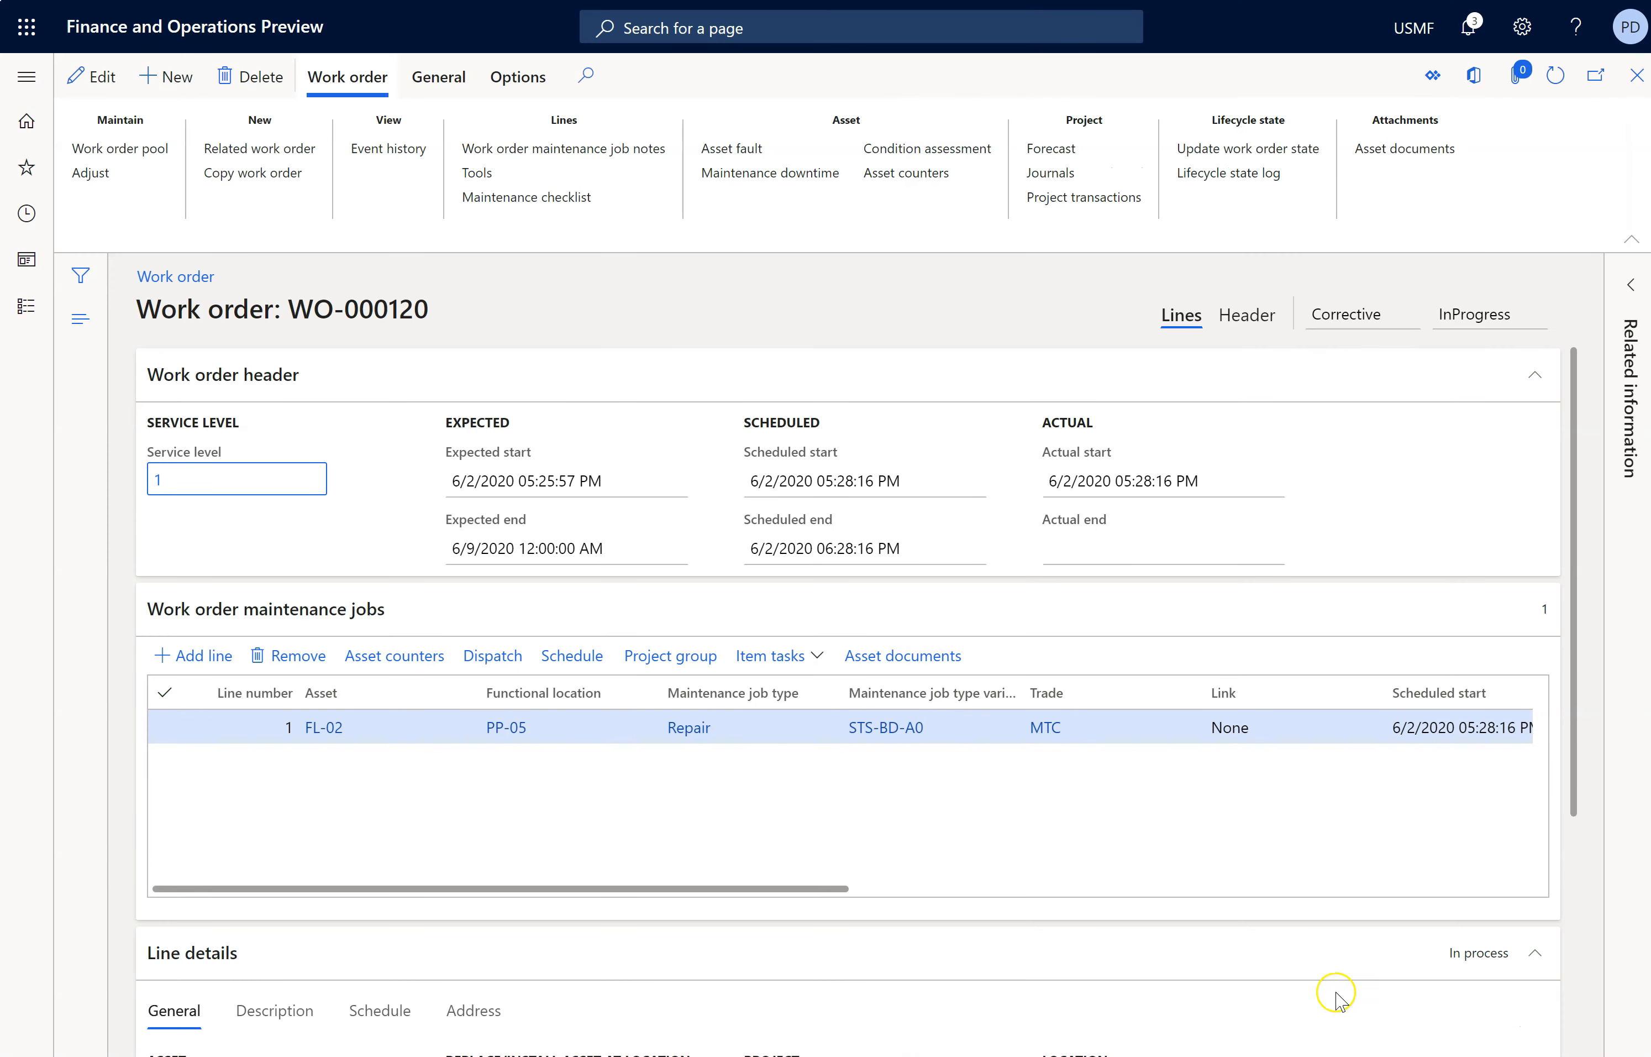
{"action": "left_click", "coordinate": [1556, 76]}
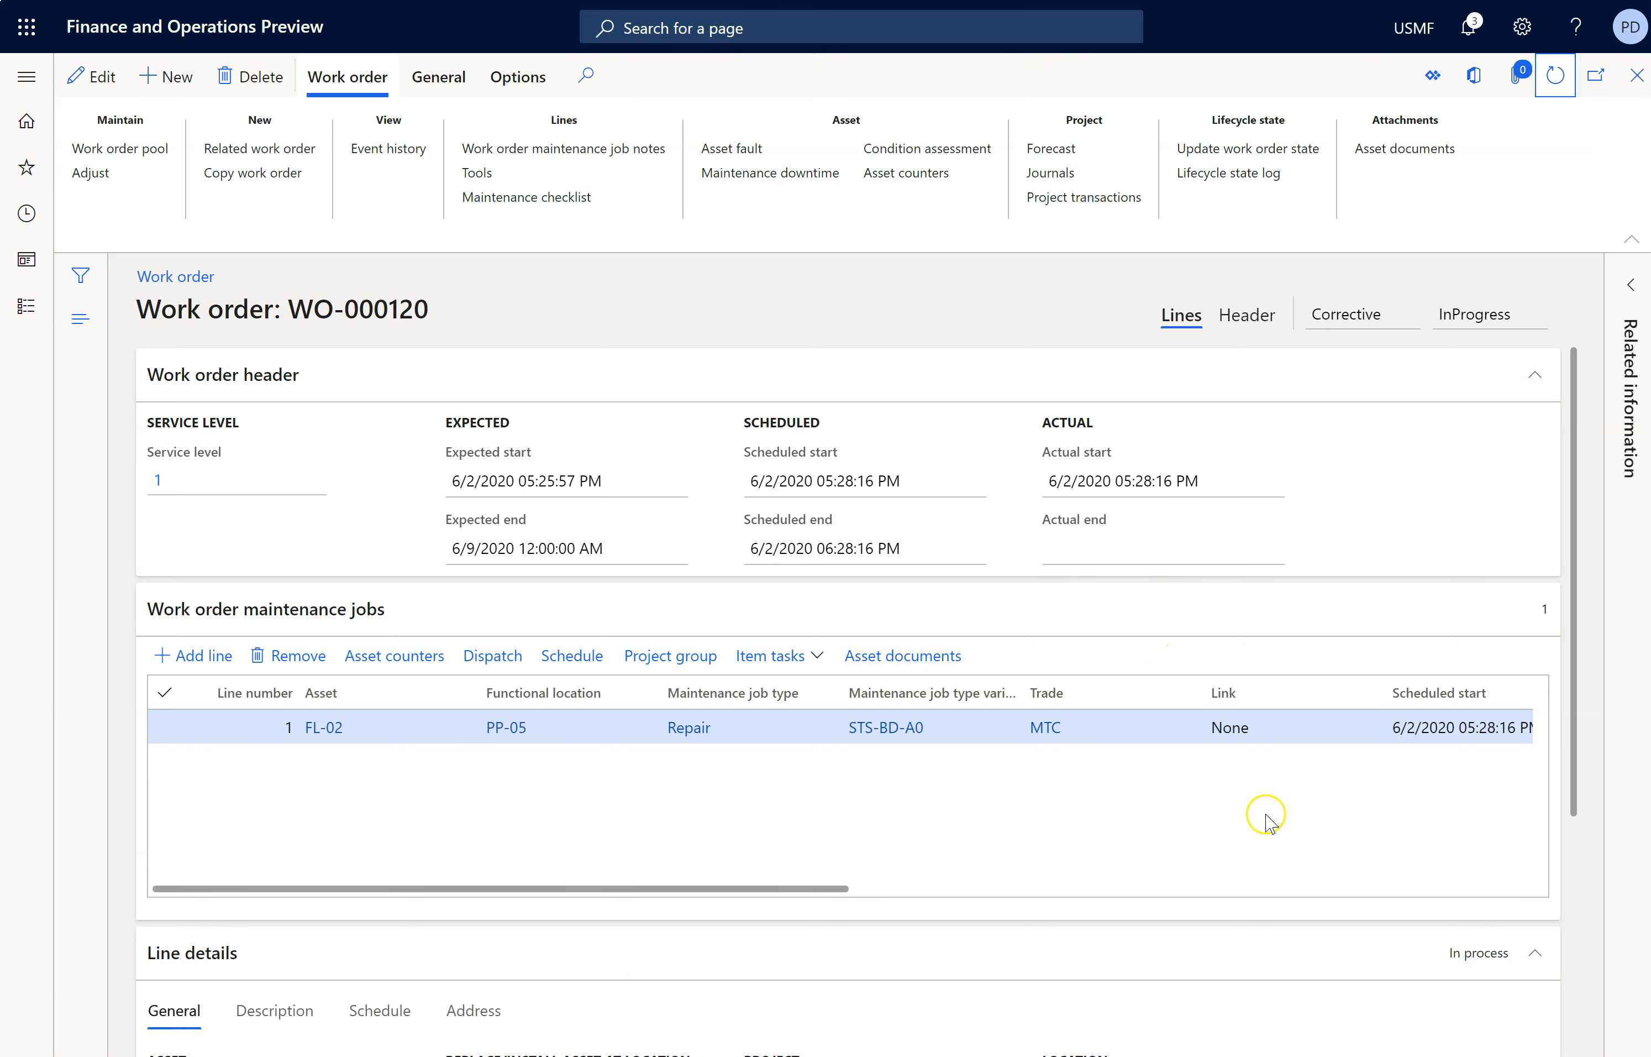
Step: Review the work order's maintenance checklist and its project journals
{"action": "left_click", "coordinate": [576, 200]}
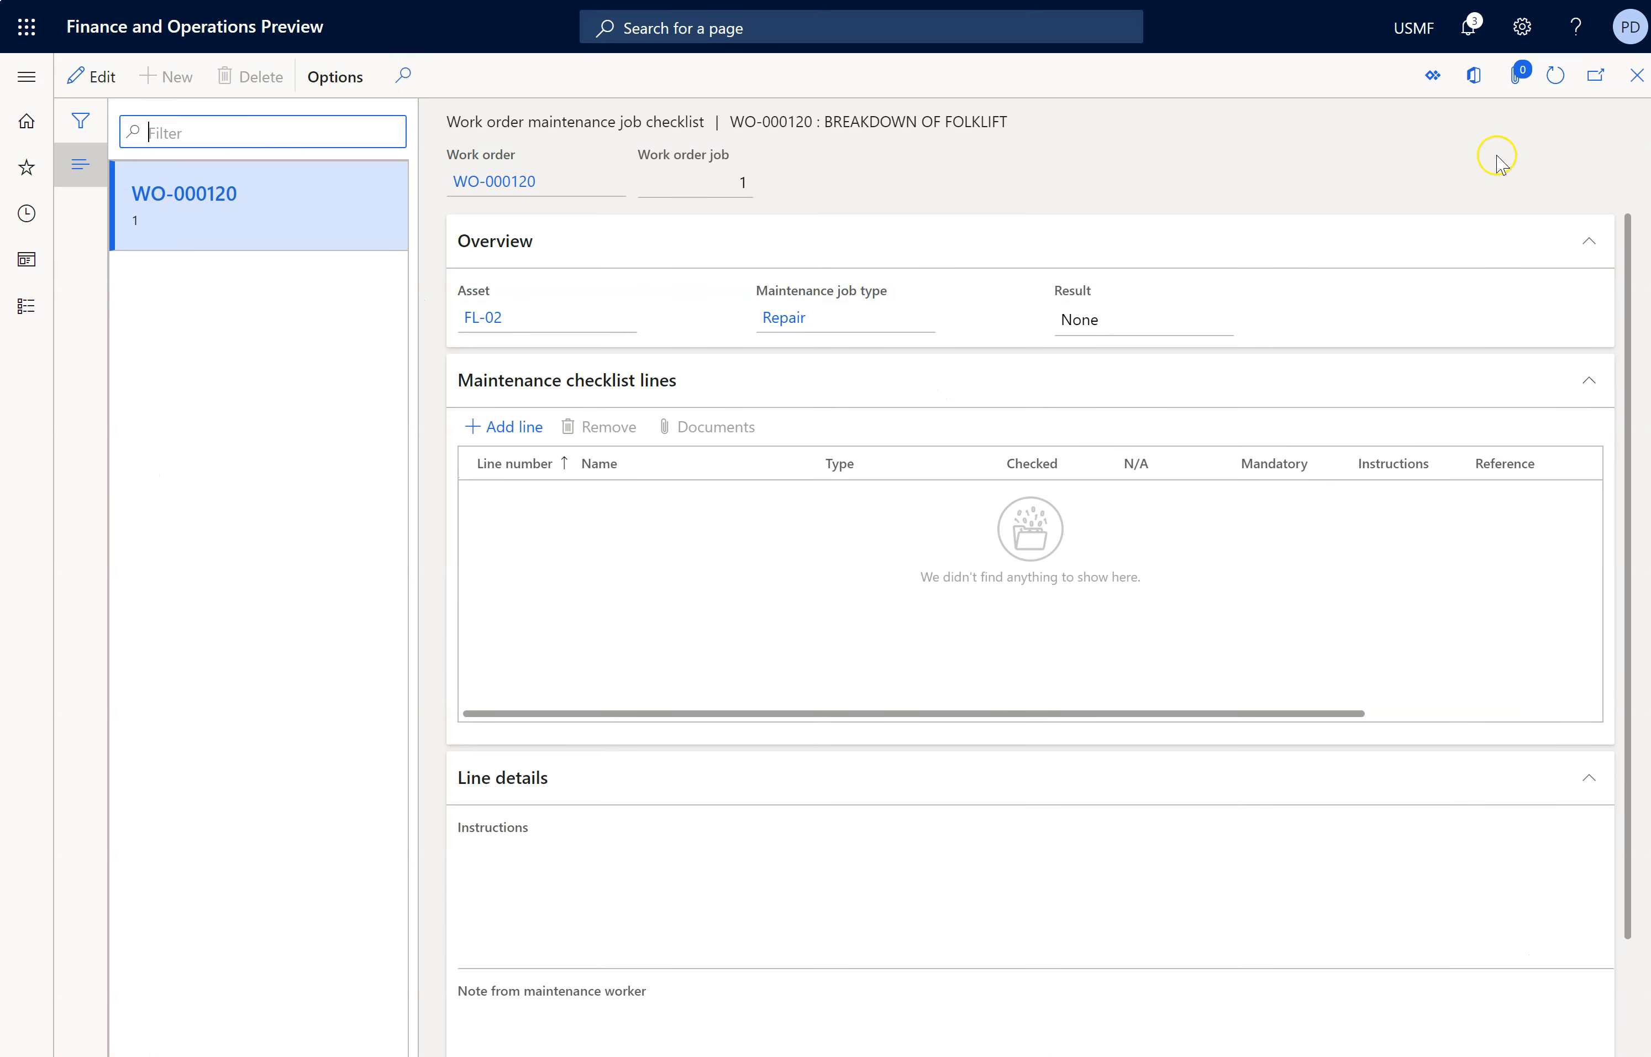
{"action": "left_click", "coordinate": [1636, 78]}
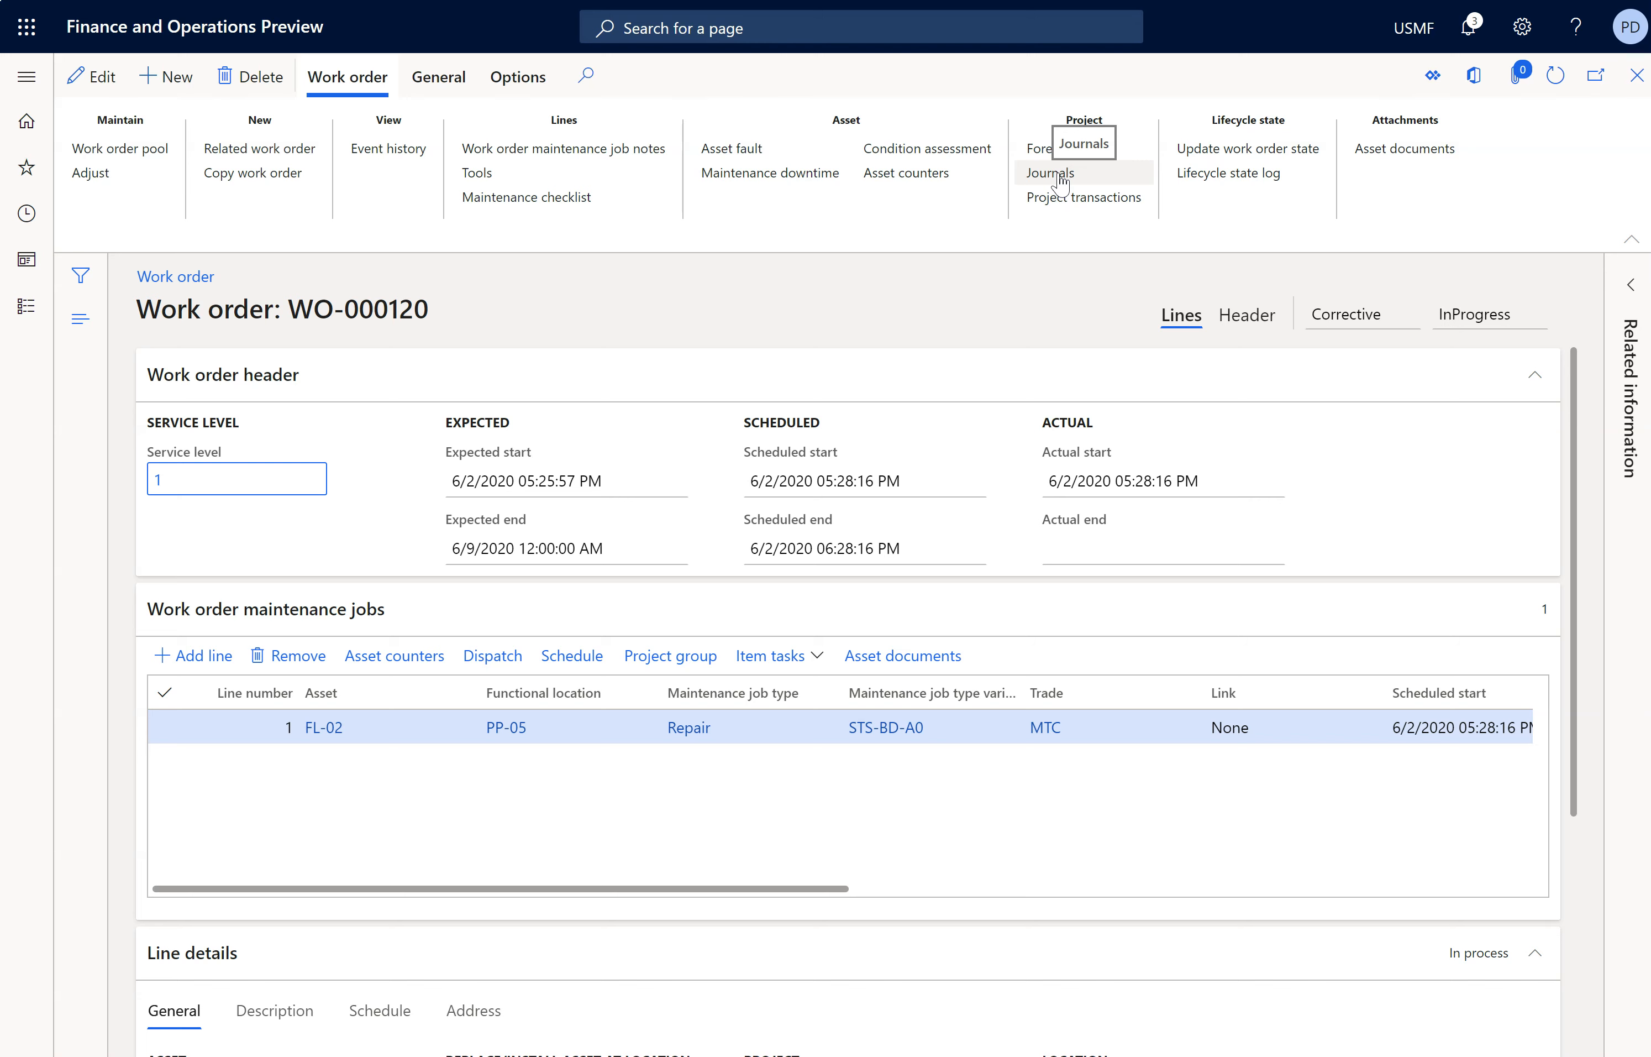
{"action": "left_click", "coordinate": [1087, 175]}
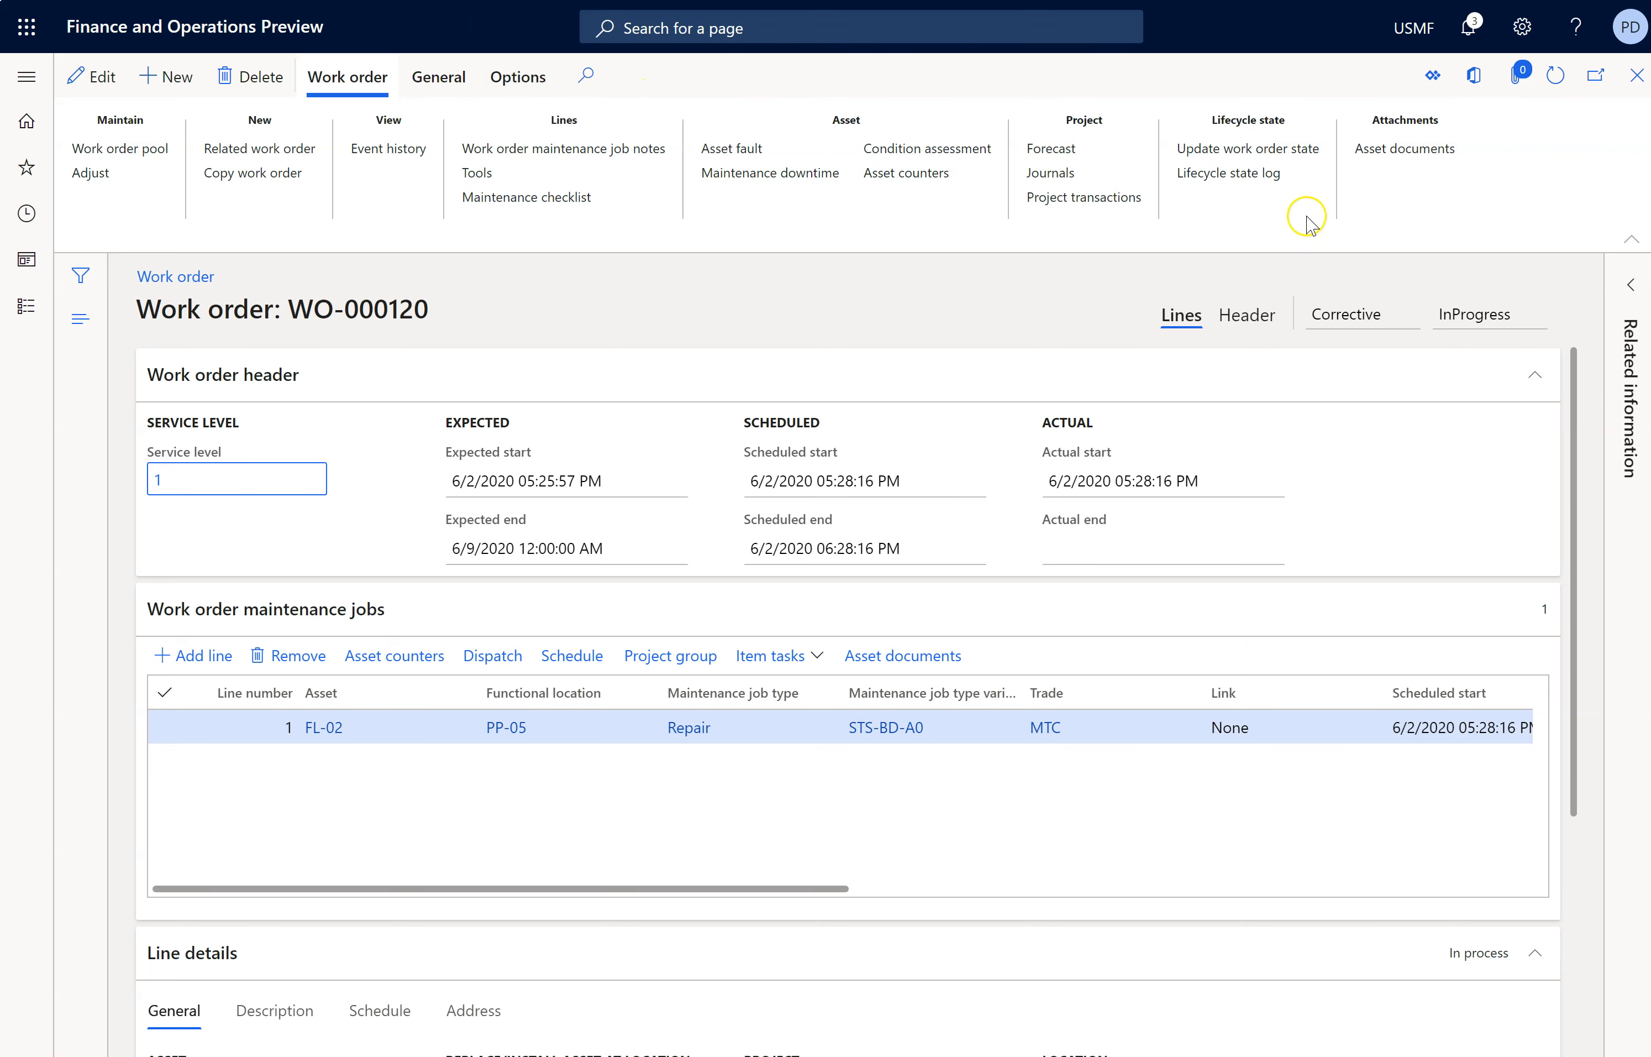
Step: Update the work order's lifecycle state to Completed with 6/9/2020 05:29:09 PM as the actual end
{"action": "left_click", "coordinate": [1270, 148]}
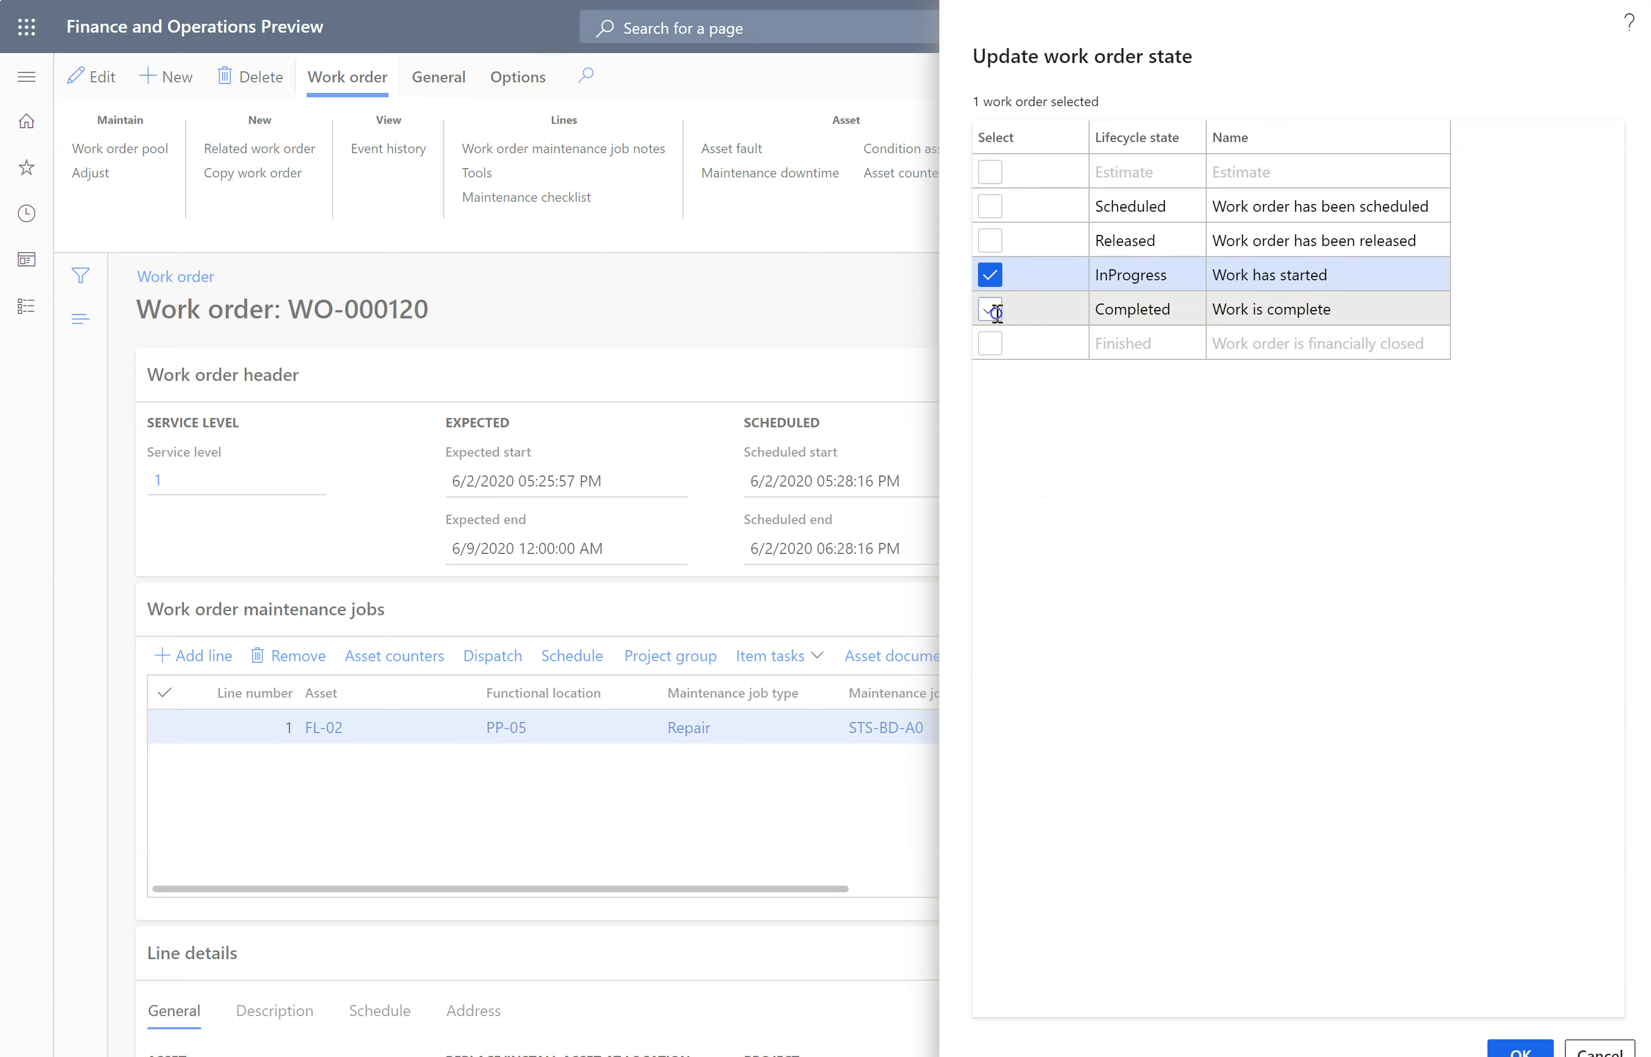
{"action": "left_click", "coordinate": [991, 311]}
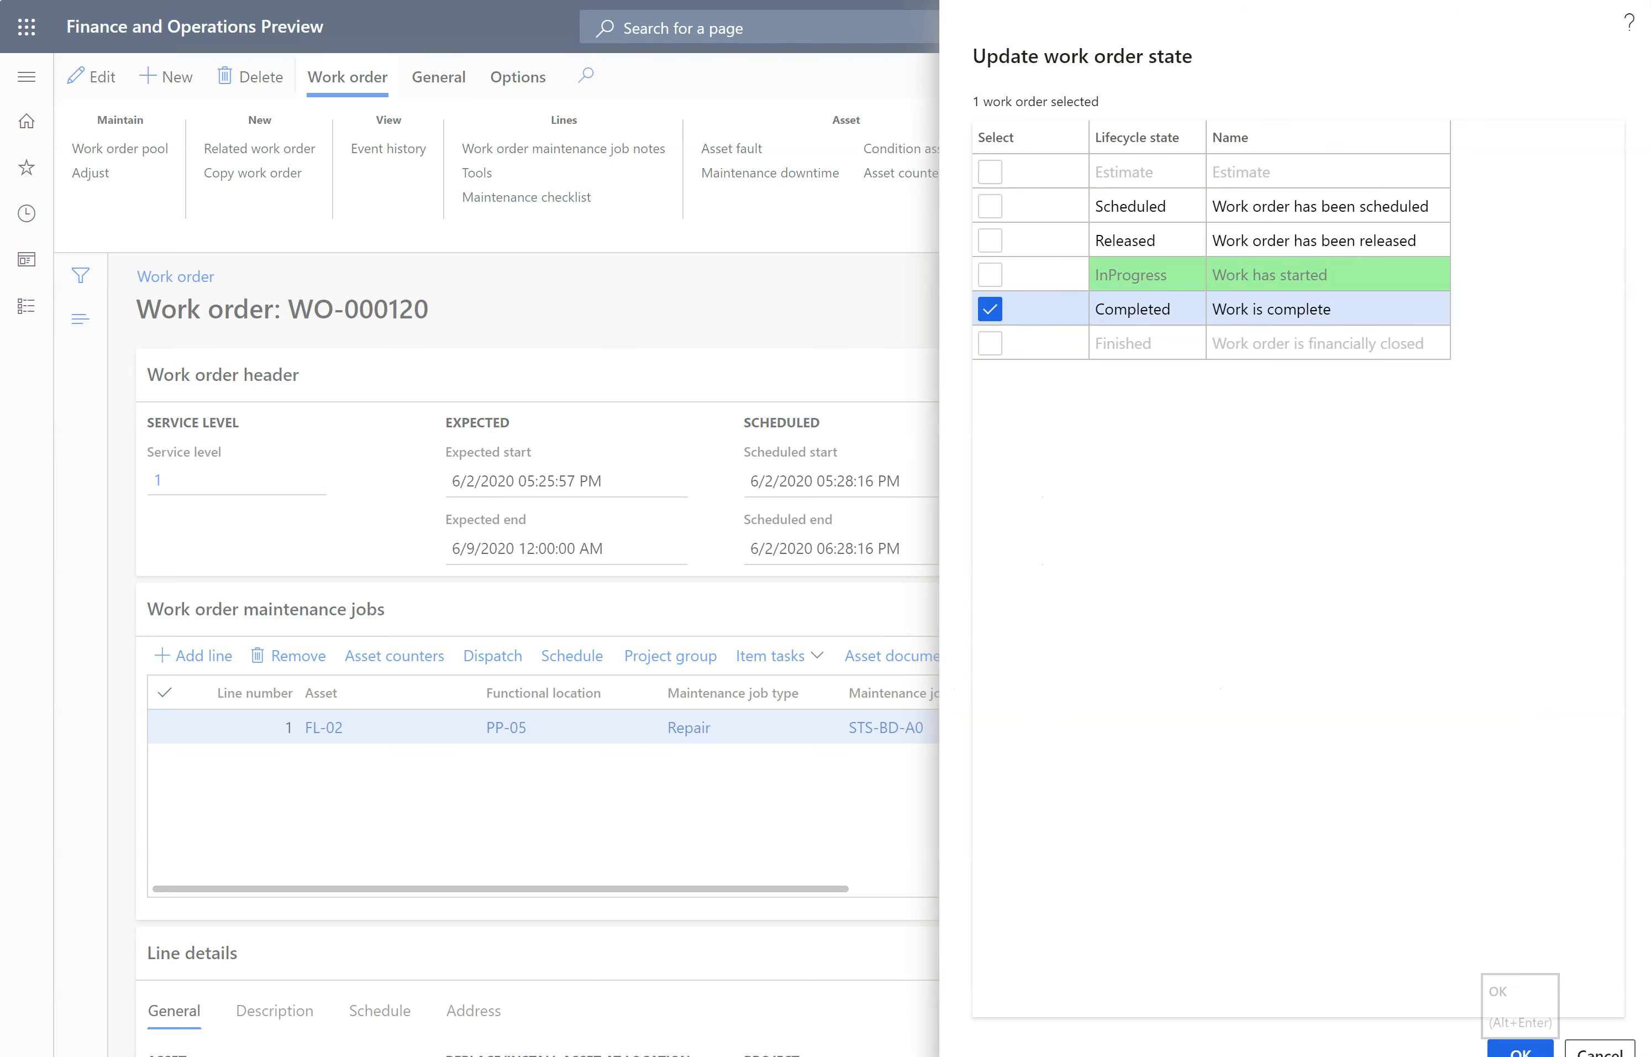
{"action": "left_click", "coordinate": [1520, 1049]}
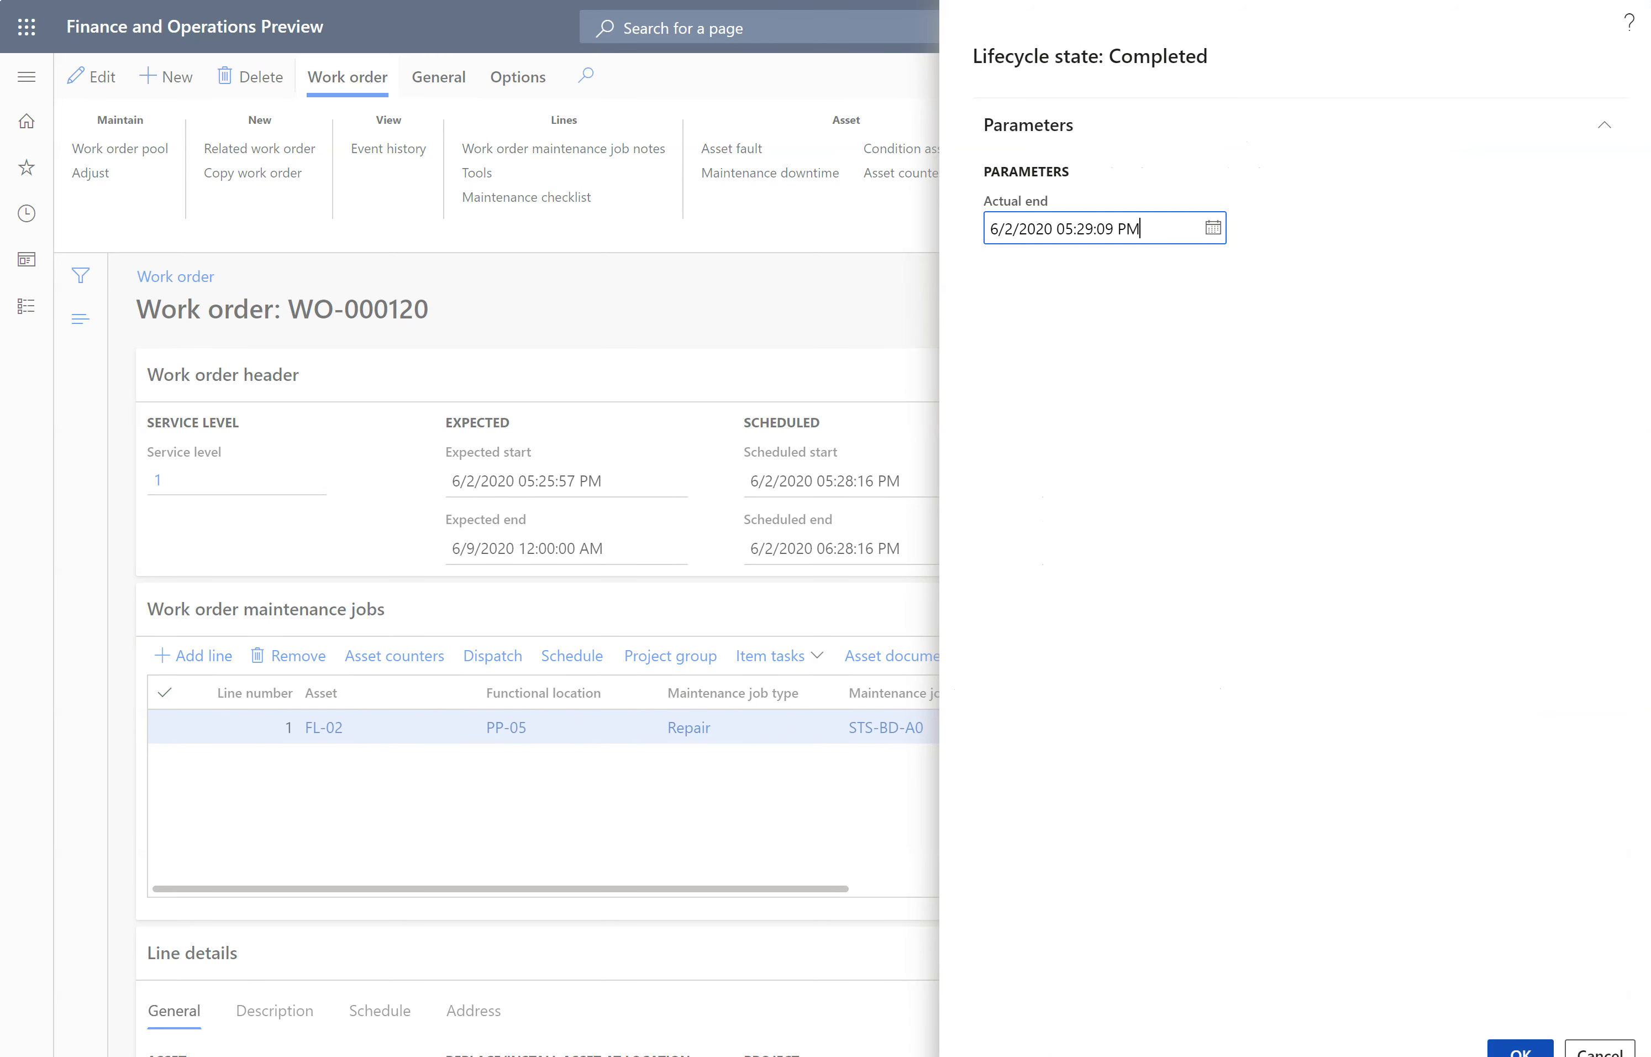
{"action": "left_click", "coordinate": [1214, 229]}
{"action": "left_click", "coordinate": [1106, 404]}
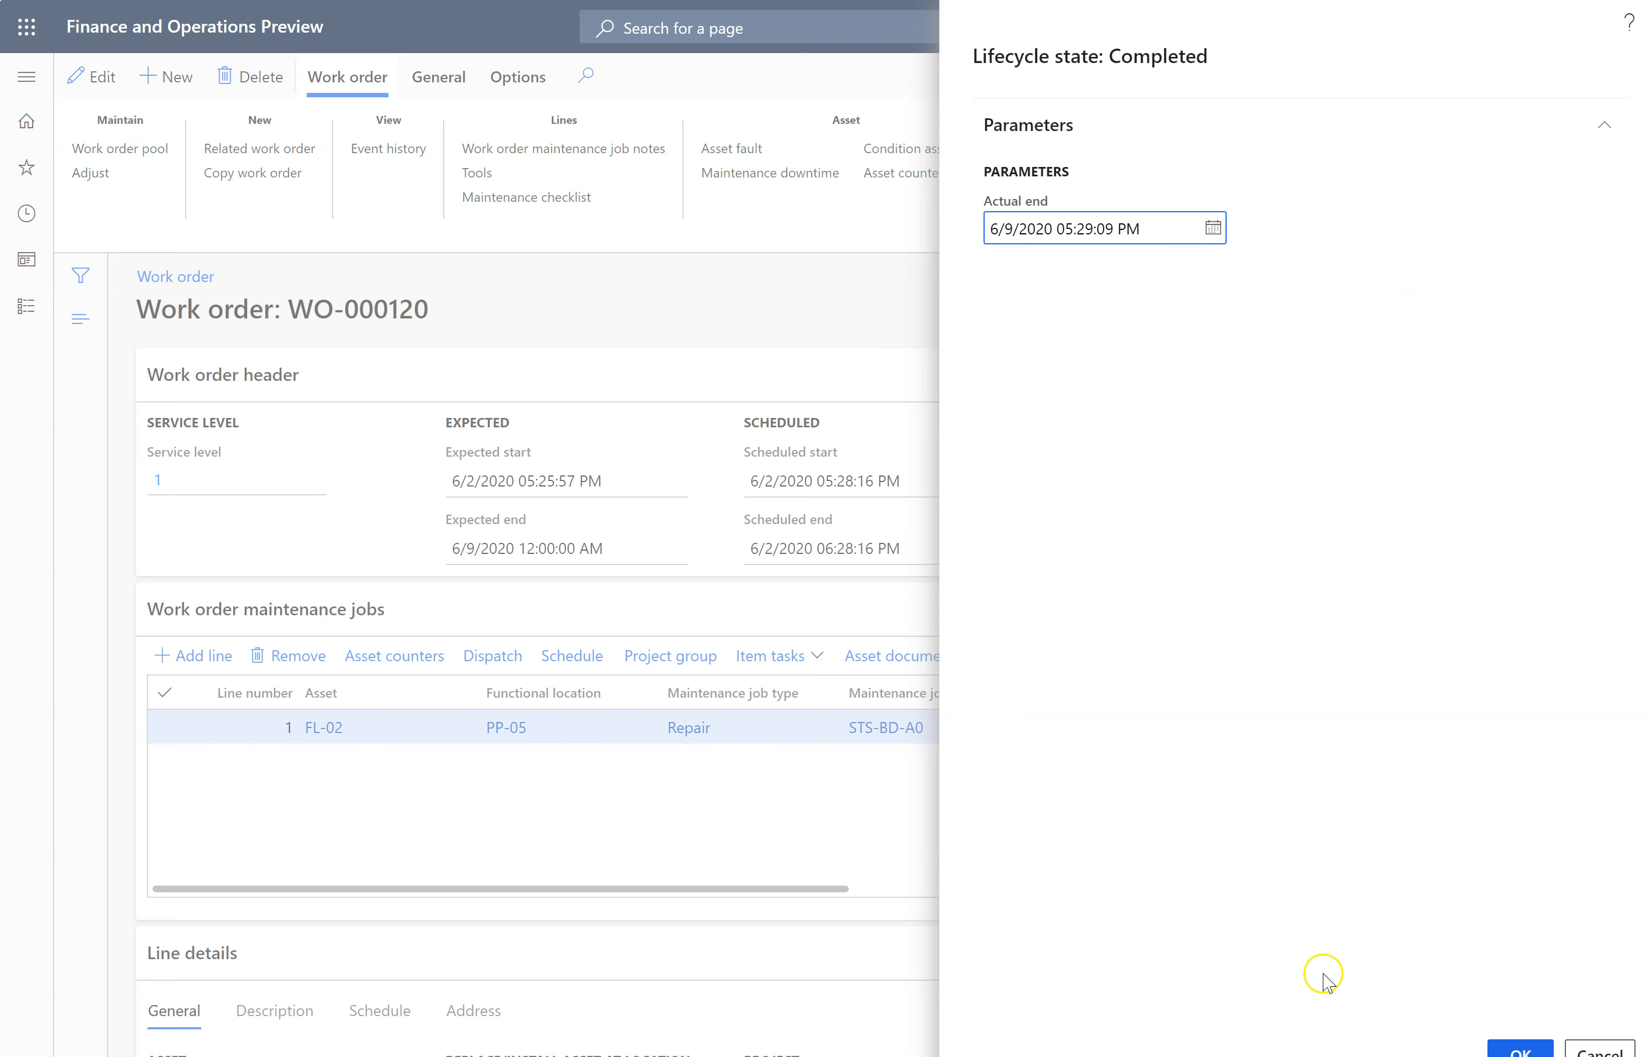
{"action": "left_click", "coordinate": [1519, 1050]}
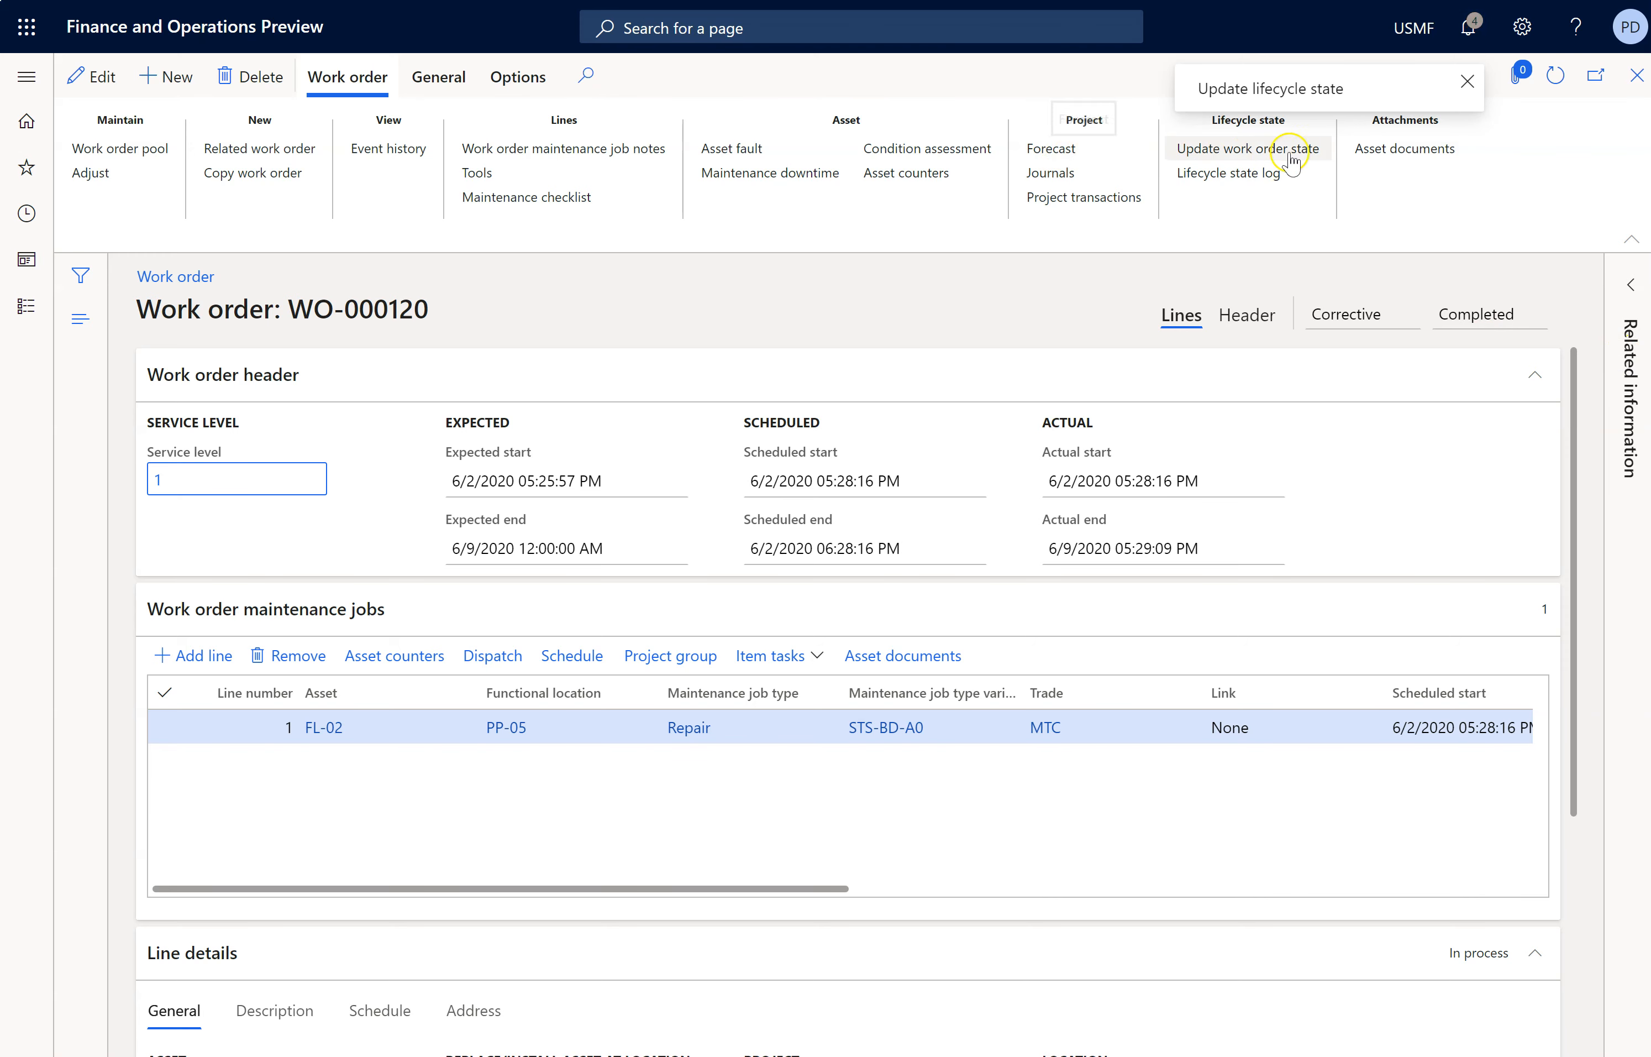
Step: Update the work order's lifecycle state to Finished and close the work order
{"action": "left_click", "coordinate": [1247, 159]}
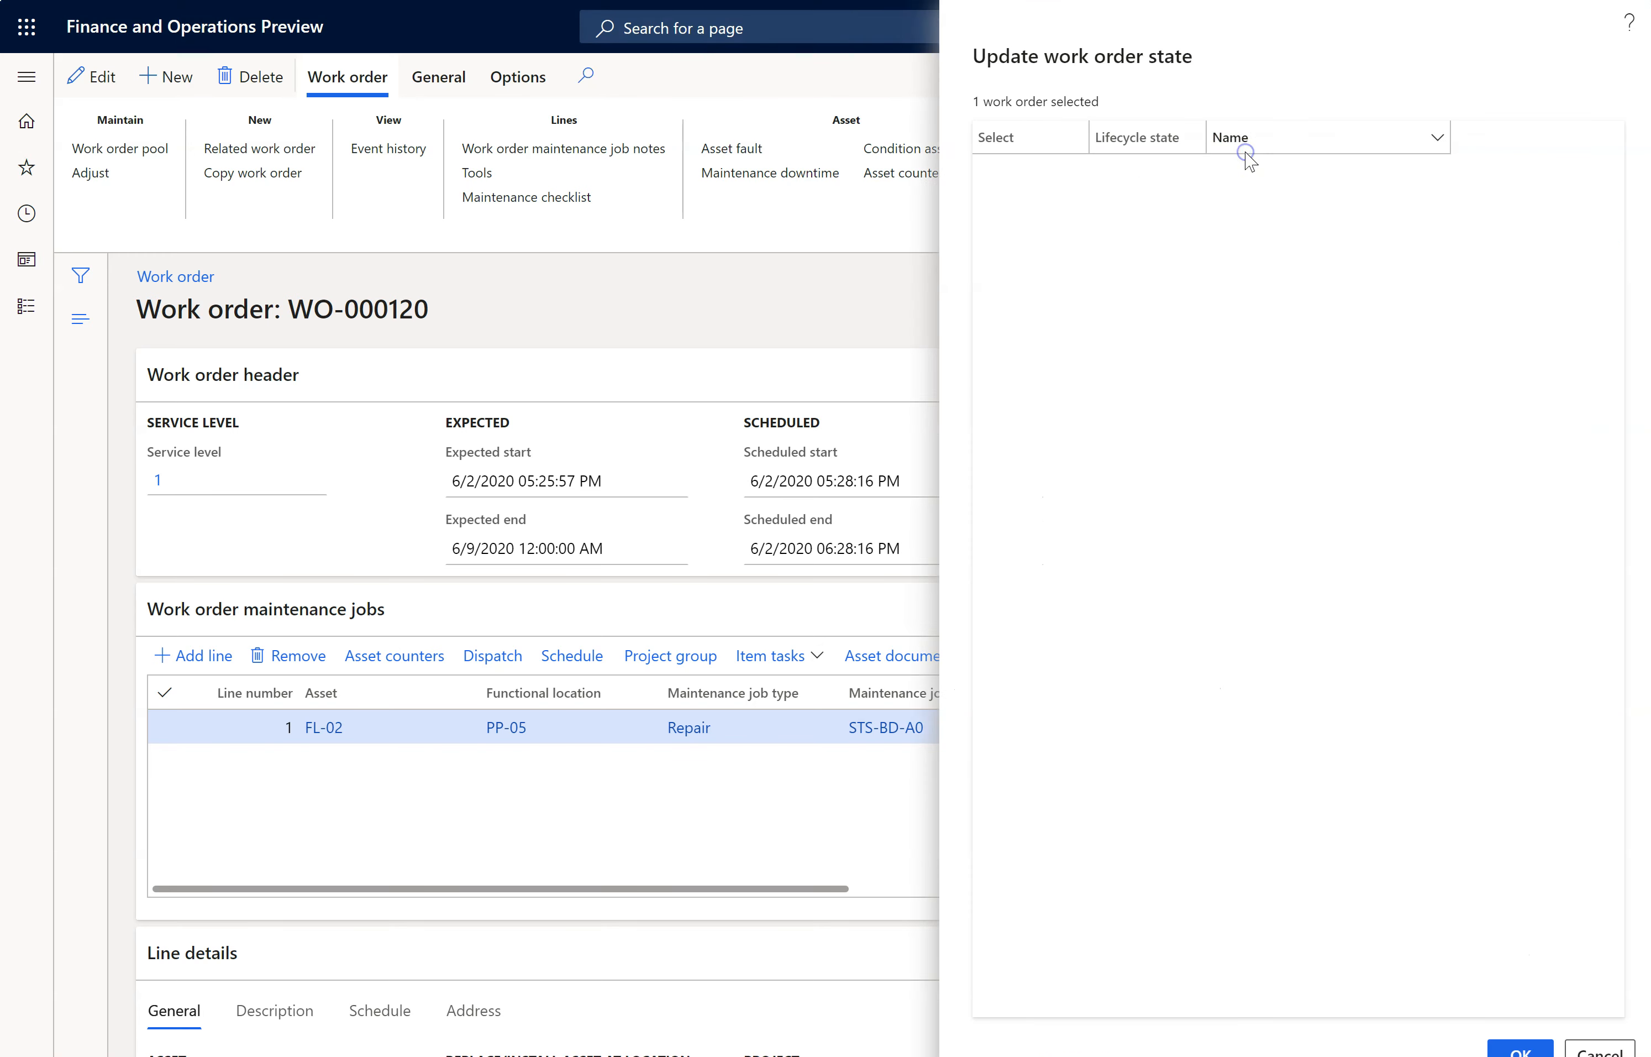
{"action": "left_click", "coordinate": [989, 343]}
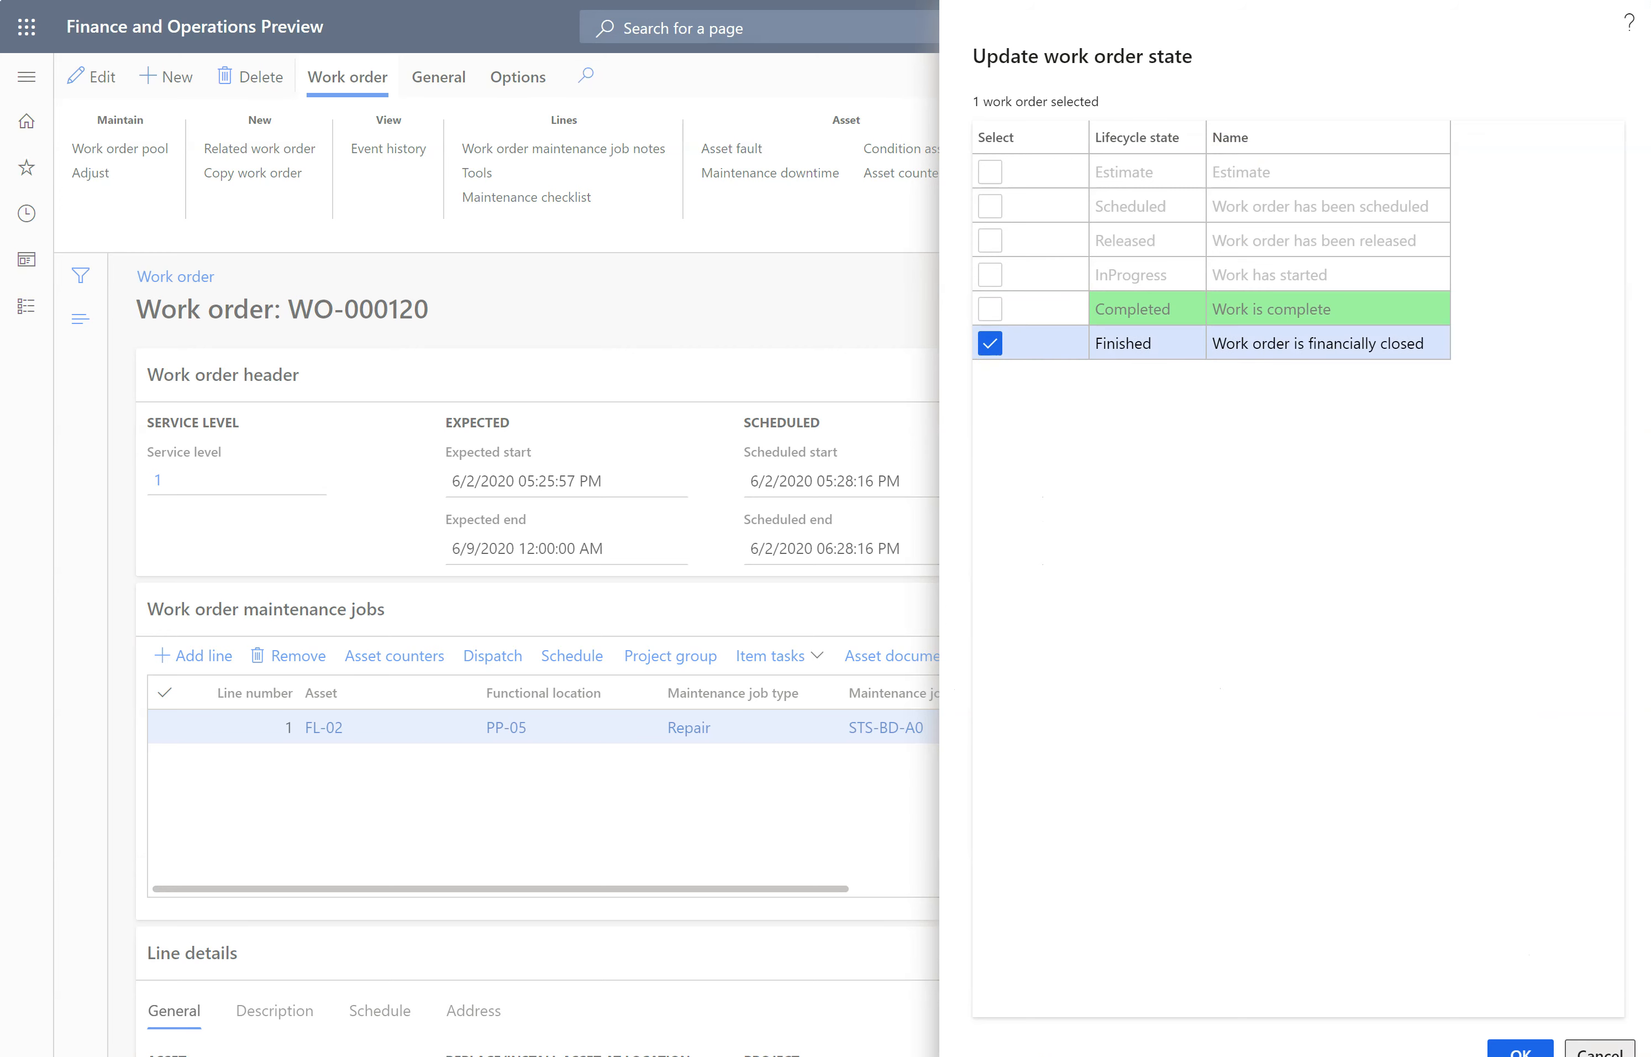
{"action": "left_click", "coordinate": [1519, 1049]}
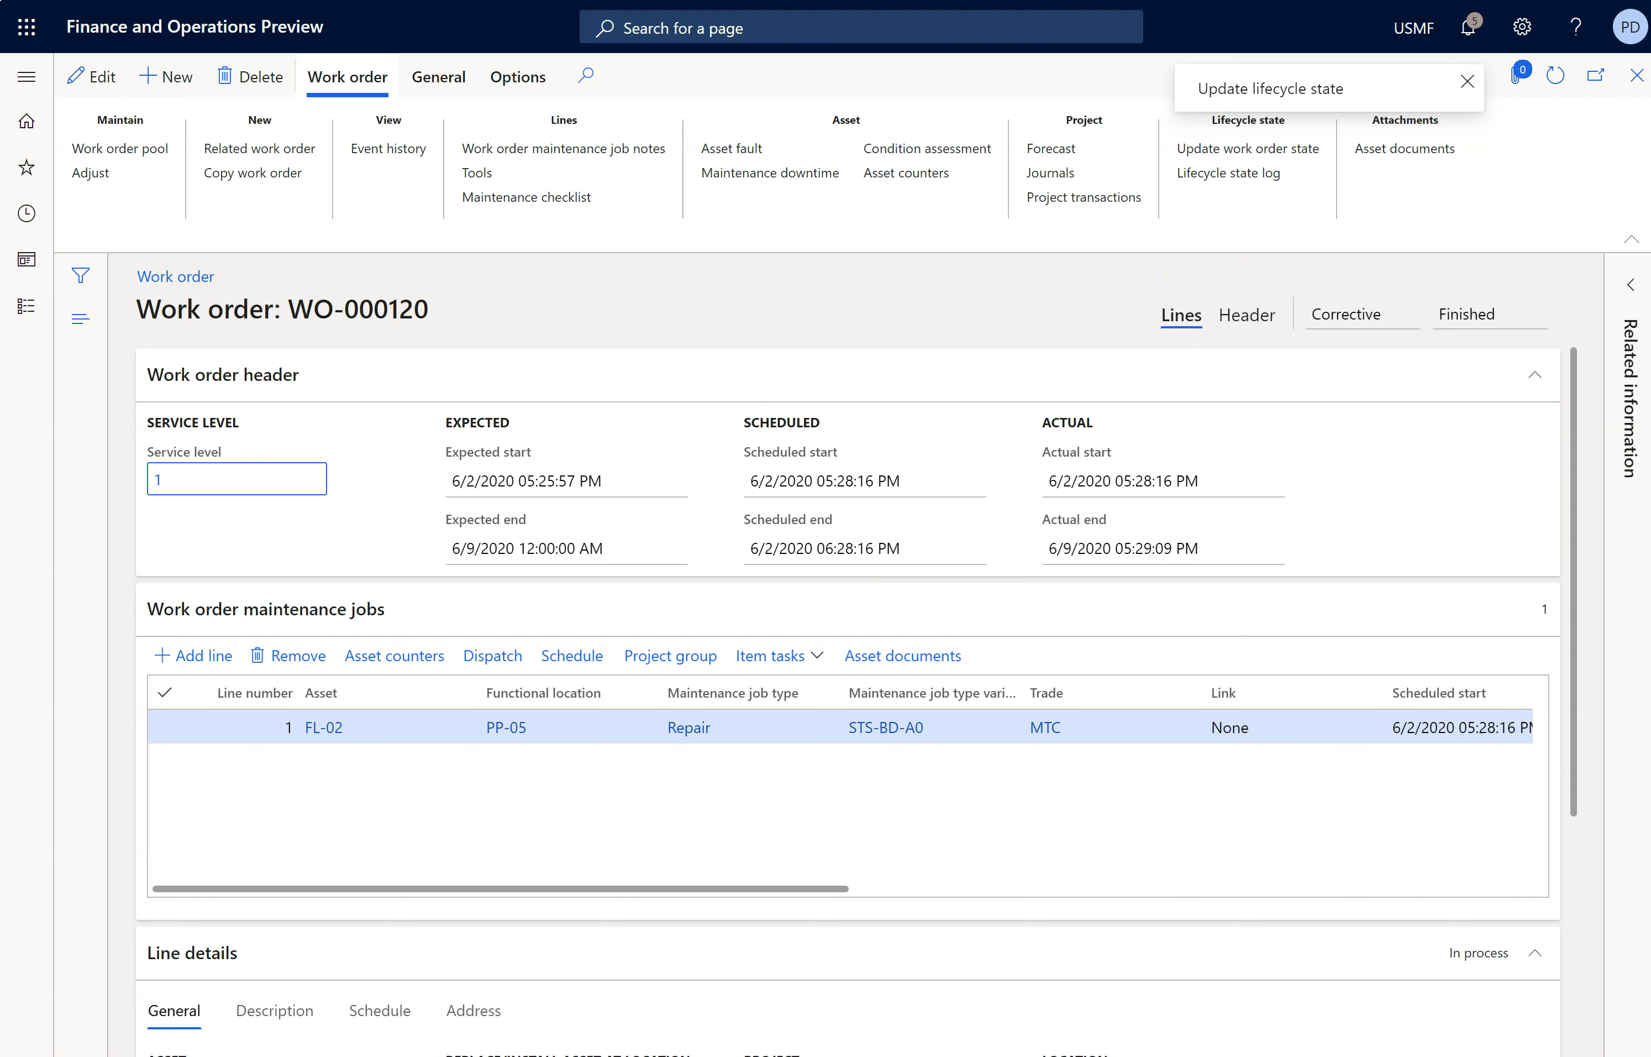
{"action": "left_click", "coordinate": [1637, 76]}
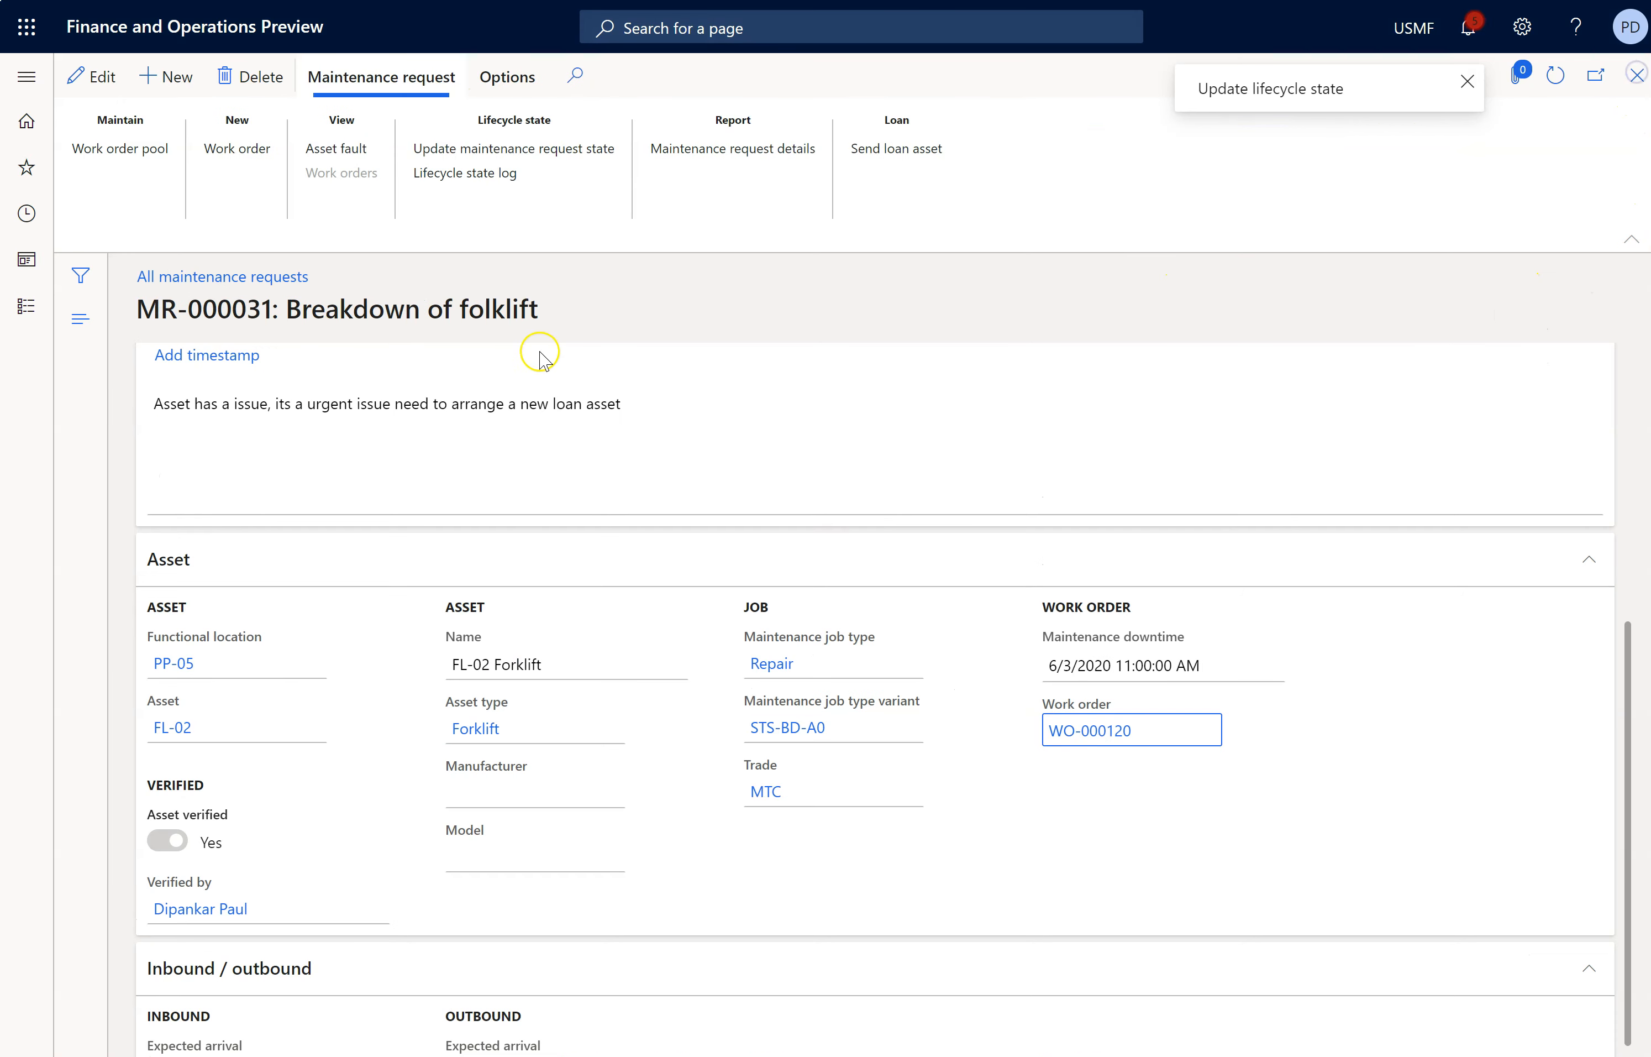
Step: Open maintenance request MR-000031 from the list of all maintenance requests
{"action": "left_click", "coordinate": [27, 77]}
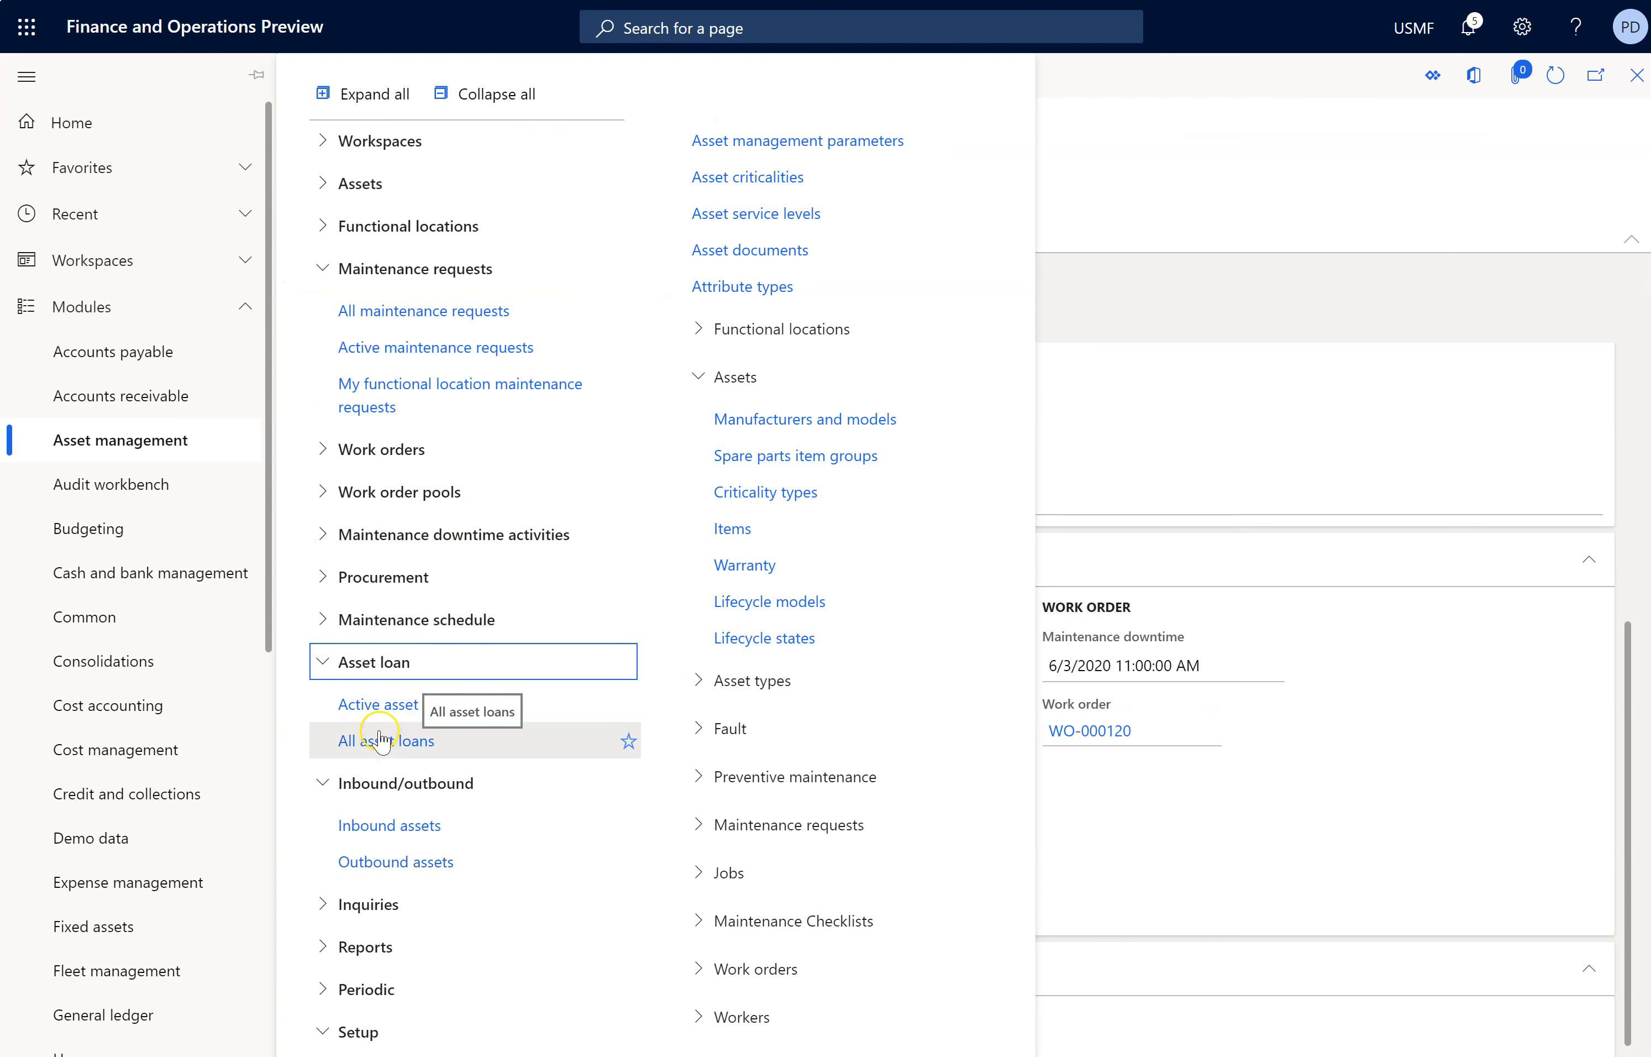
{"action": "left_click", "coordinate": [445, 316]}
{"action": "left_click", "coordinate": [942, 316]}
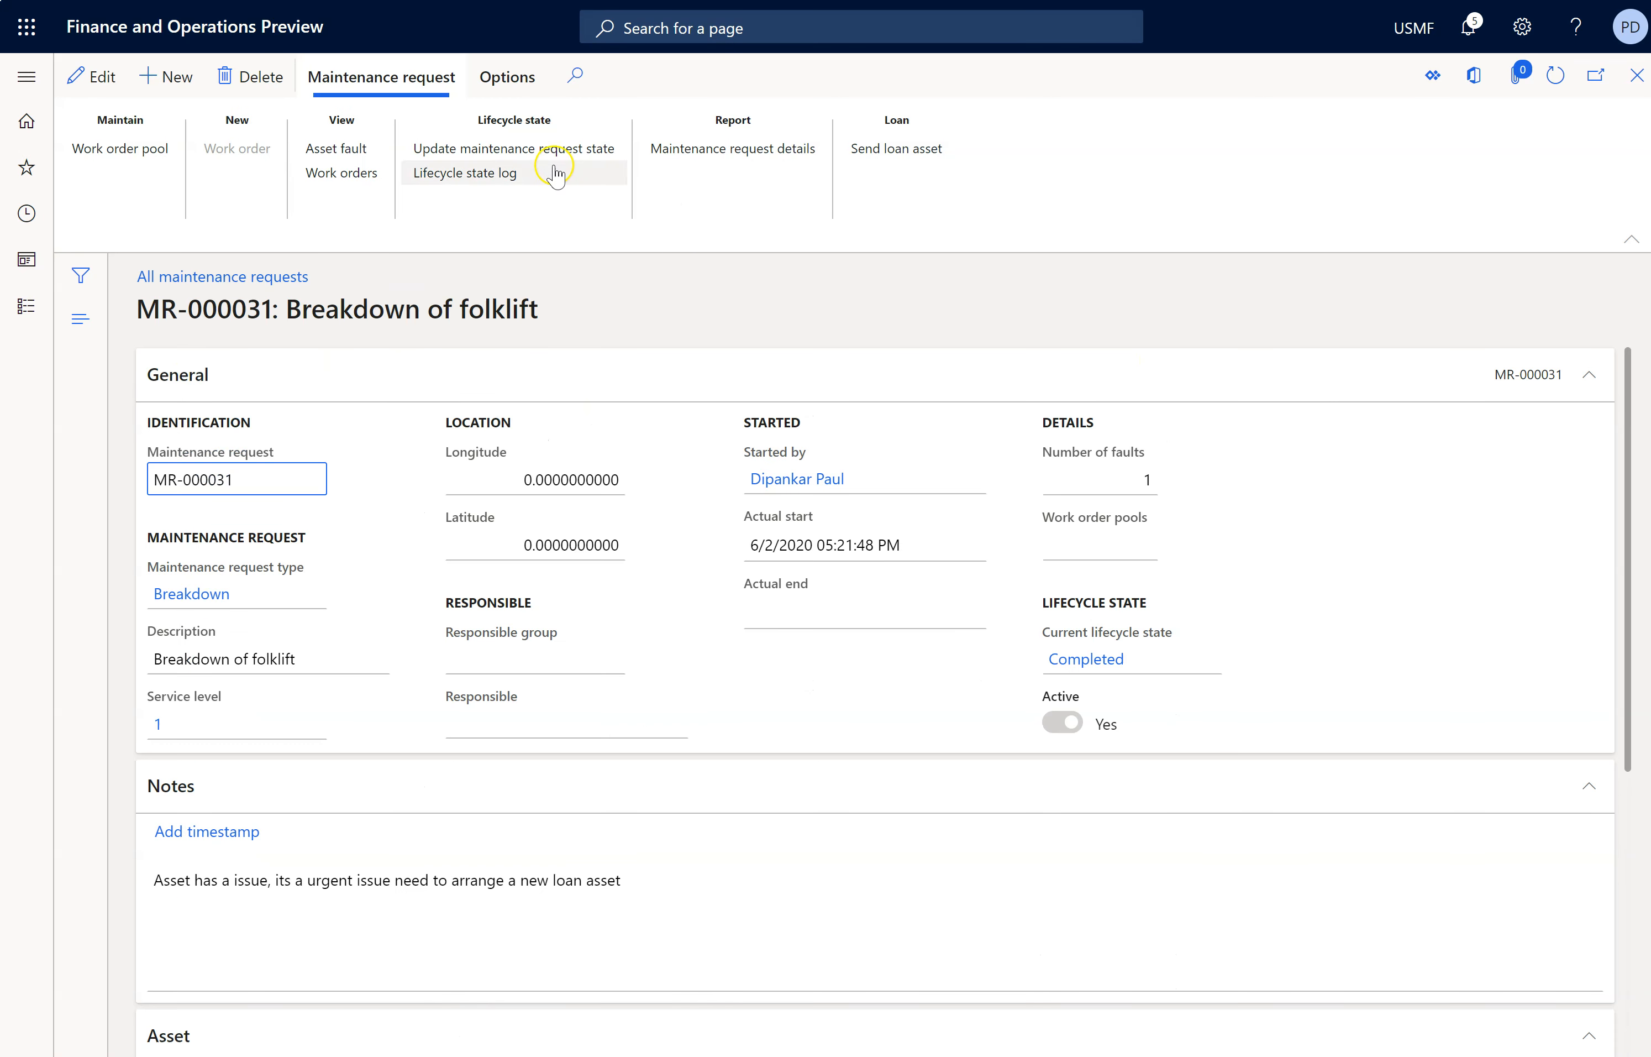
Step: Update the maintenance request's lifecycle state to Delivered with 6/9/2020 05:29:45 PM as the expected arrival
{"action": "left_click", "coordinate": [543, 148]}
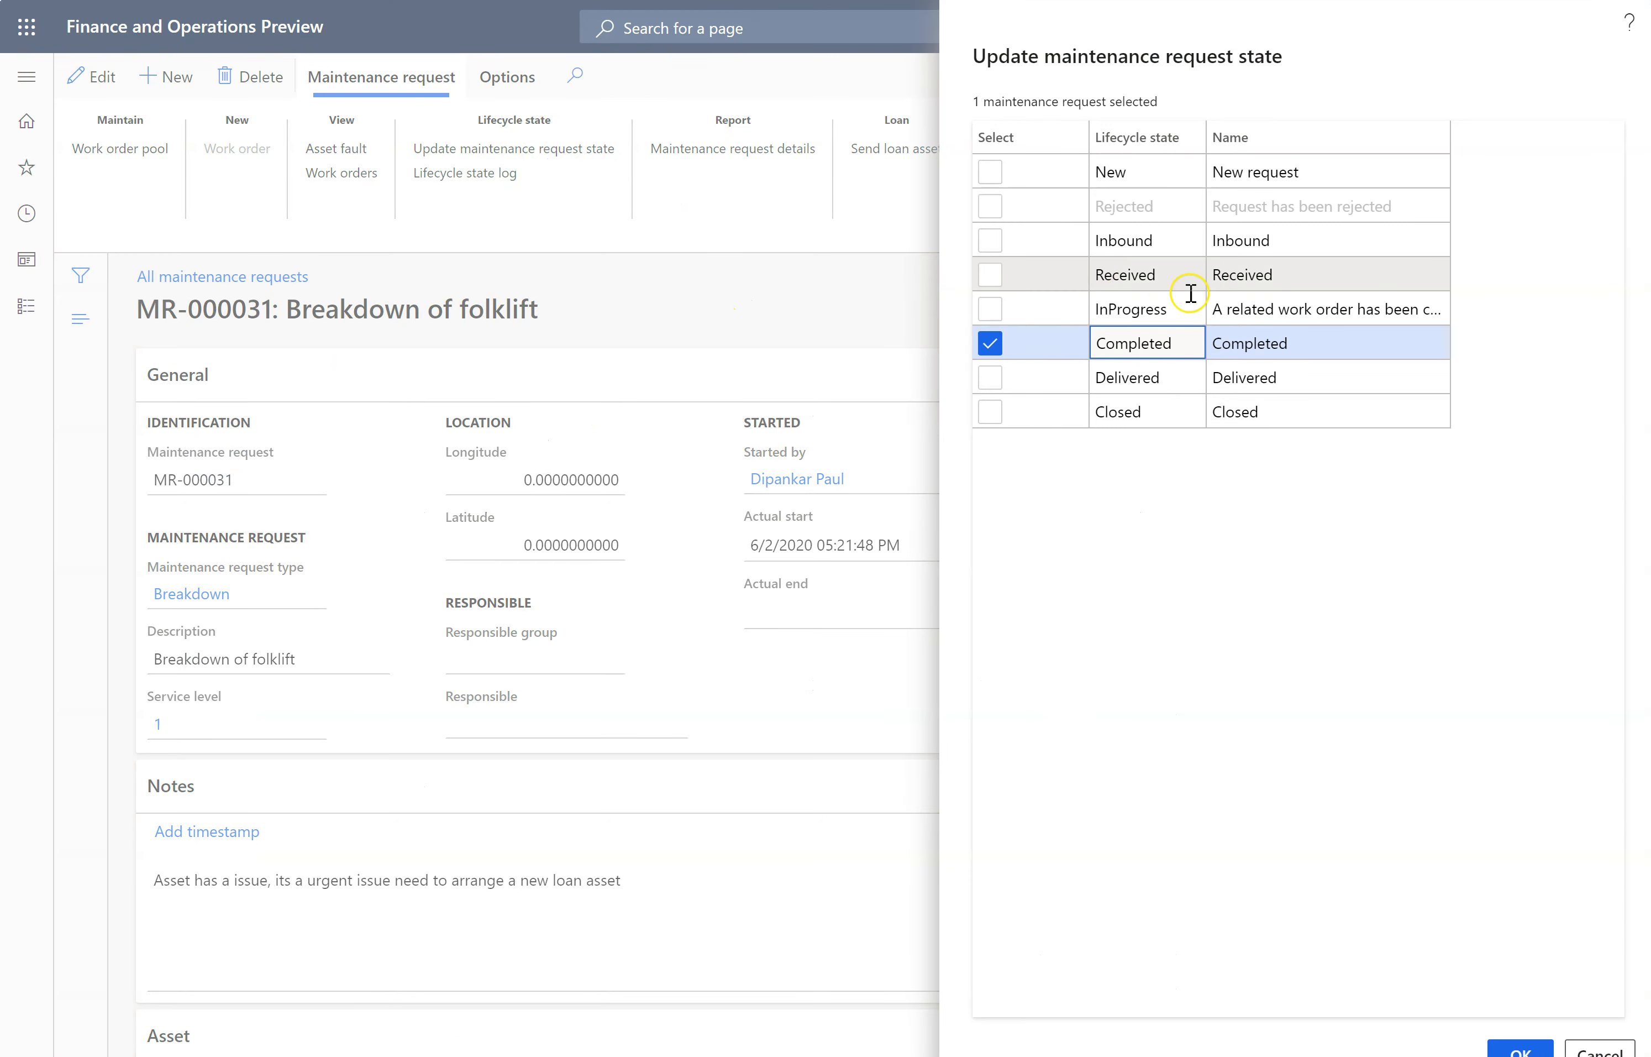
{"action": "left_click", "coordinate": [990, 377]}
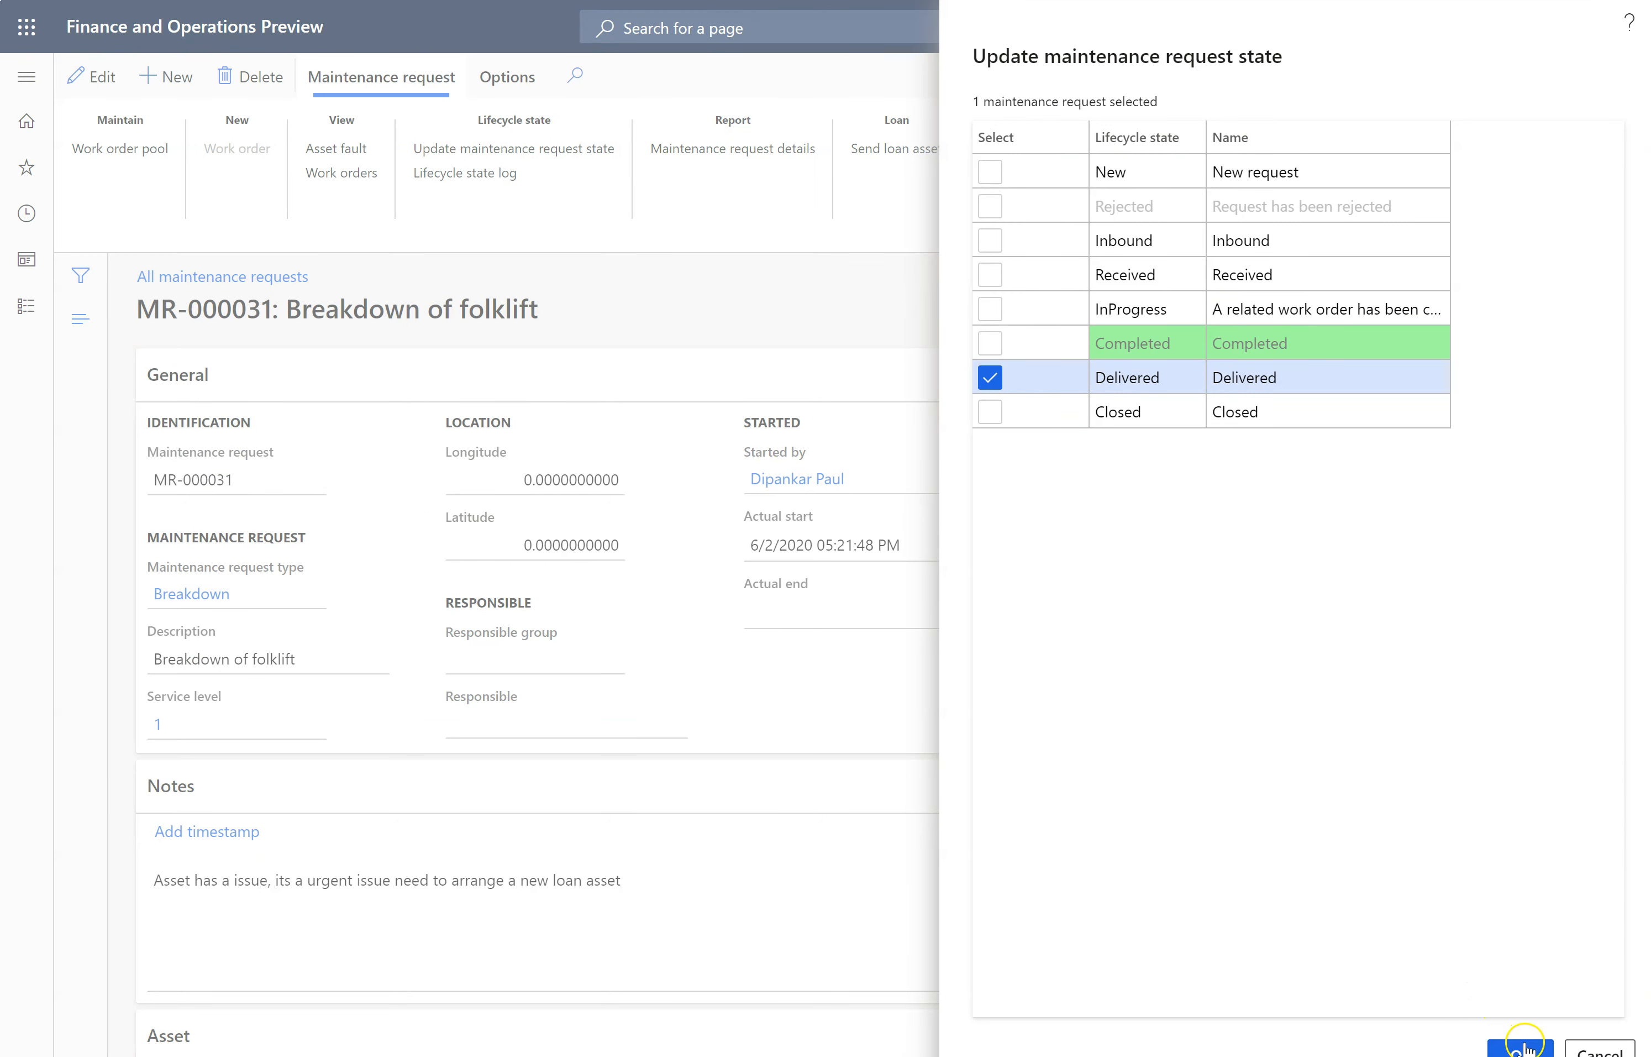
{"action": "left_click", "coordinate": [1523, 1049]}
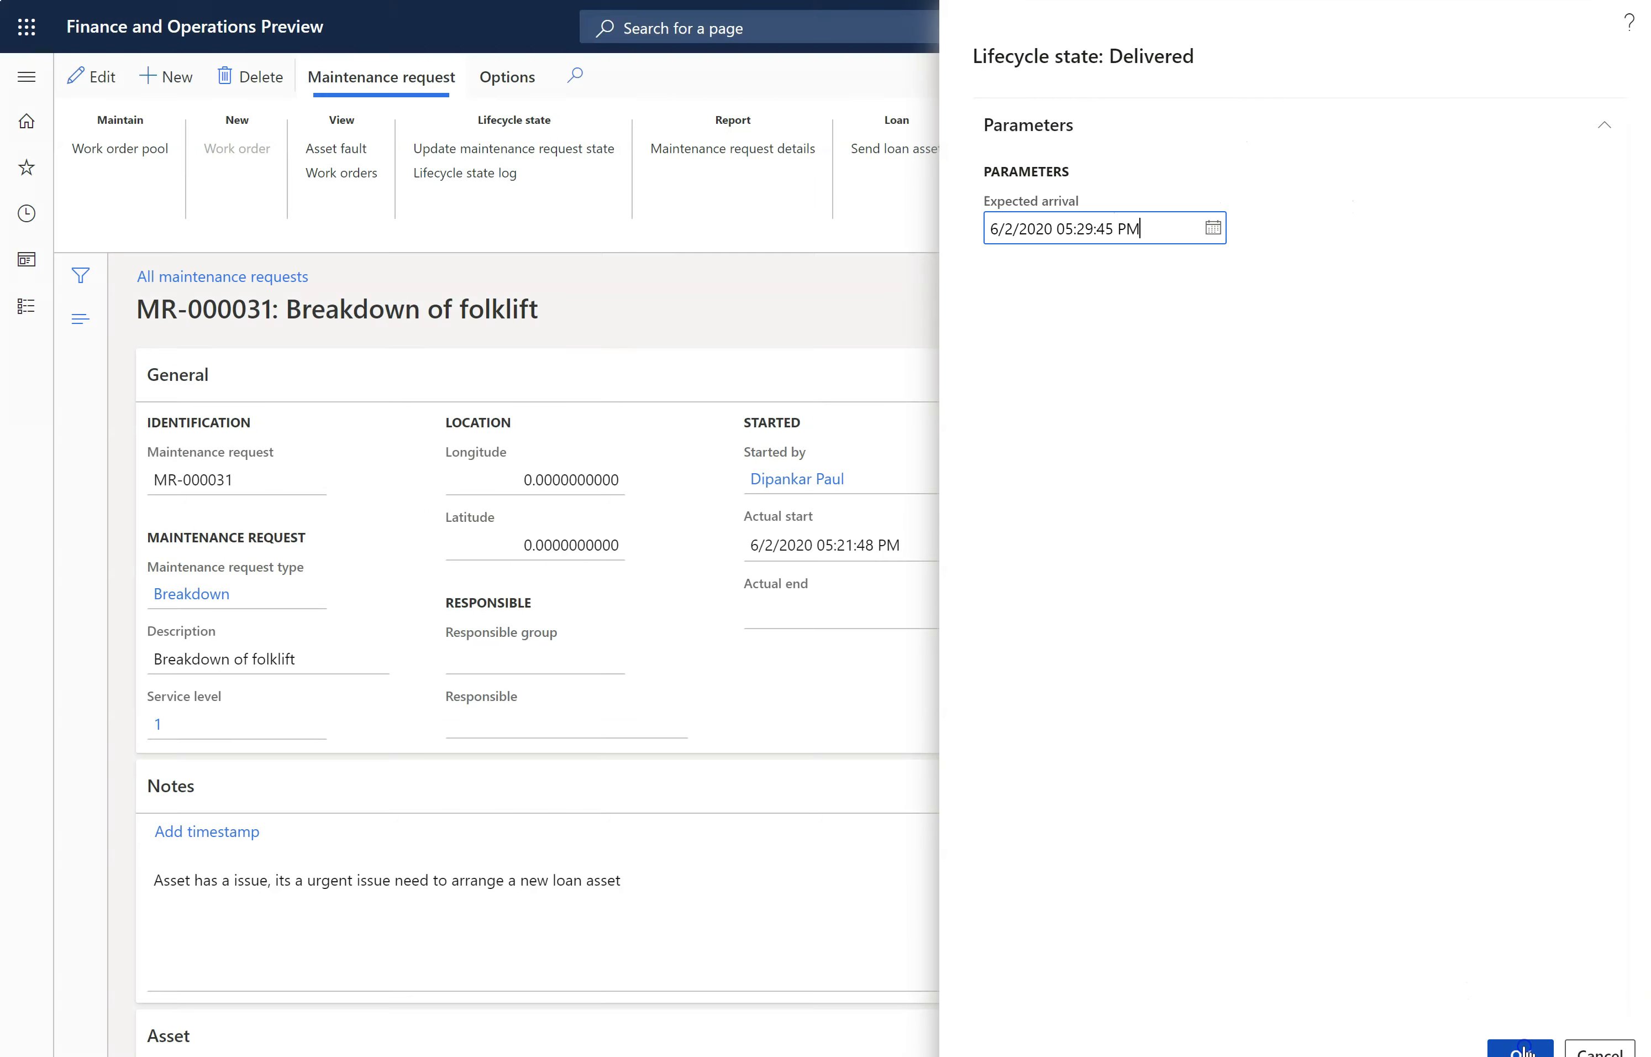
{"action": "left_click", "coordinate": [1226, 244]}
{"action": "left_click", "coordinate": [1103, 406]}
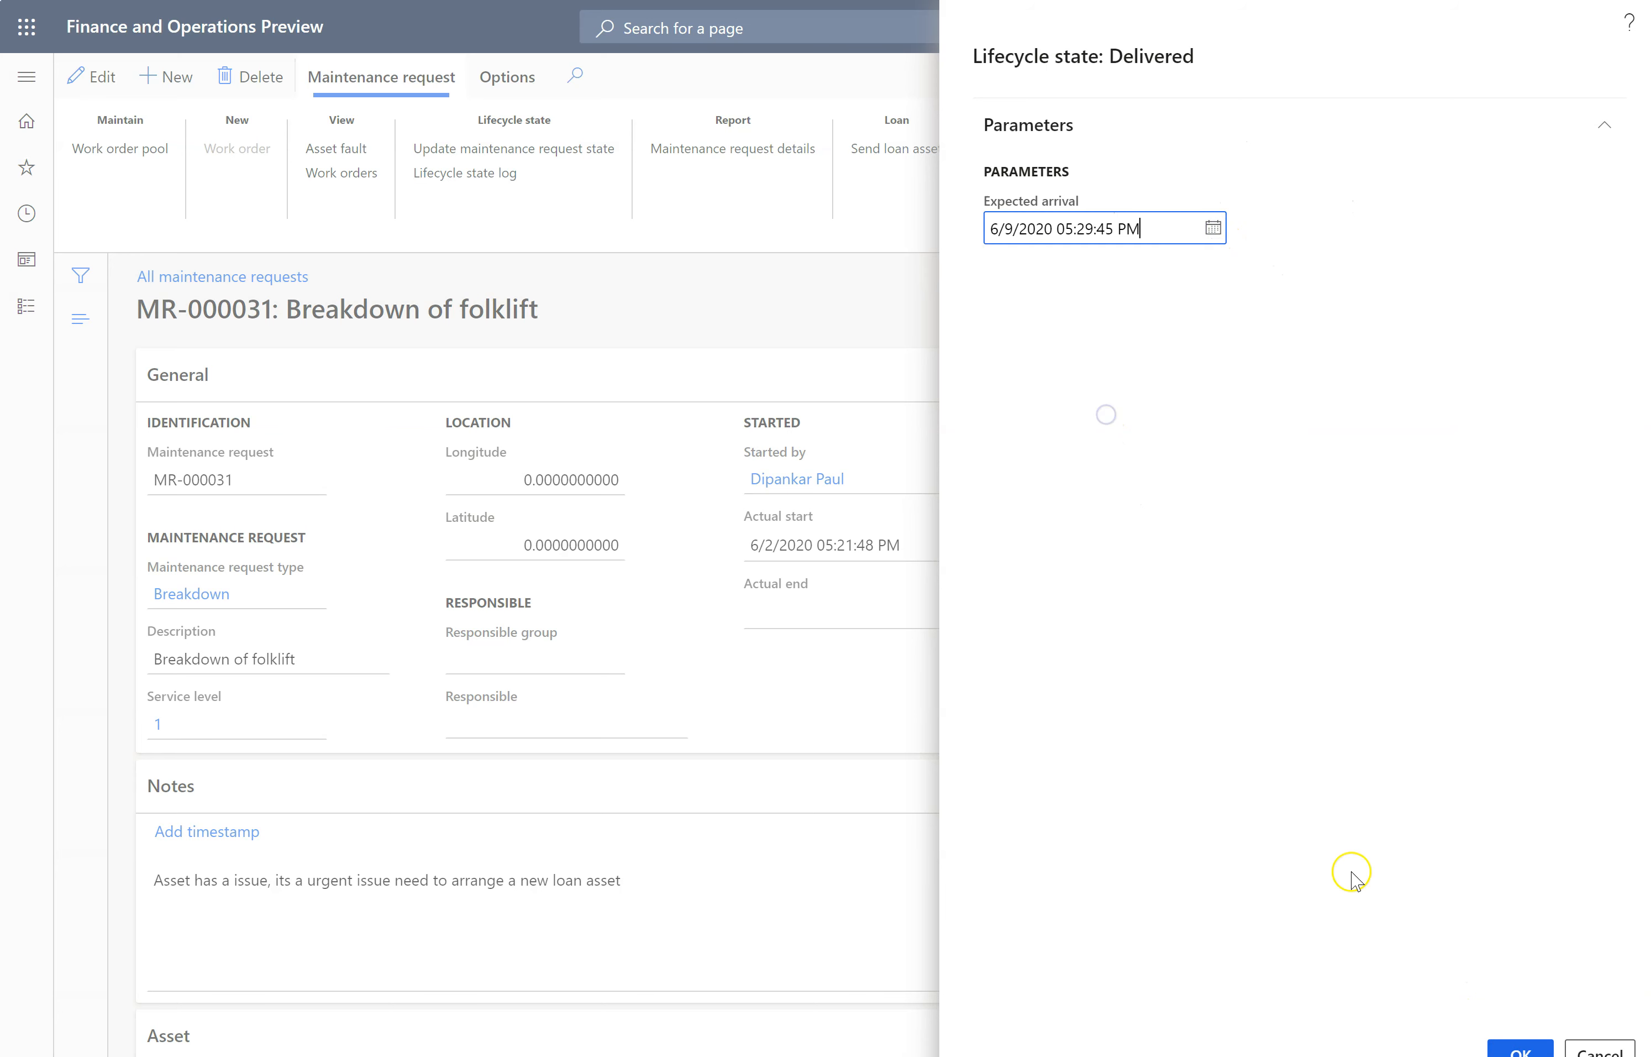
{"action": "left_click", "coordinate": [1521, 1047]}
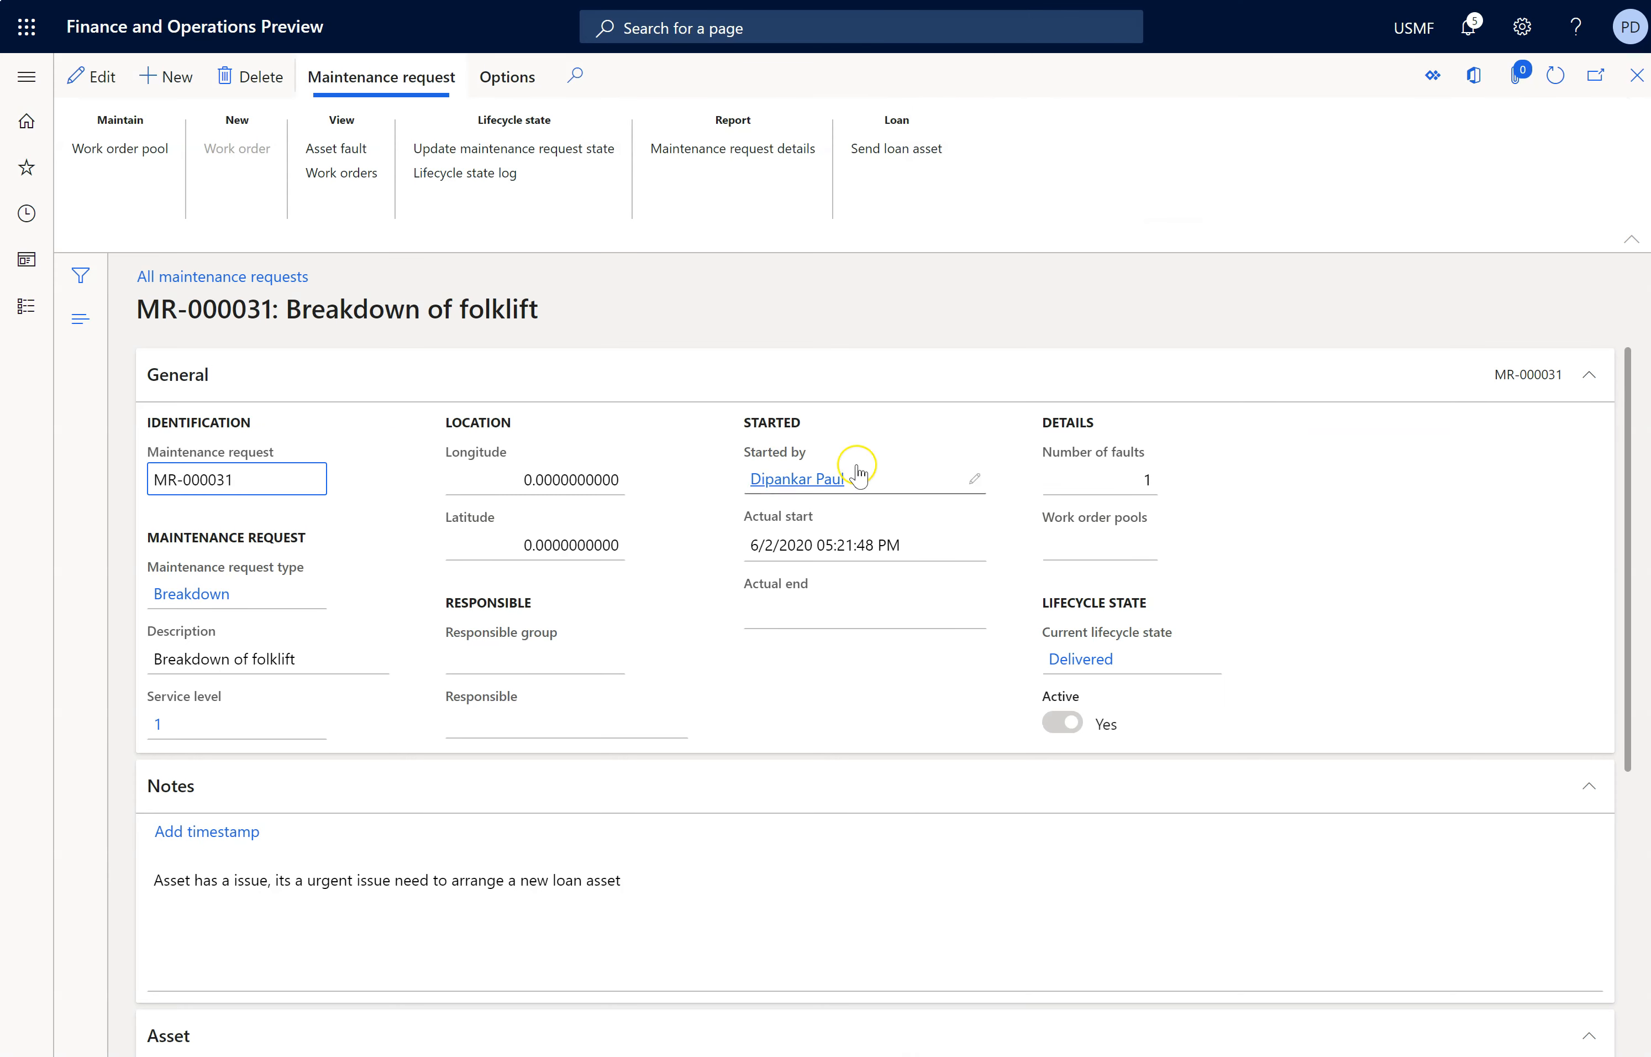
Step: Return loan asset FL-03 from the active asset loans with 6/9/2020 05:30:03 PM as the returned date
{"action": "left_click", "coordinate": [27, 78]}
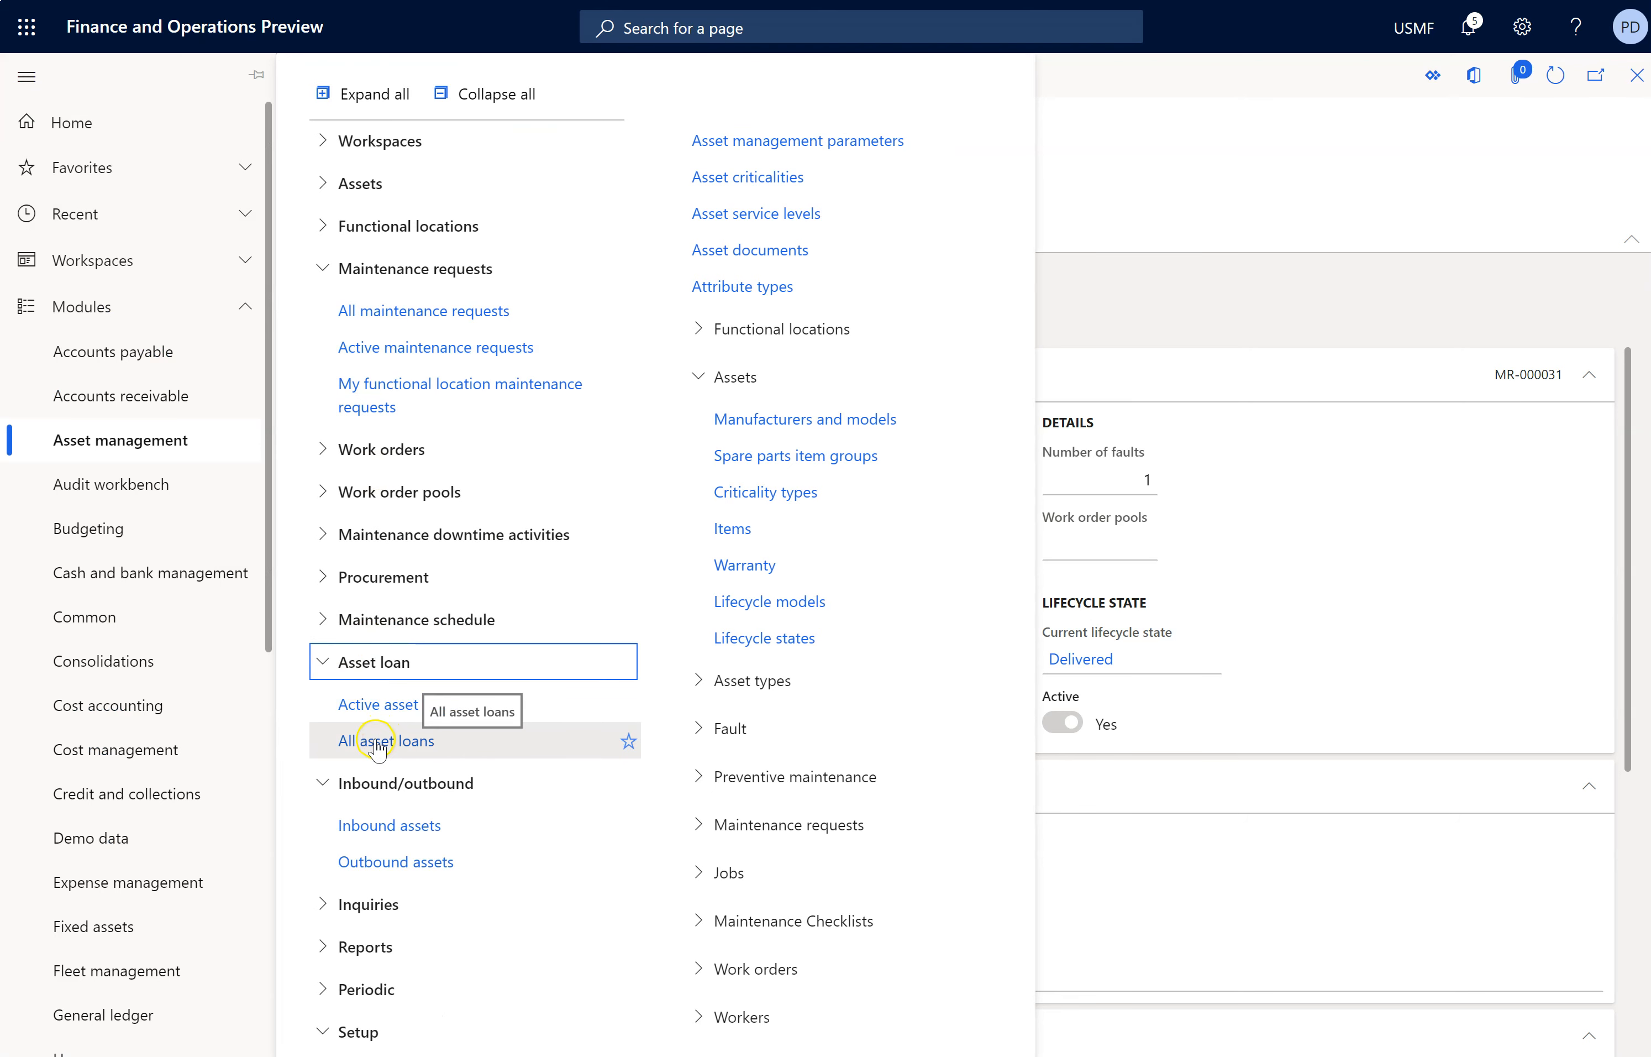
{"action": "left_click", "coordinate": [368, 705]}
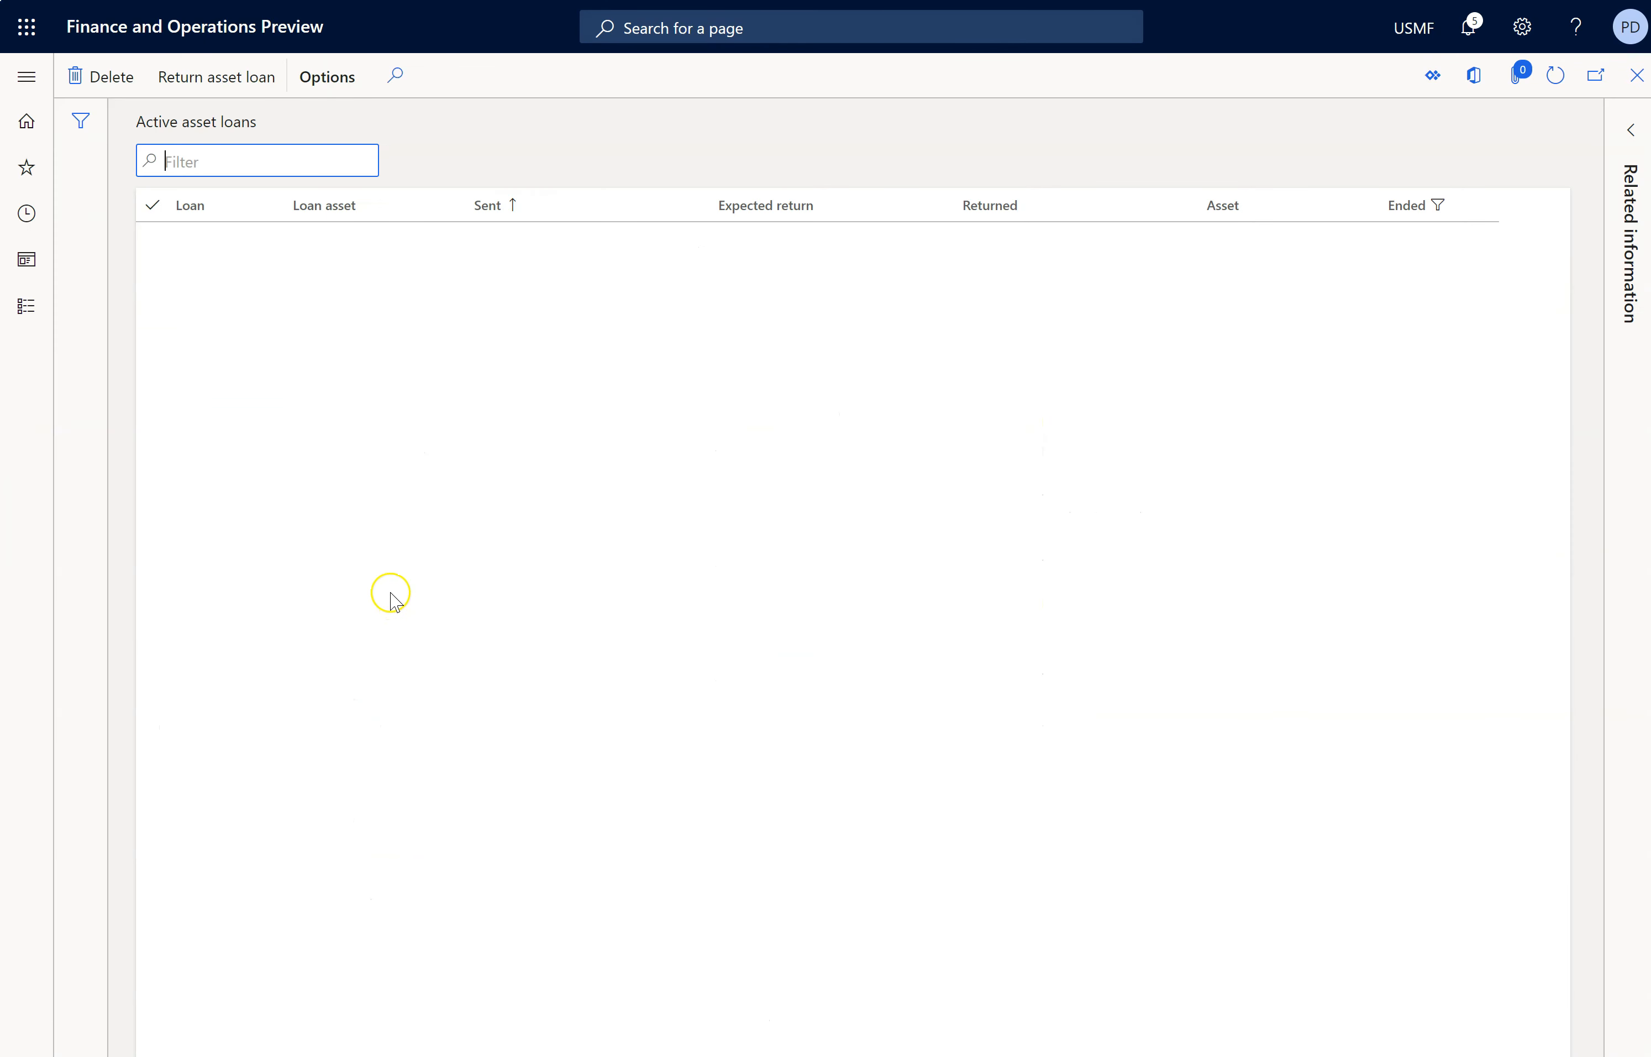
{"action": "left_click", "coordinate": [255, 76]}
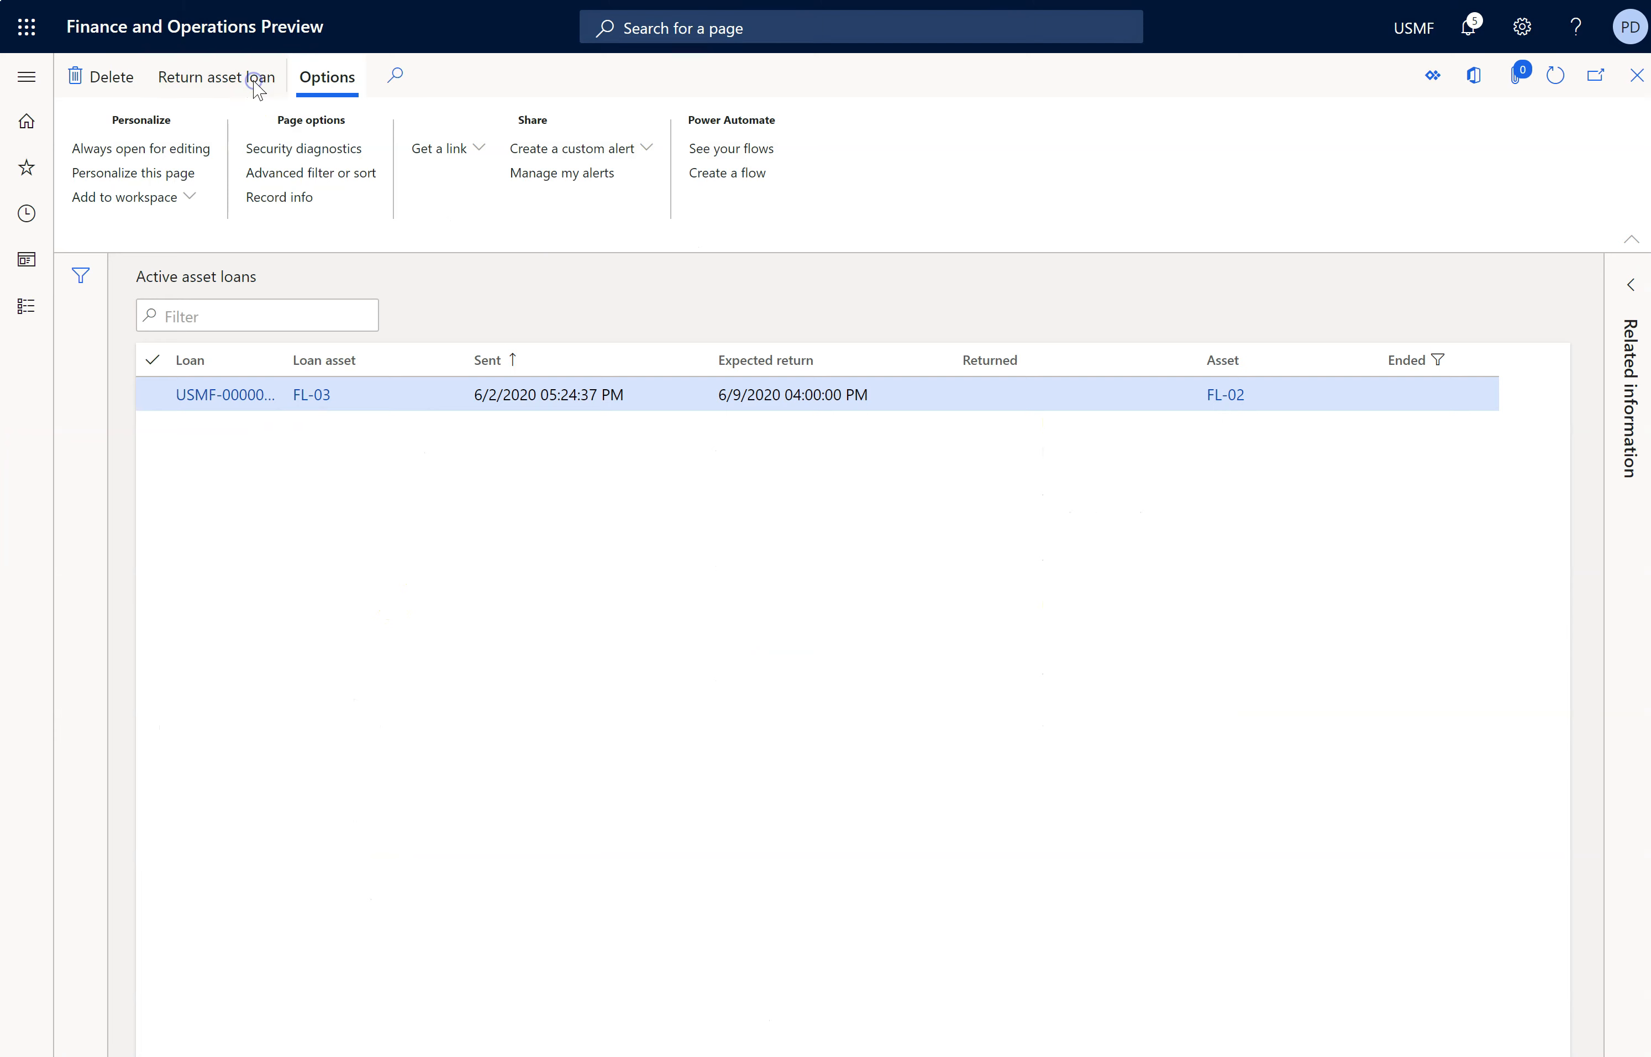
{"action": "left_click", "coordinate": [1202, 287]}
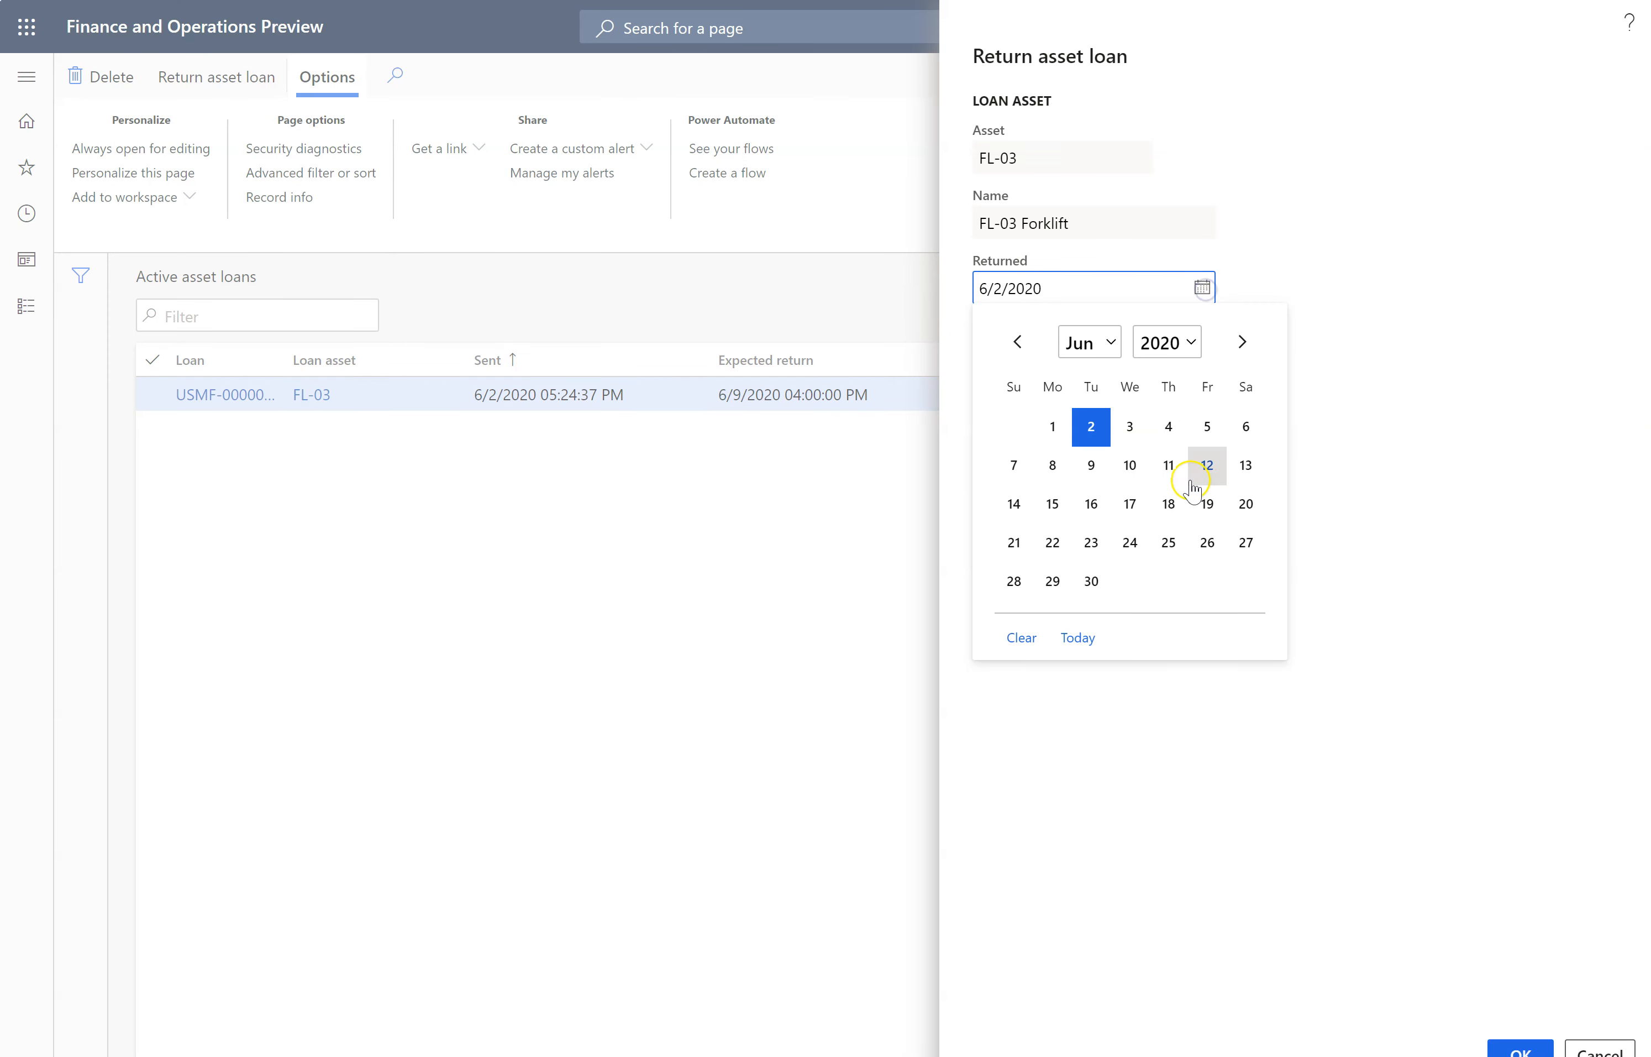
{"action": "left_click", "coordinate": [1092, 462]}
{"action": "left_click", "coordinate": [1519, 1046]}
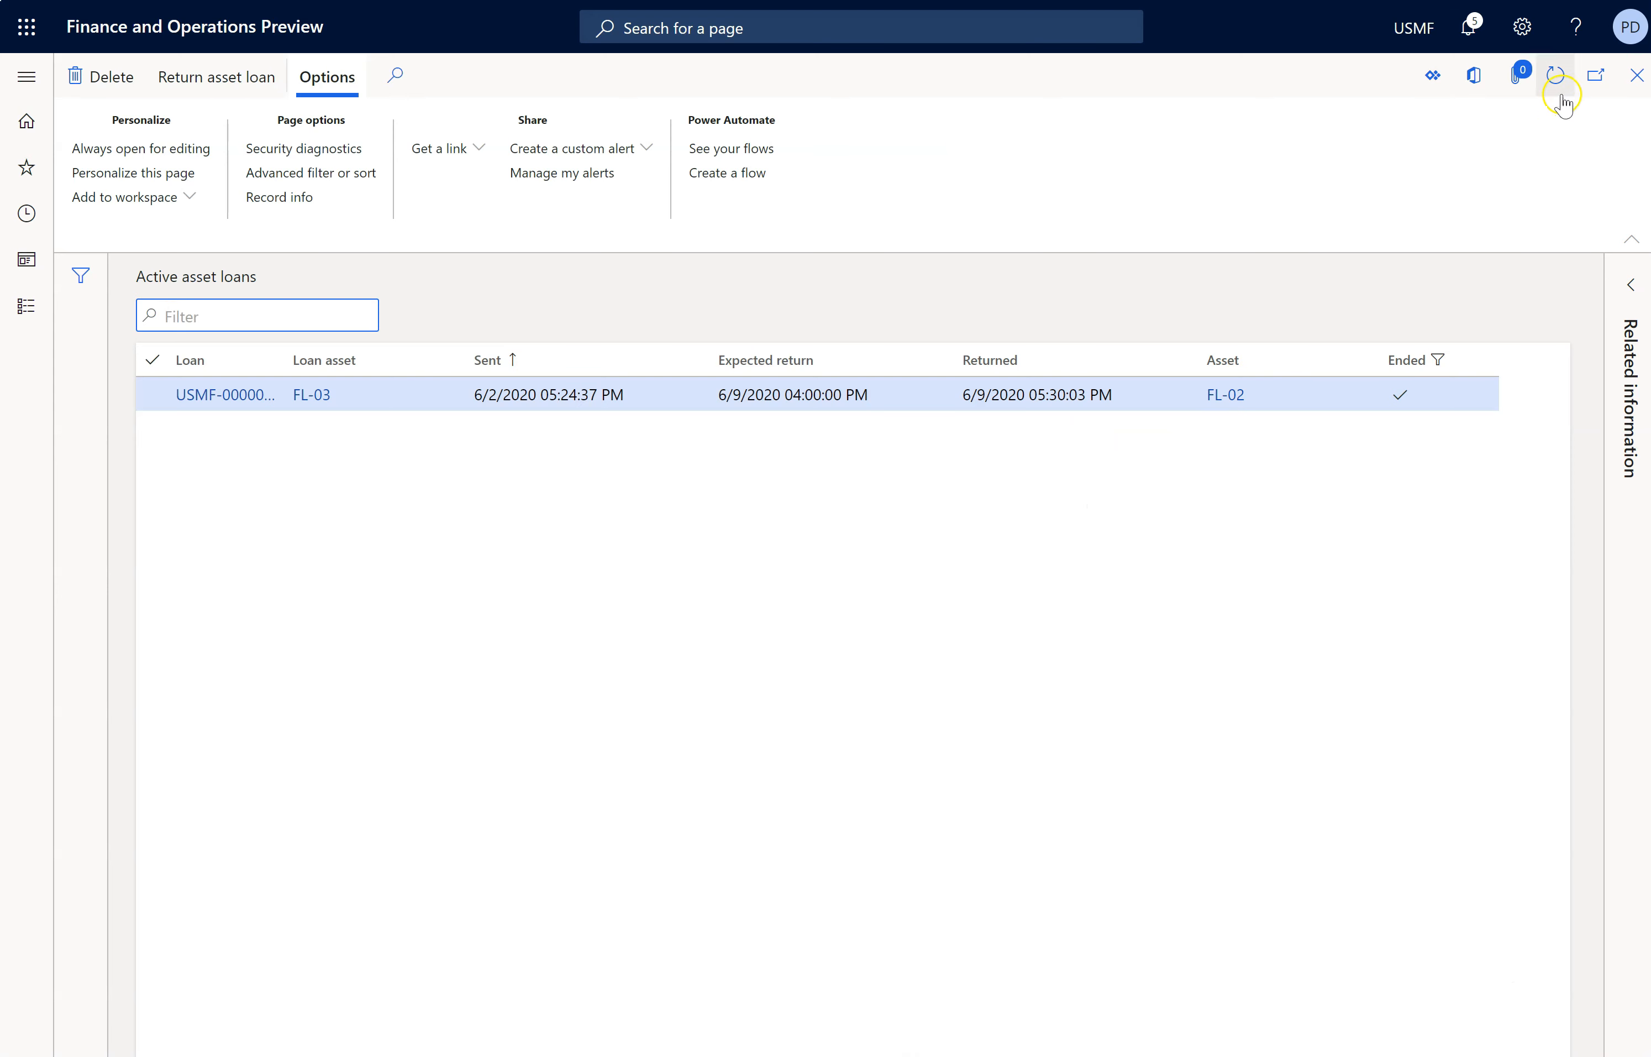
Step: Refresh the active asset loans and look over the lists of all asset loans and all maintenance requests
{"action": "left_click", "coordinate": [1556, 75]}
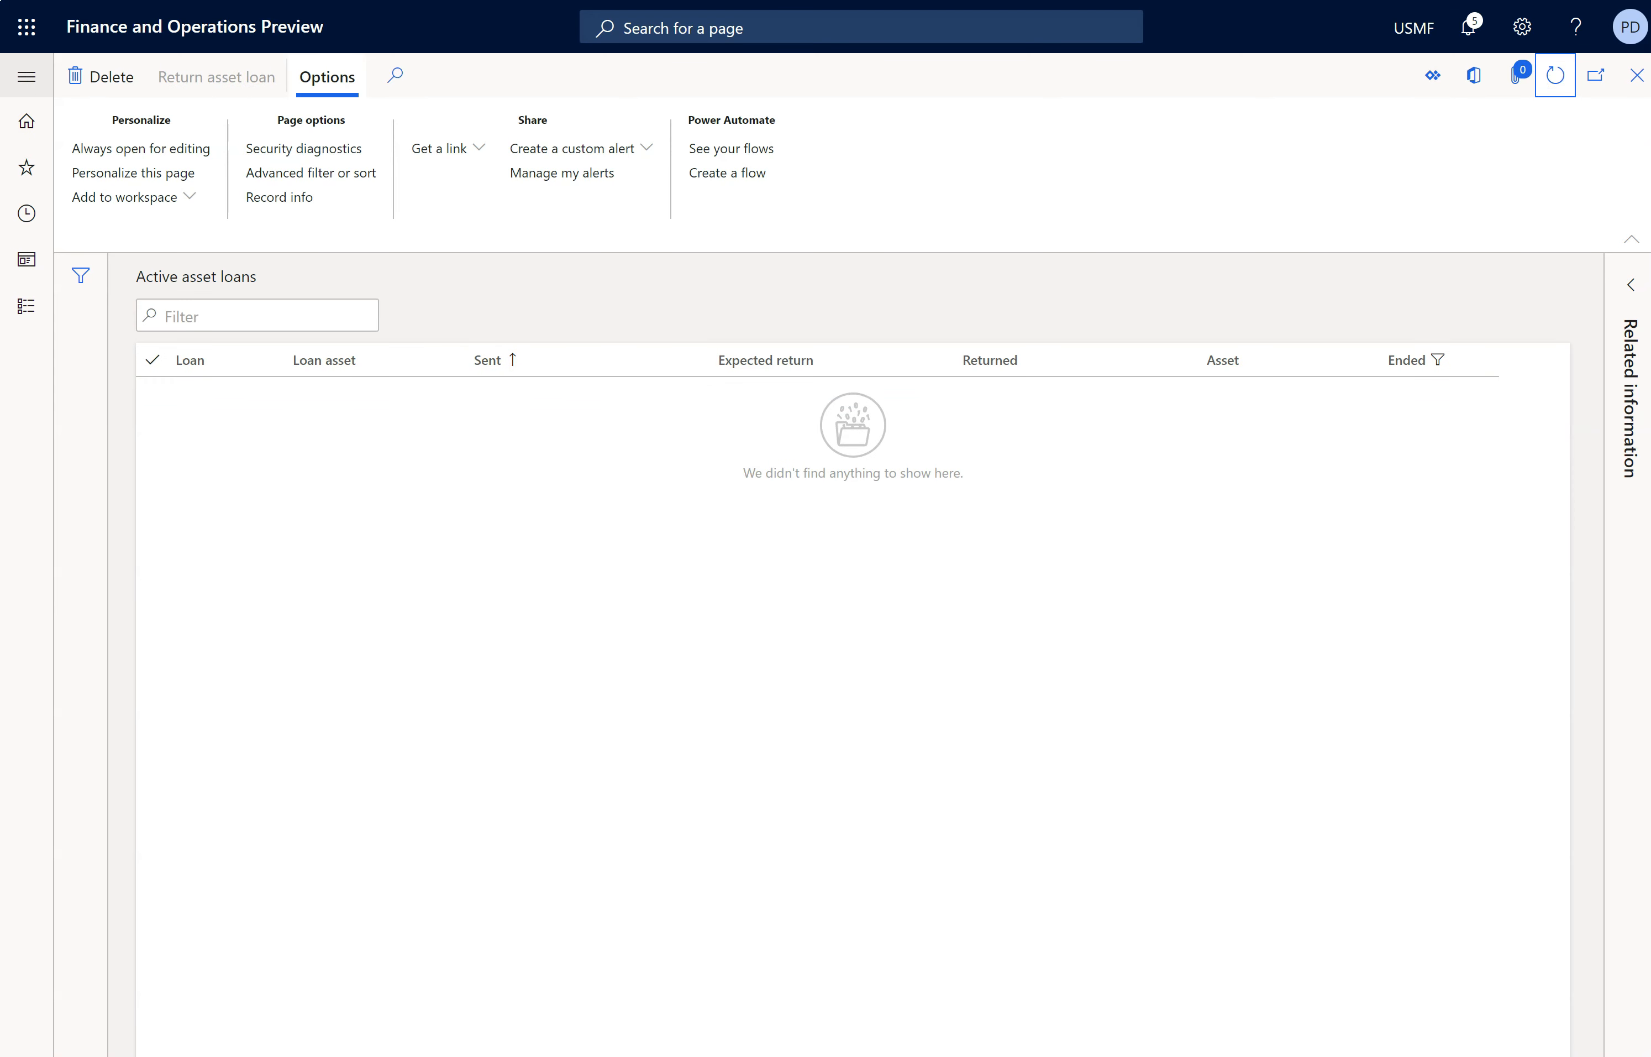
{"action": "left_click", "coordinate": [27, 76]}
{"action": "left_click", "coordinate": [383, 742]}
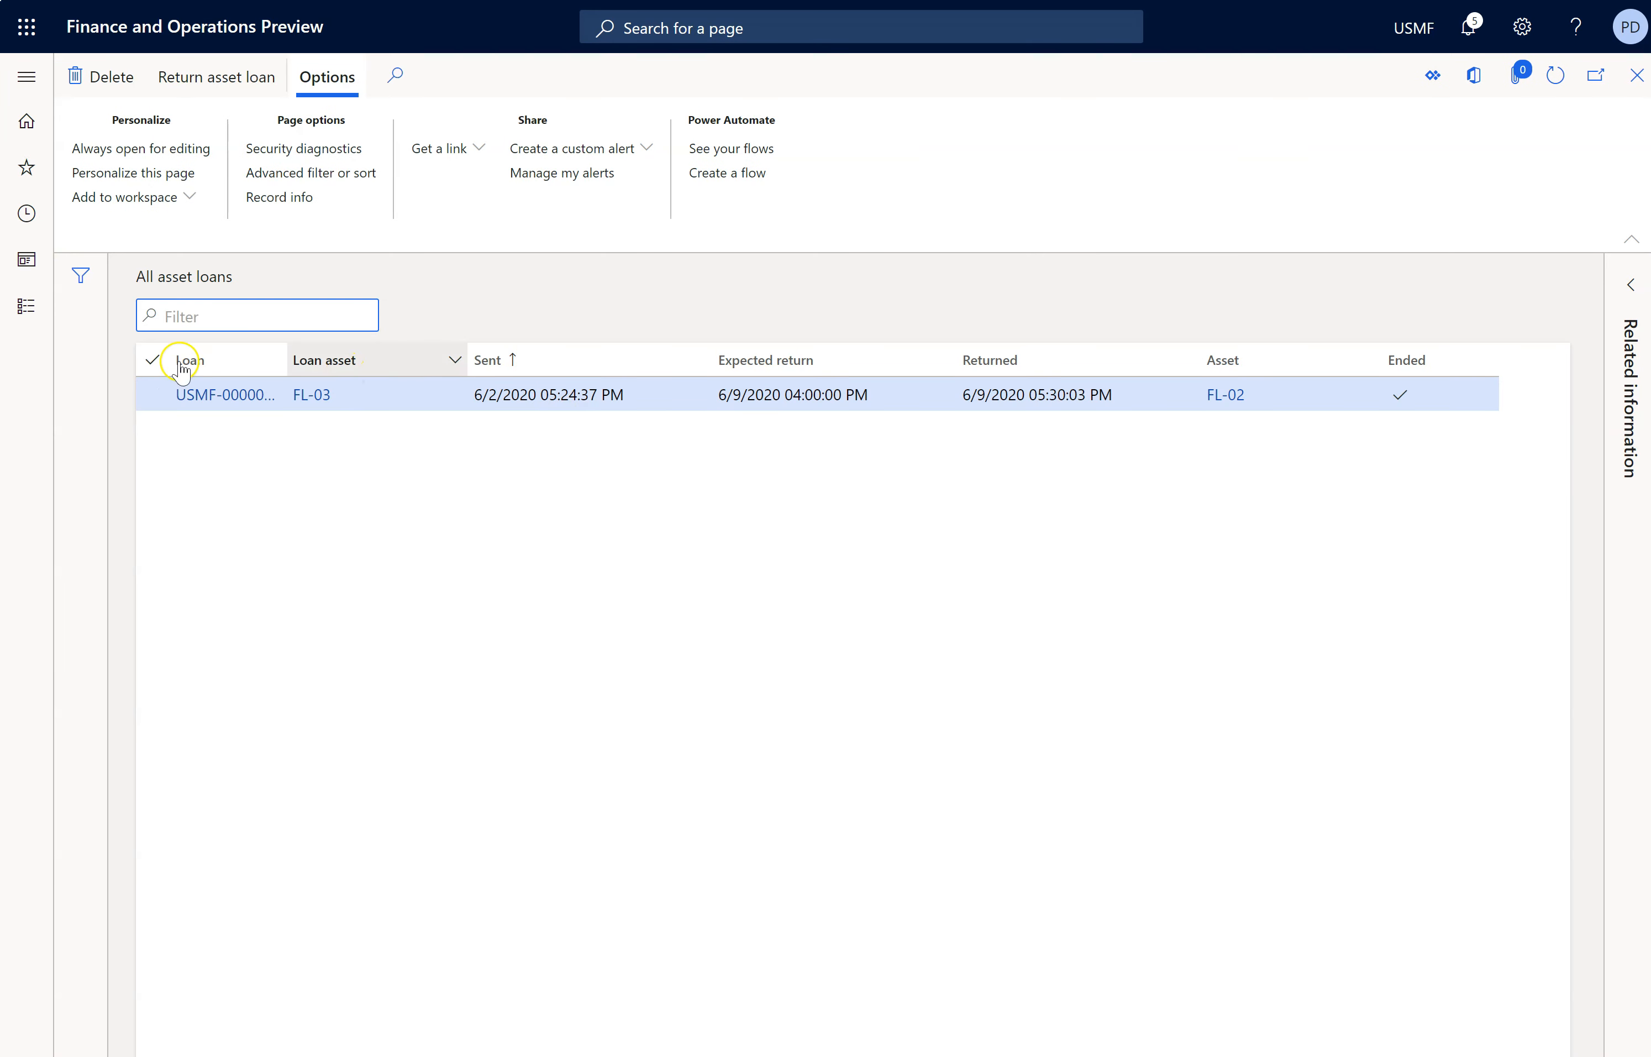
{"action": "left_click", "coordinate": [27, 76]}
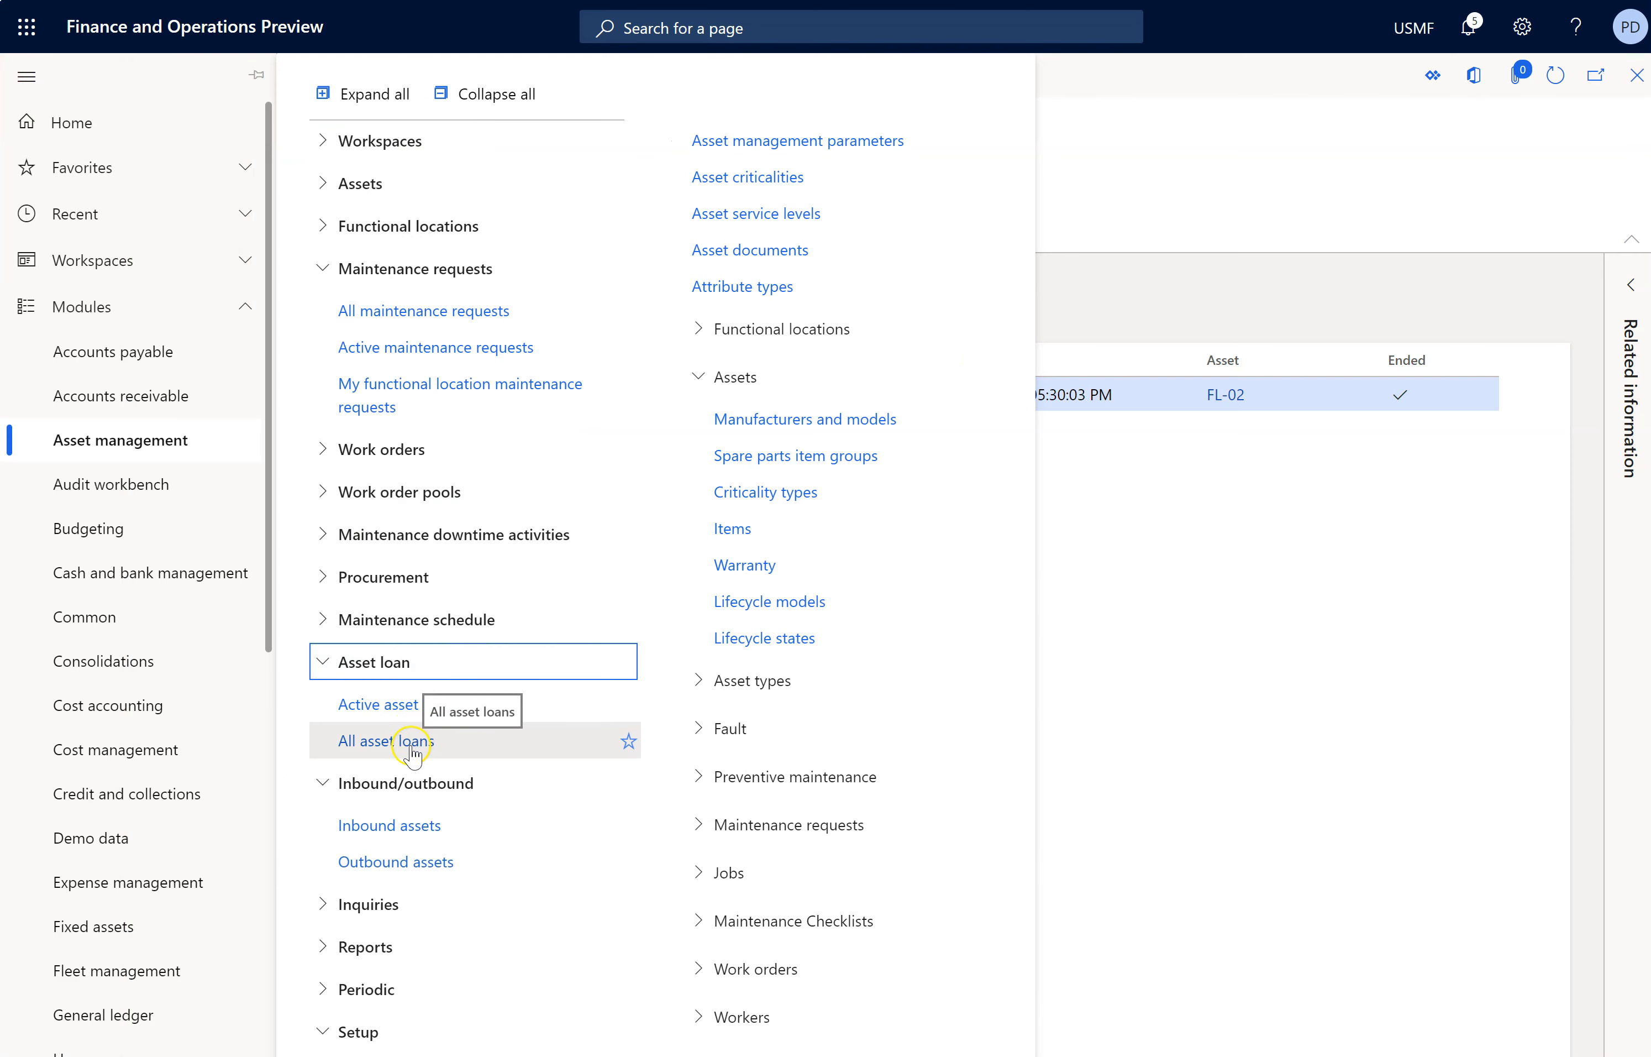
{"action": "left_click", "coordinate": [454, 317]}
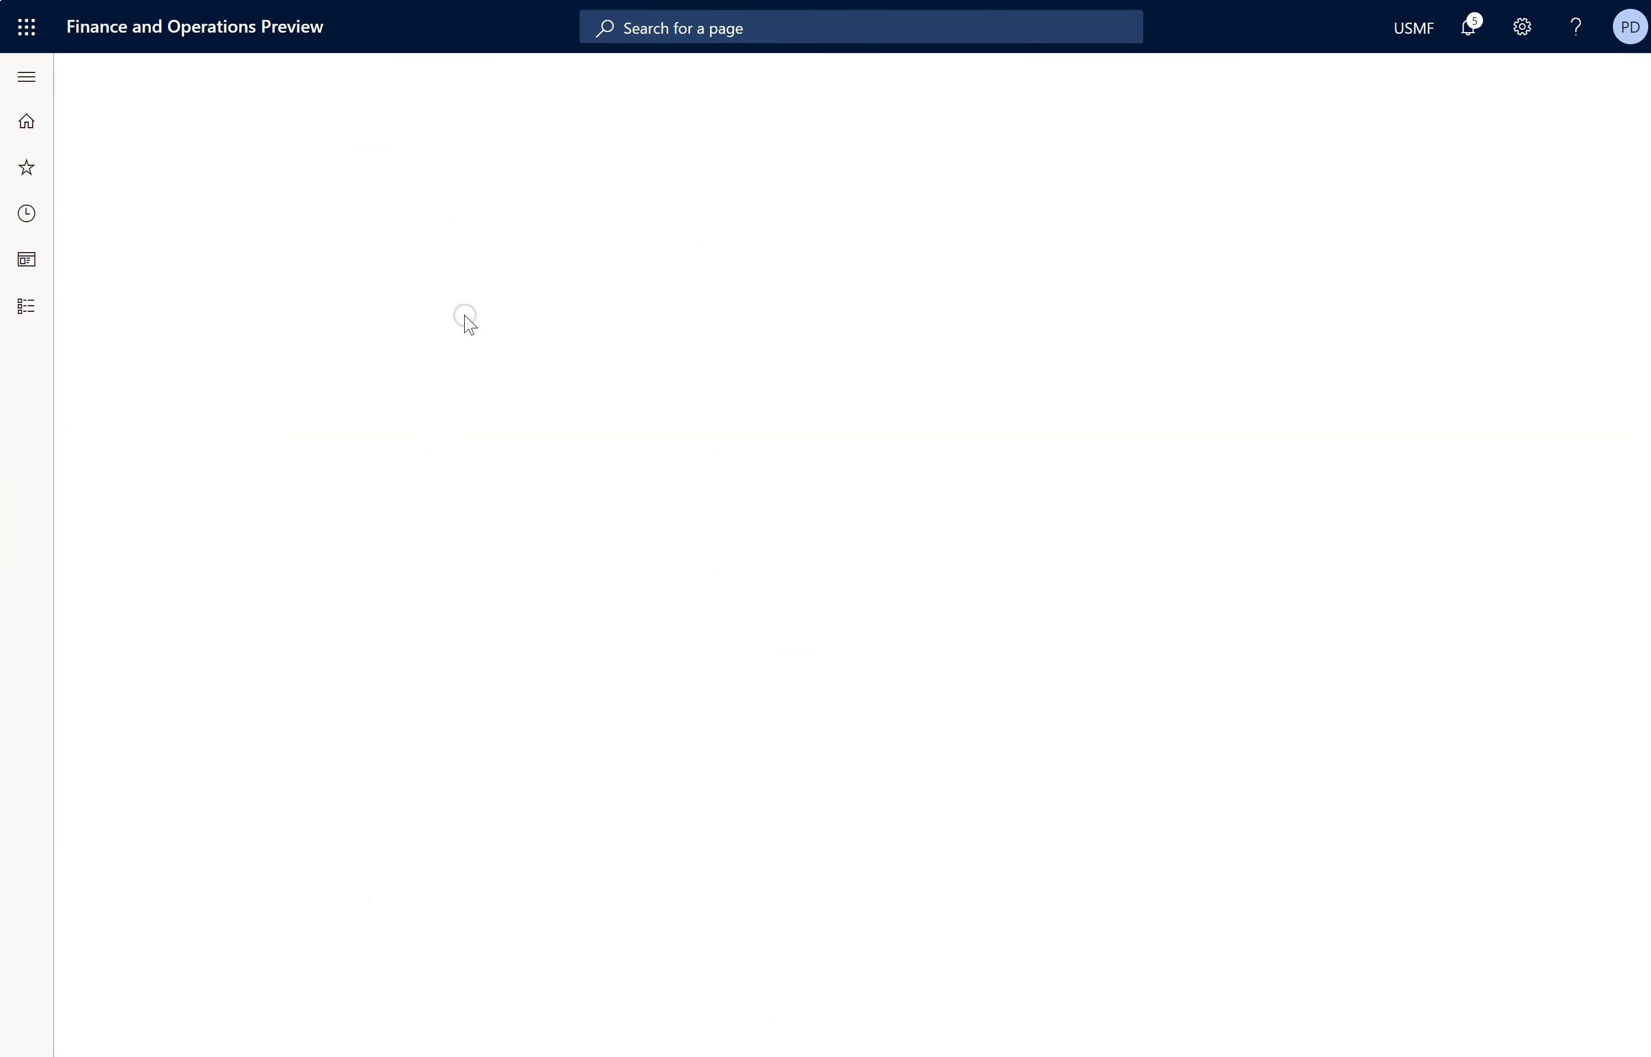
Step: Deliver outbound asset FL-02 for request MR-000031 with 6/9/2020 05:30:28 PM as the delivered date
{"action": "left_click", "coordinate": [27, 76]}
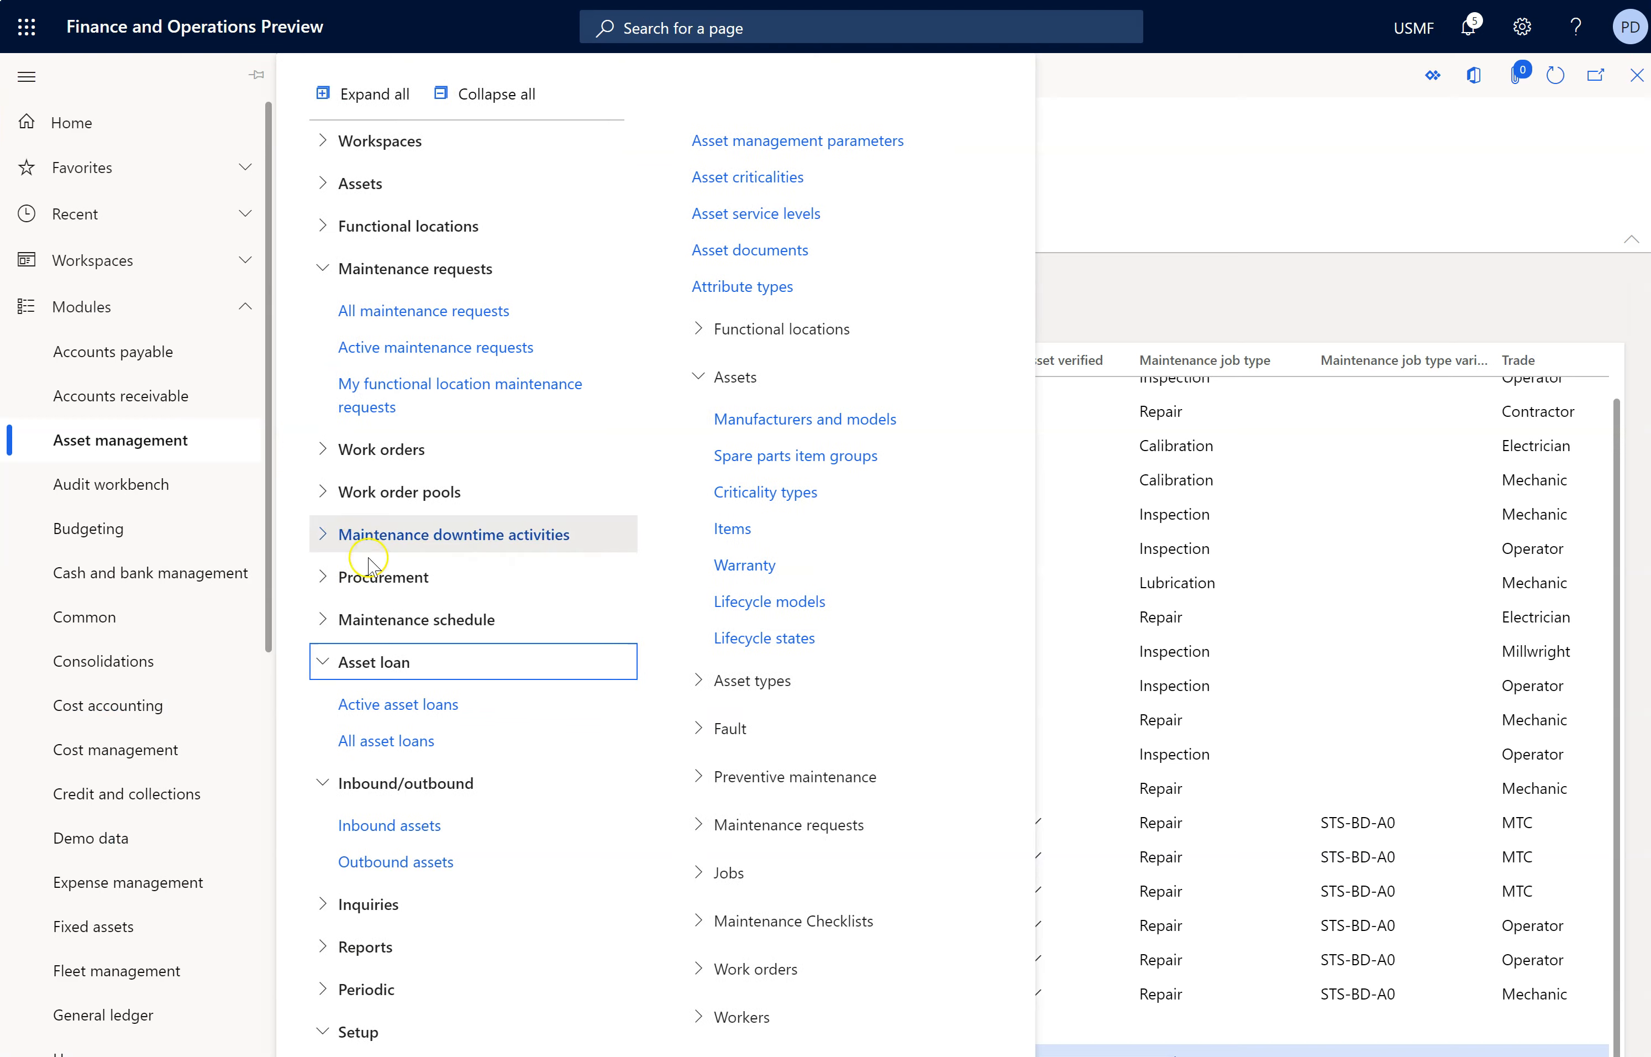
{"action": "left_click", "coordinate": [373, 865]}
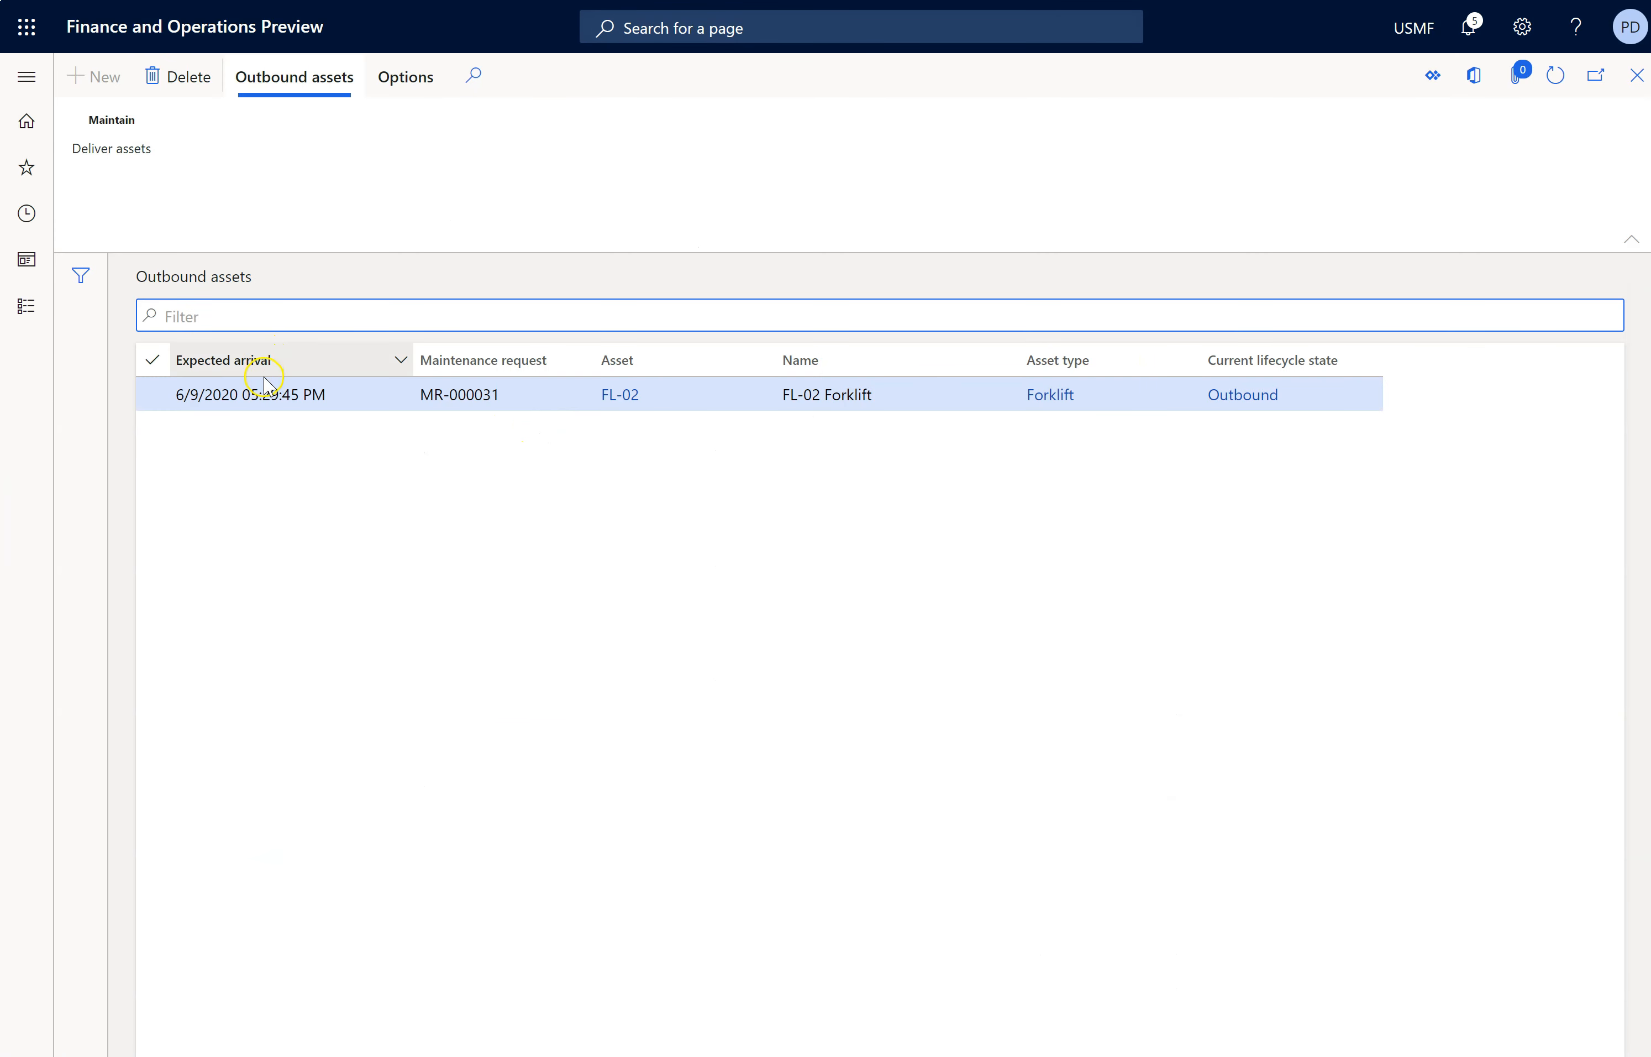
{"action": "left_click", "coordinate": [141, 143]}
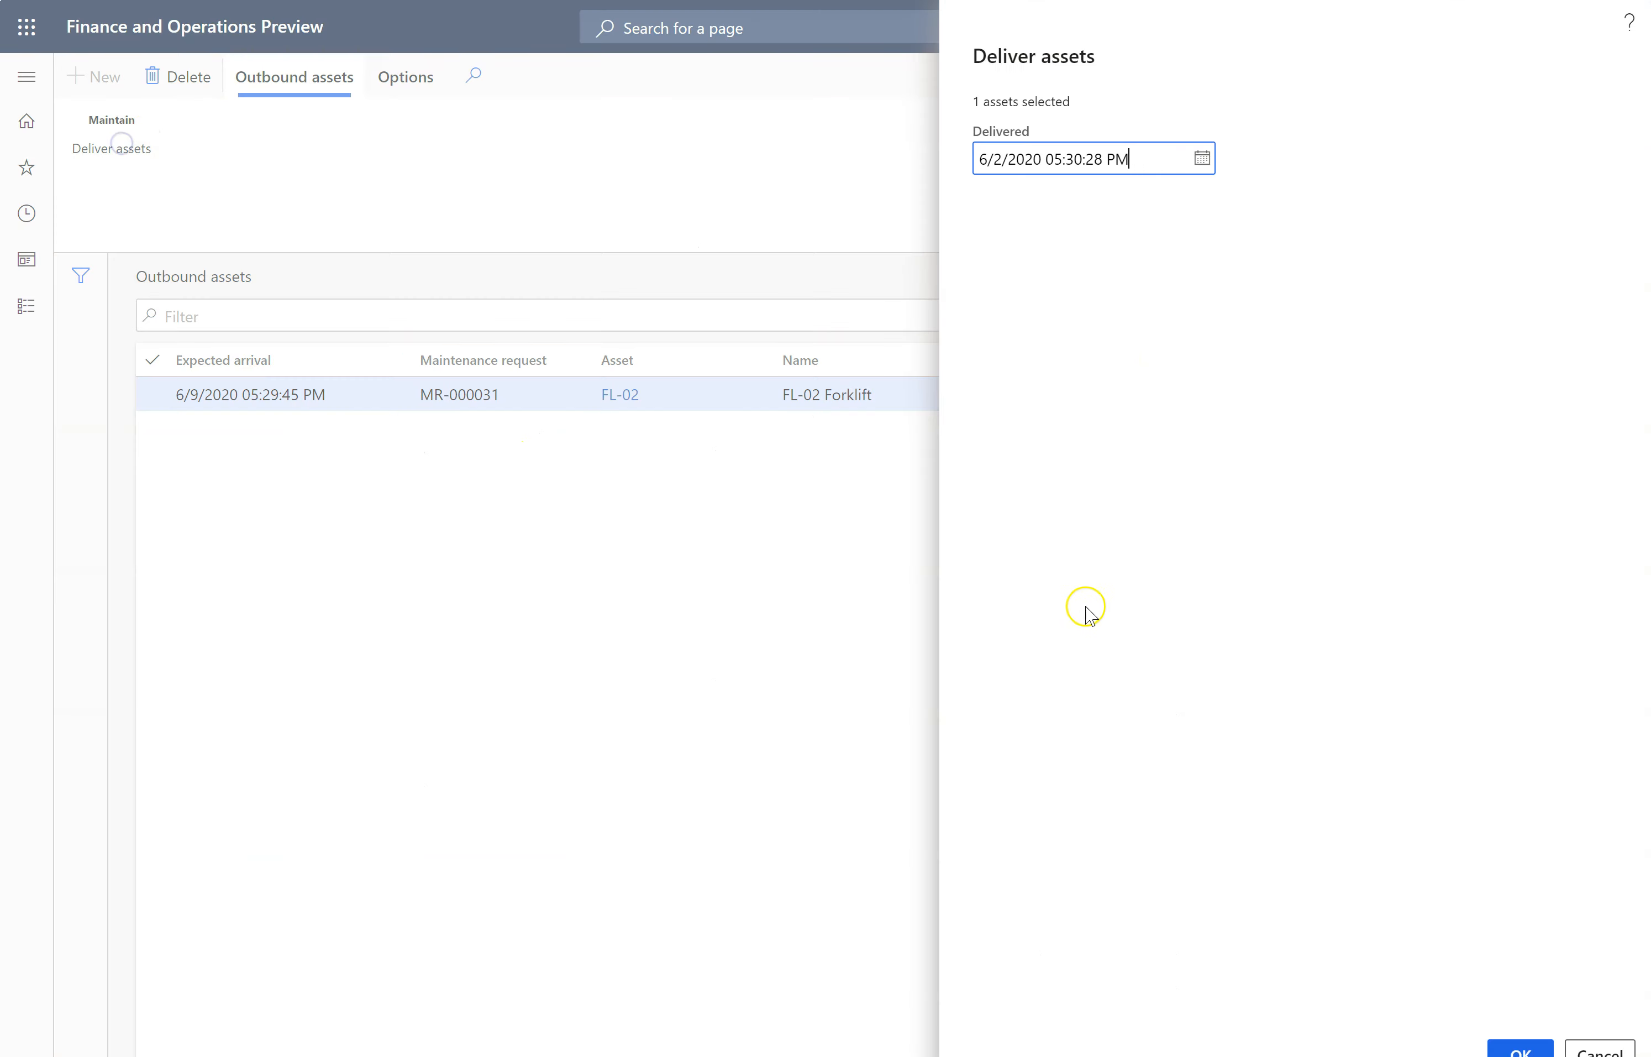
{"action": "left_click", "coordinate": [1201, 158]}
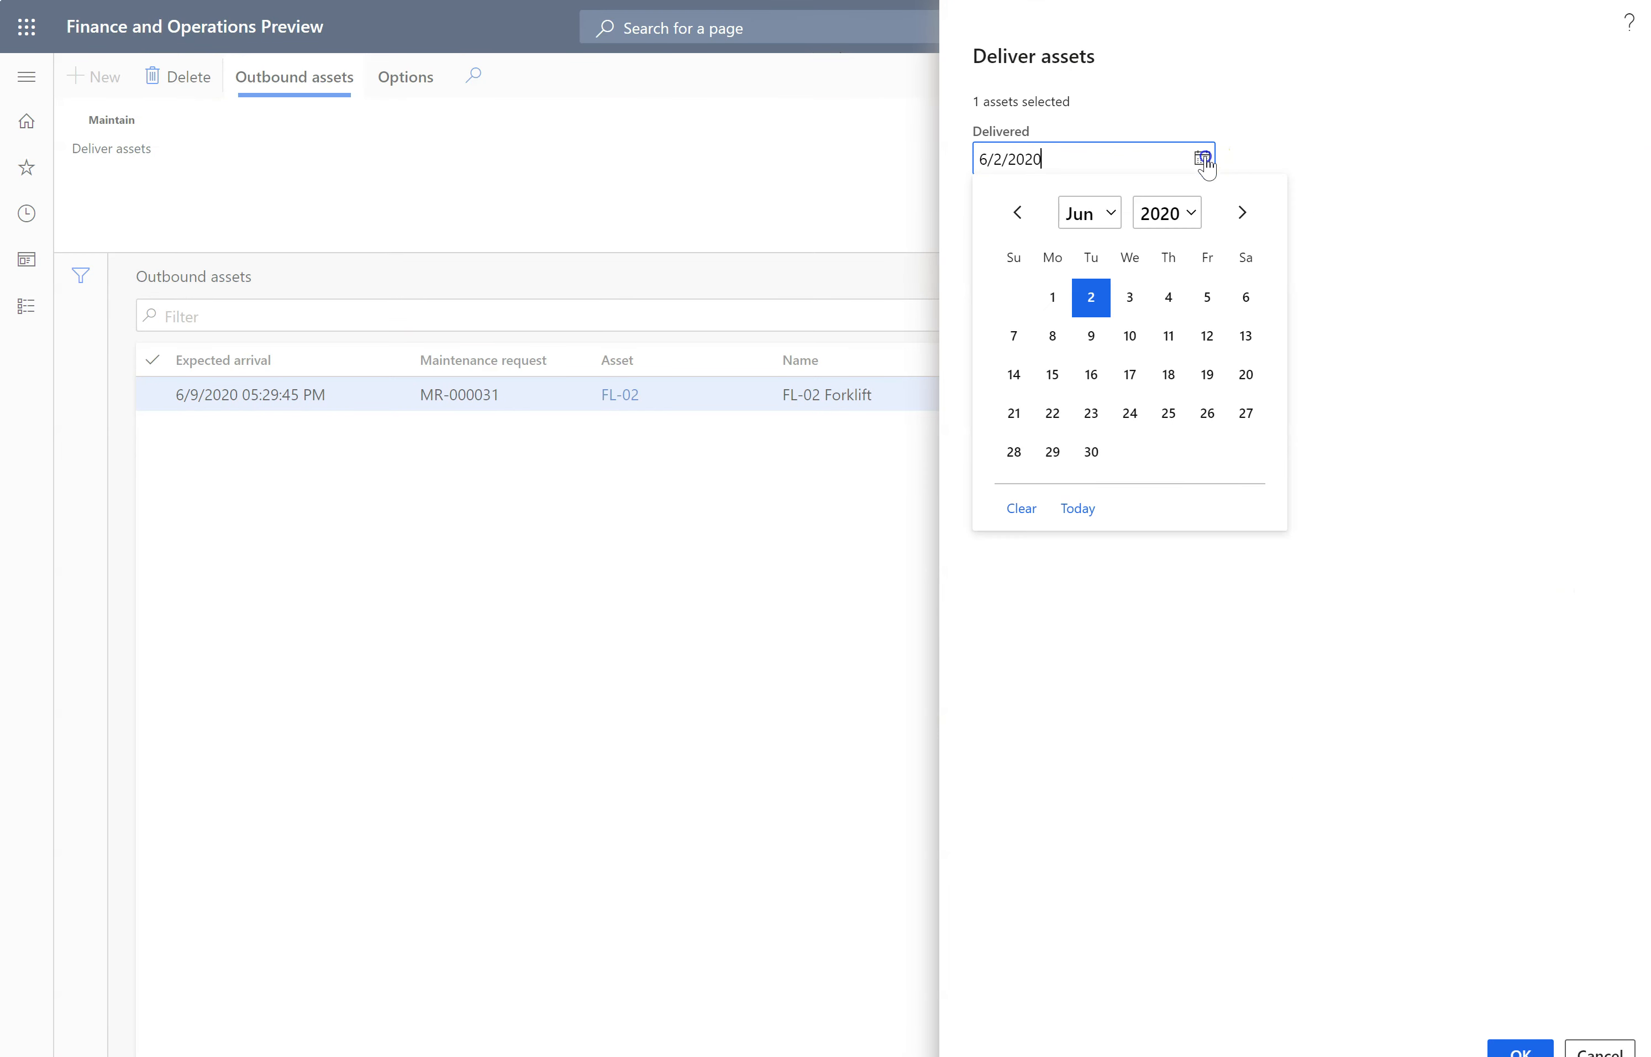
{"action": "left_click", "coordinate": [1091, 340]}
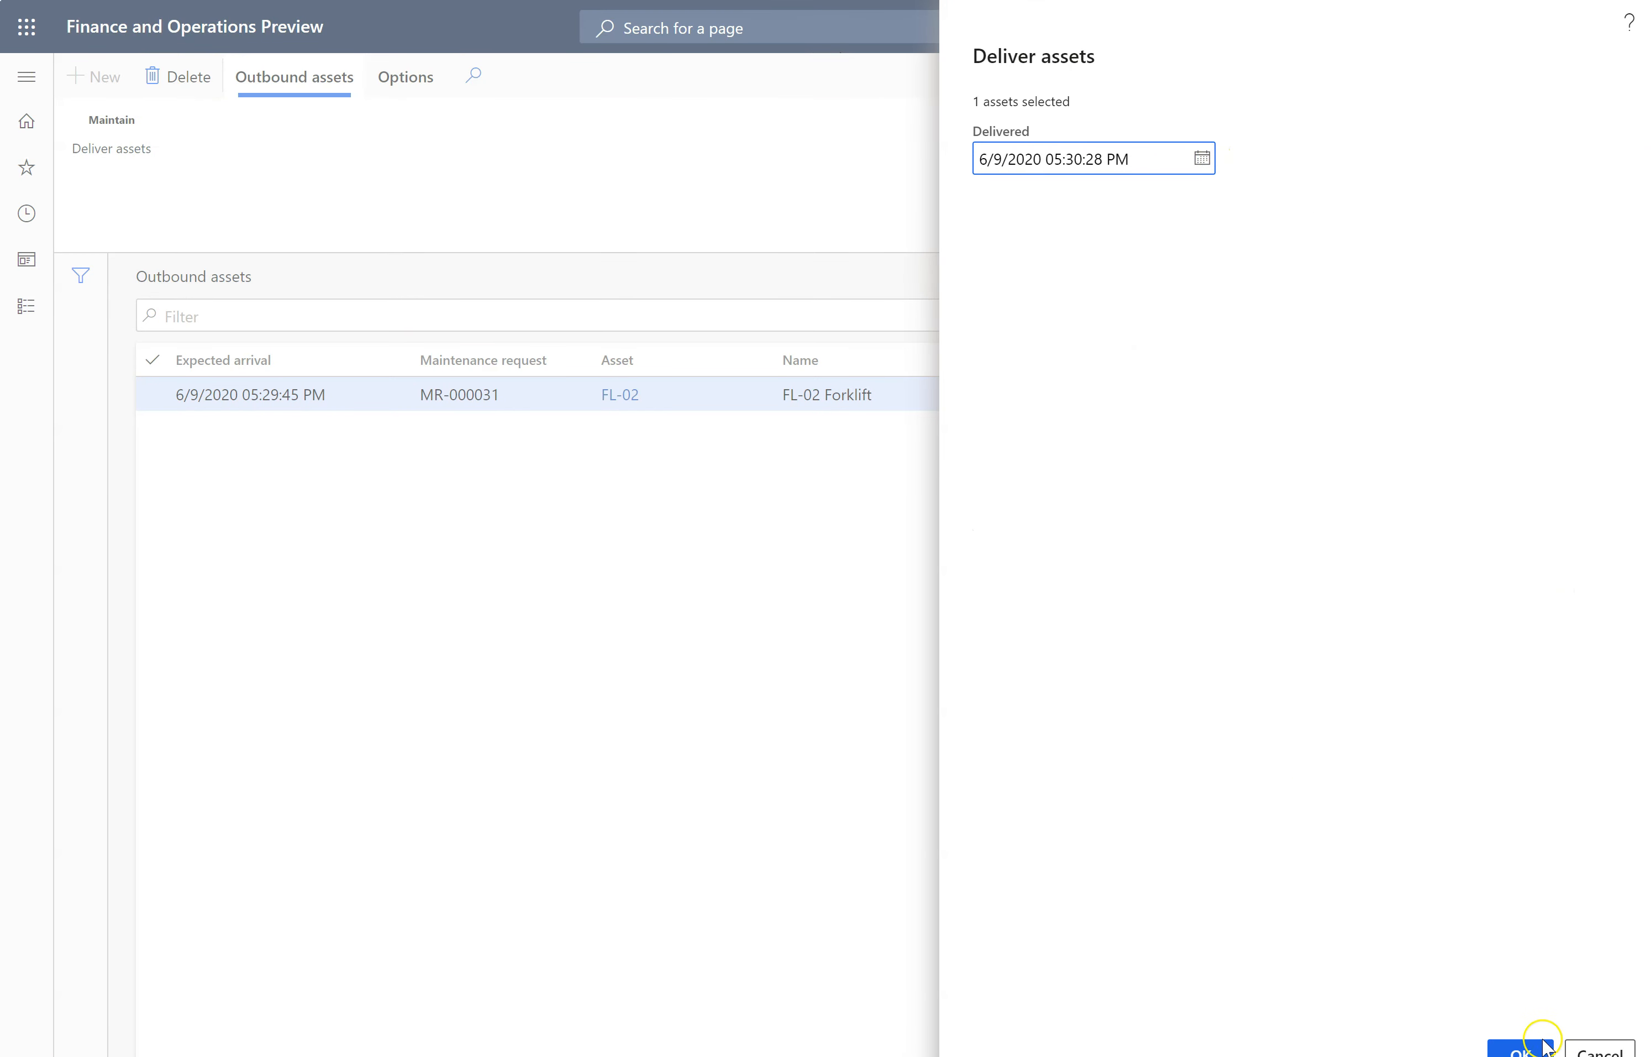
{"action": "left_click", "coordinate": [1518, 1050]}
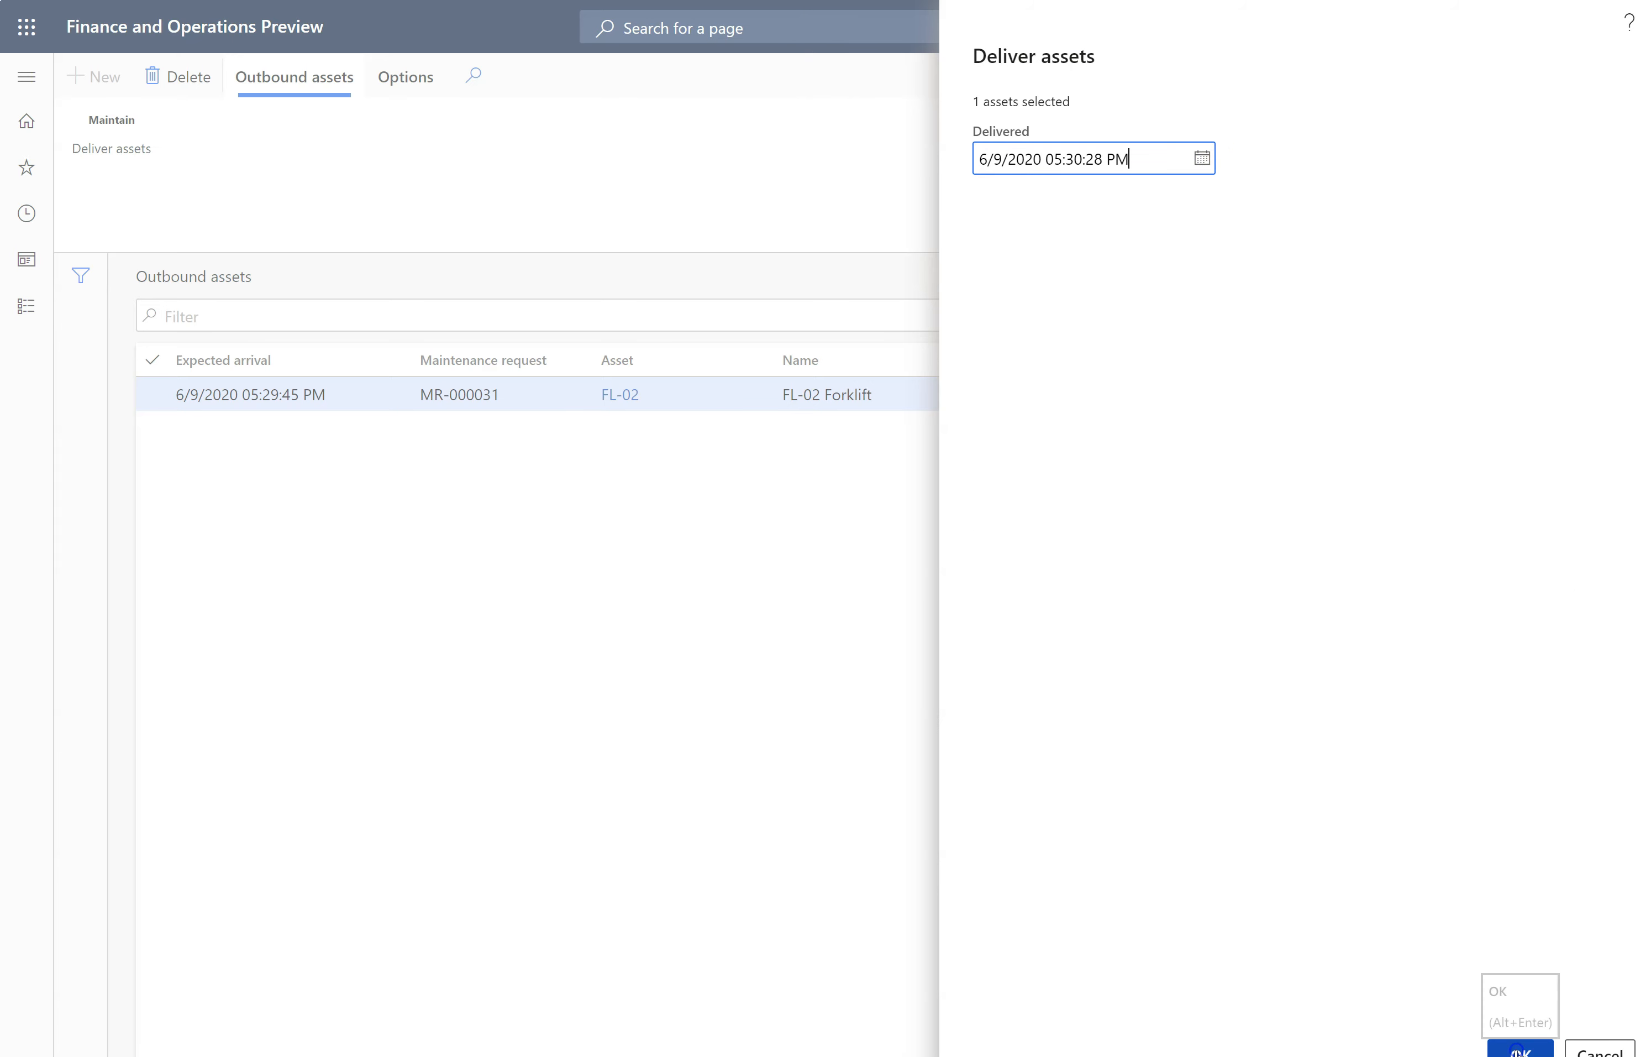
Step: Open the list of all assets in Asset management and filter it by asset IDs beginning with K
{"action": "left_click", "coordinate": [171, 22]}
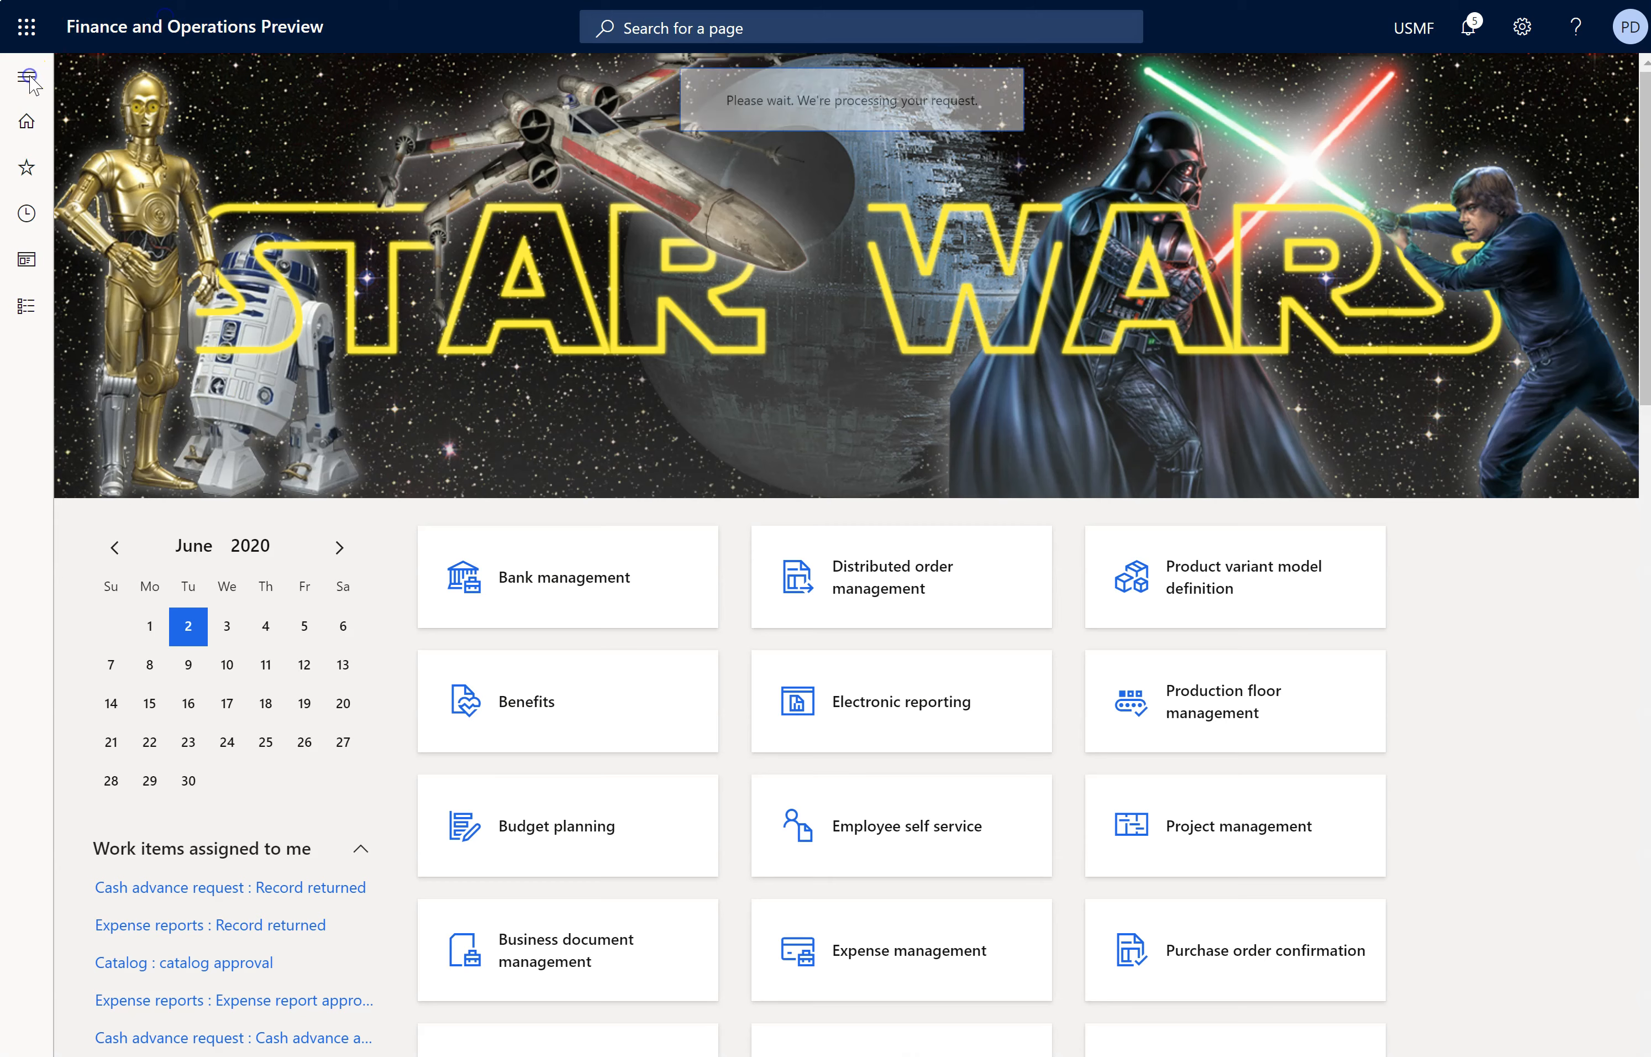
{"action": "left_click", "coordinate": [26, 71]}
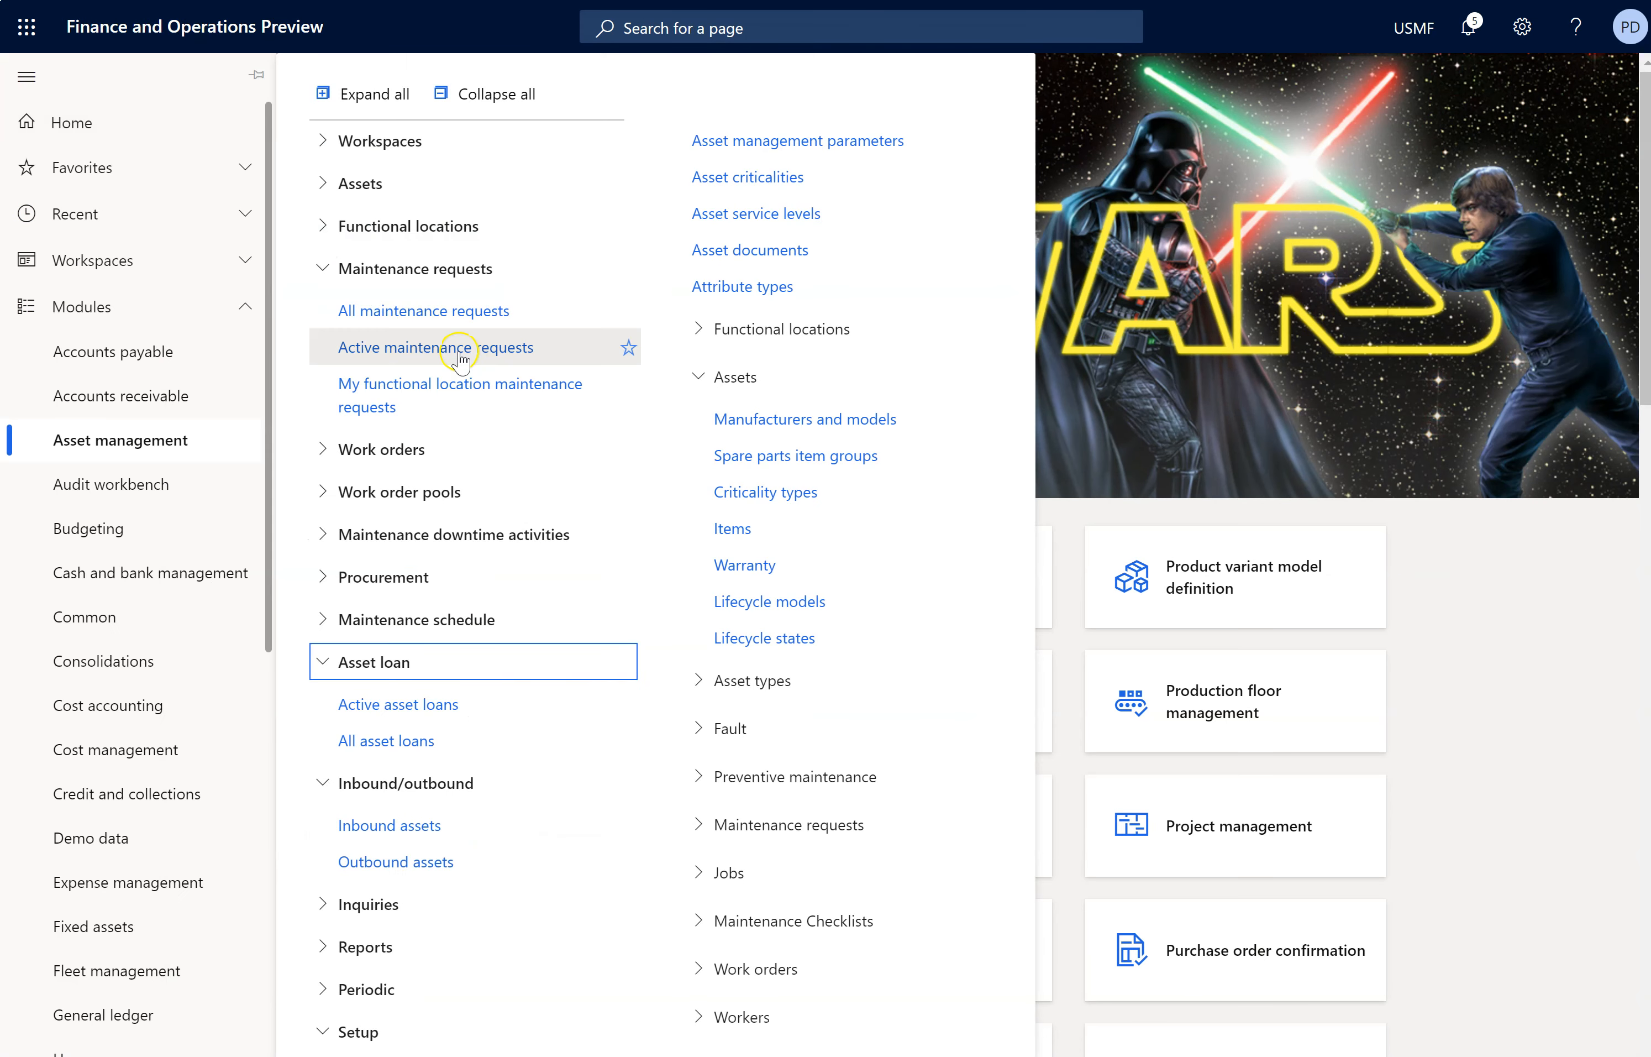
{"action": "left_click", "coordinate": [324, 181]}
{"action": "left_click", "coordinate": [380, 231]}
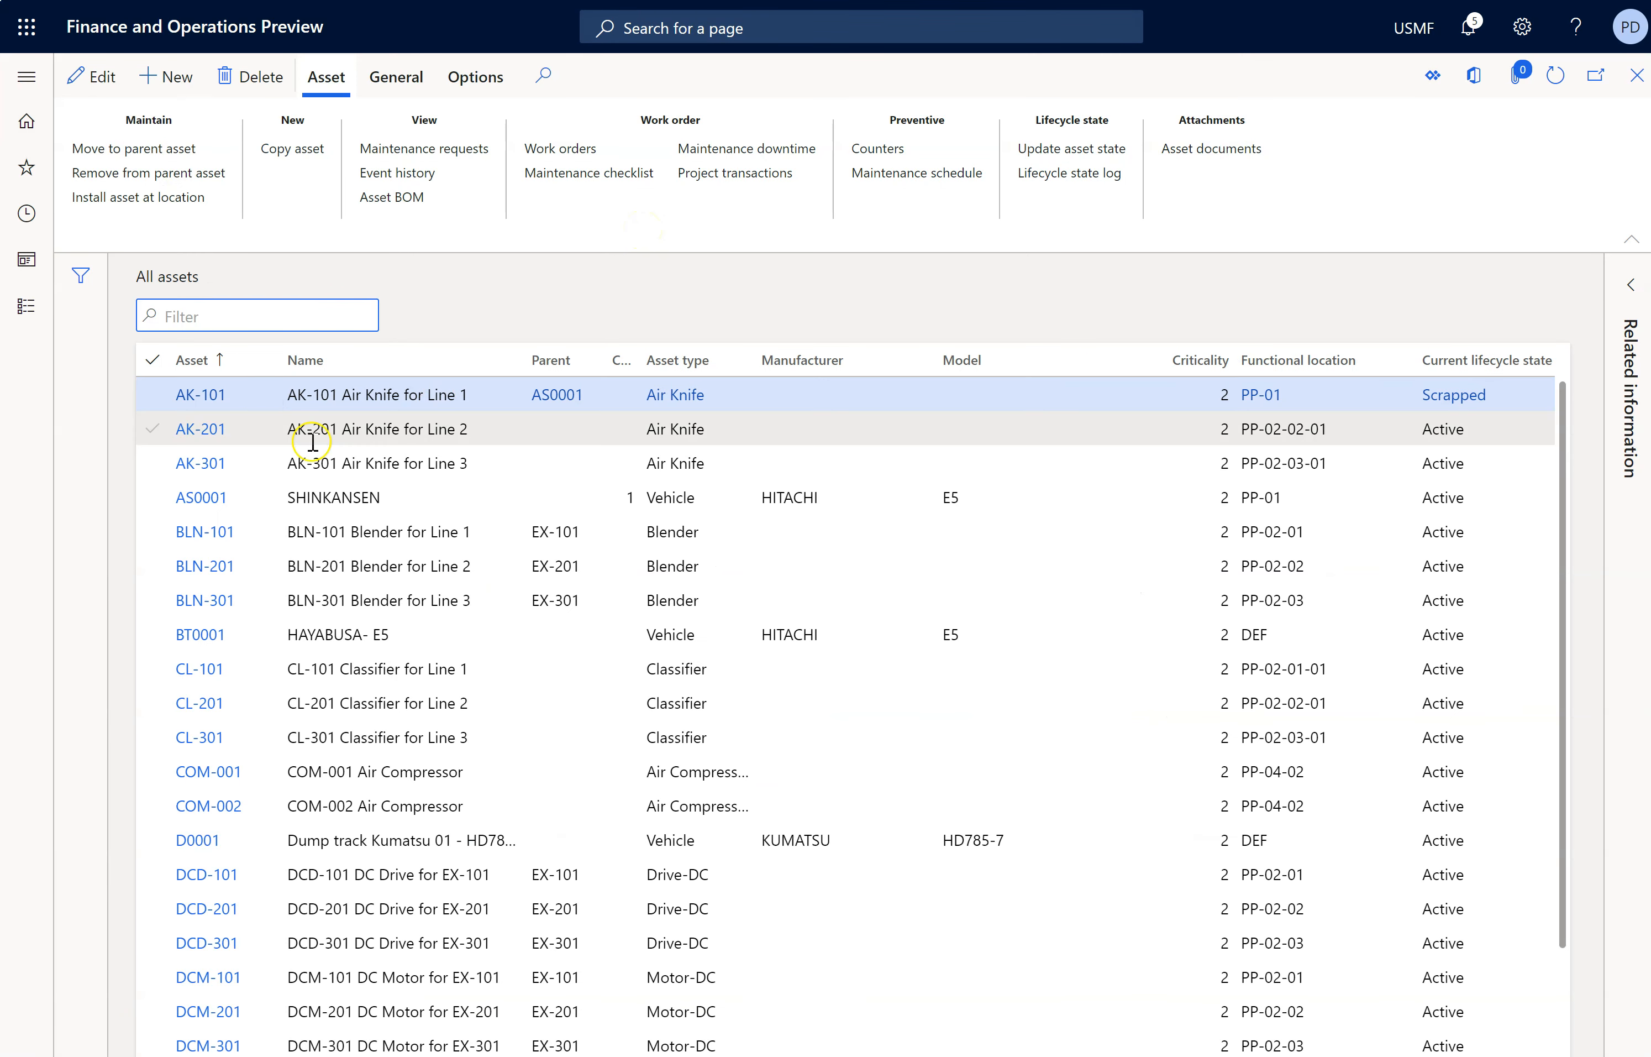
{"action": "left_click", "coordinate": [252, 328]}
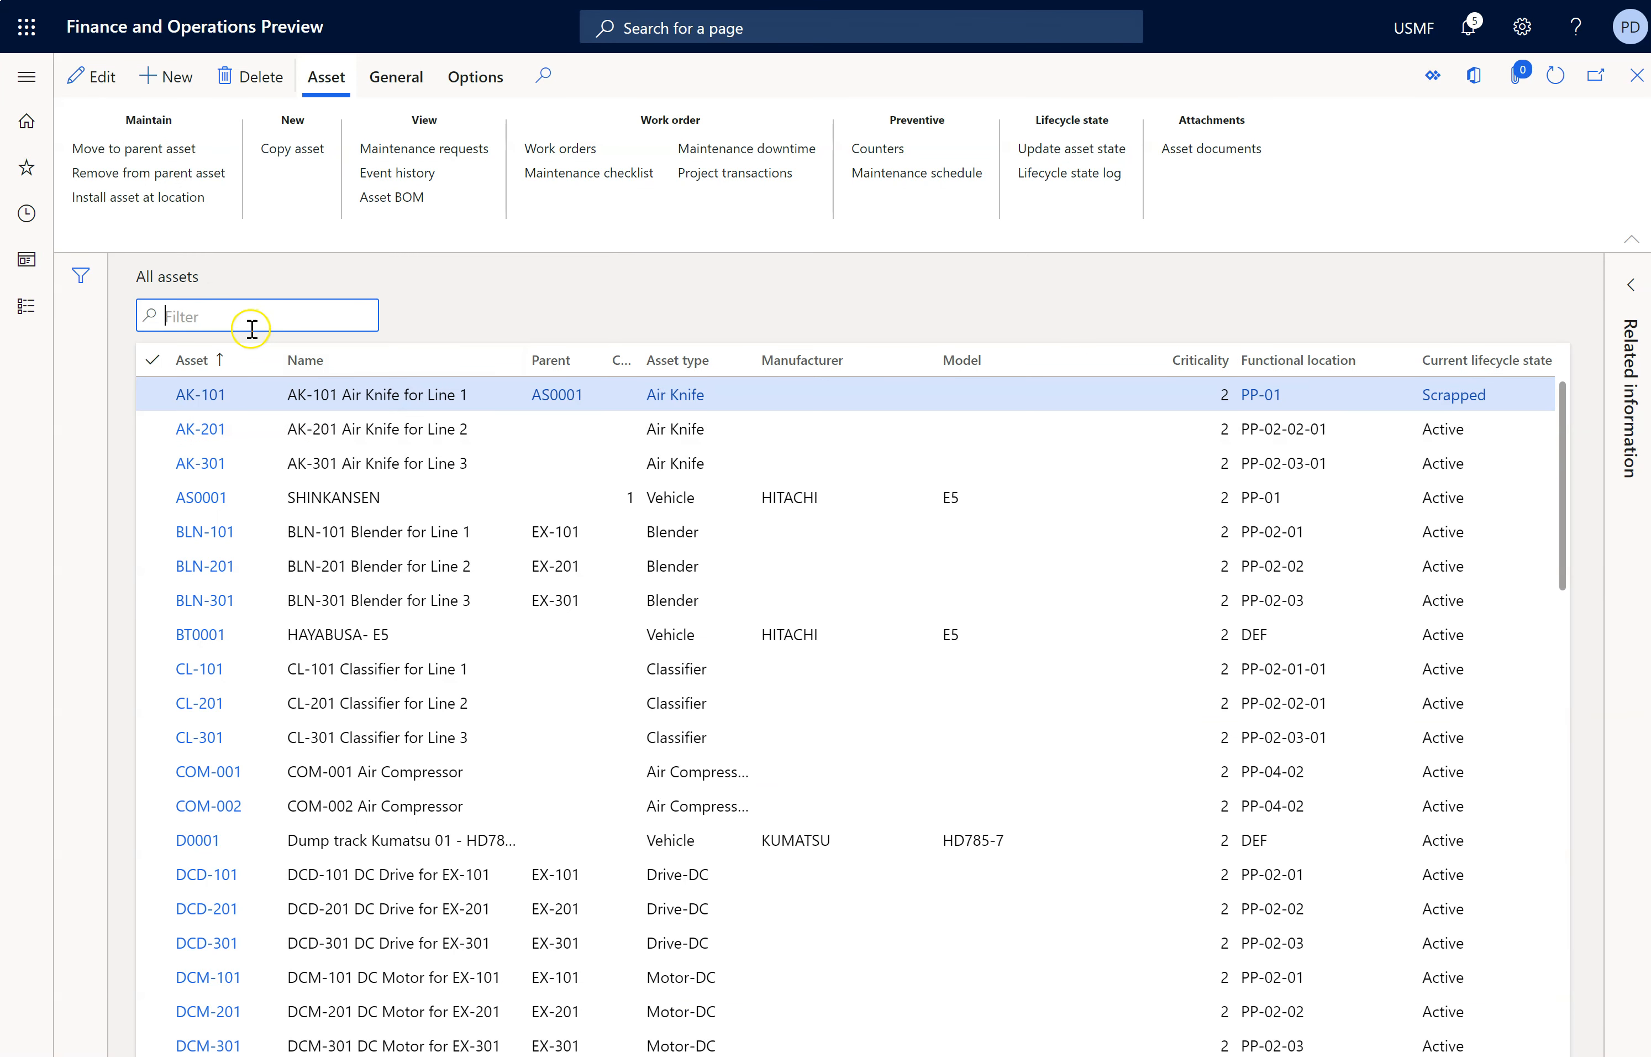
{"action": "type", "text": "K"}
{"action": "key", "text": "Return"}
Step: Examine the event history of asset K0102, then check the current lifecycle state of asset K0101
{"action": "left_click", "coordinate": [360, 494]}
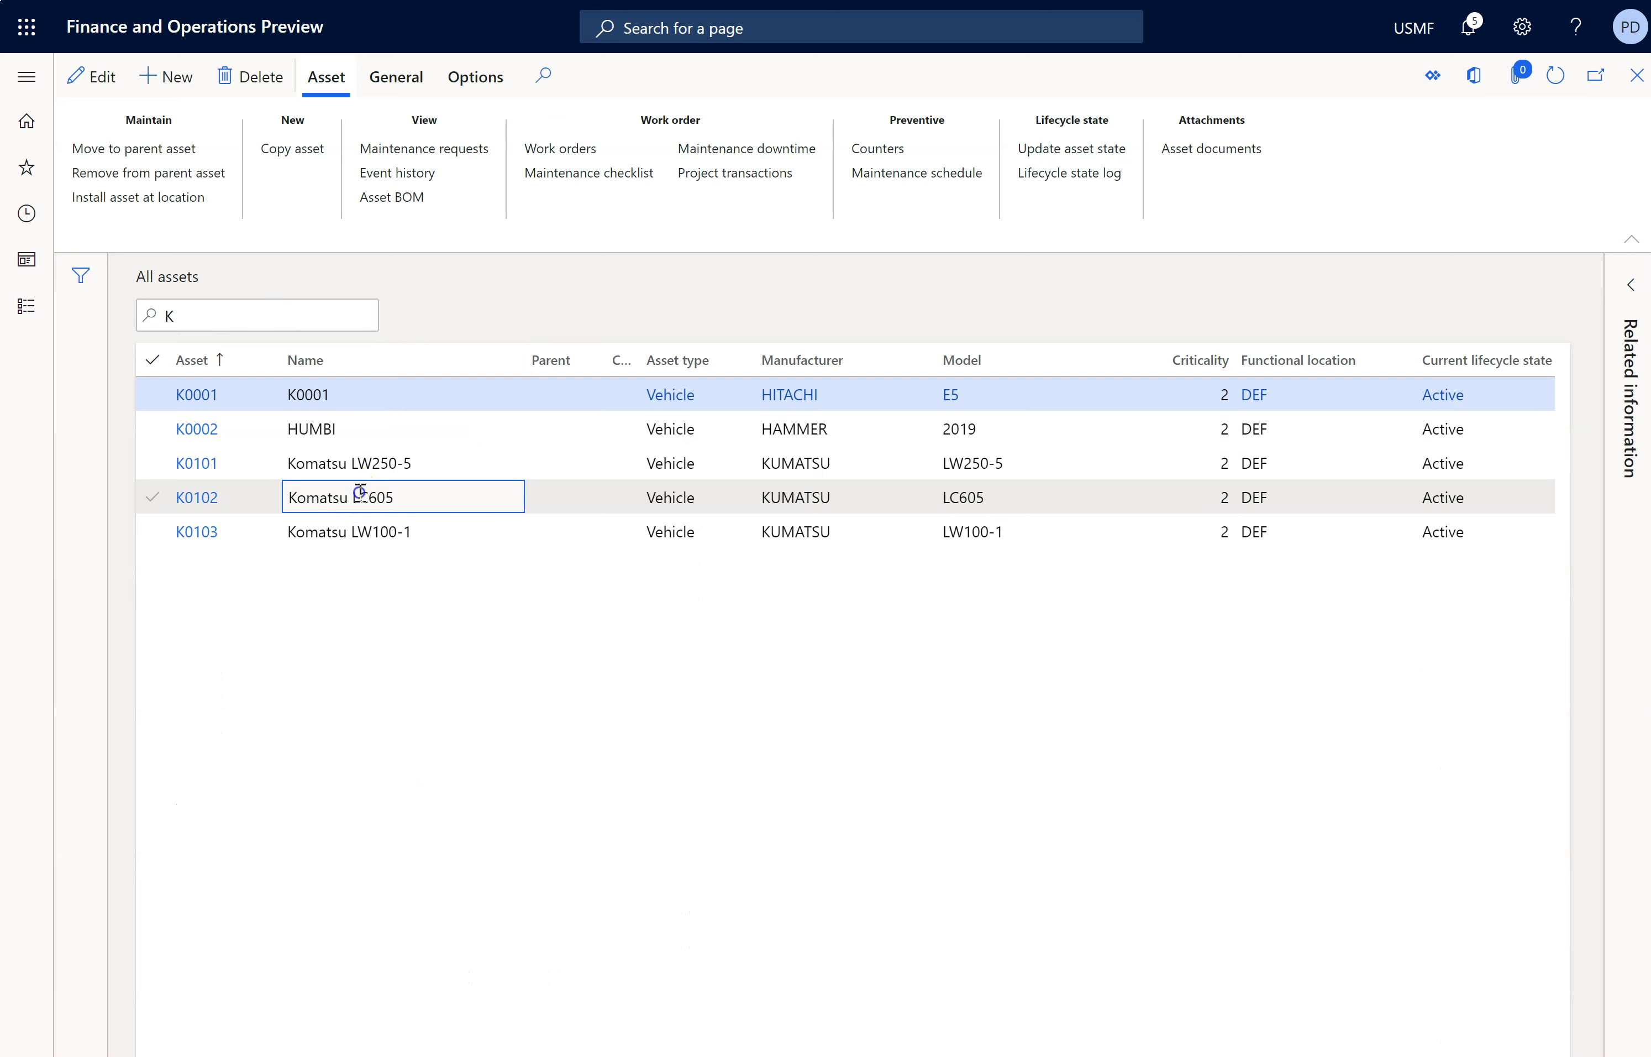
{"action": "left_click", "coordinate": [406, 173]}
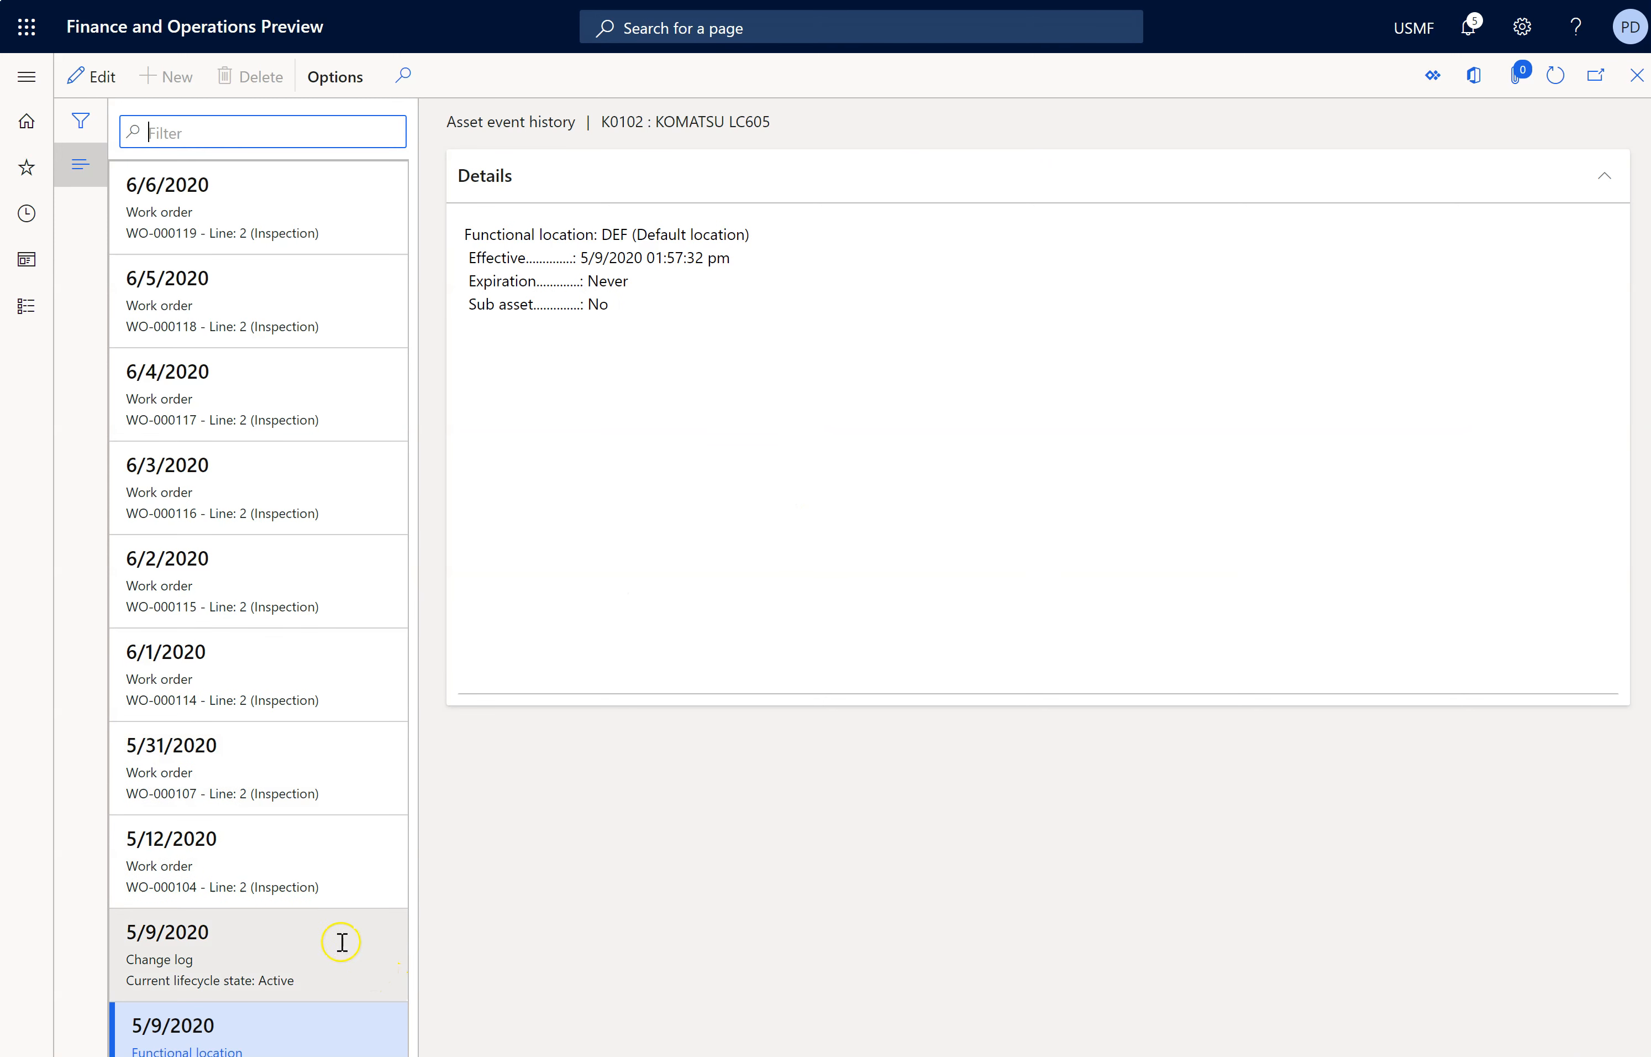
{"action": "left_click", "coordinate": [1639, 77]}
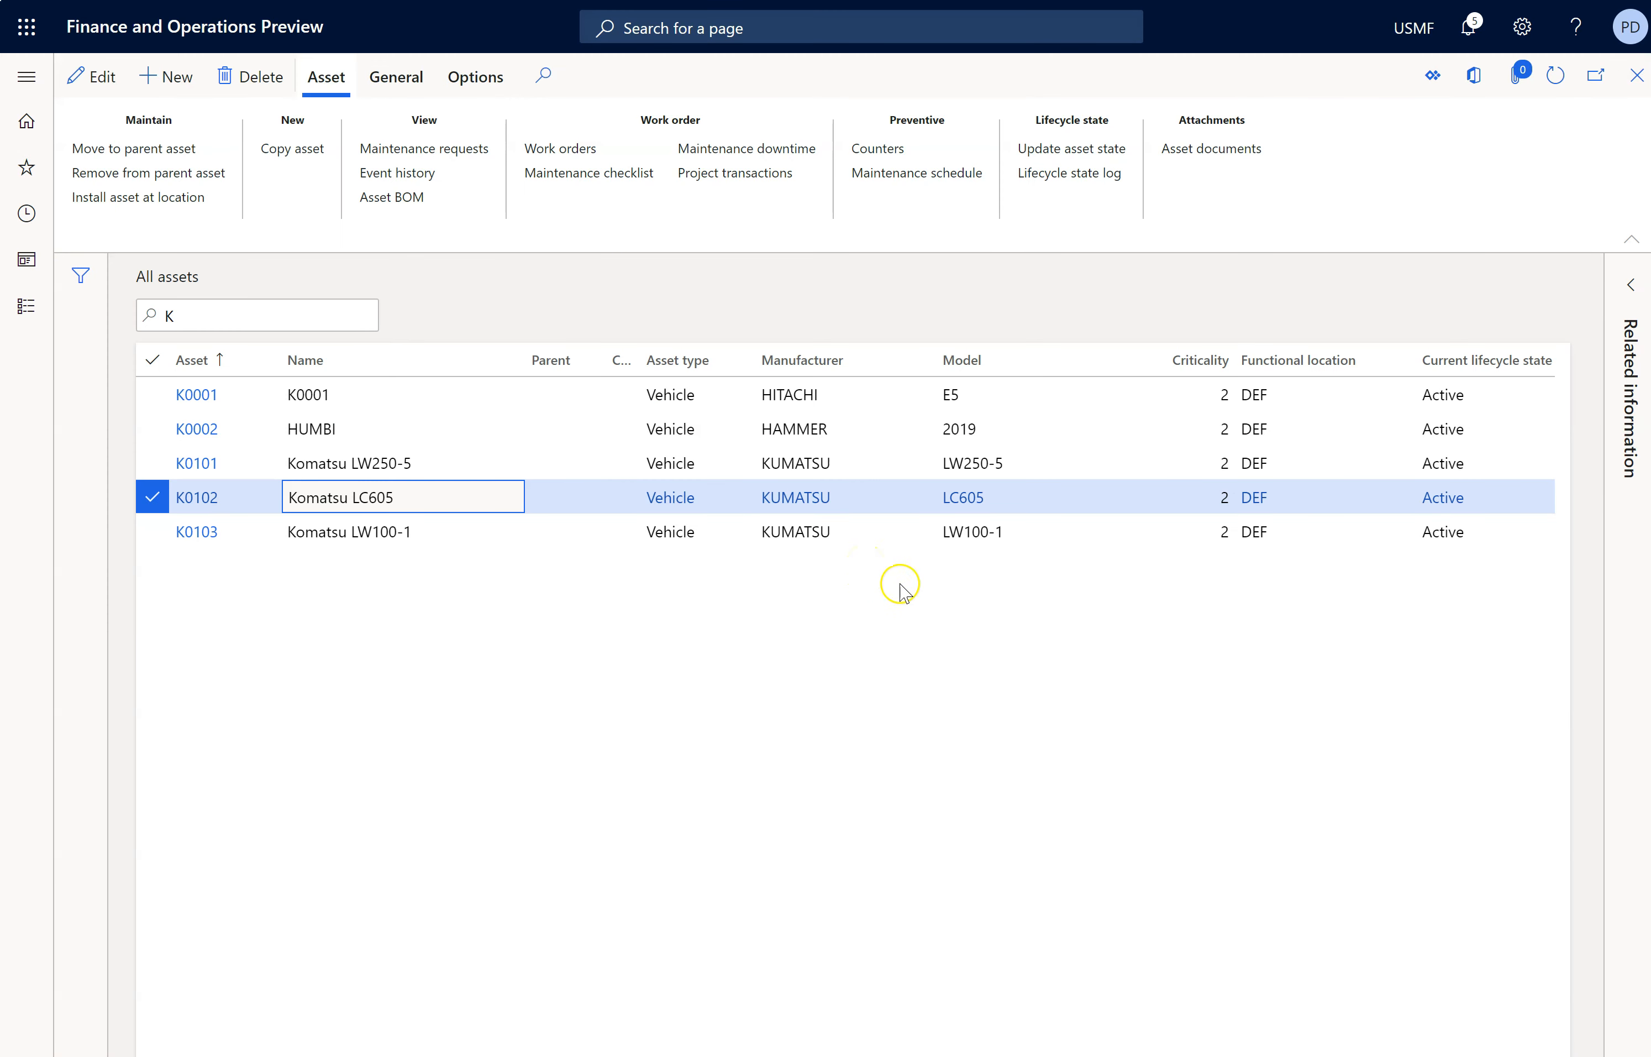
{"action": "left_click", "coordinate": [508, 455]}
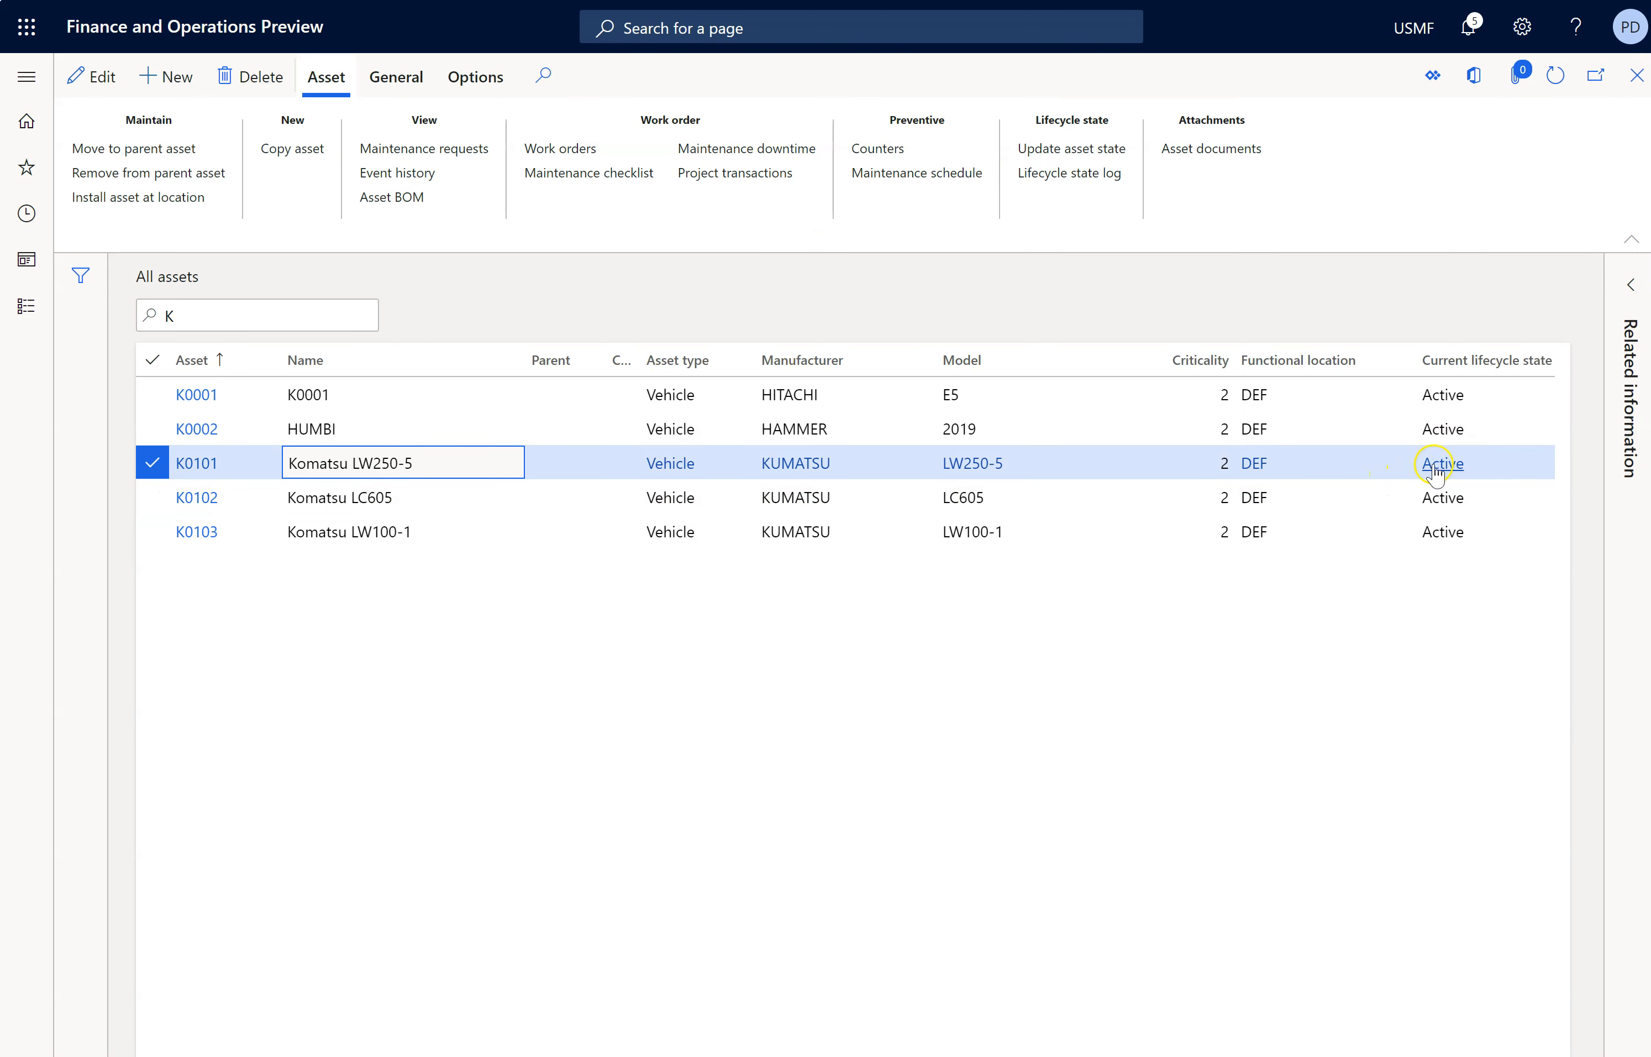
{"action": "mouse_move", "coordinate": [1433, 480]}
Step: Open maintenance request MR-000031 from all maintenance requests and review its general, asset and inbound/outbound details
{"action": "left_click", "coordinate": [26, 76]}
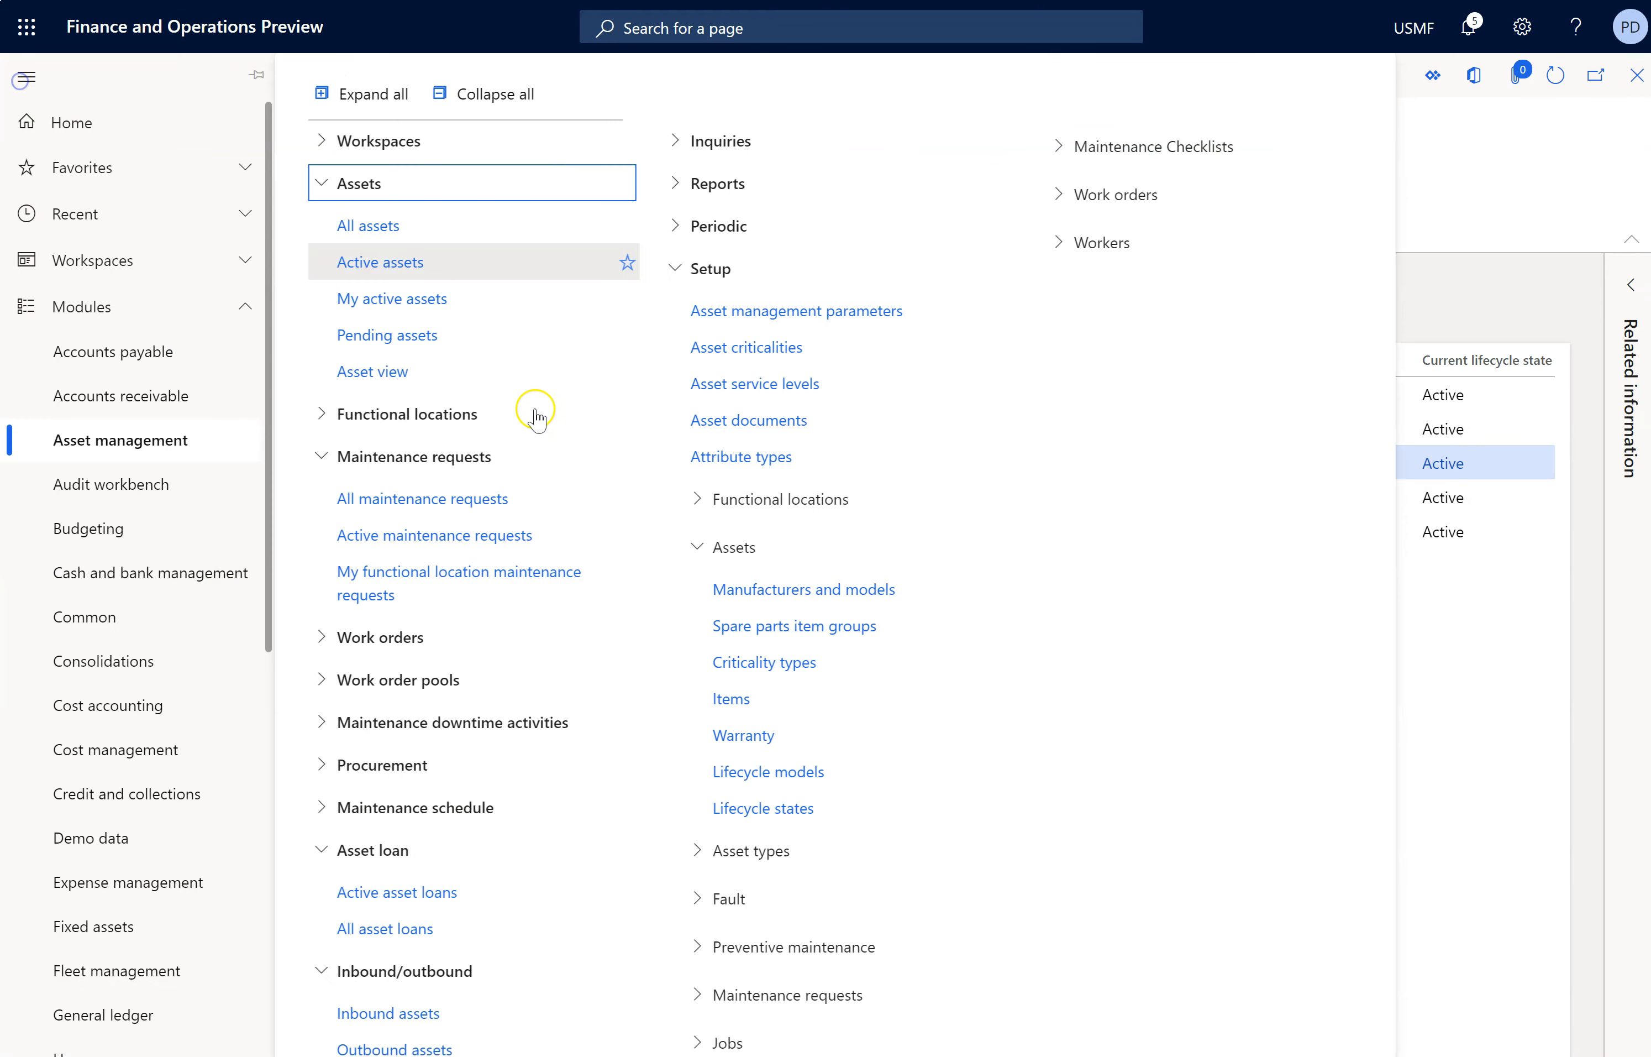
{"action": "left_click", "coordinate": [418, 498]}
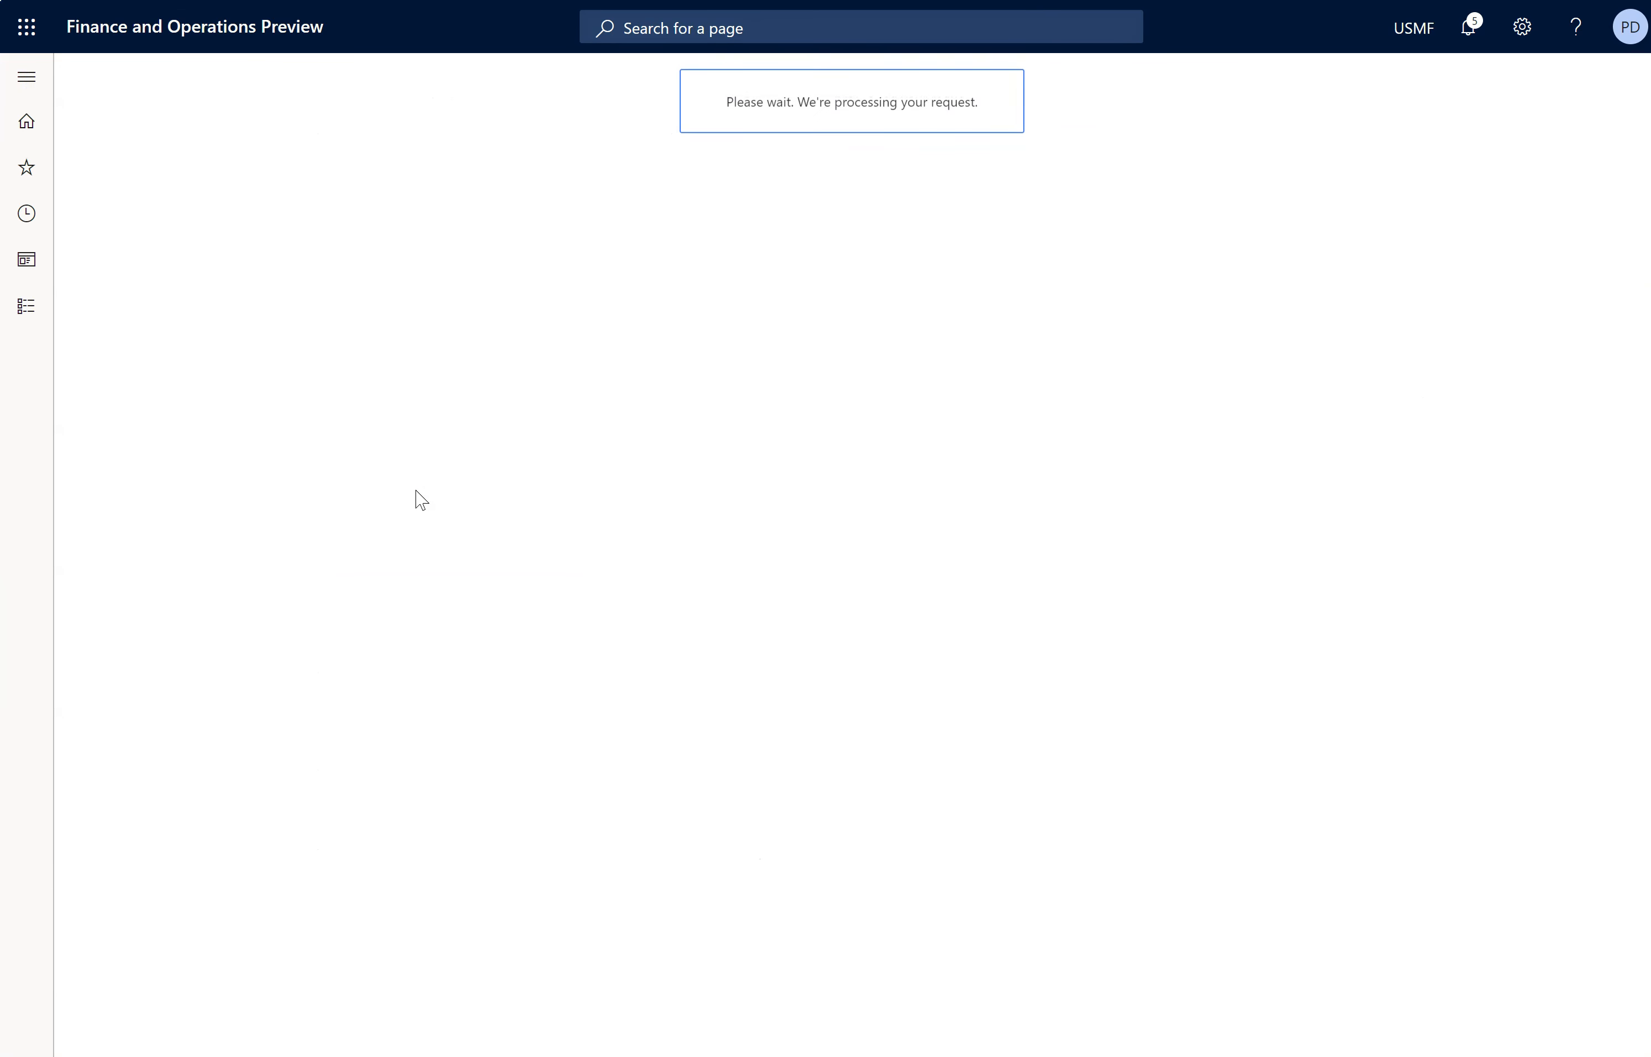
{"action": "left_click", "coordinate": [283, 1028]}
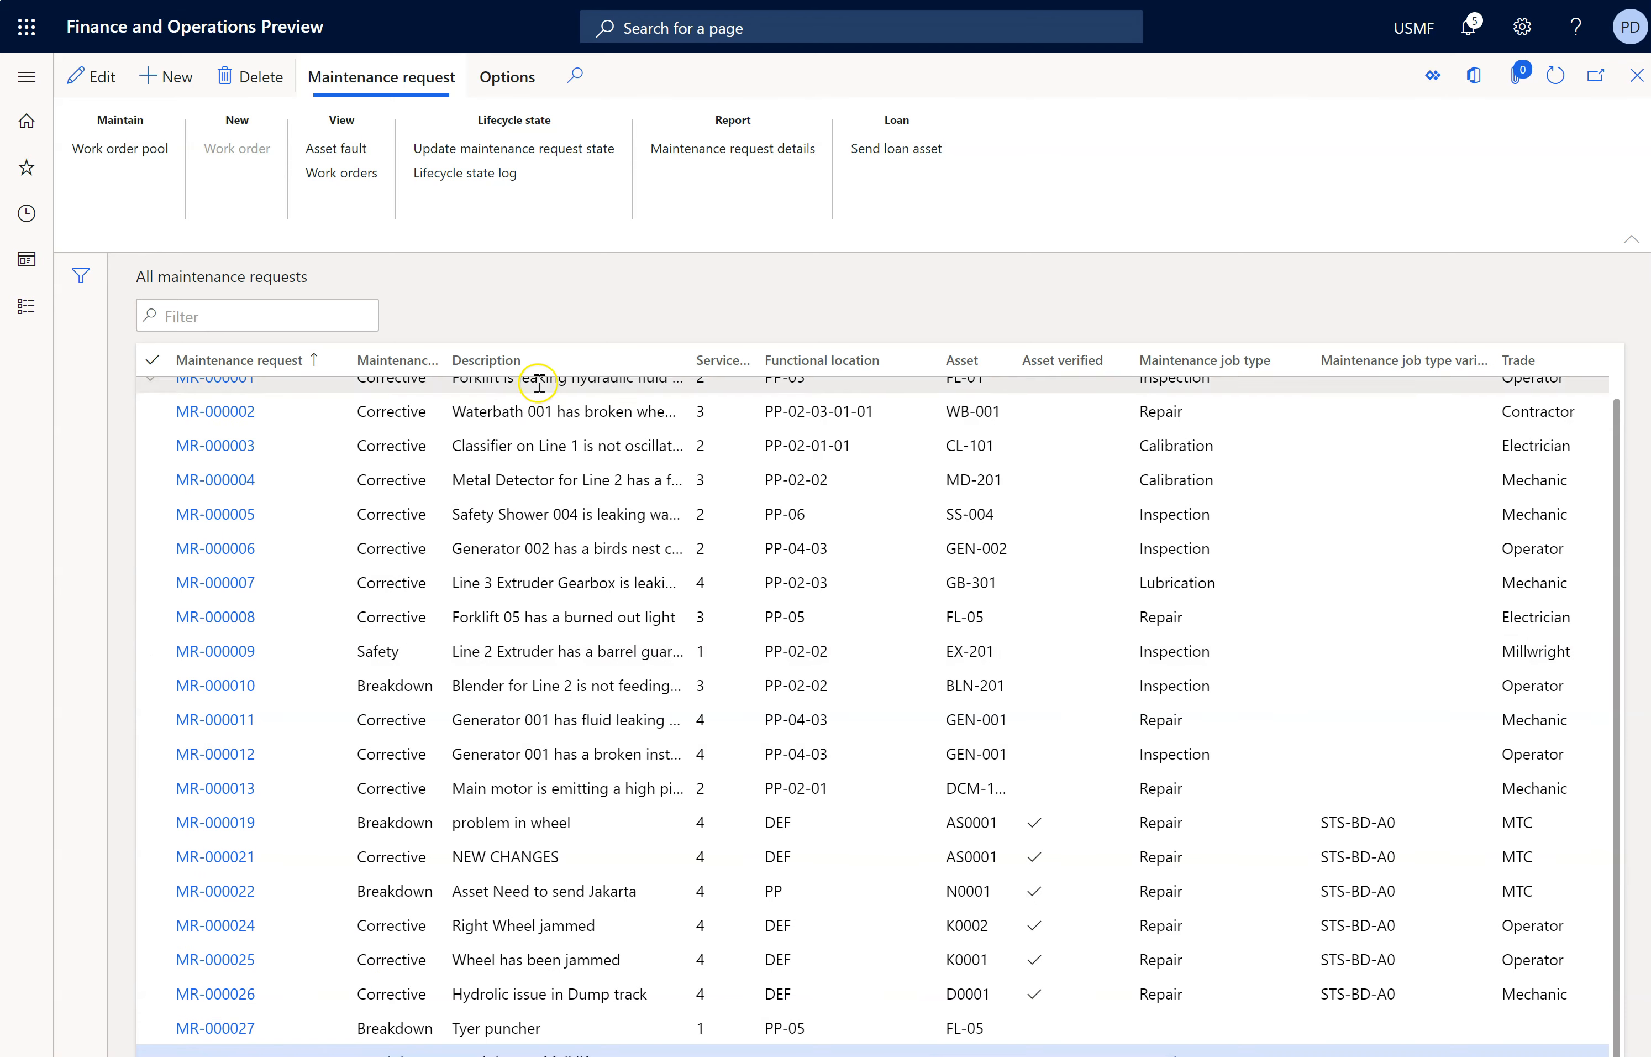
{"action": "left_click", "coordinate": [227, 1052]}
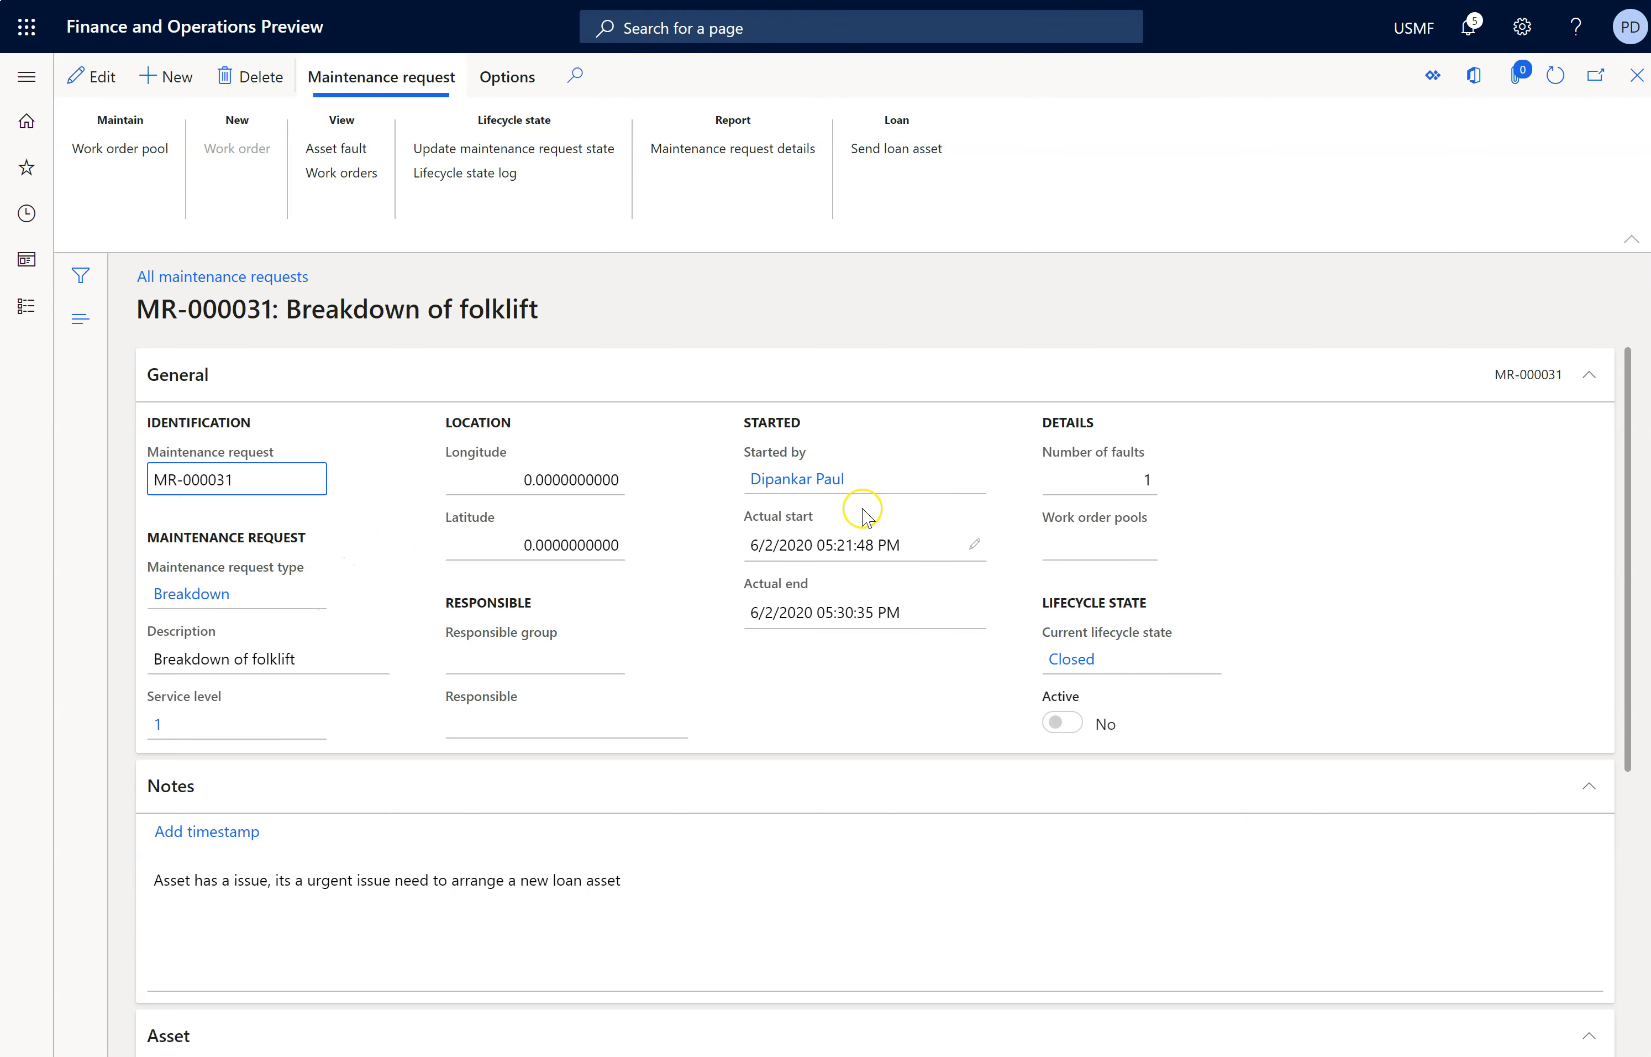
{"action": "left_click_drag", "start_coordinate": [1628, 479], "coordinate": [1618, 799]}
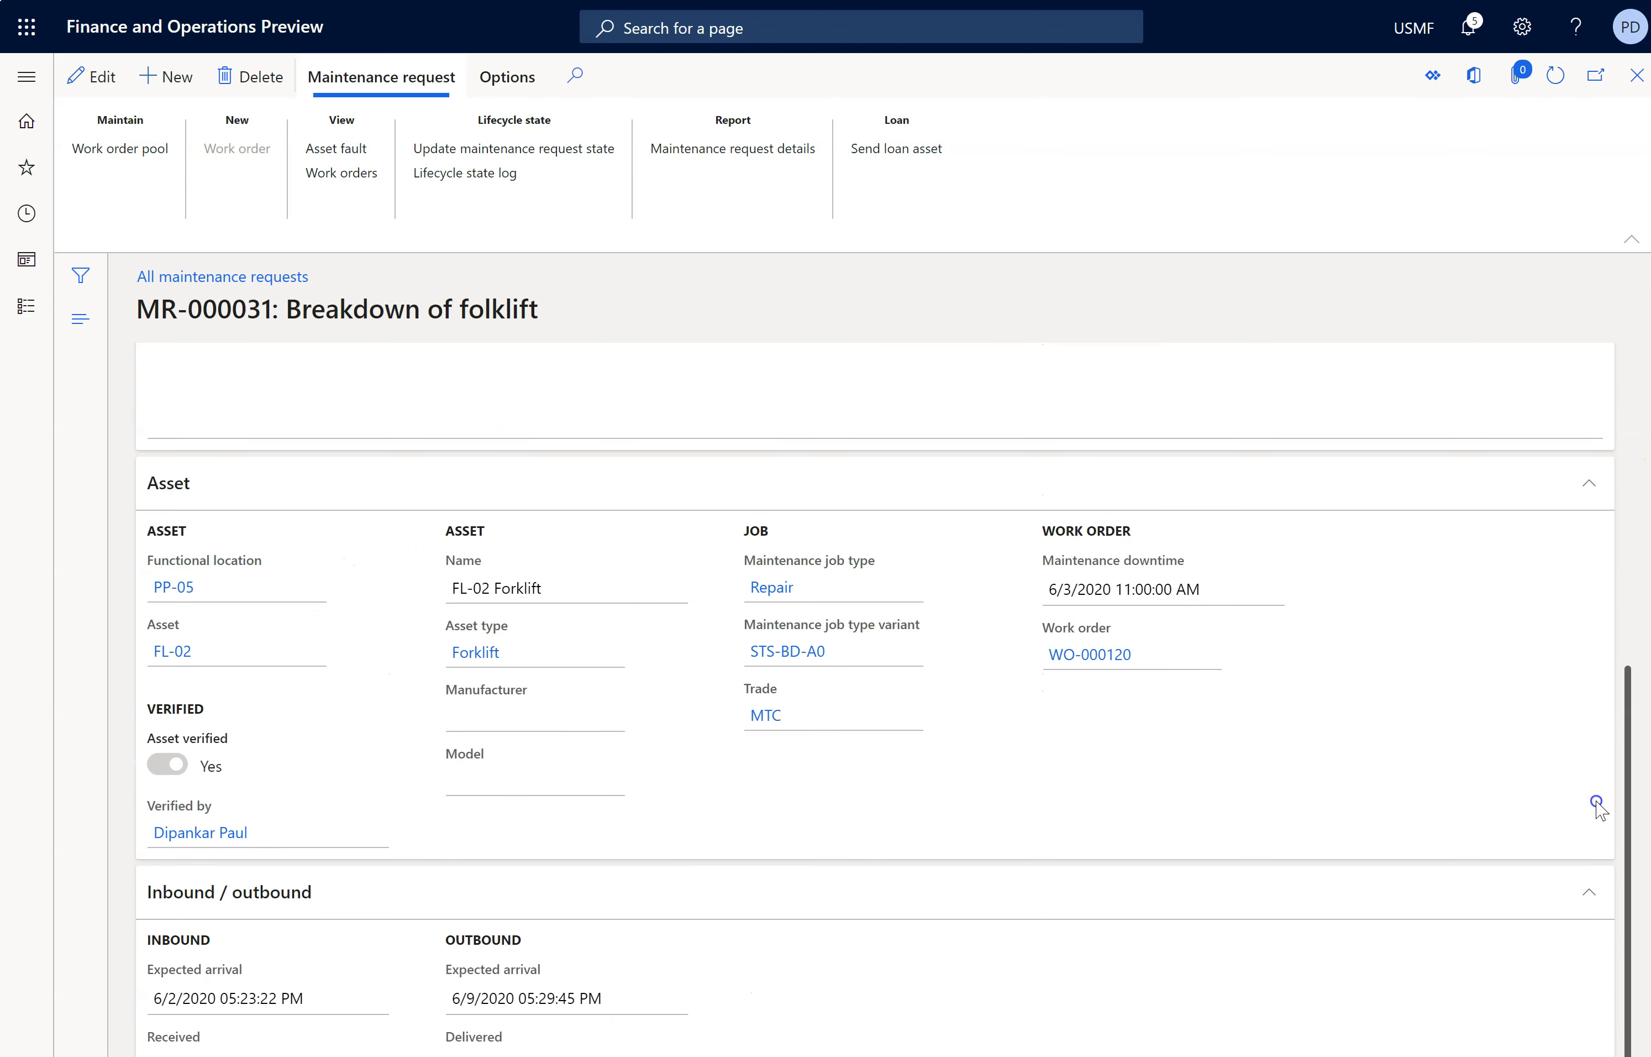
Step: Open the record of asset FL-02 from the maintenance request and reset its filters to list every asset
{"action": "left_click", "coordinate": [200, 659]}
{"action": "left_click", "coordinate": [183, 654]}
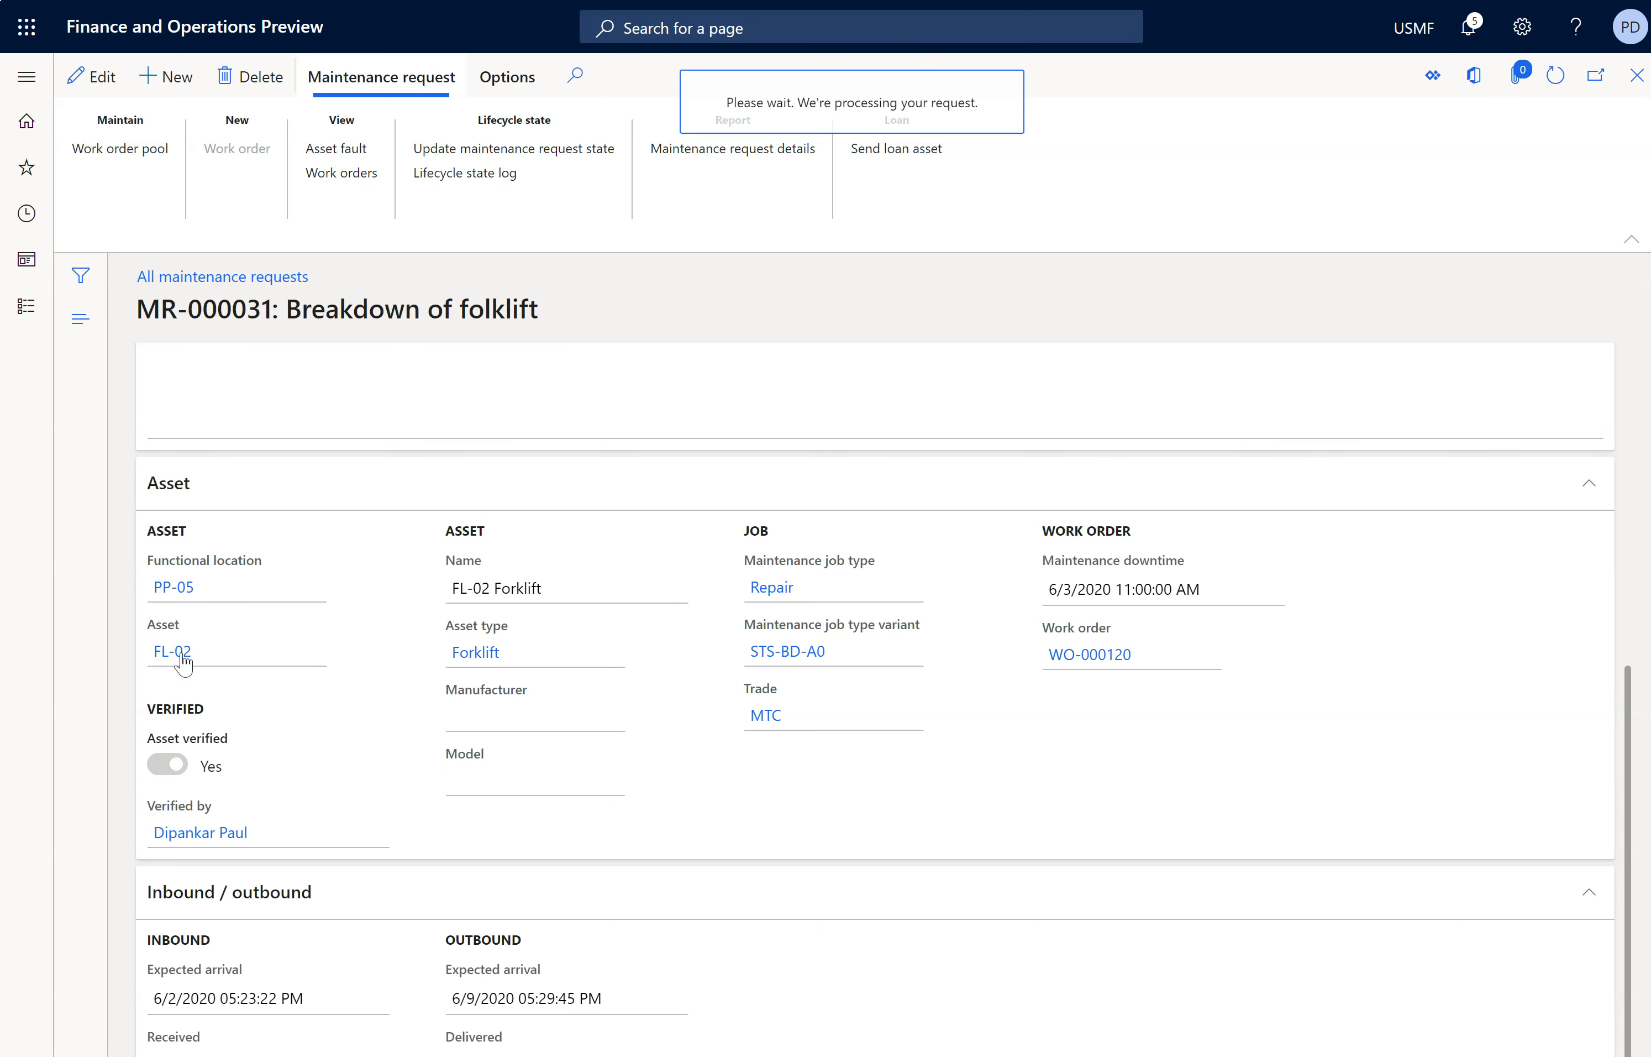
{"action": "left_click", "coordinate": [78, 274]}
{"action": "left_click", "coordinate": [81, 272]}
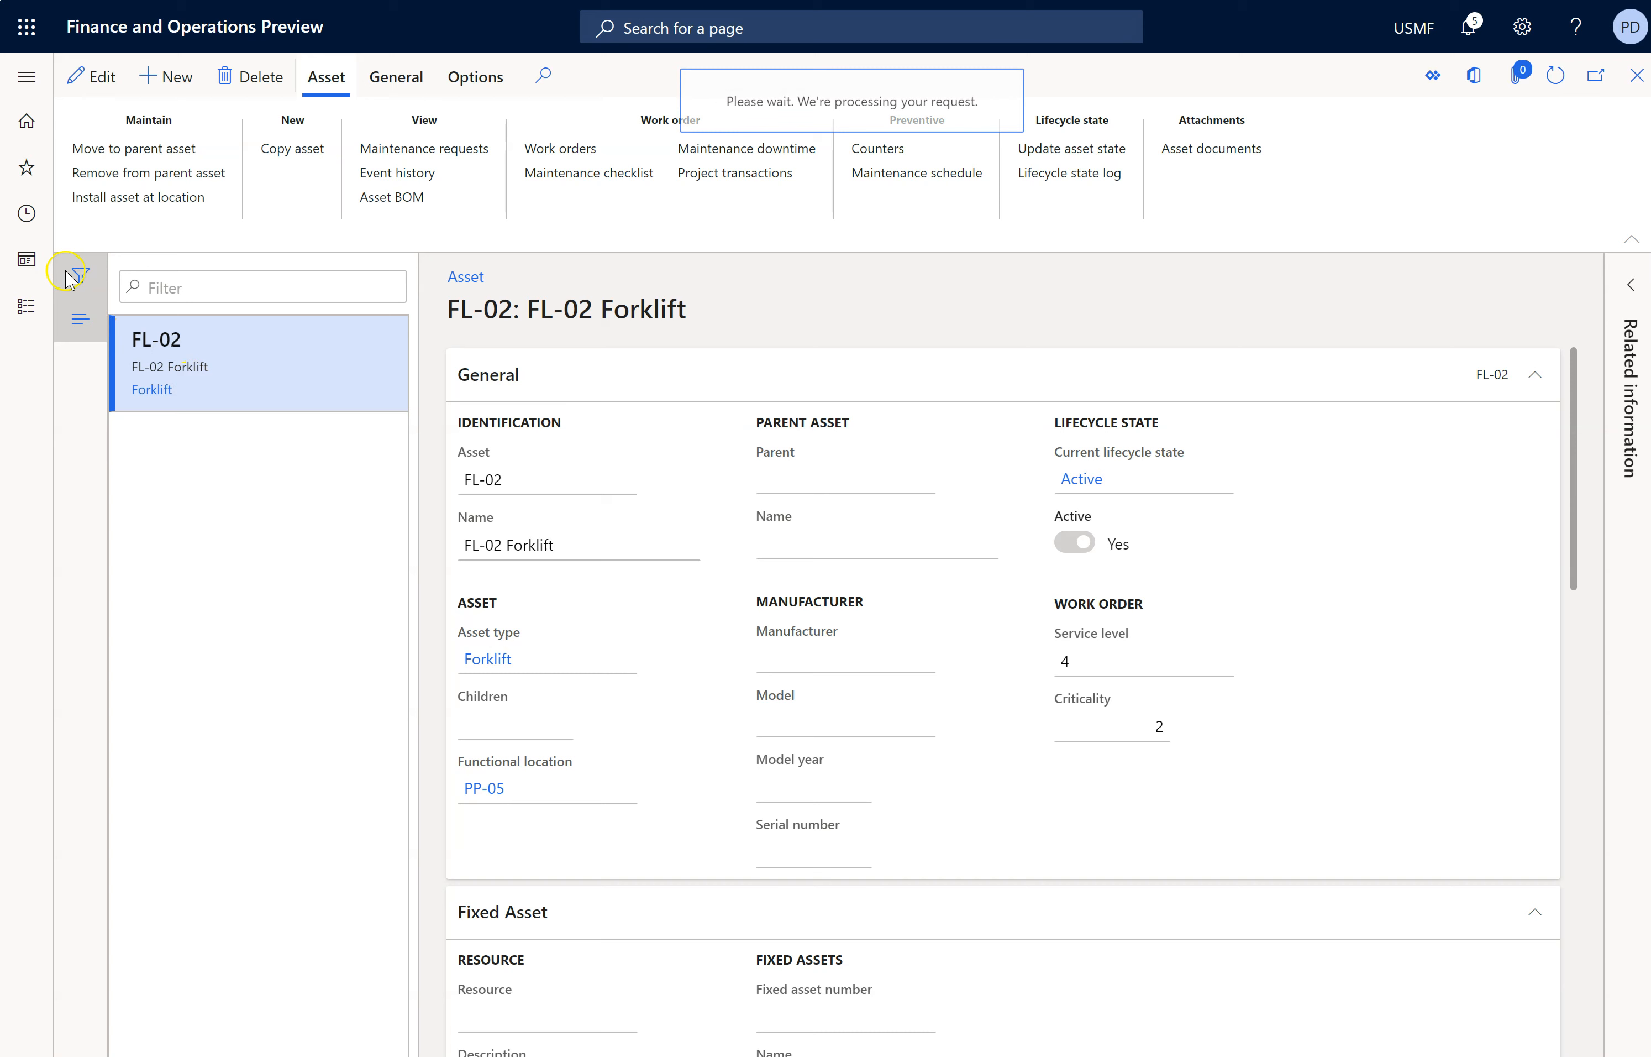
{"action": "left_click", "coordinate": [361, 437]}
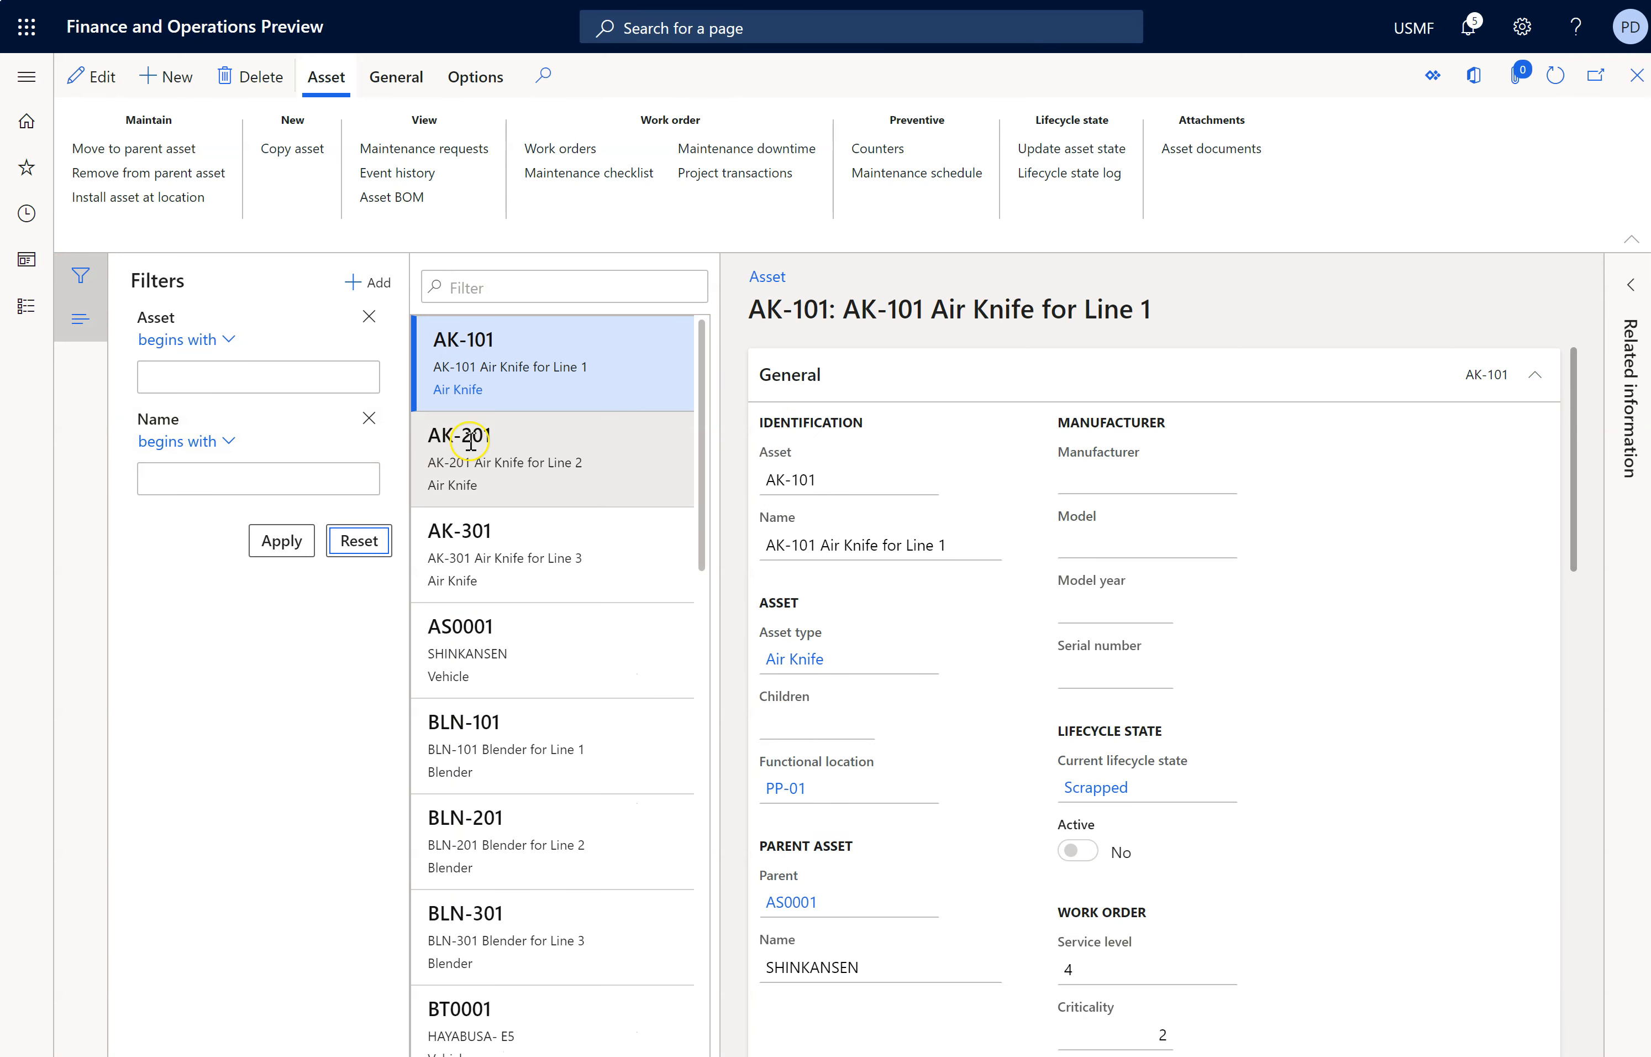
Step: Filter the asset list by asset IDs beginning with FL
{"action": "left_click_drag", "start_coordinate": [699, 433], "coordinate": [703, 388]}
{"action": "left_click", "coordinate": [505, 286]}
{"action": "type", "text": "F"}
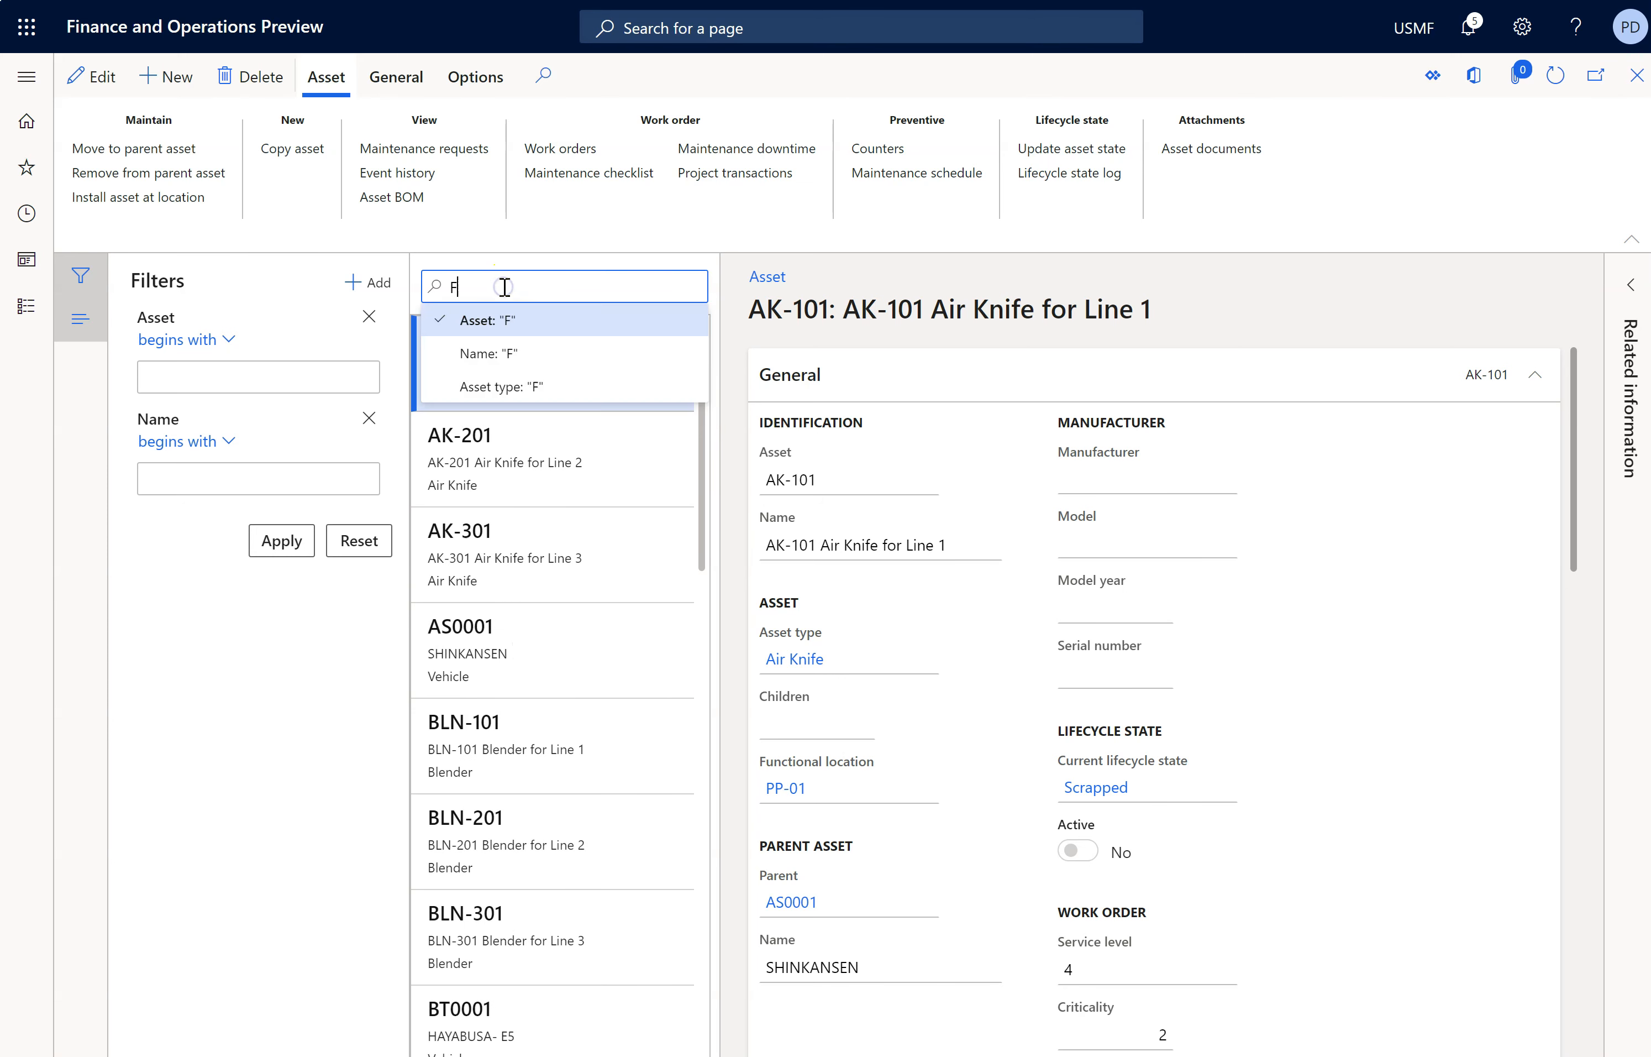
{"action": "key", "text": "Return"}
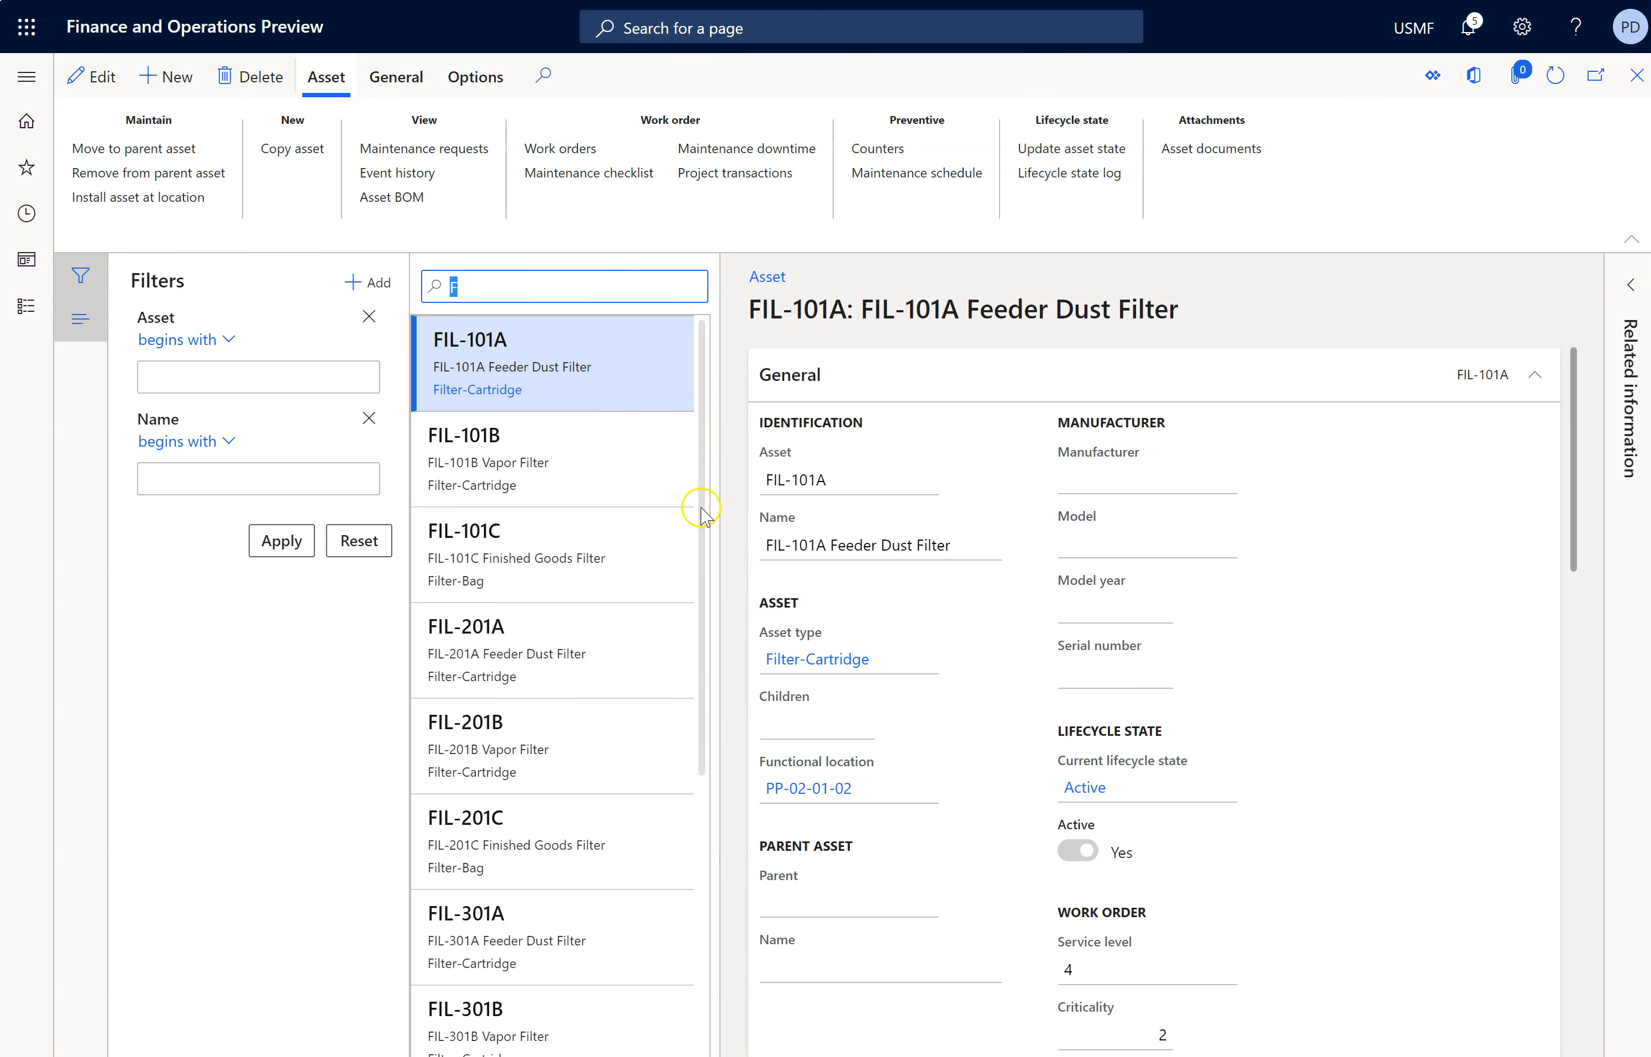
{"action": "type", "text": "L"}
{"action": "key", "text": "Return"}
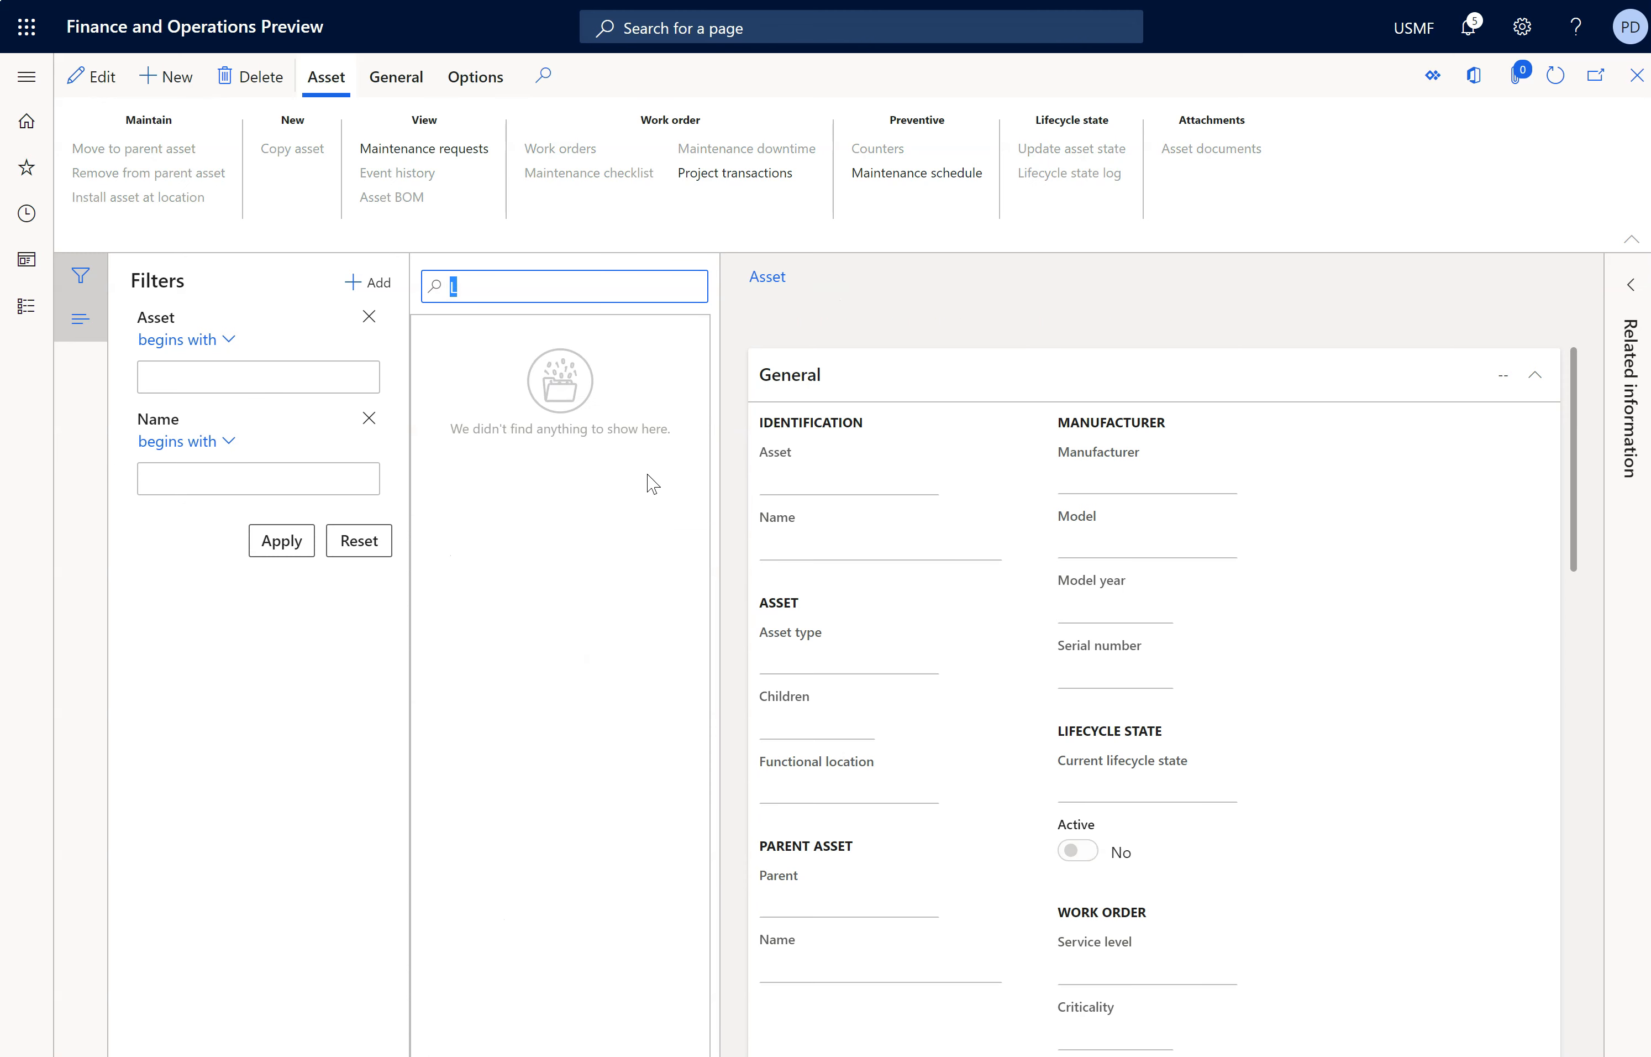
{"action": "type", "text": "F"}
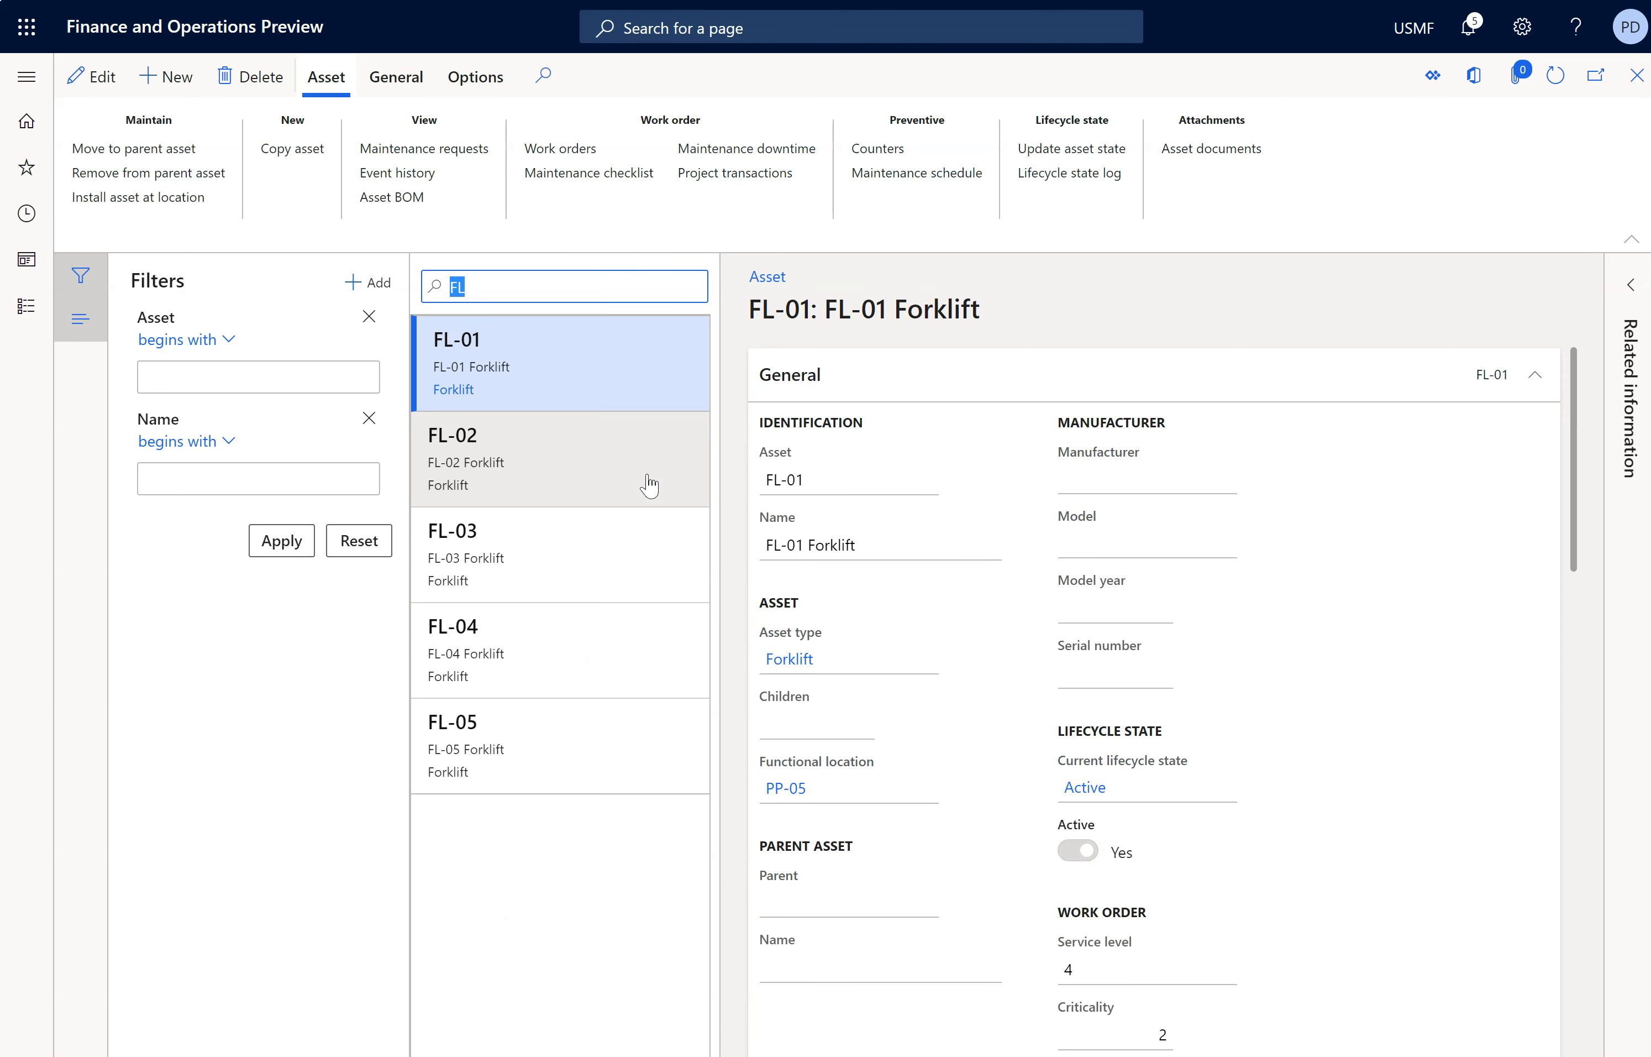
Step: Open the event history of asset FL-03 and examine both 6/2/2020 lifecycle state change entries
{"action": "left_click", "coordinate": [544, 550]}
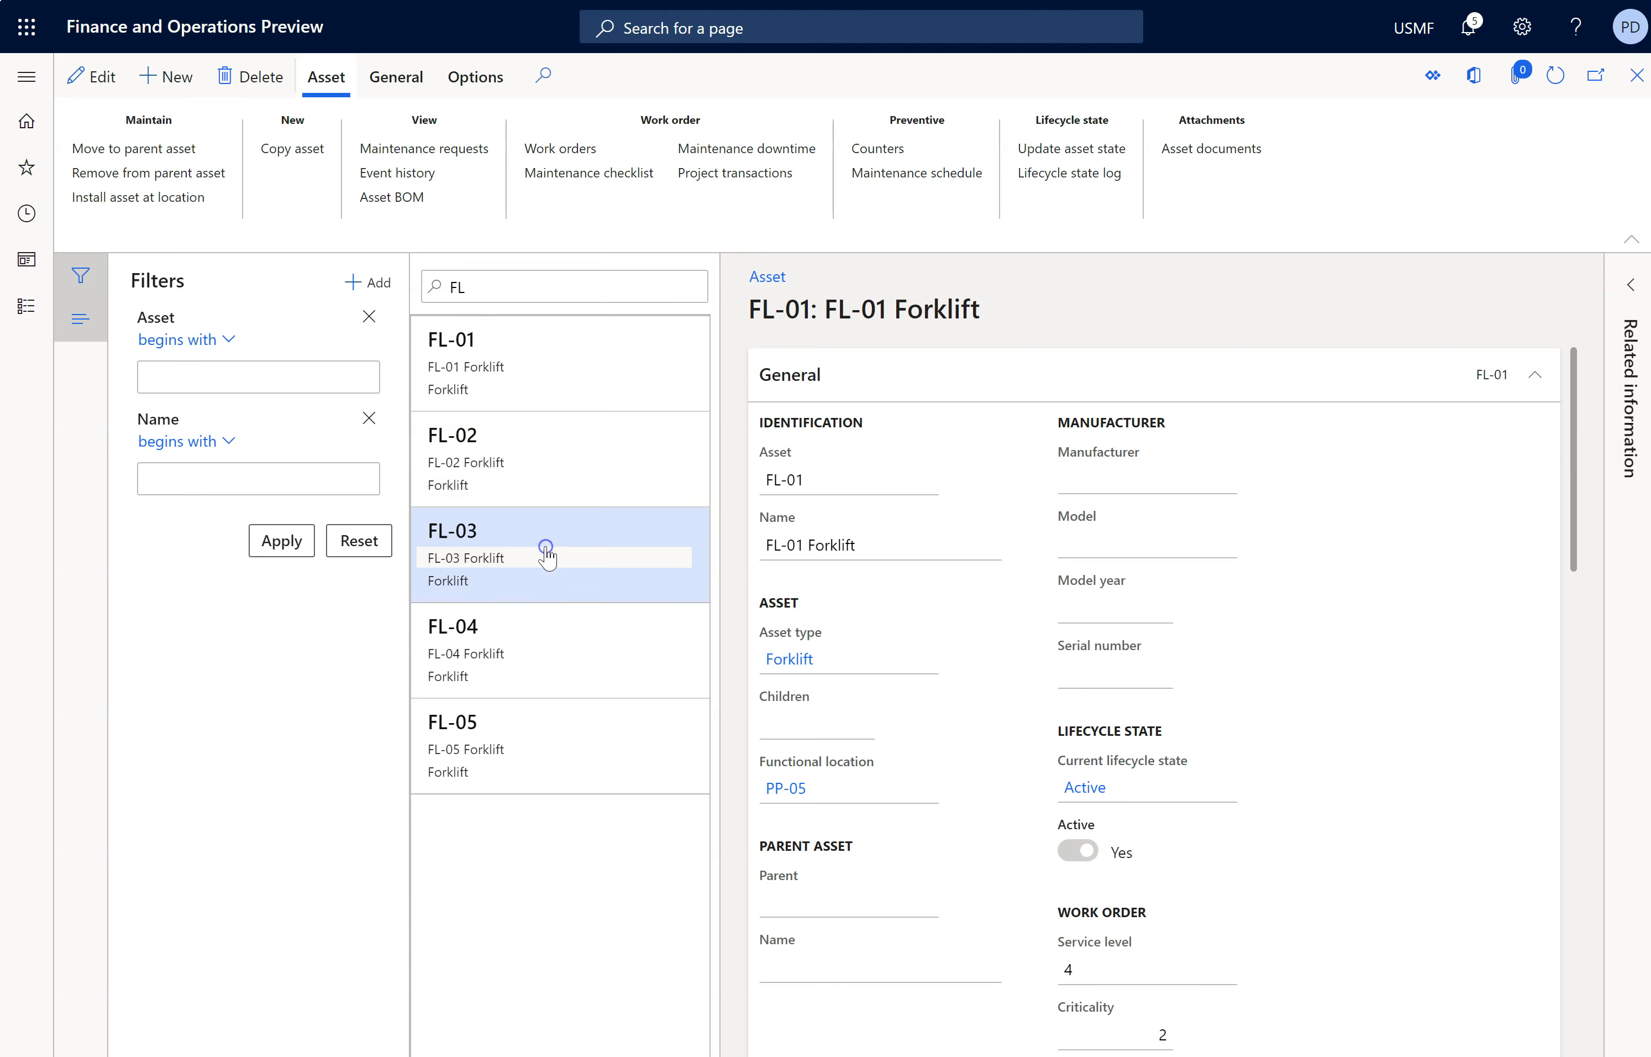
{"action": "left_click", "coordinate": [407, 173]}
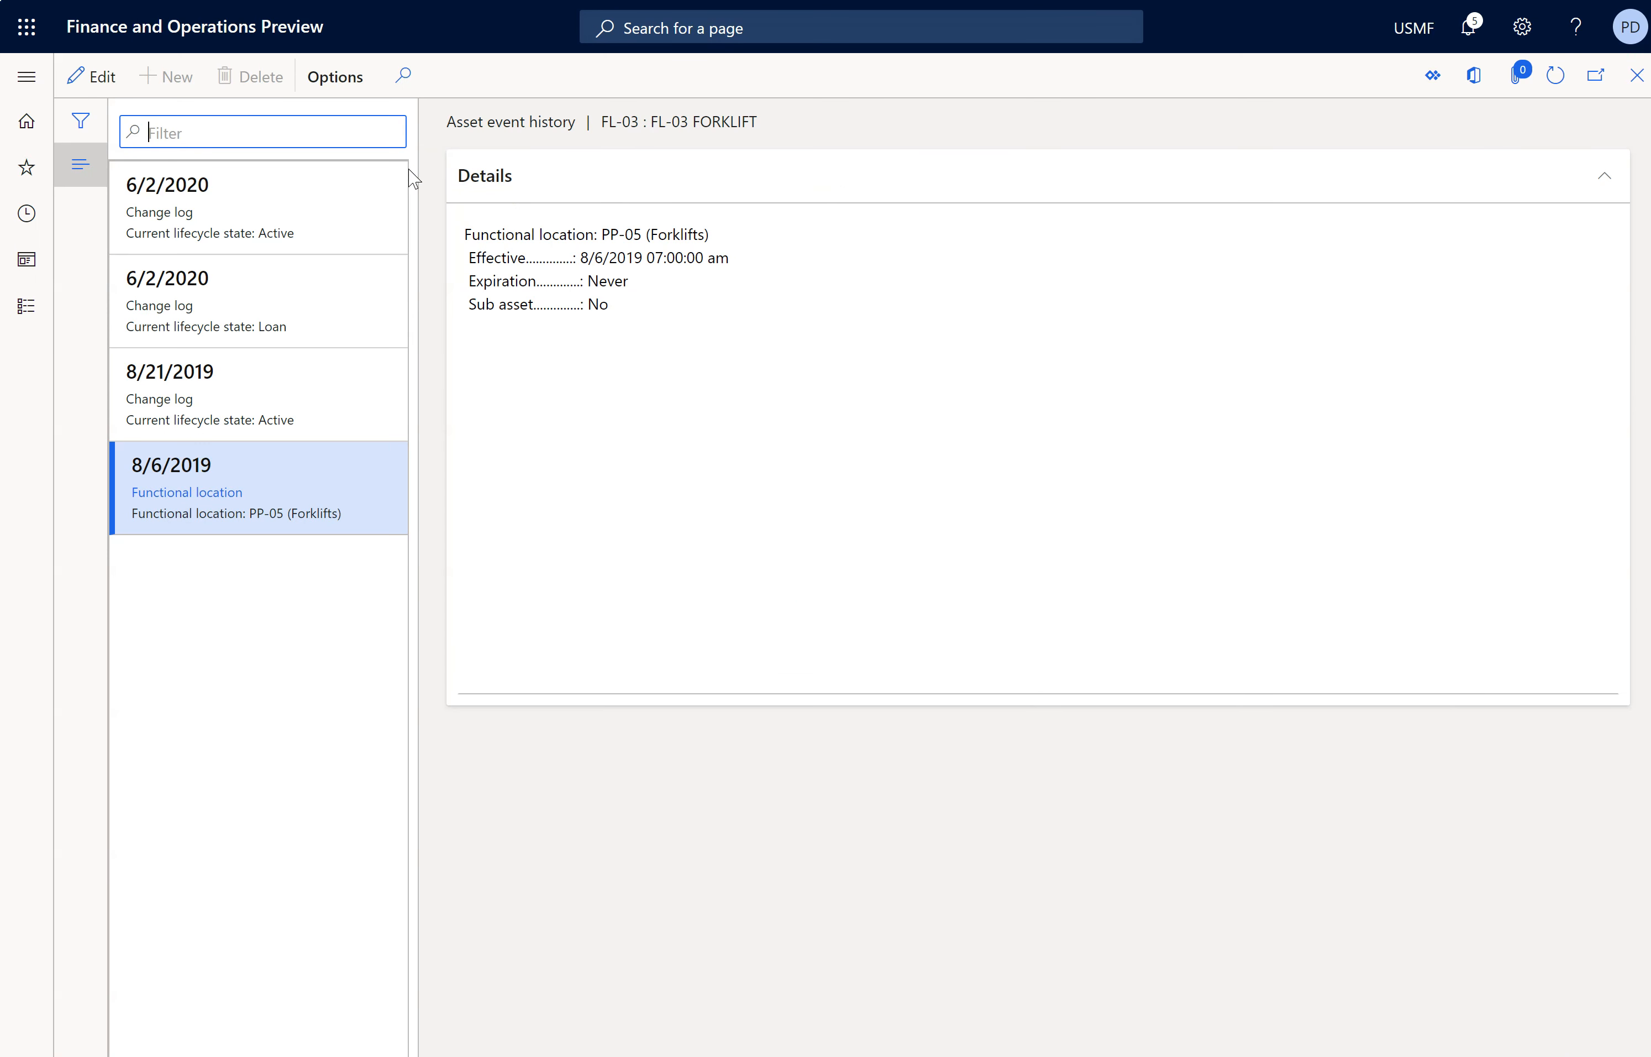
{"action": "left_click", "coordinate": [287, 286]}
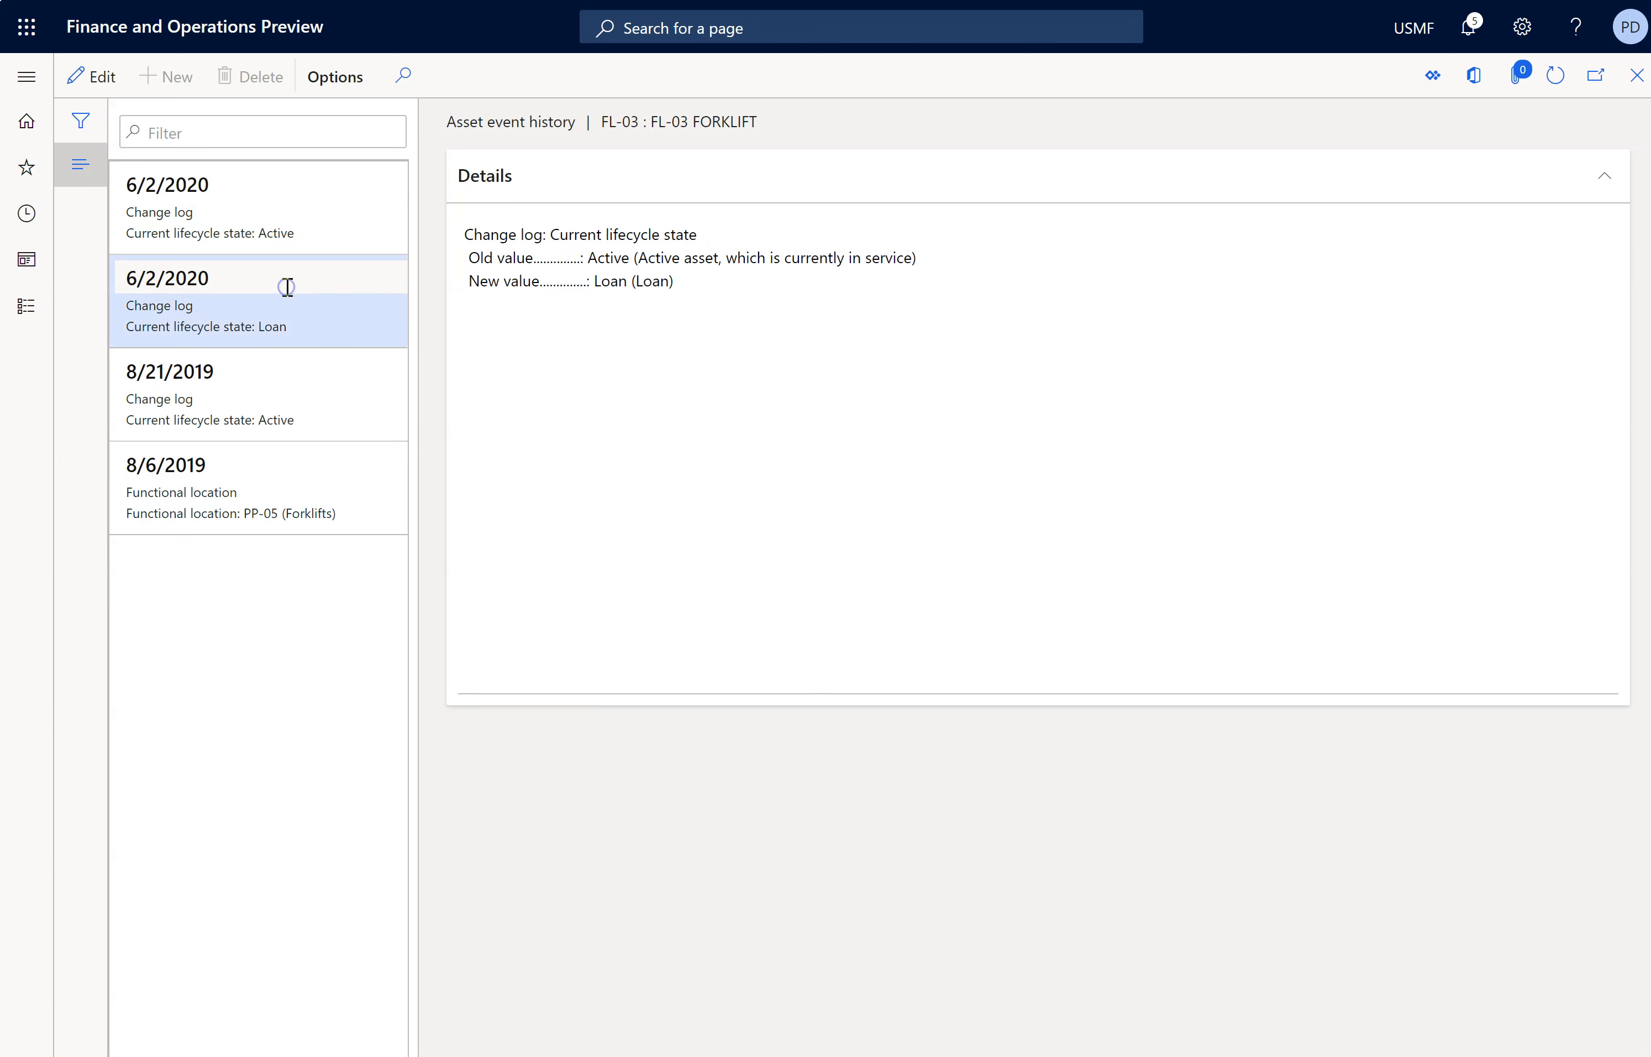
{"action": "left_click", "coordinate": [328, 224]}
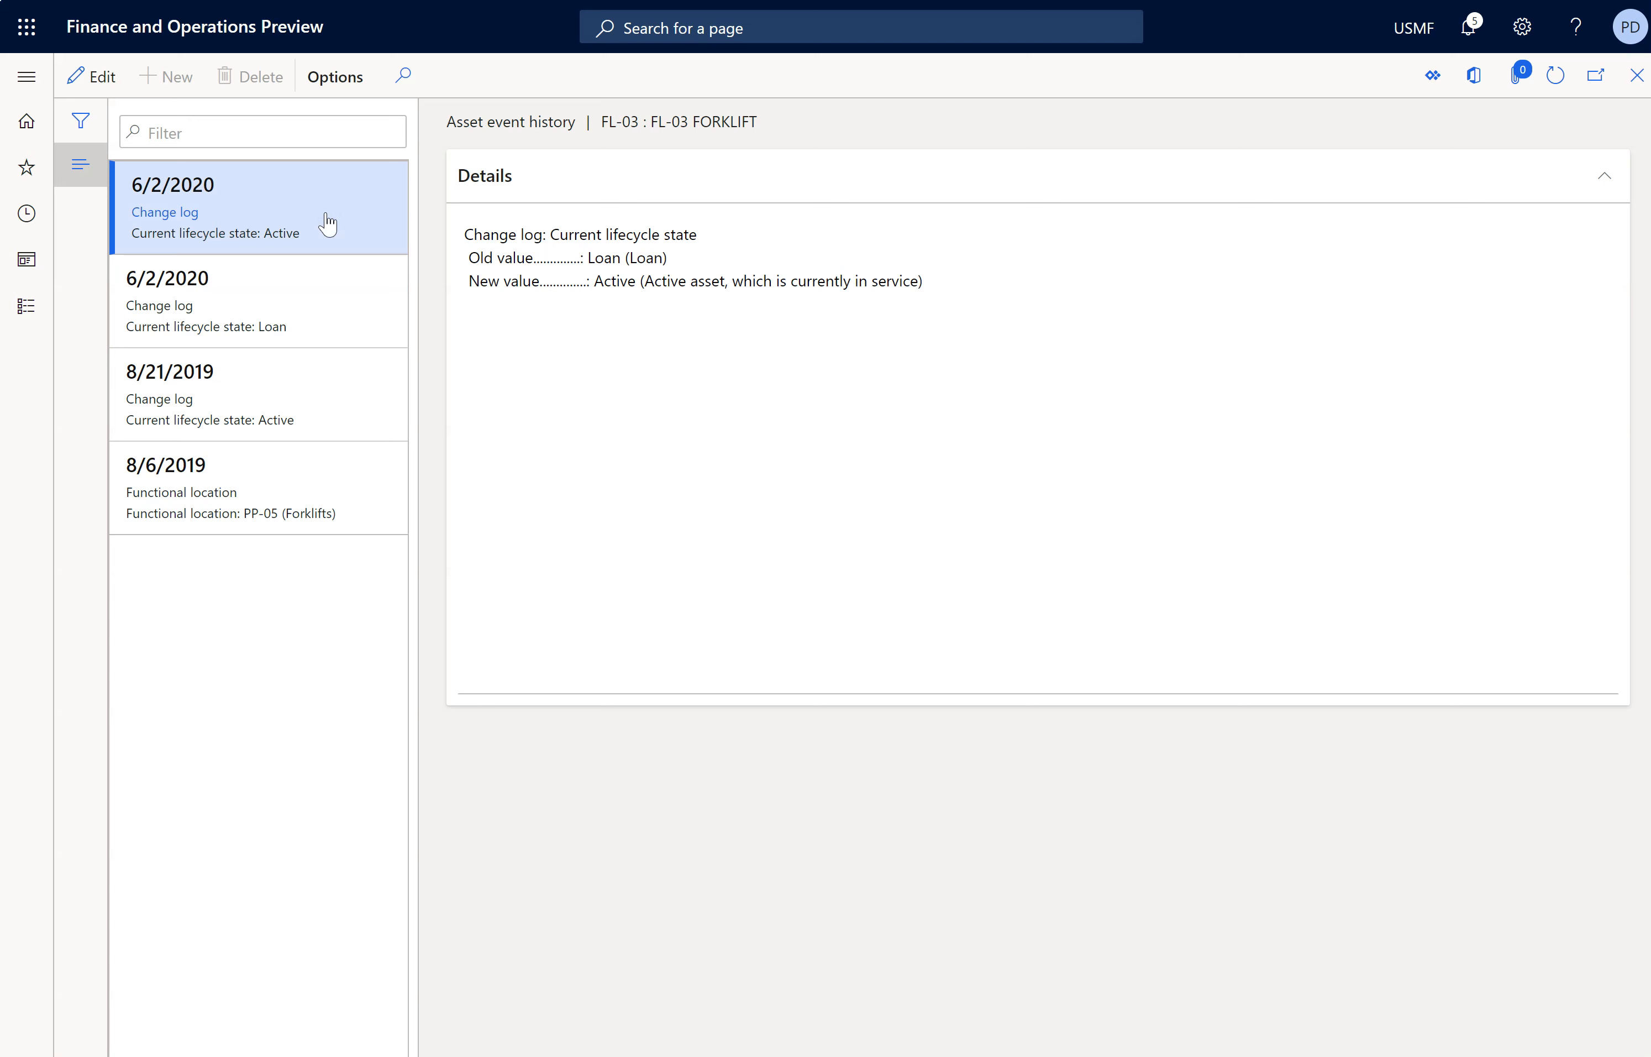
{"action": "left_click", "coordinate": [296, 281]}
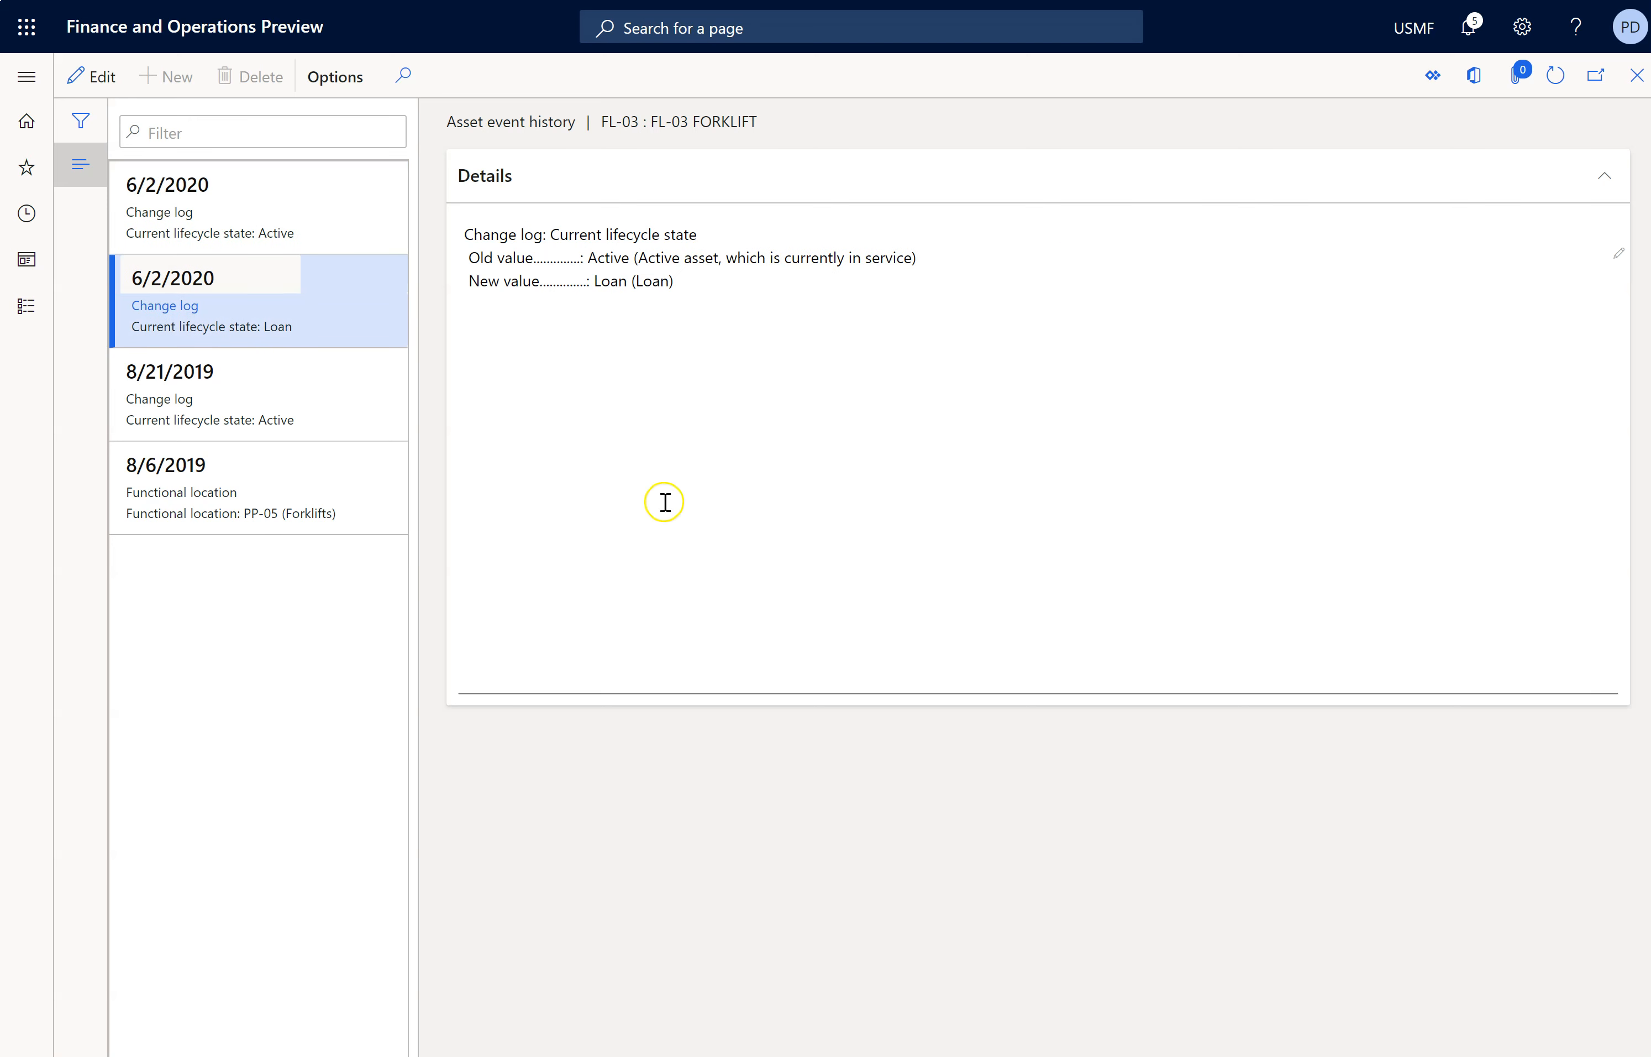
Step: Switch to the PowerPoint slide show and advance to the closing Thank You slide
{"action": "key", "text": "alt+Tab"}
{"action": "key", "text": "alt+Tab"}
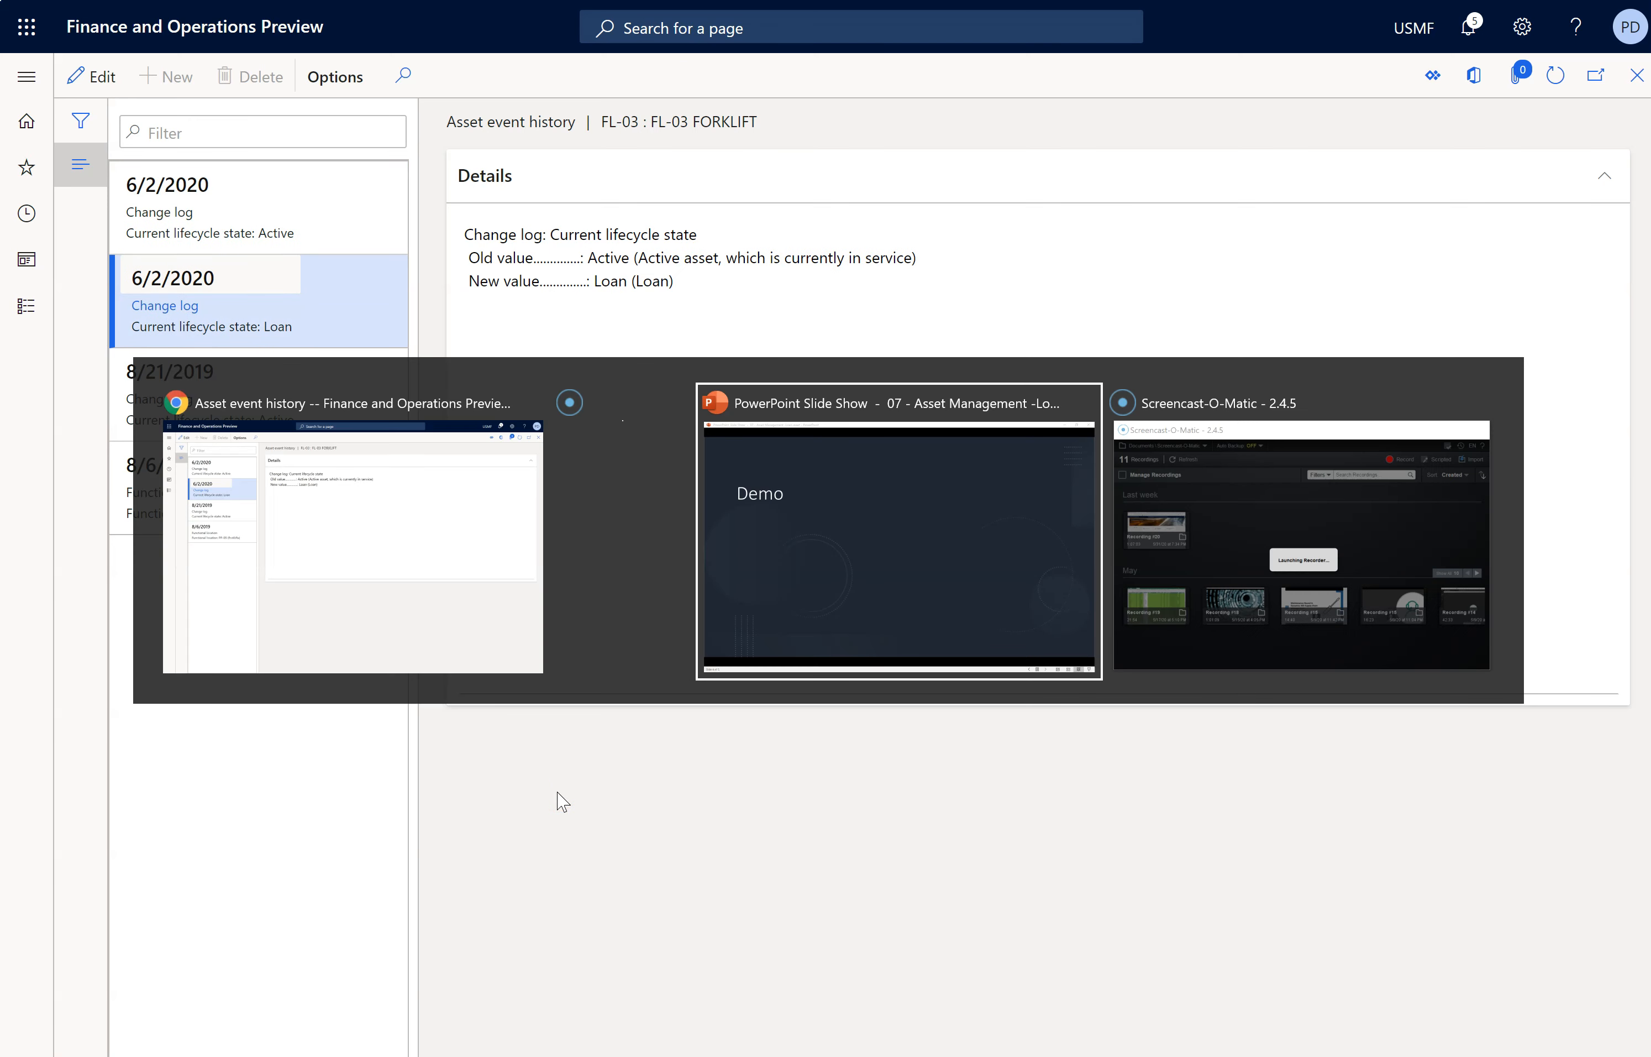
{"action": "left_click", "coordinate": [557, 793]}
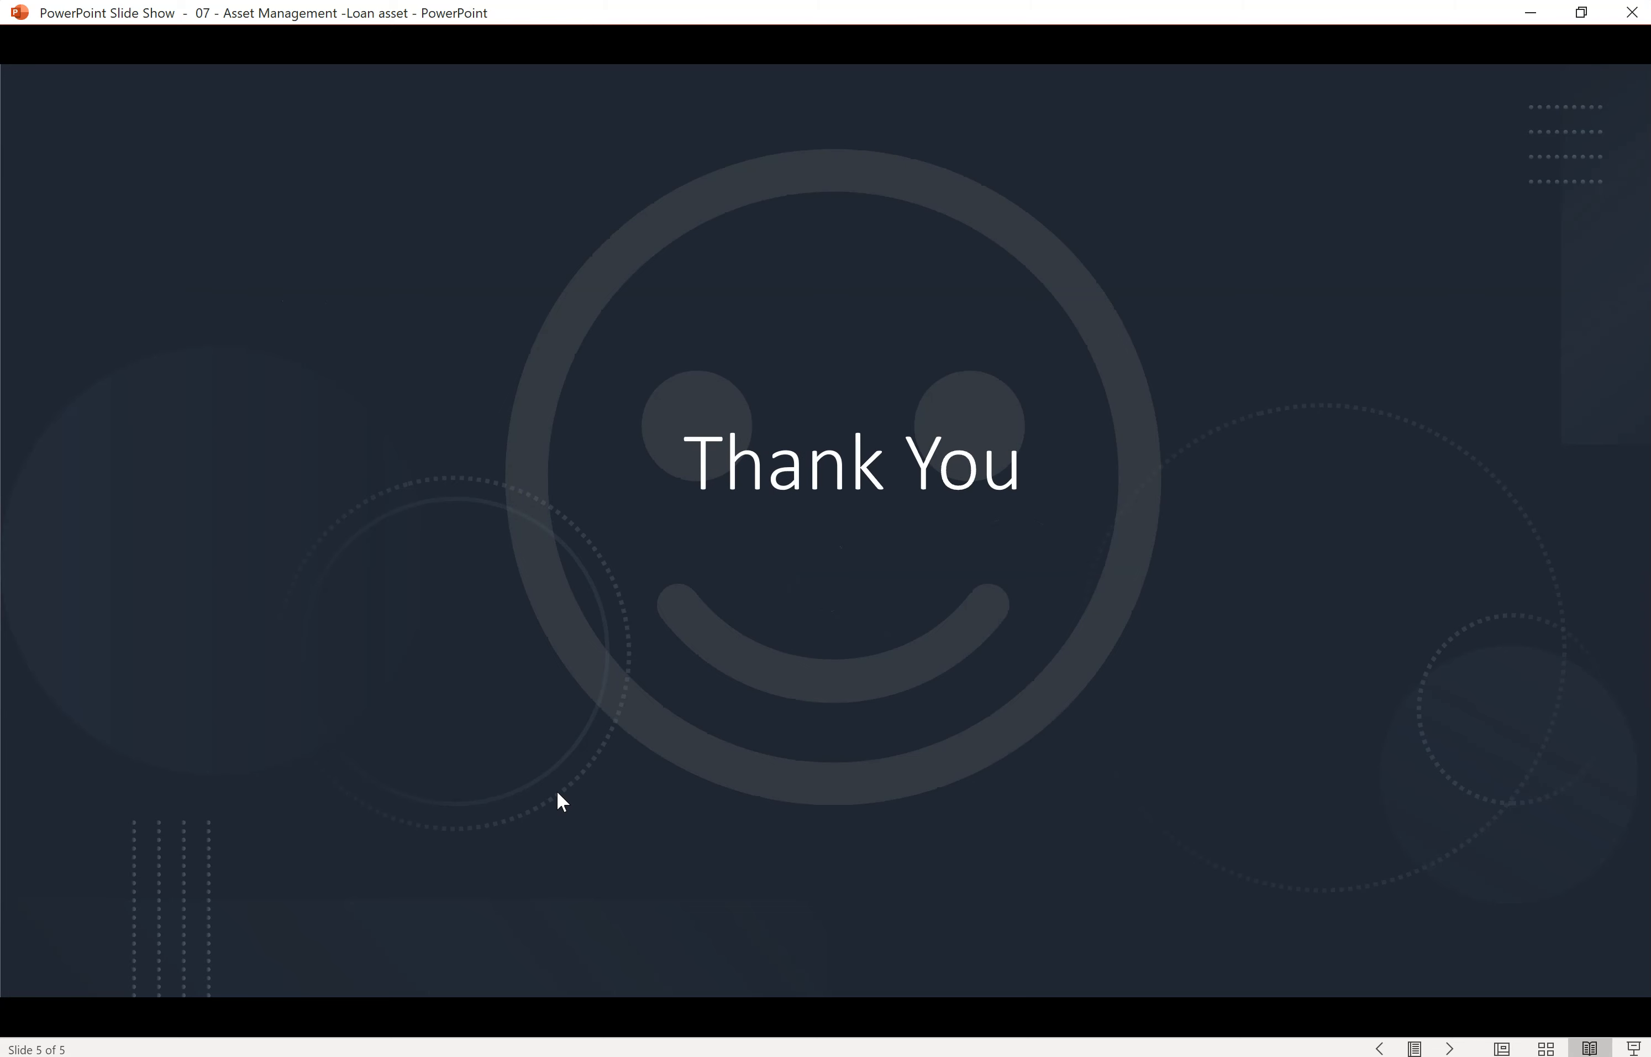